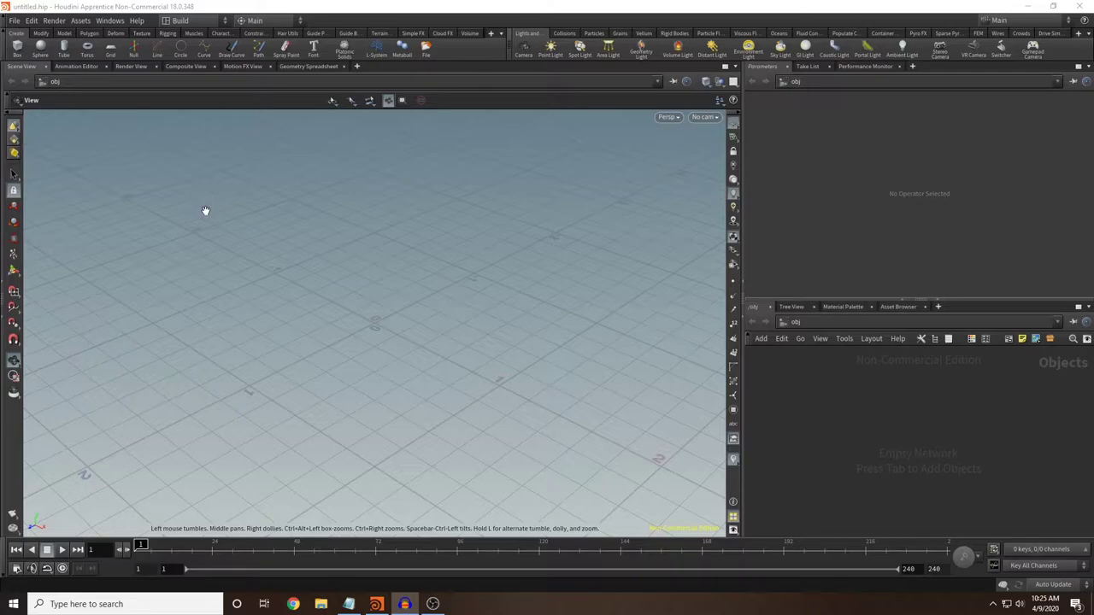
Step: Create a new project named hot_cup_tutorial in E:/youtube and save the scene there as hot_cup_tutorial
click(14, 21)
click(34, 104)
click(204, 56)
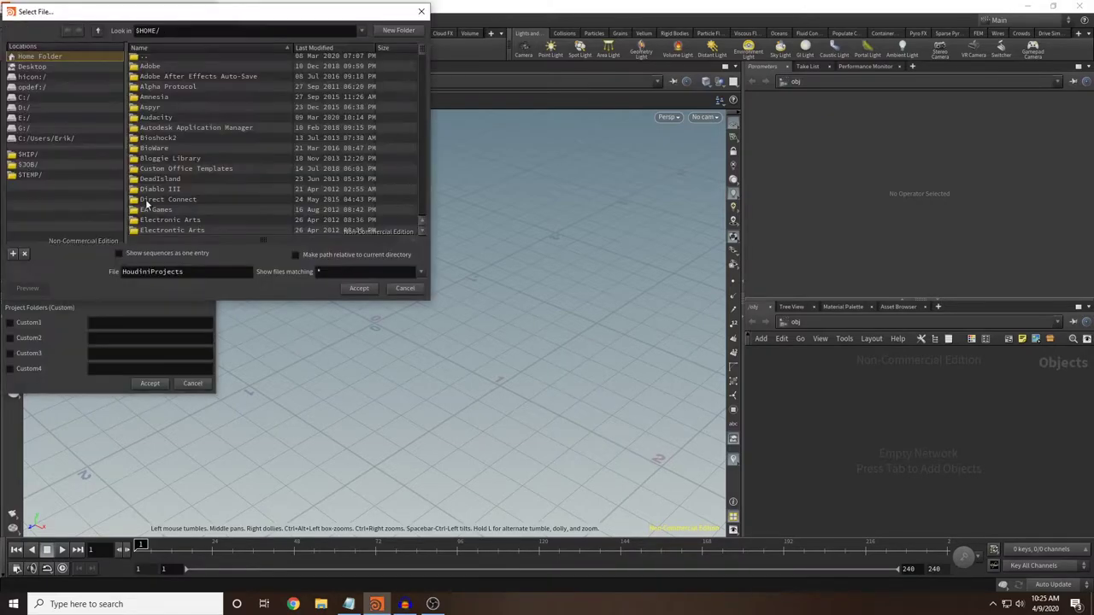
click(23, 117)
double_click(171, 149)
drag(190, 271, 102, 277)
text(hot_cup_tutorial)
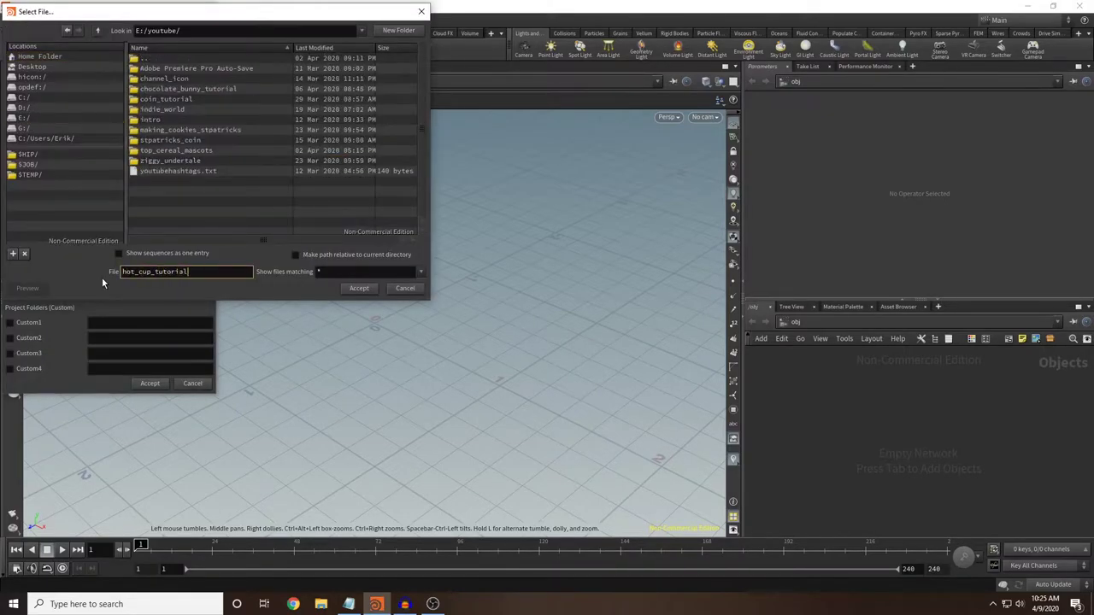
click(367, 289)
click(150, 383)
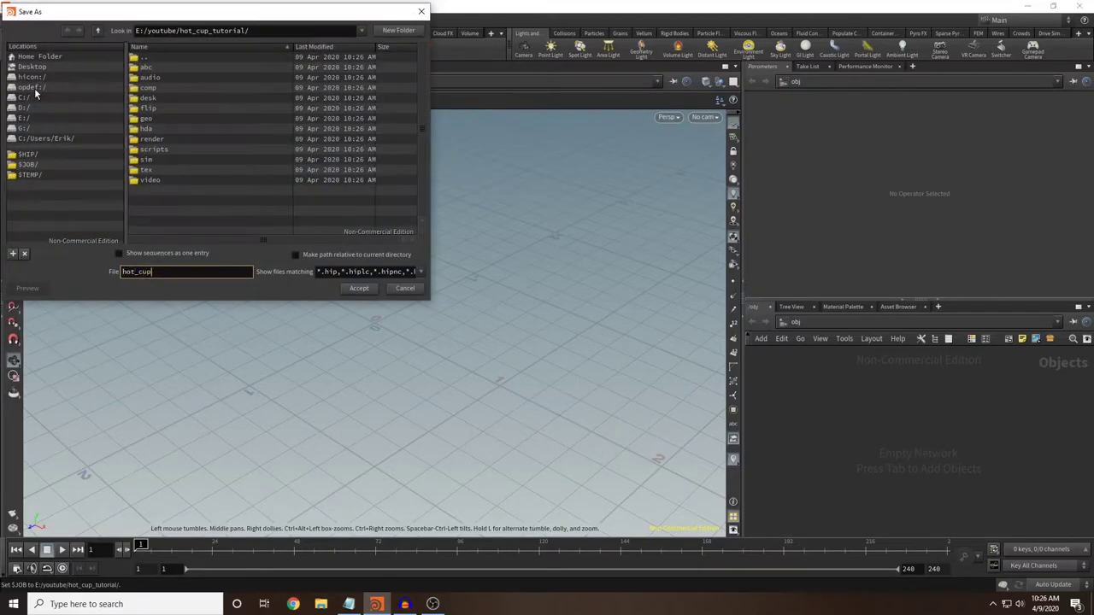
click(359, 288)
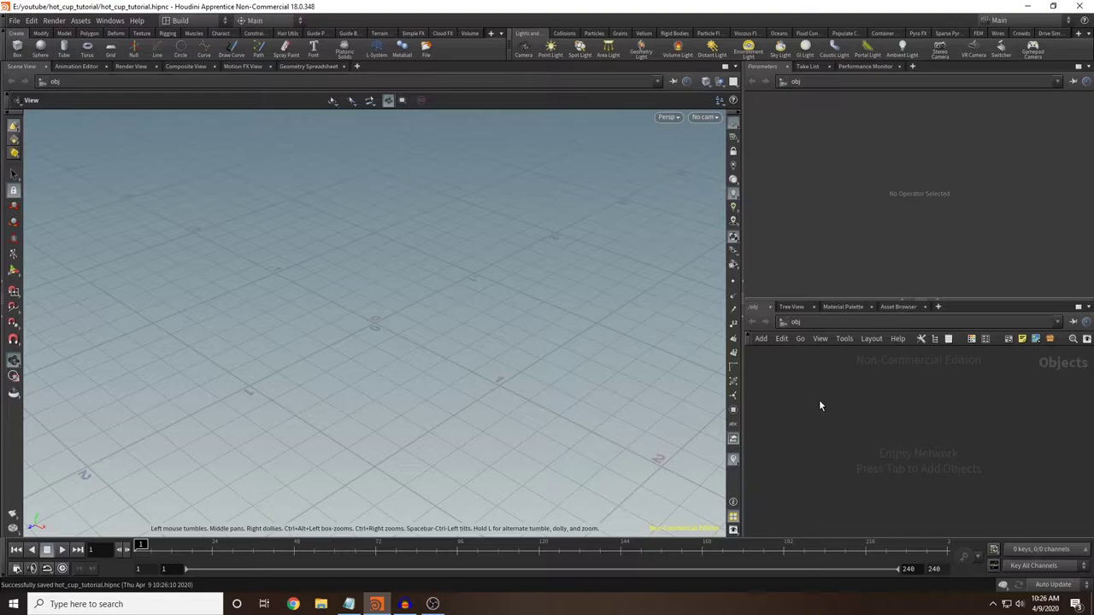
Step: Add a Geometry object to the scene and name it cup
key(Tab)
text(geo)
key(Return)
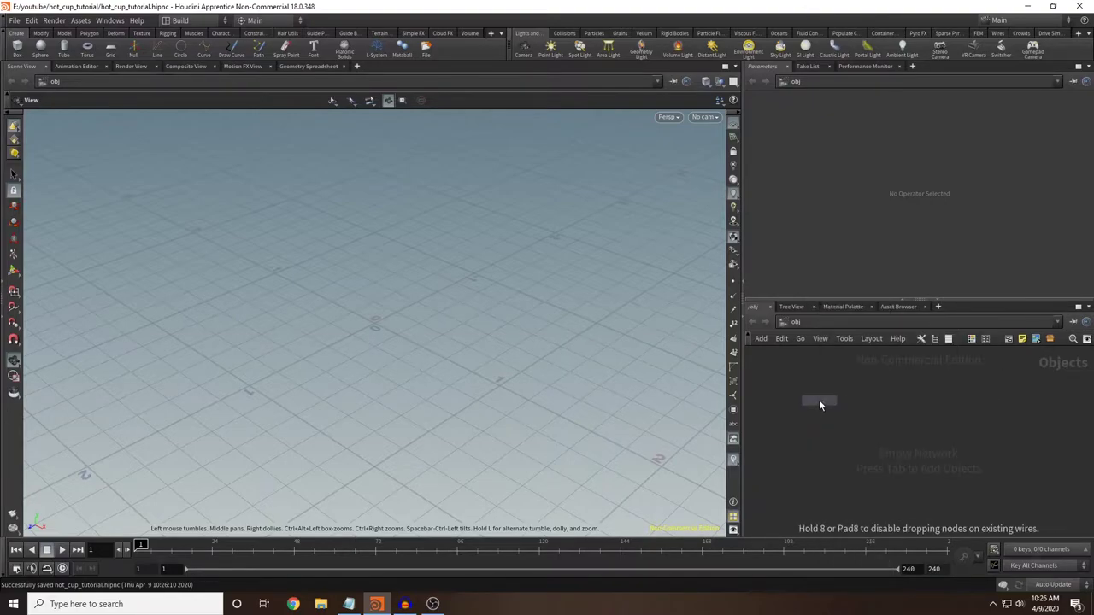
click(819, 399)
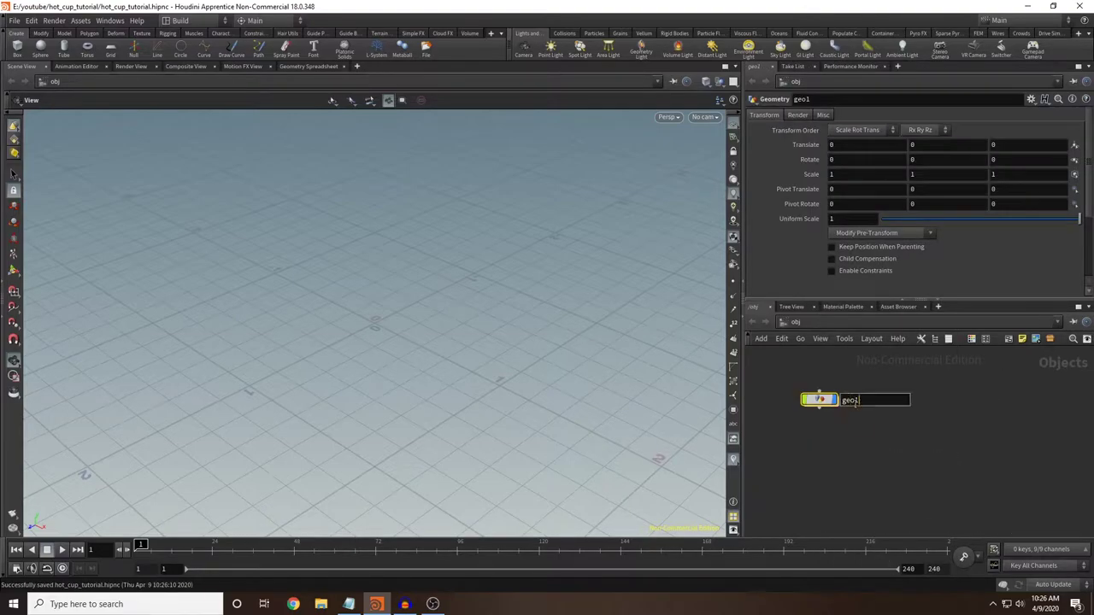
text(cup)
key(Return)
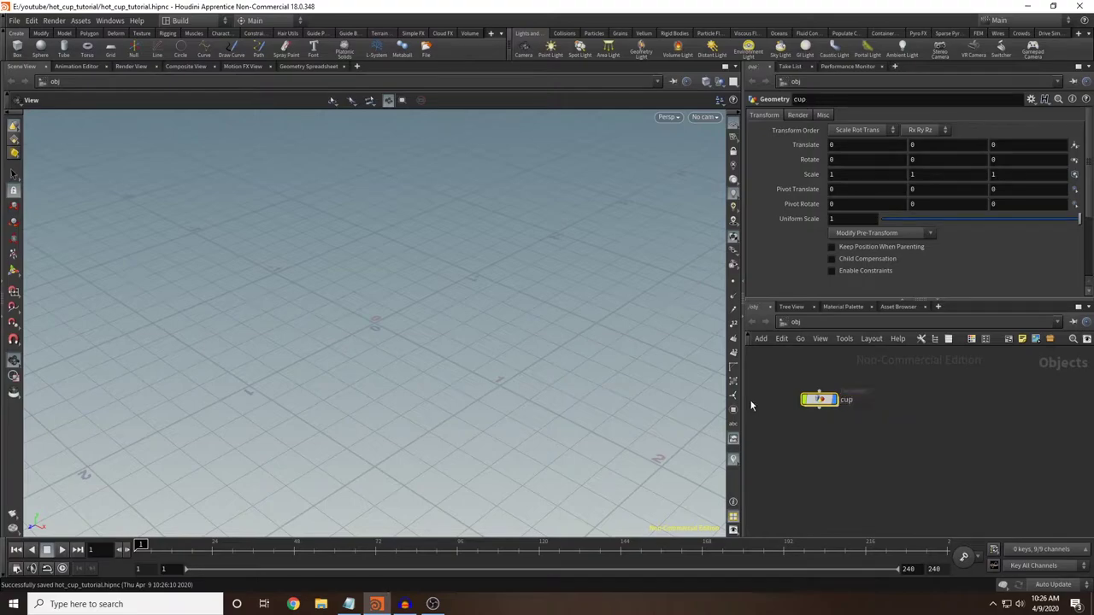
Step: Go inside the cup object and add a Sphere node
double_click(819, 399)
key(Tab)
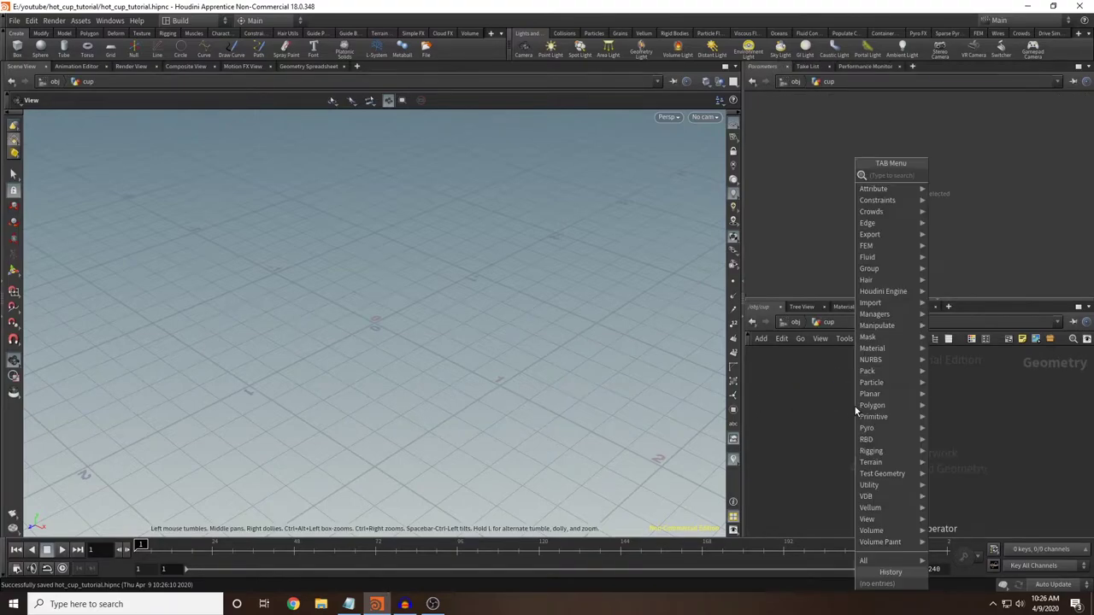
text(sphere)
key(Return)
click(854, 405)
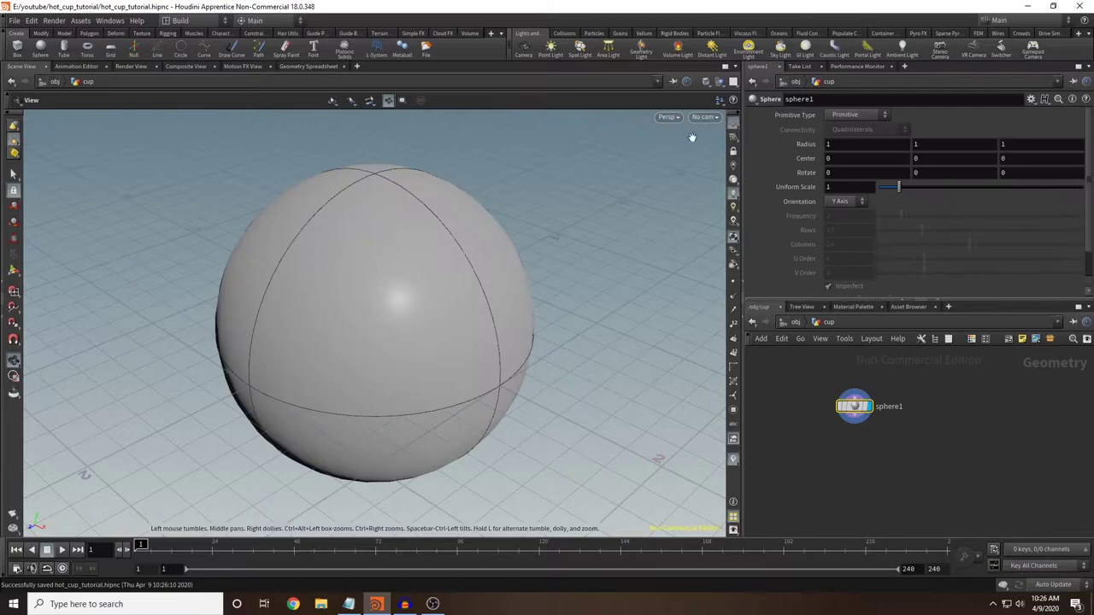
Step: Change the sphere's primitive type to Polygon Mesh with 150 rows and 150 columns
click(872, 116)
click(855, 139)
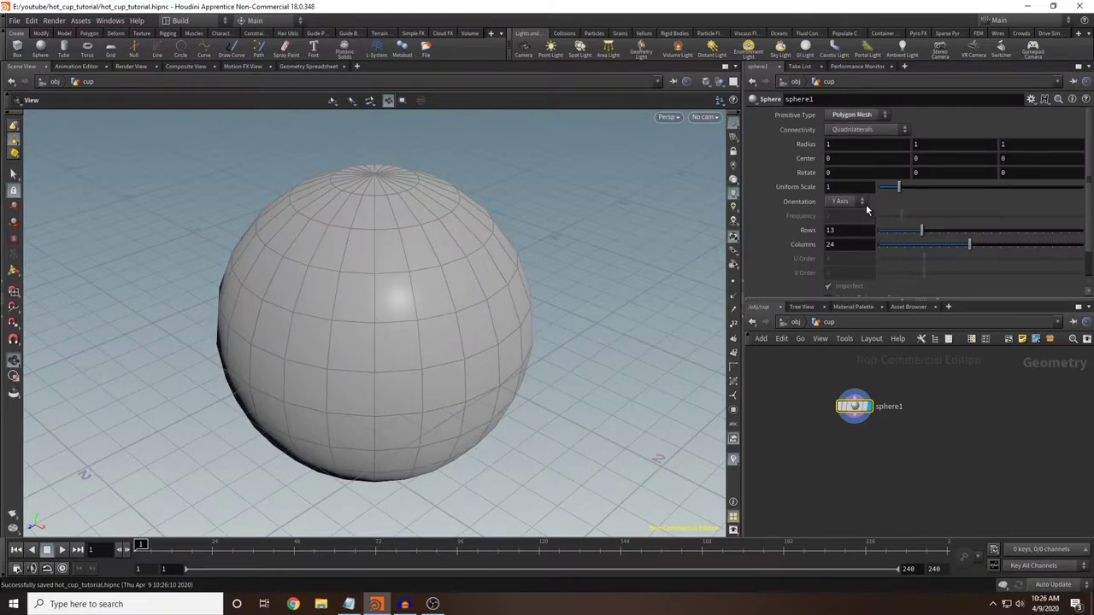
click(825, 230)
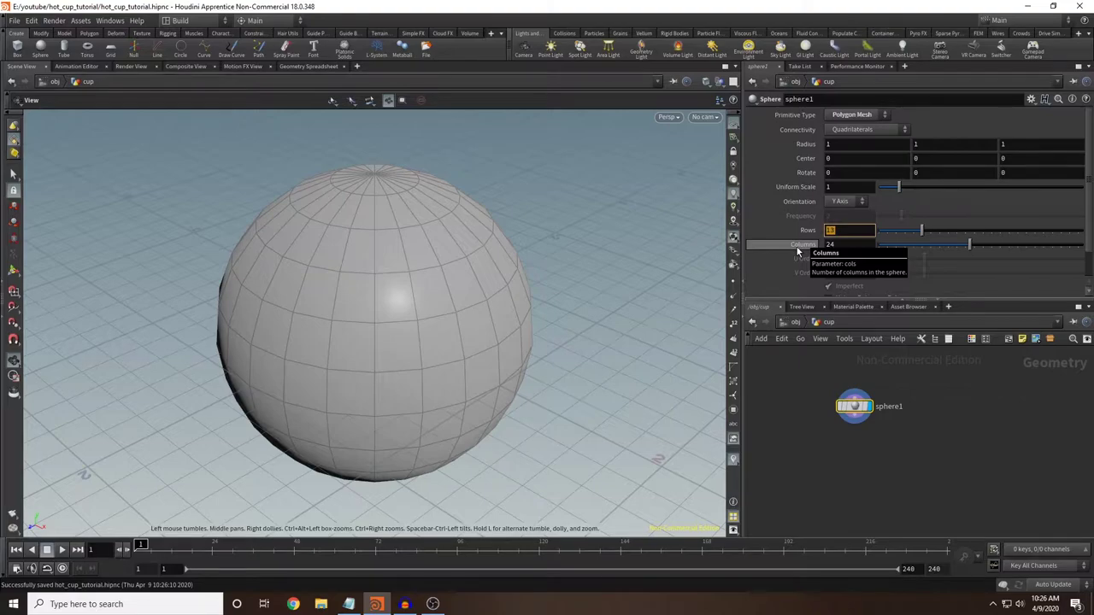
text(150)
key(Tab)
text(150)
key(Return)
Step: In the front view, select the primitives of the sphere's upper half and delete them to leave an open bowl
right_drag(614, 277, 604, 305)
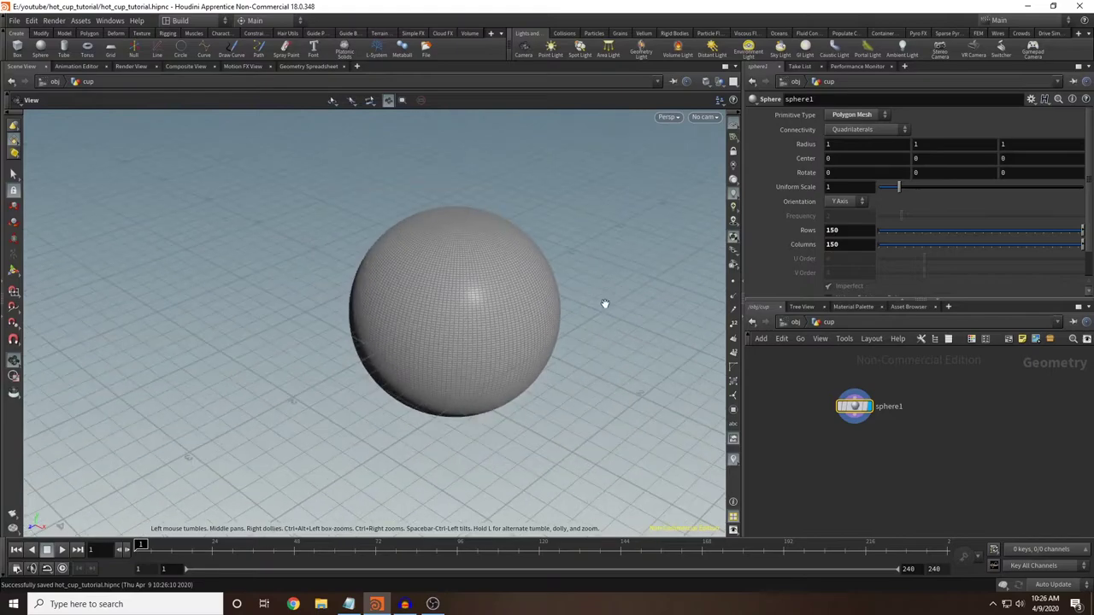
drag(604, 305, 650, 251)
middle_drag(633, 266, 515, 255)
drag(514, 255, 530, 261)
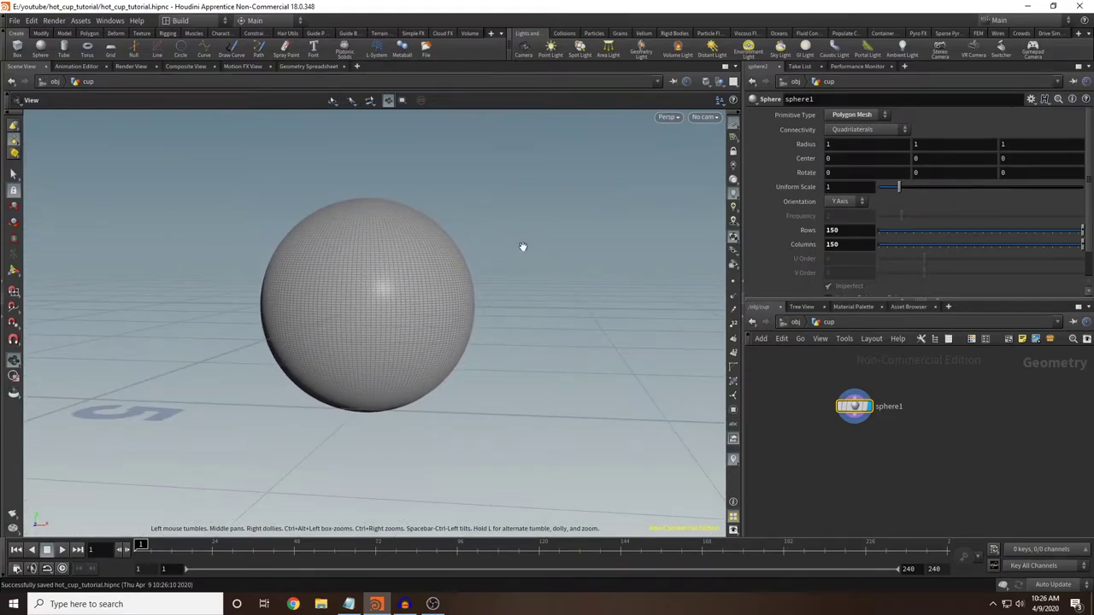
key(space+b)
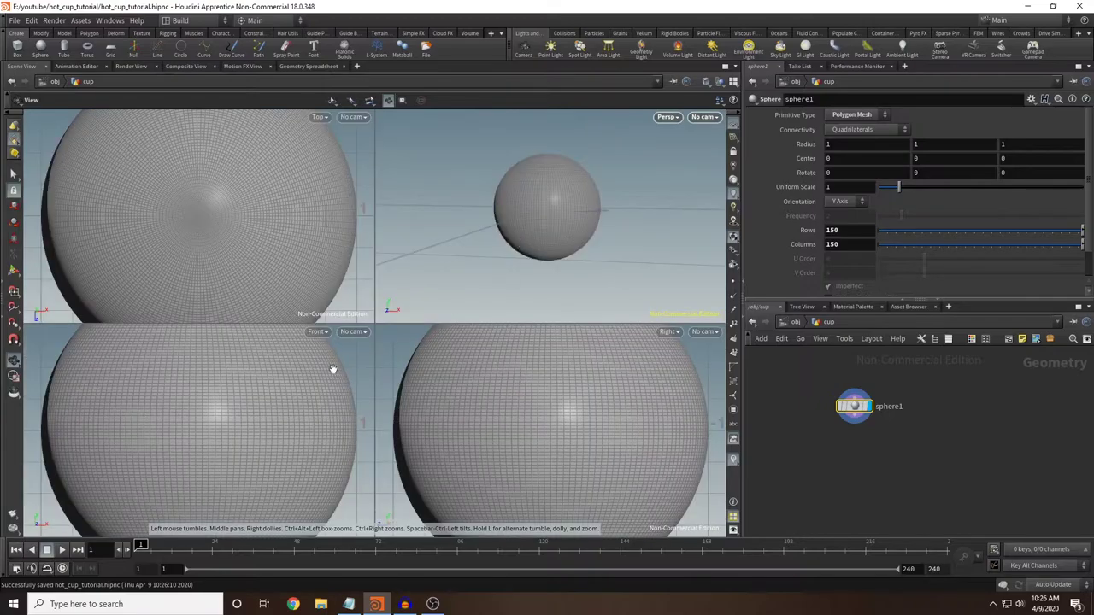
key(space+b)
scroll(342, 359, down, 5)
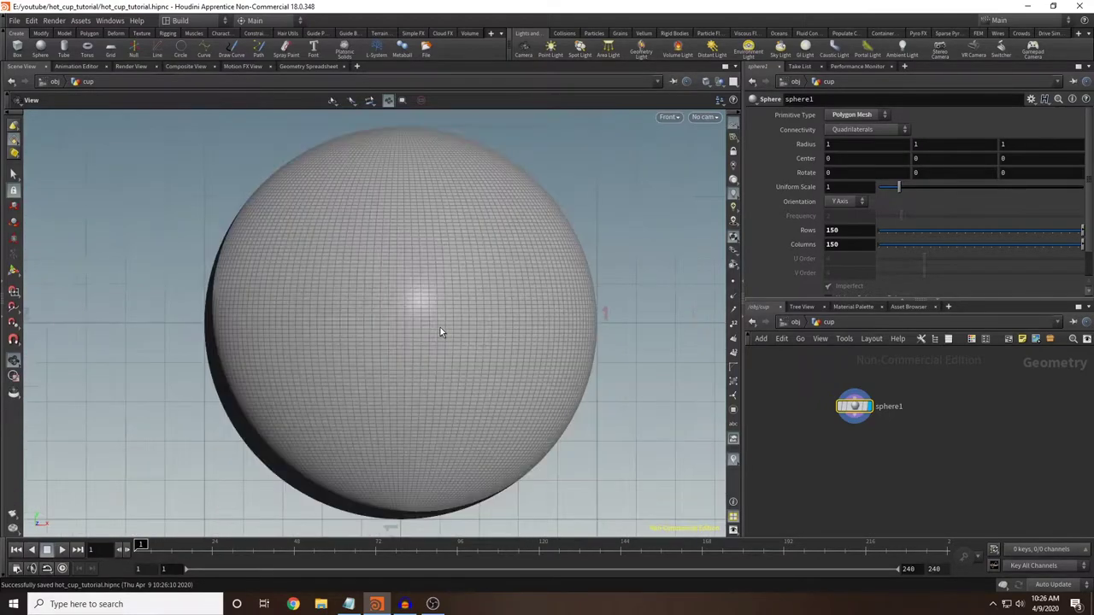
click(14, 175)
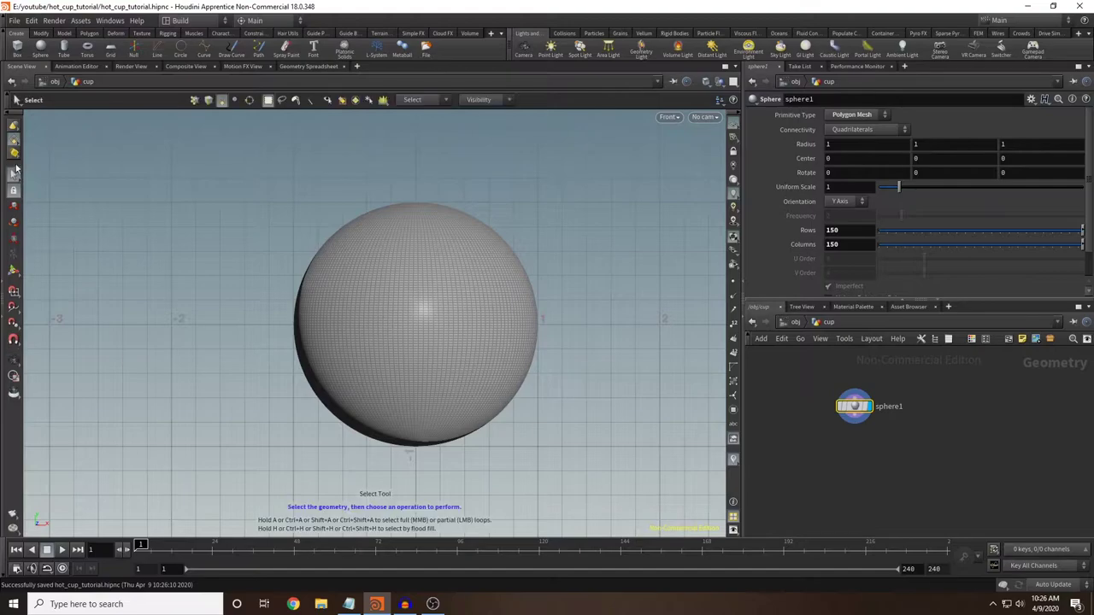
right_click(18, 144)
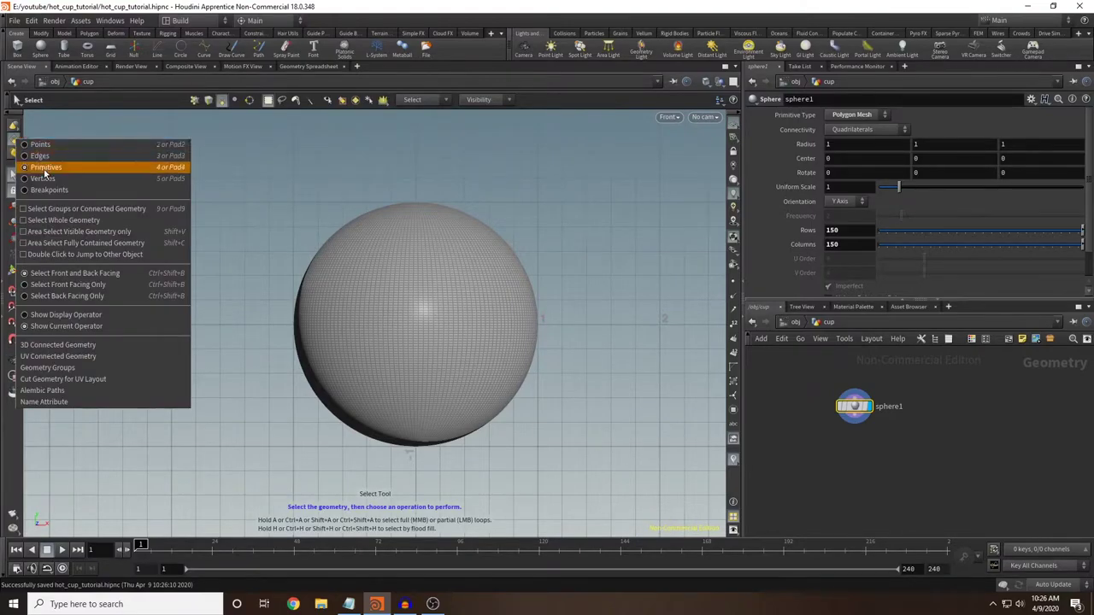
click(45, 170)
drag(193, 152, 640, 311)
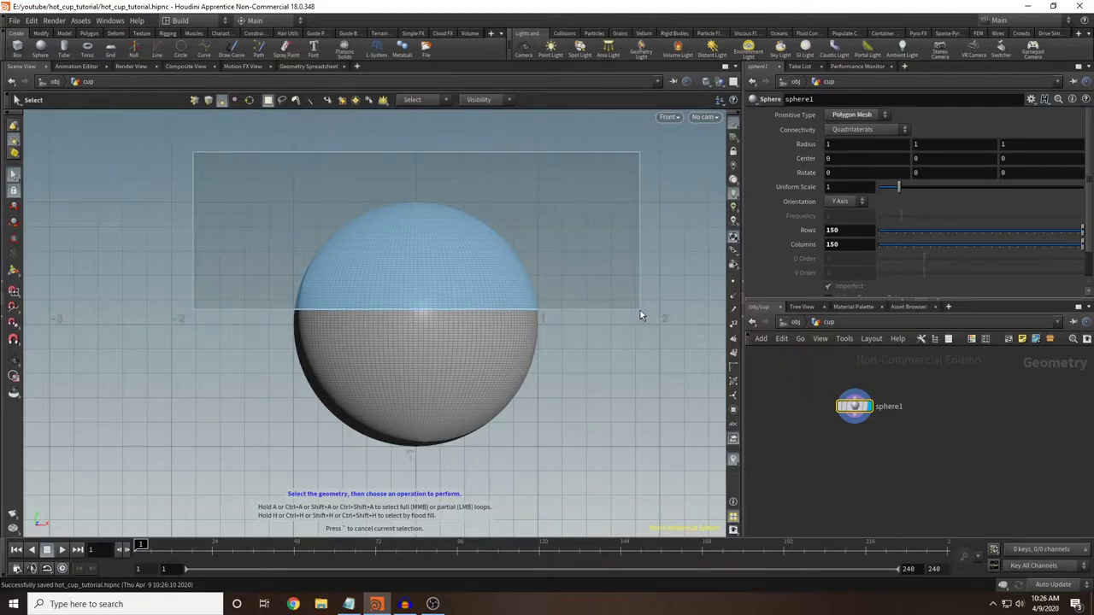
drag(640, 311, 640, 311)
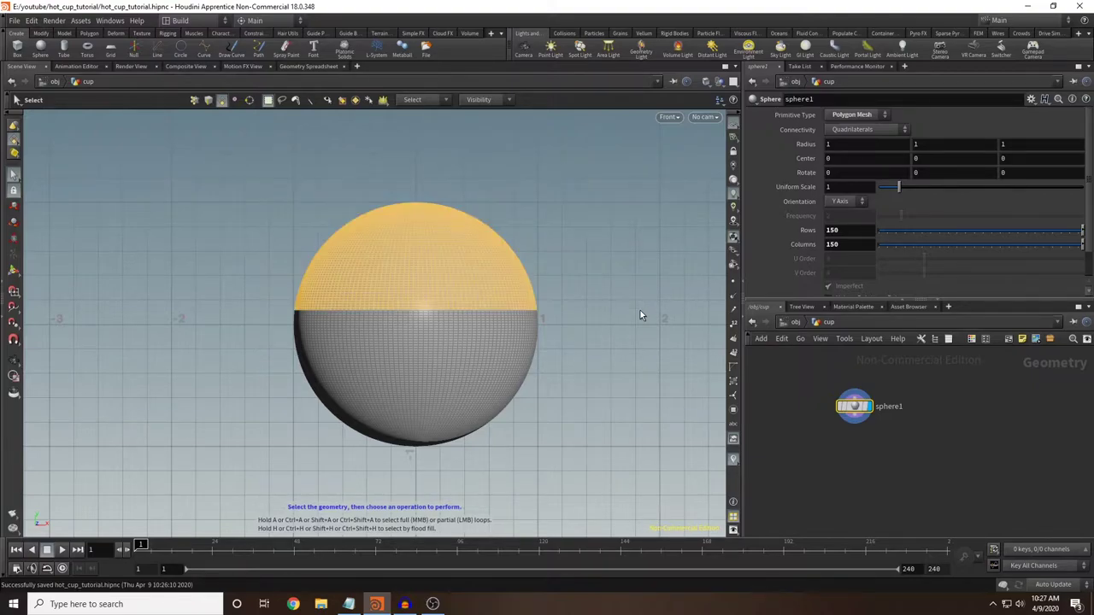
key(Delete)
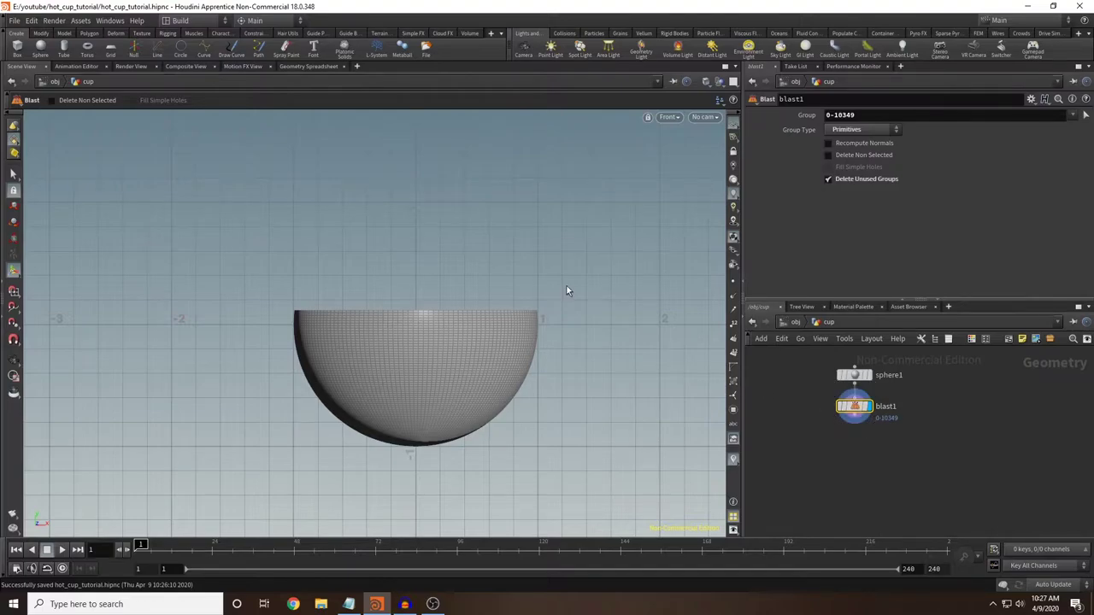
Step: In the front view, select the primitives at the bowl's bottom and scale them vertically to about 0 to form a flat foot
key(space+b)
key(space+b)
drag(518, 185, 456, 210)
middle_drag(457, 210, 471, 196)
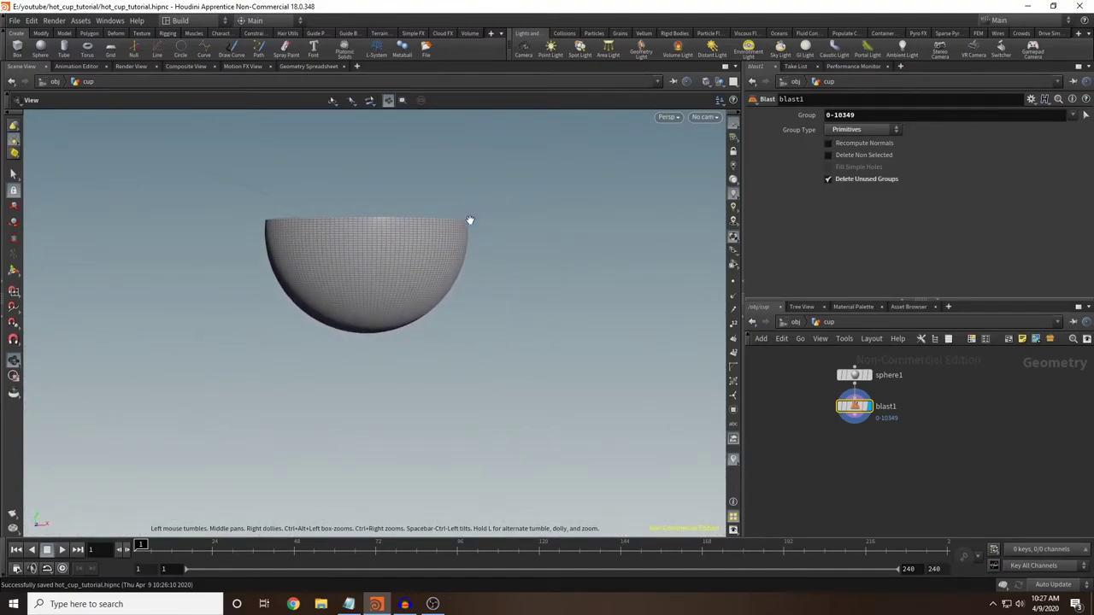
drag(469, 221, 521, 357)
key(space+b)
key(space+b)
middle_drag(462, 402, 410, 289)
right_drag(411, 289, 464, 368)
key(s)
drag(502, 442, 250, 326)
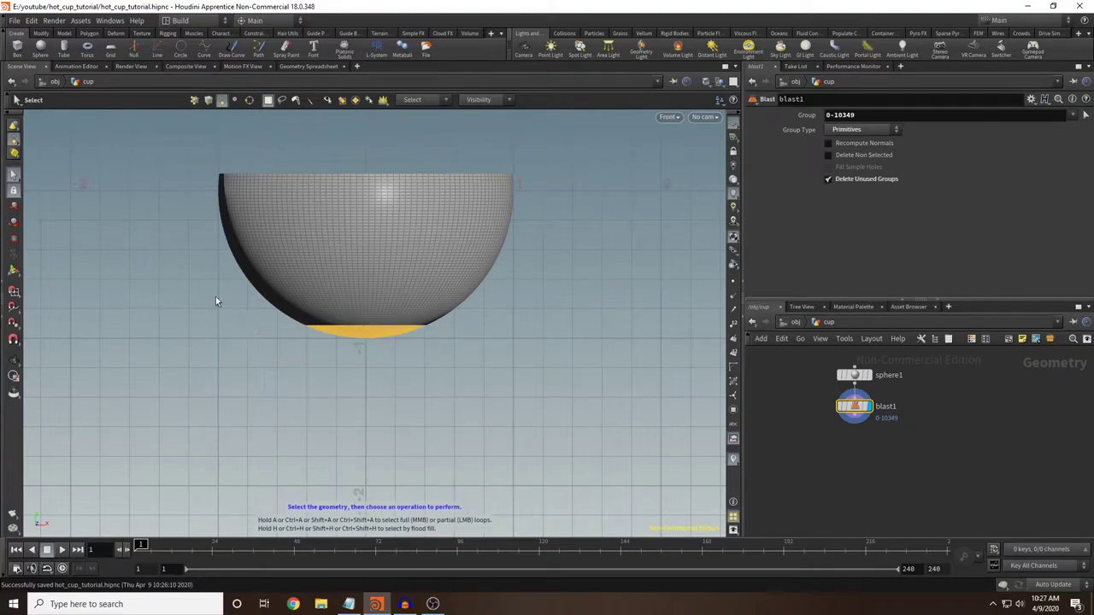
click(14, 240)
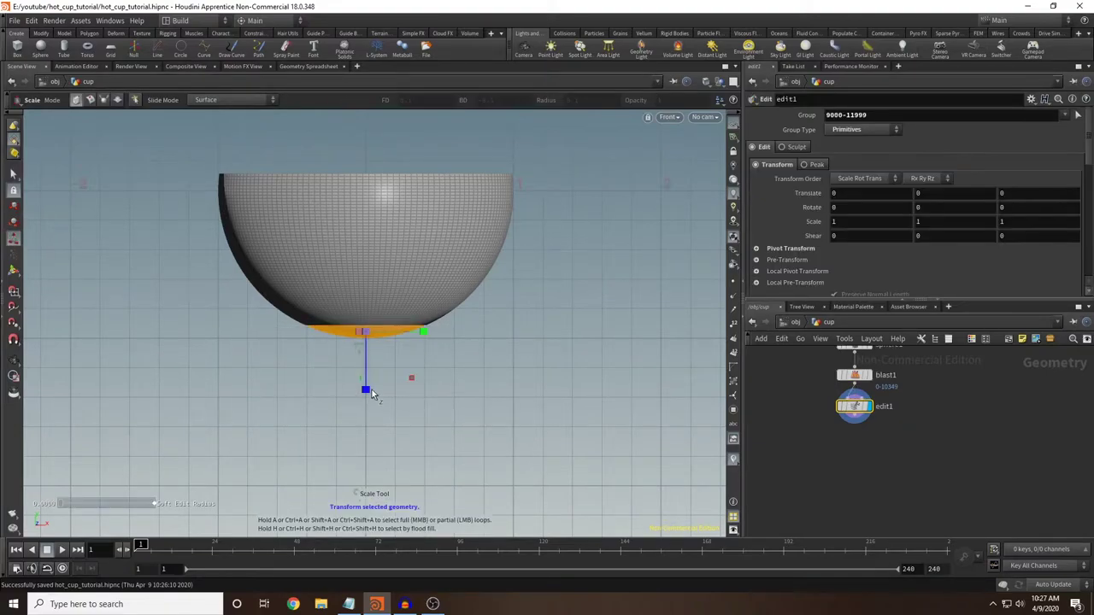
drag(371, 393, 372, 337)
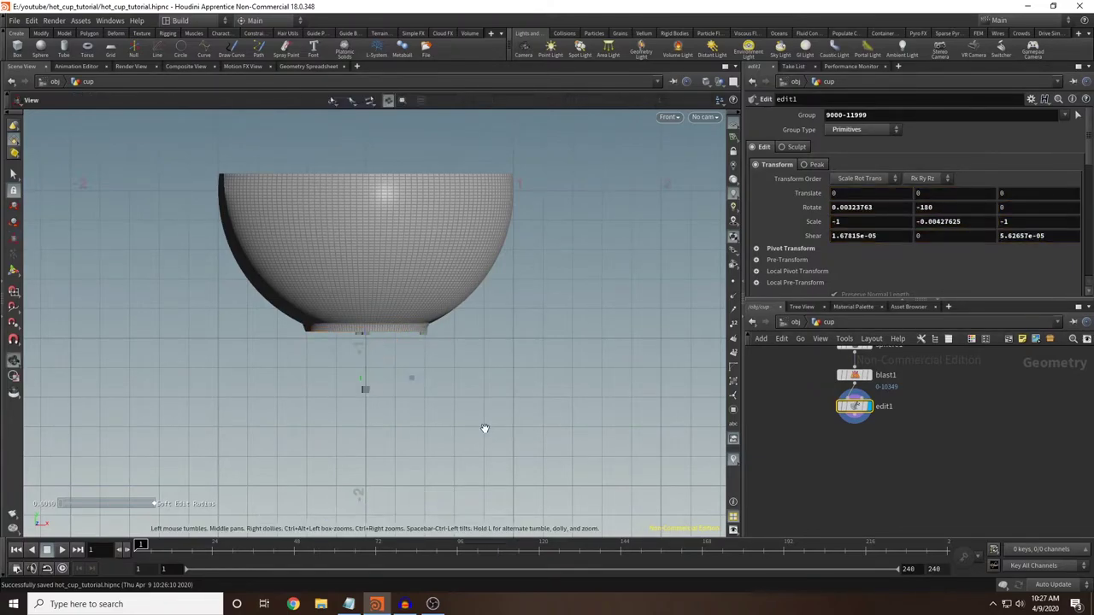
Step: Move the flattened base primitives down by about 0.02 in Y to deepen the bowl's foot
key(ctrl+4)
key(space+b)
drag(488, 305, 465, 286)
key(e)
click(13, 209)
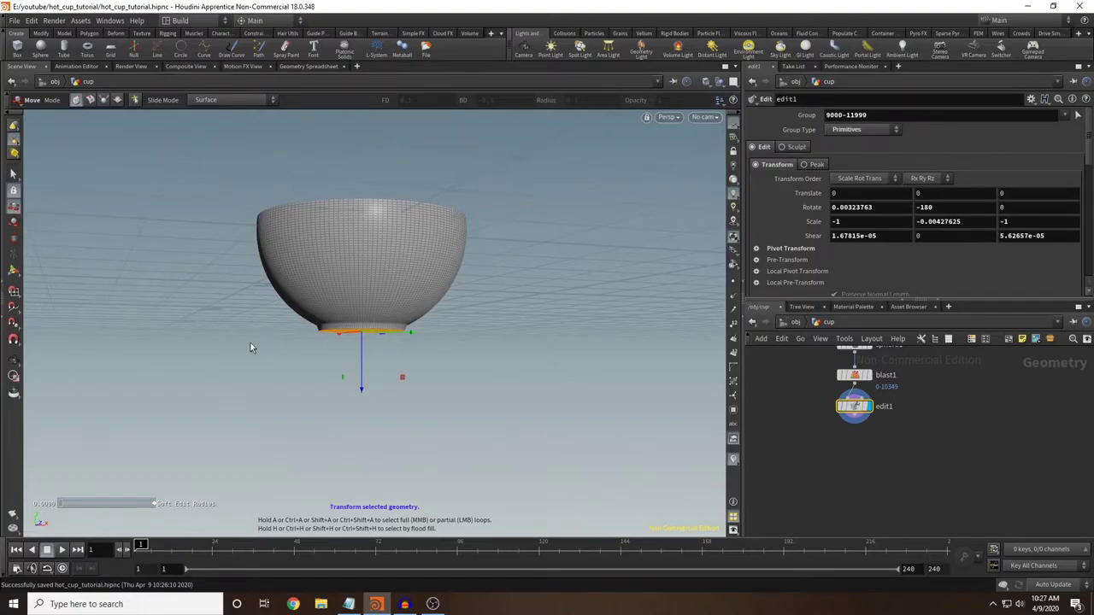
drag(357, 369, 364, 366)
alt+drag(448, 311, 430, 344)
drag(481, 303, 659, 364)
key(Return)
Step: Add a PolyExtrude node fed by the edit node and make it the displayed node
key(Tab)
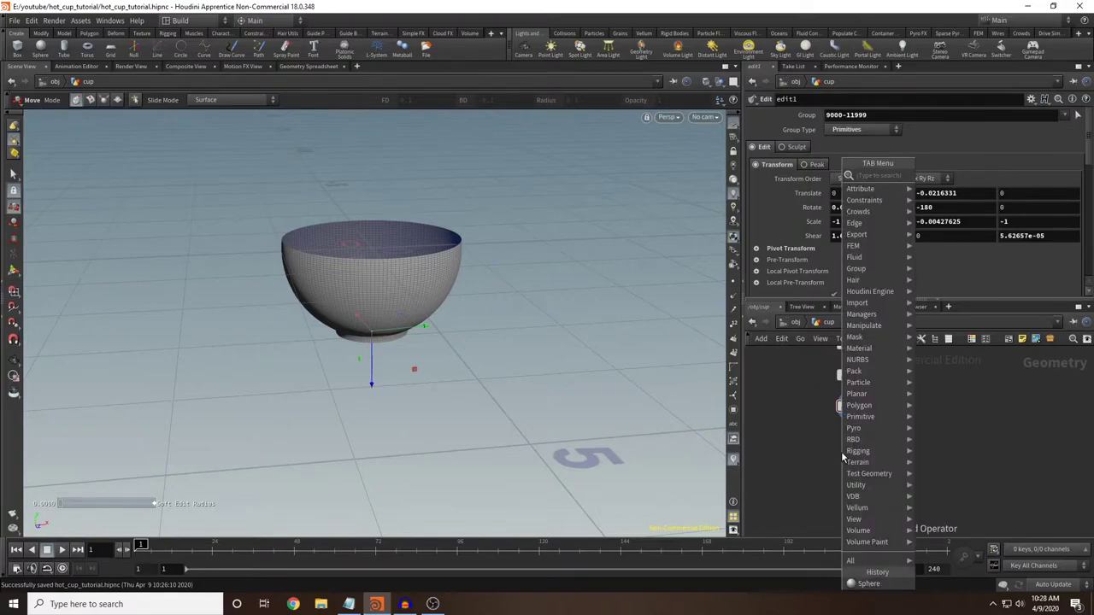
text(polyextru)
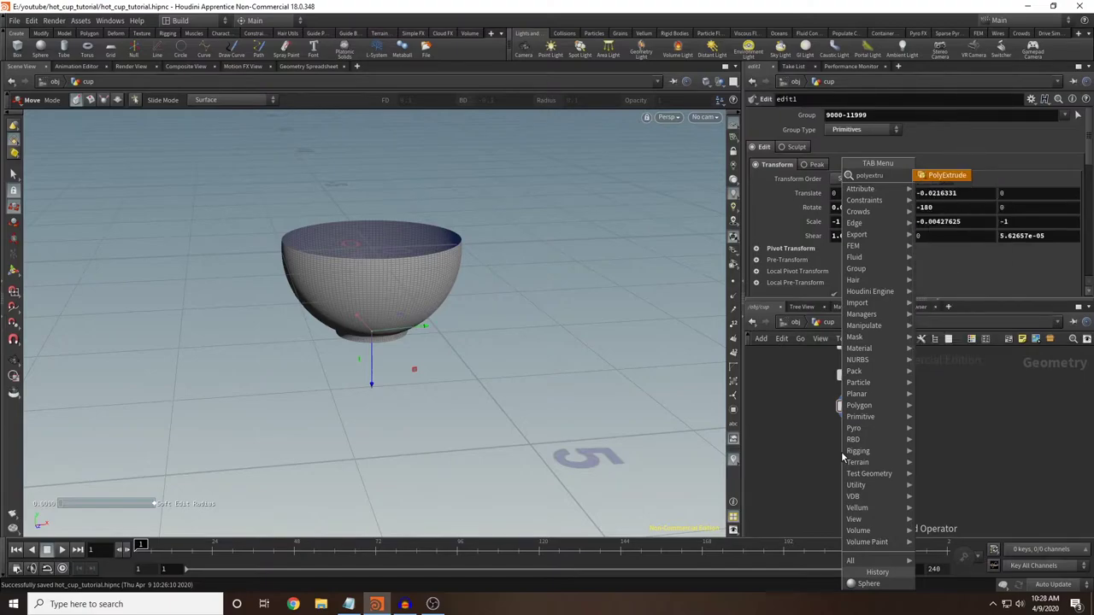
key(Return)
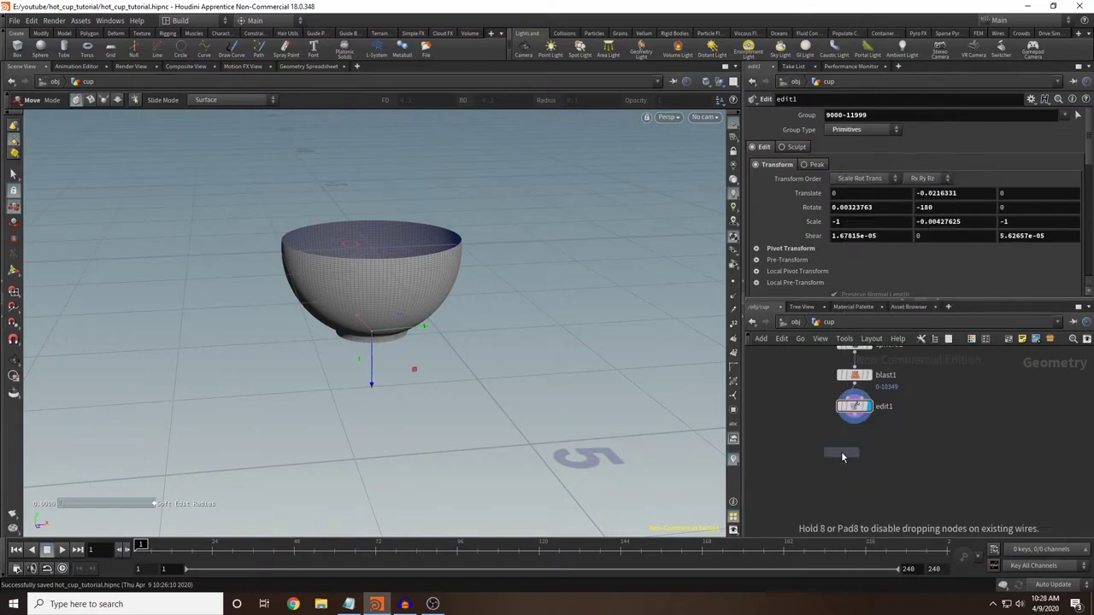
click(842, 452)
click(841, 443)
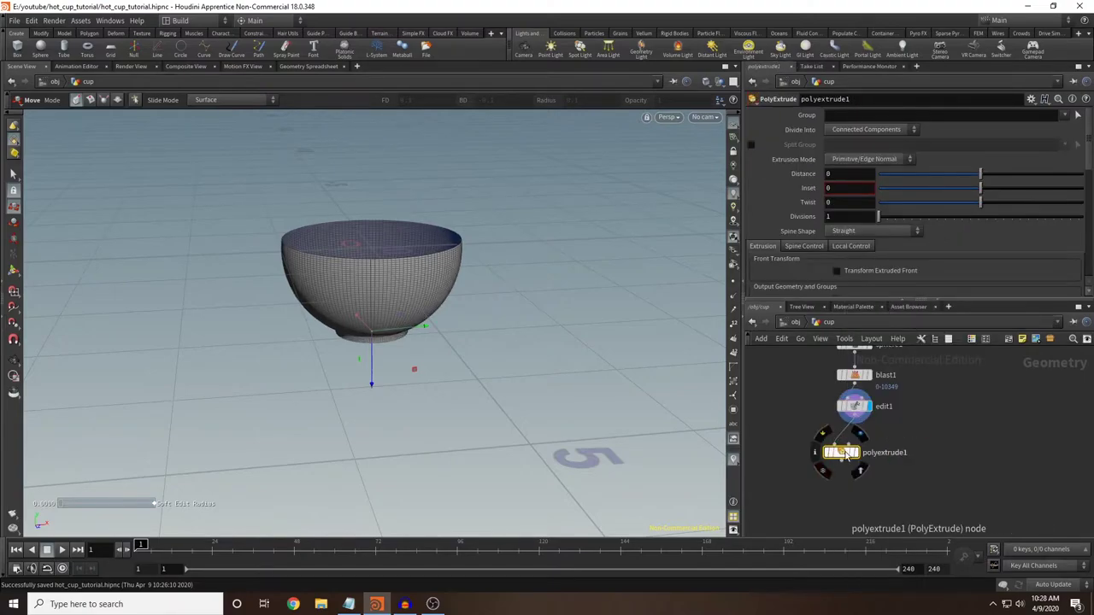
click(854, 418)
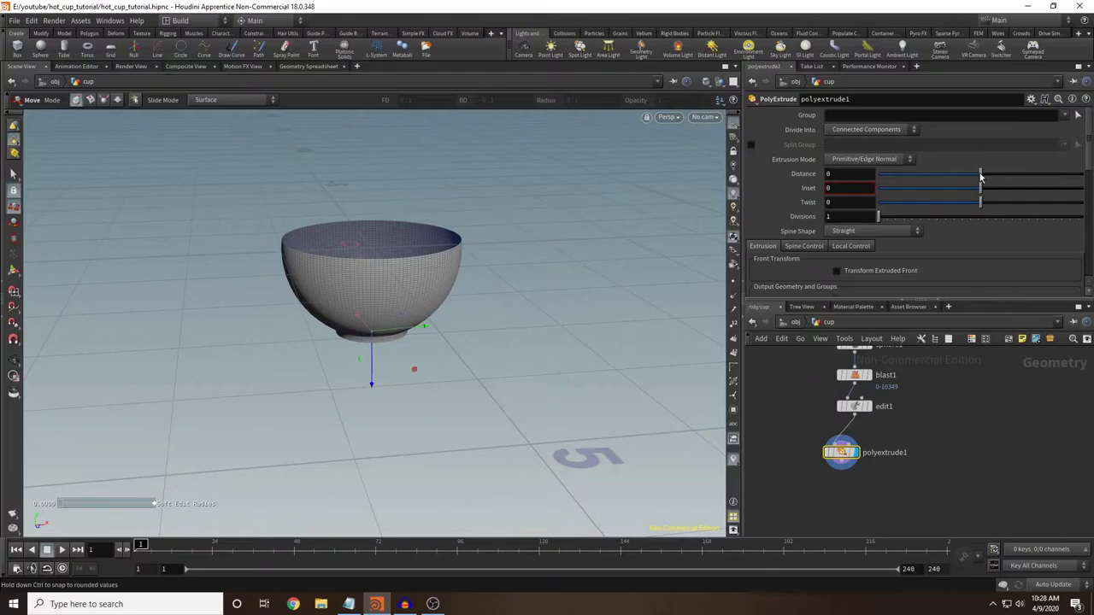
Step: Set the PolyExtrude distance to 0.061 and enable Output Back to give the bowl a solid wall
drag(982, 175, 987, 178)
key(Escape)
drag(484, 179, 556, 196)
key(Return)
scroll(858, 259, down, 2)
scroll(857, 259, down, 1)
click(837, 272)
Step: Examine the thickened bowl's interior, rim and outer wall from several angles
key(Escape)
drag(487, 222, 591, 254)
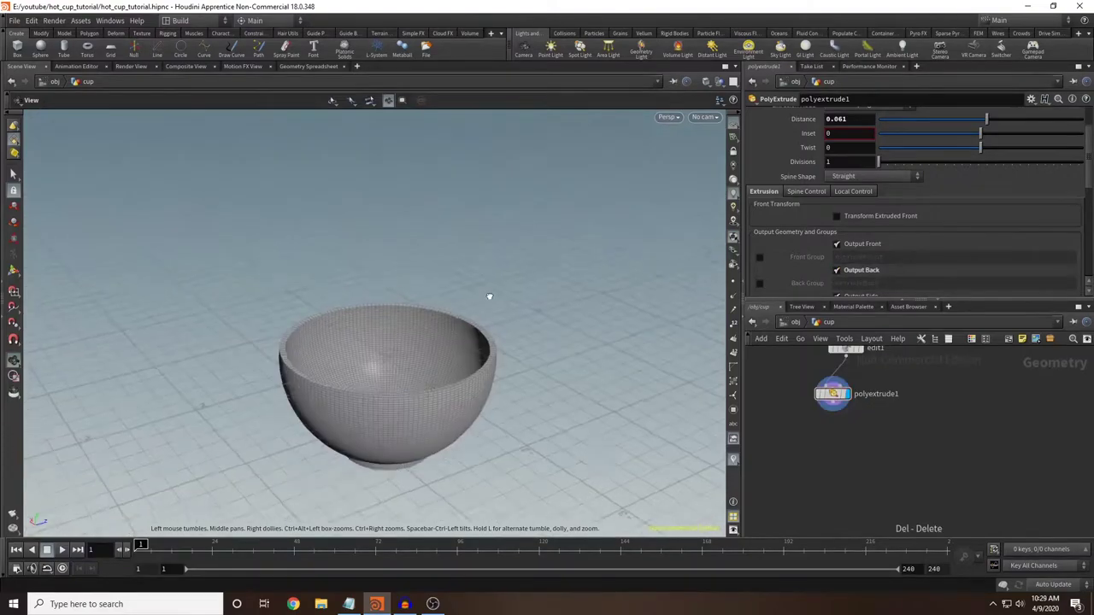
drag(488, 296, 585, 334)
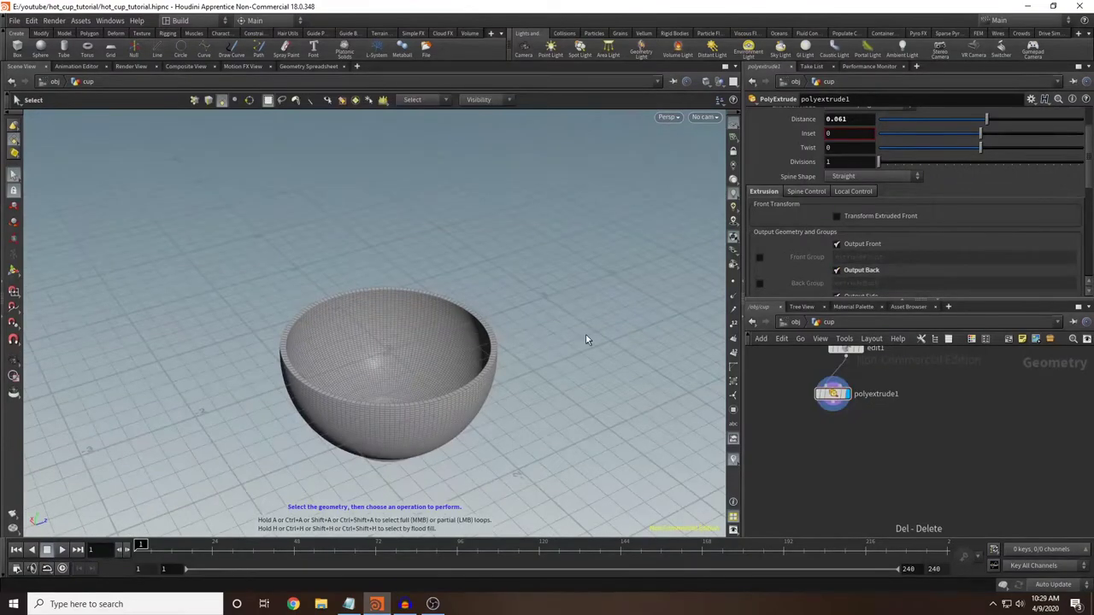
drag(513, 434, 574, 442)
key(s)
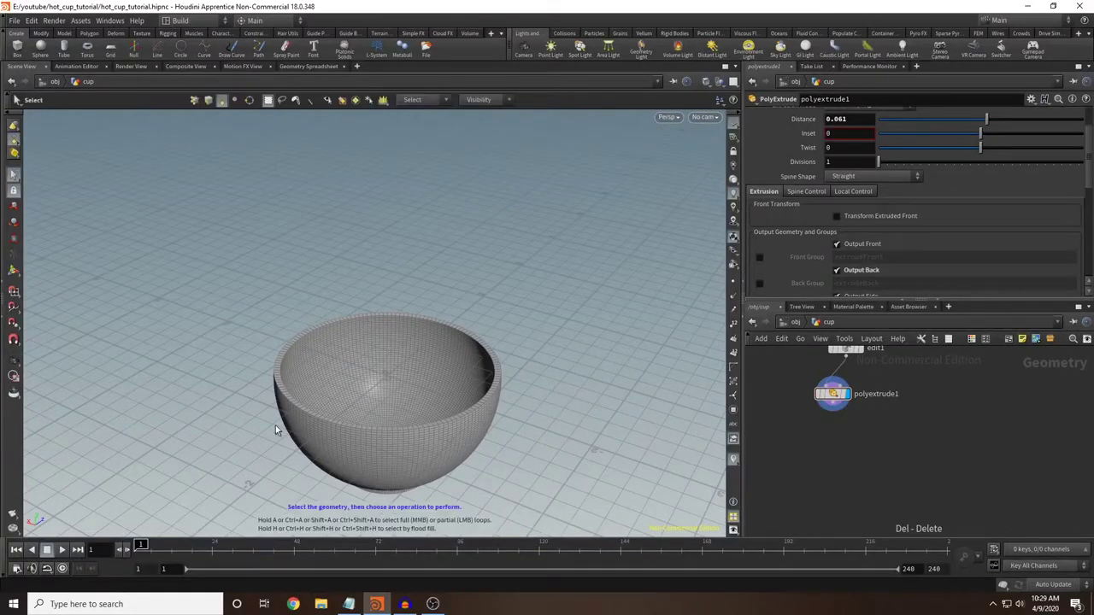
key(Escape)
drag(620, 409, 552, 405)
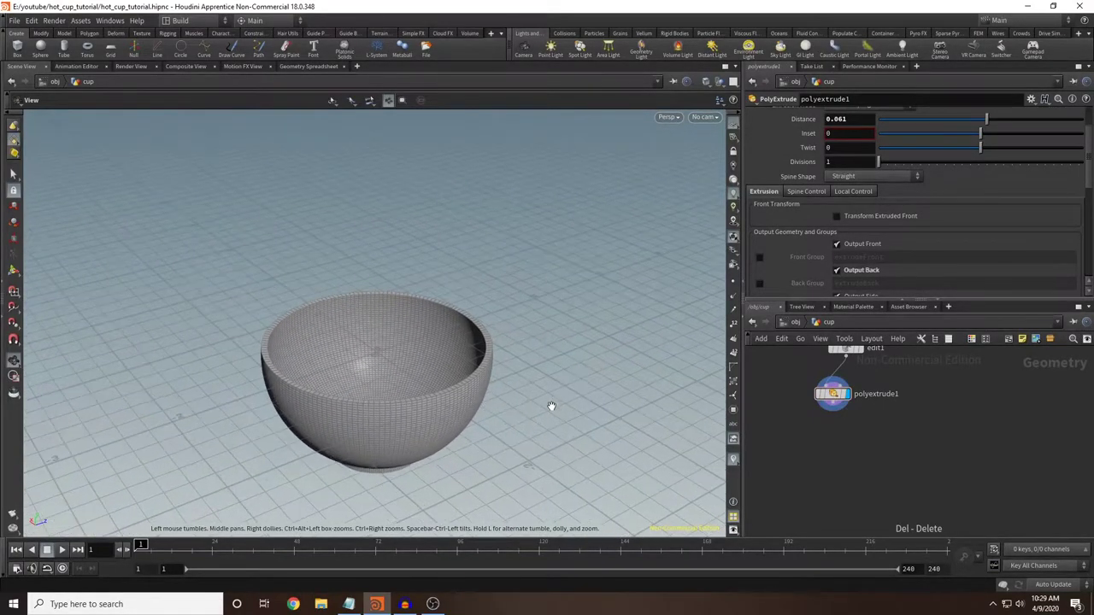
key(s)
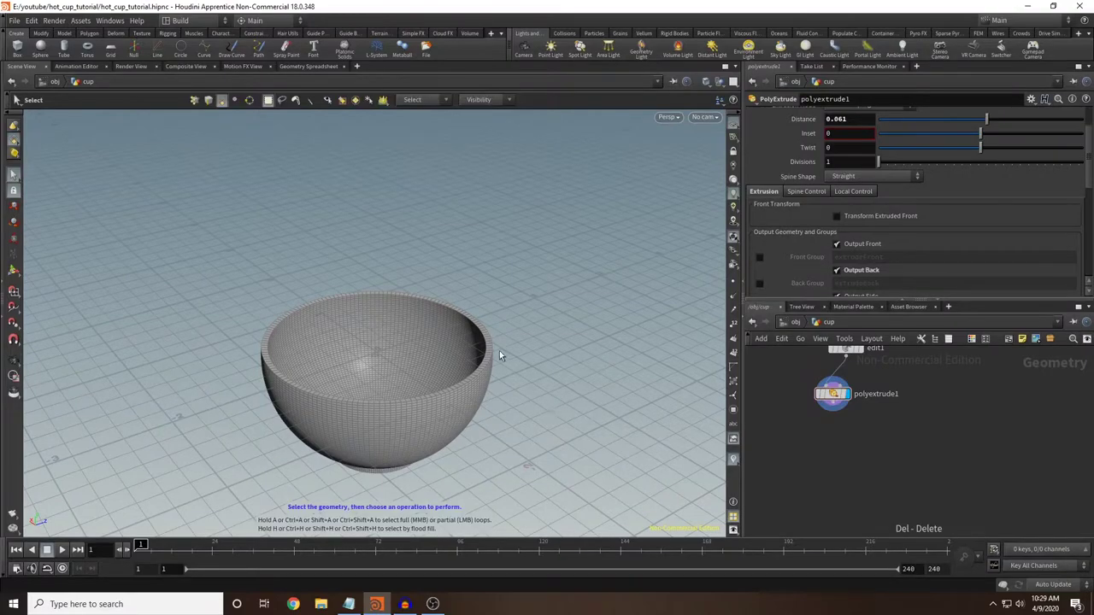
Step: Select the full ring of faces along the bowl's rim and apply a PolyBevel to it
click(286, 379)
key(a)
click(457, 313)
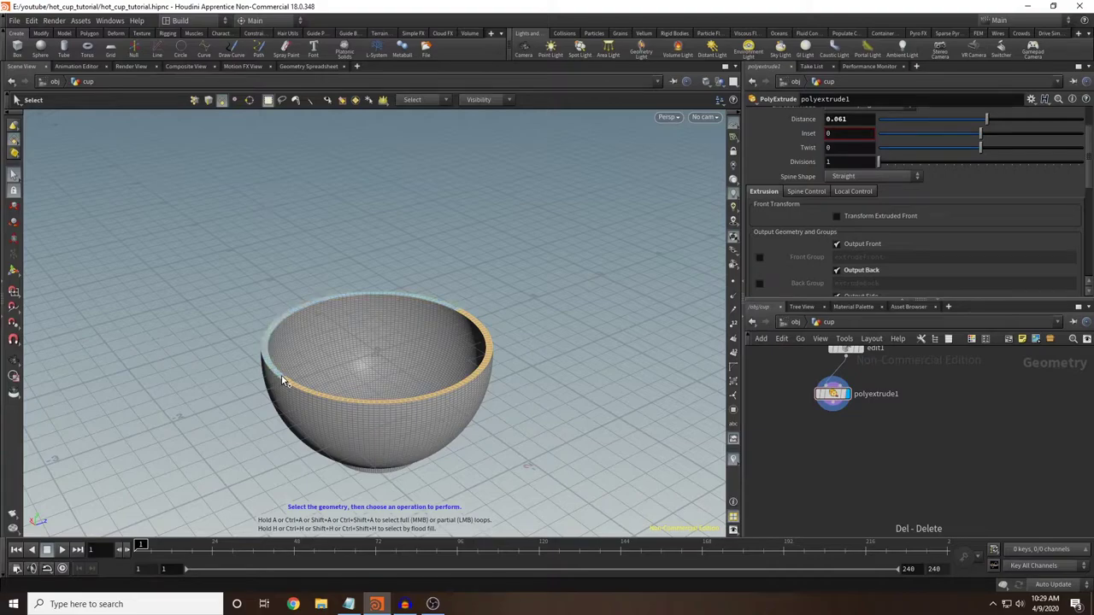
key(Tab)
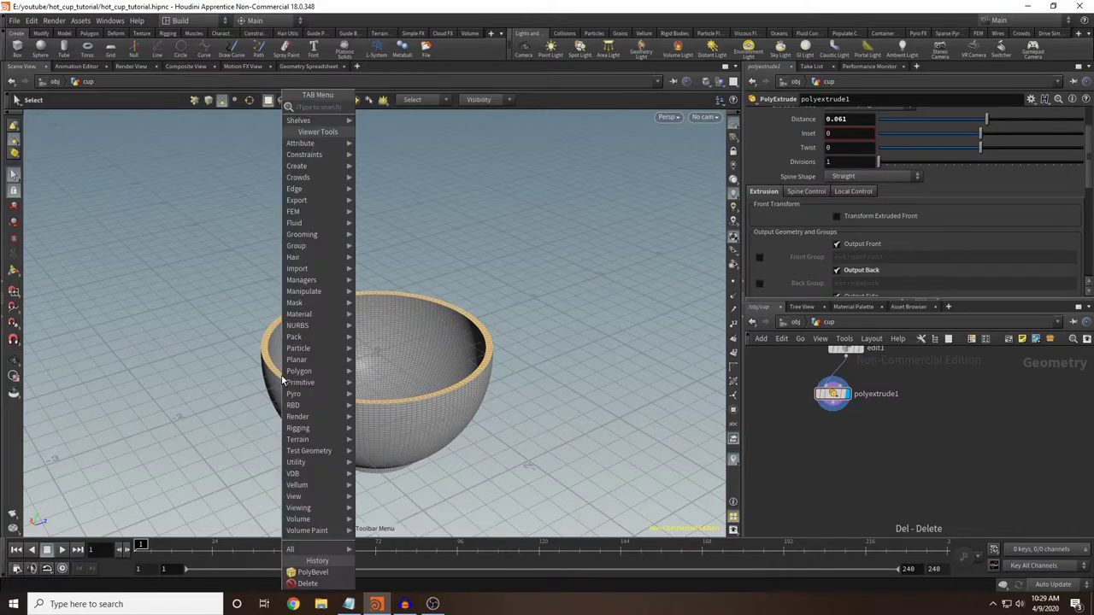
text(po)
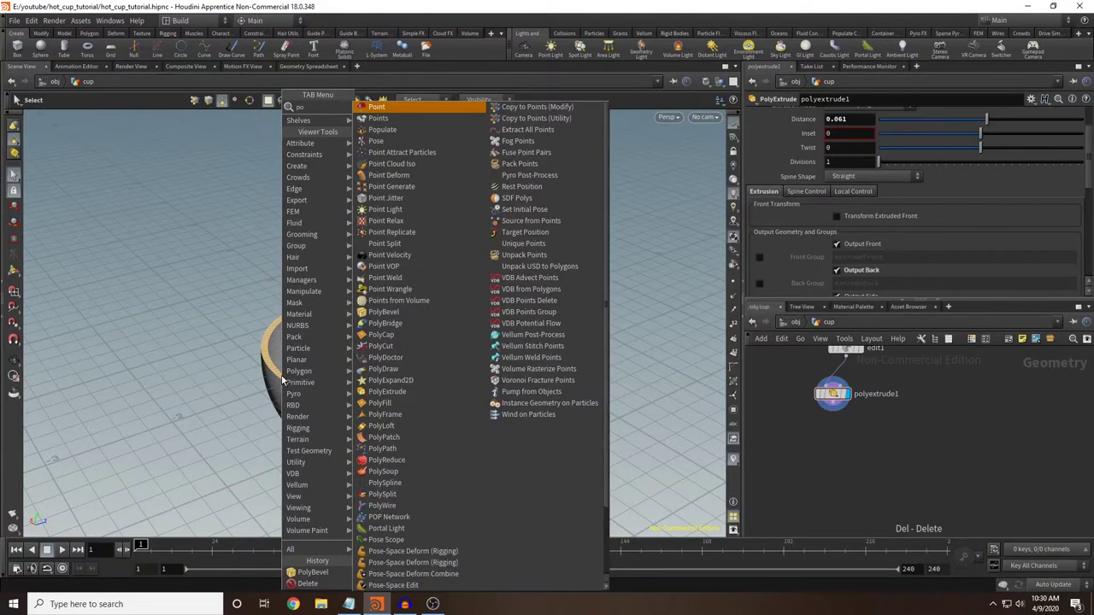
text(lybevel)
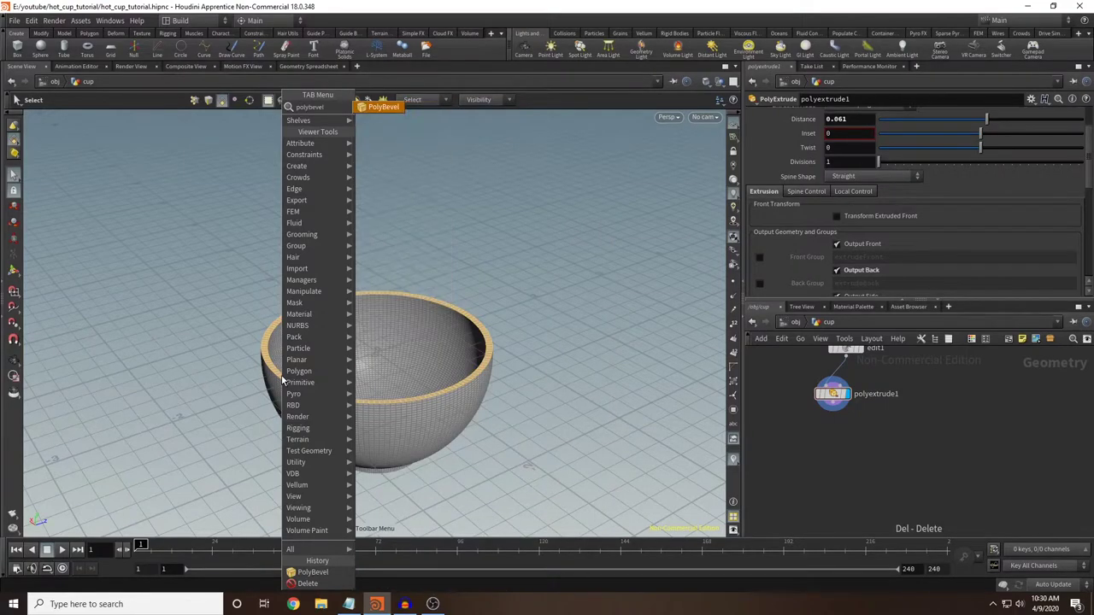
key(Return)
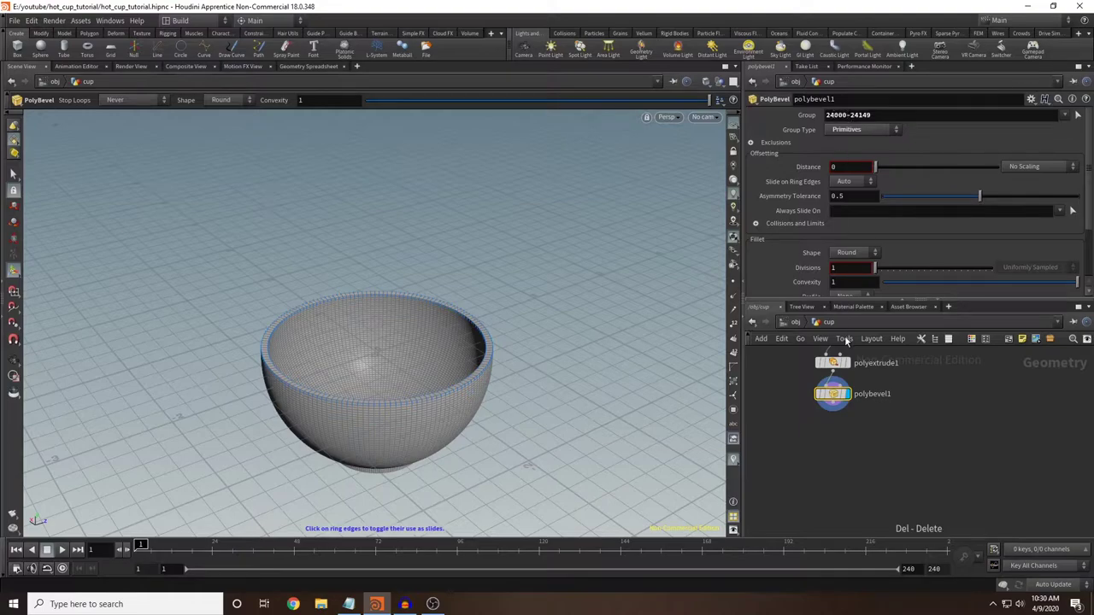
Step: Set the rim's PolyBevel distance to 0.01
drag(872, 168, 879, 173)
scroll(505, 277, up, 3)
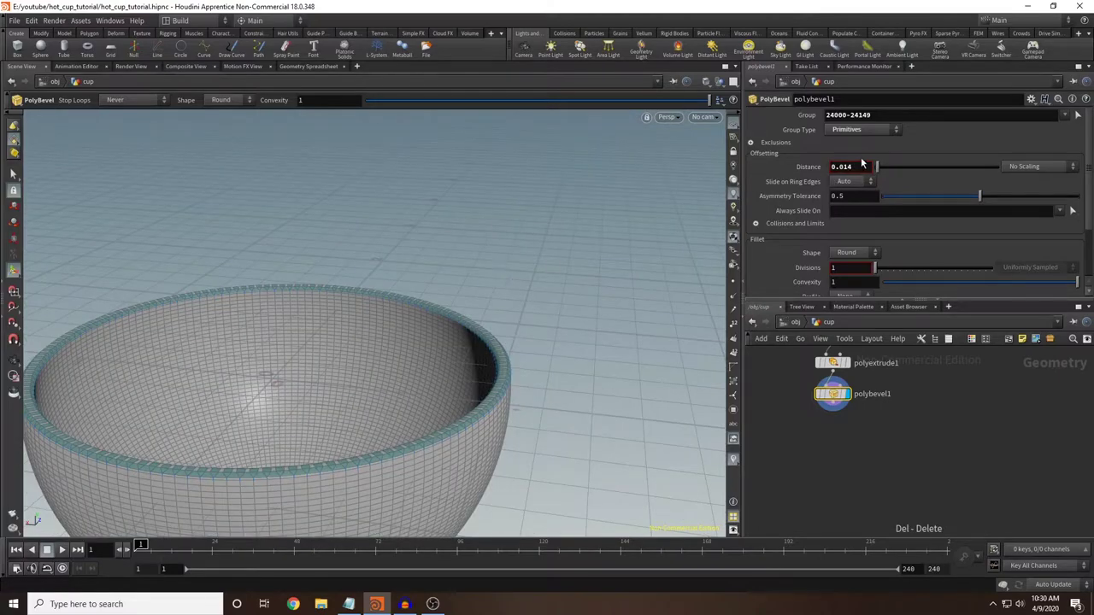
click(848, 167)
text(0.01)
key(Return)
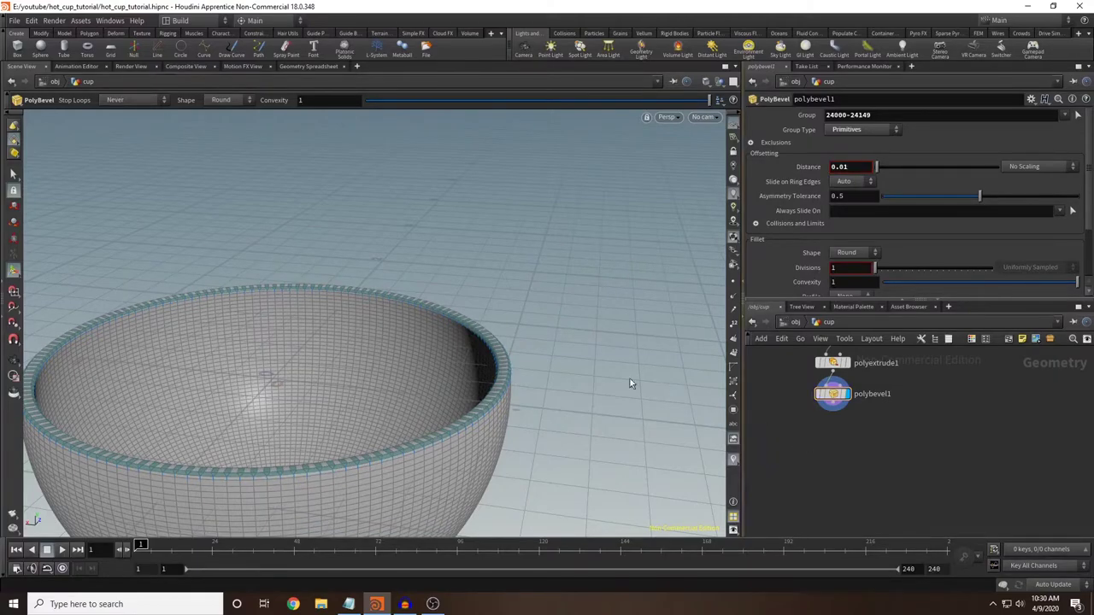
key(Escape)
drag(570, 344, 456, 369)
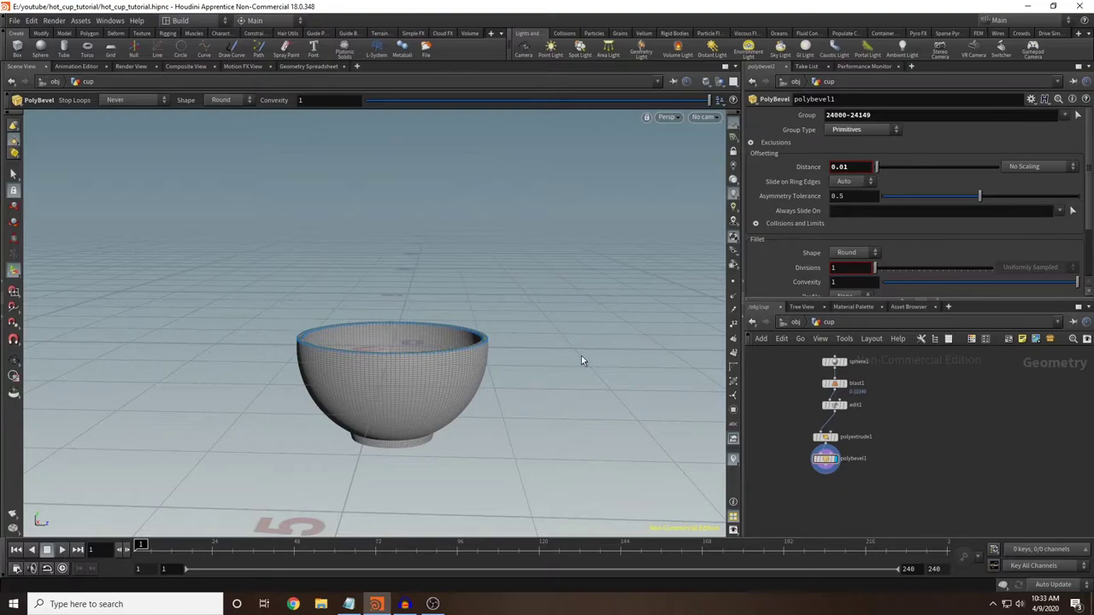
Step: Switch to the front view and add a separate Curve node beside the bowl's node chain
key(space+b)
key(space+b)
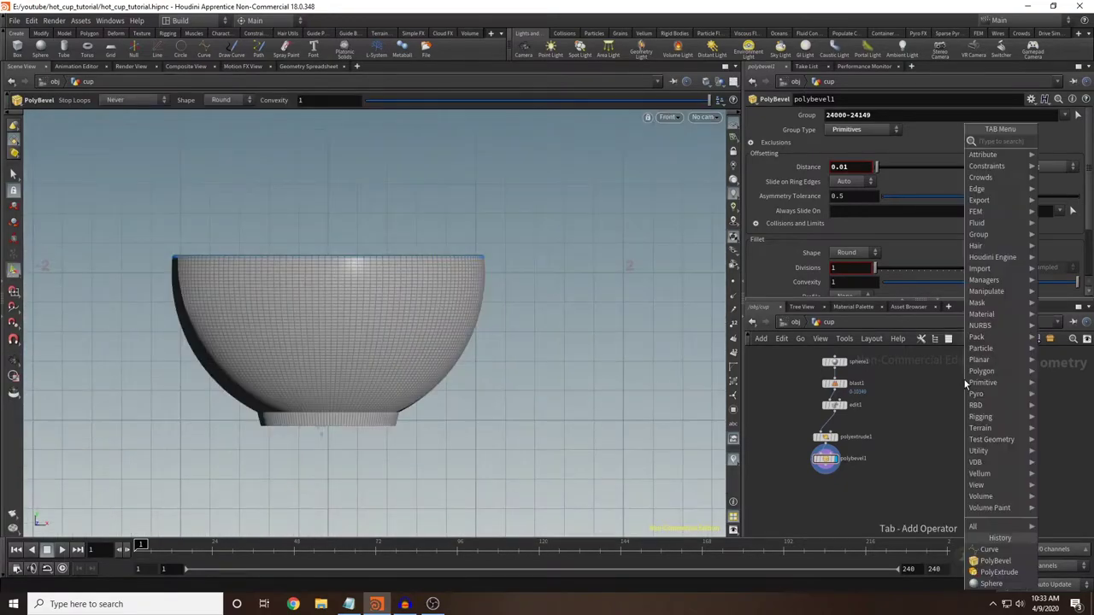
text(curv)
key(Return)
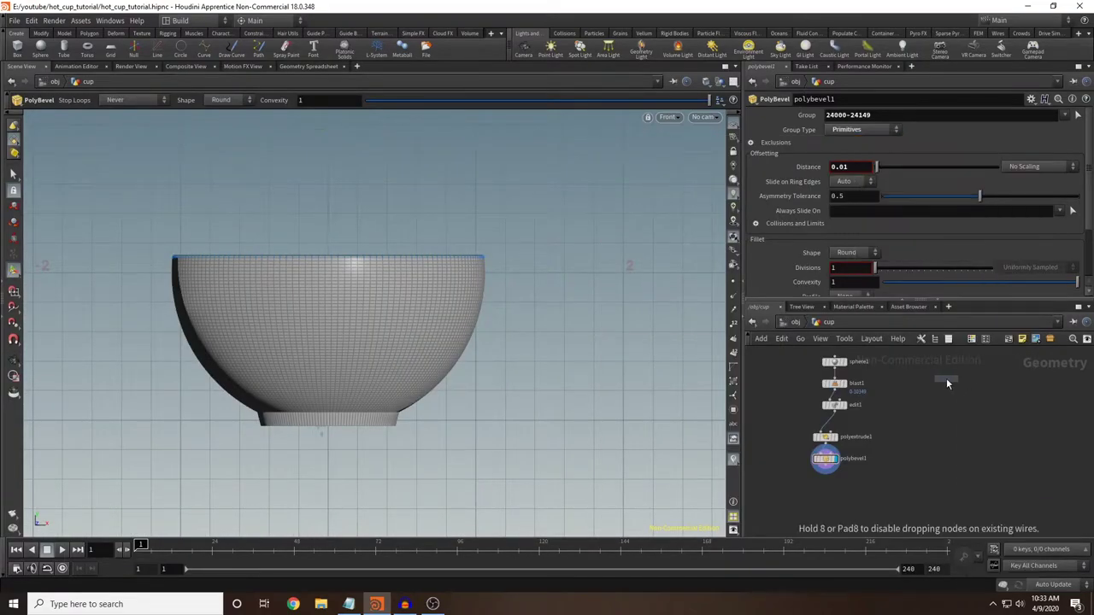
click(945, 378)
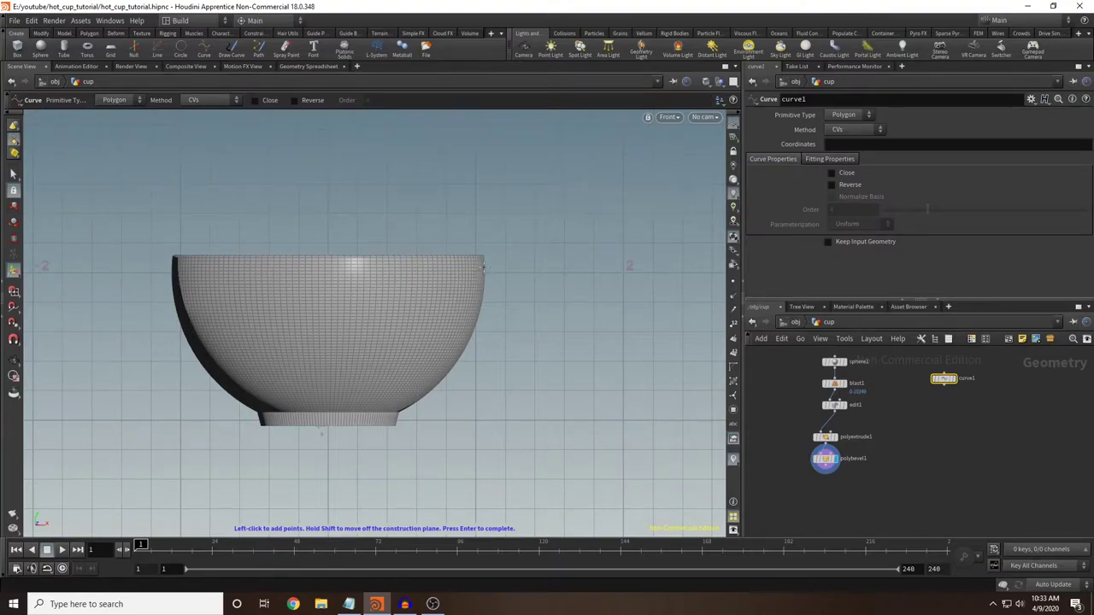
Step: Draw a polygon curve for the handle, looping from just below the bowl's rim outward and back to its lower wall
click(484, 266)
click(497, 262)
click(516, 259)
click(532, 263)
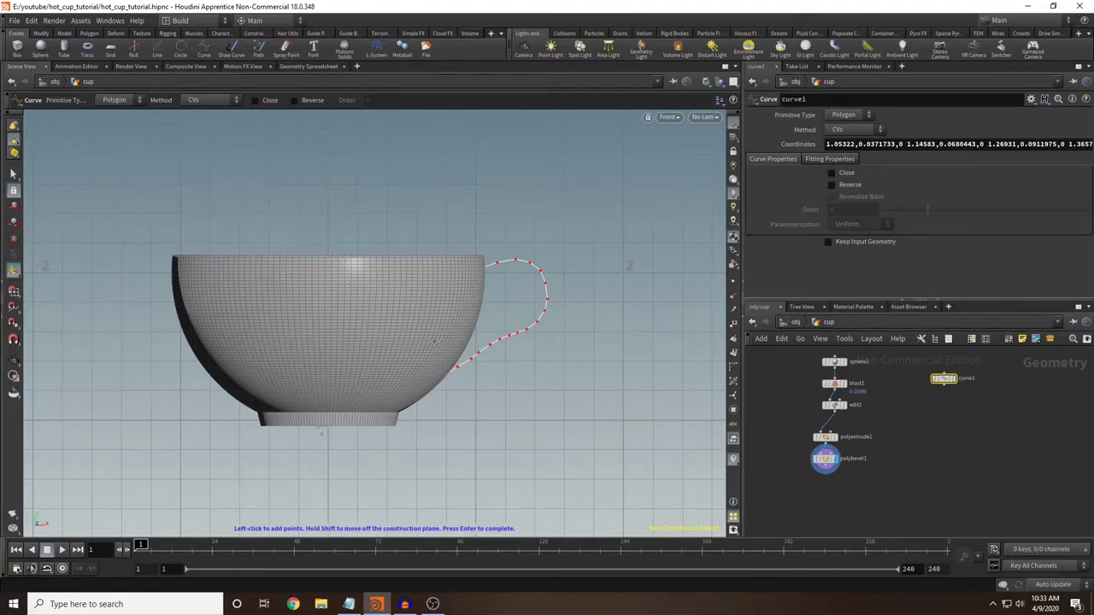
key(Return)
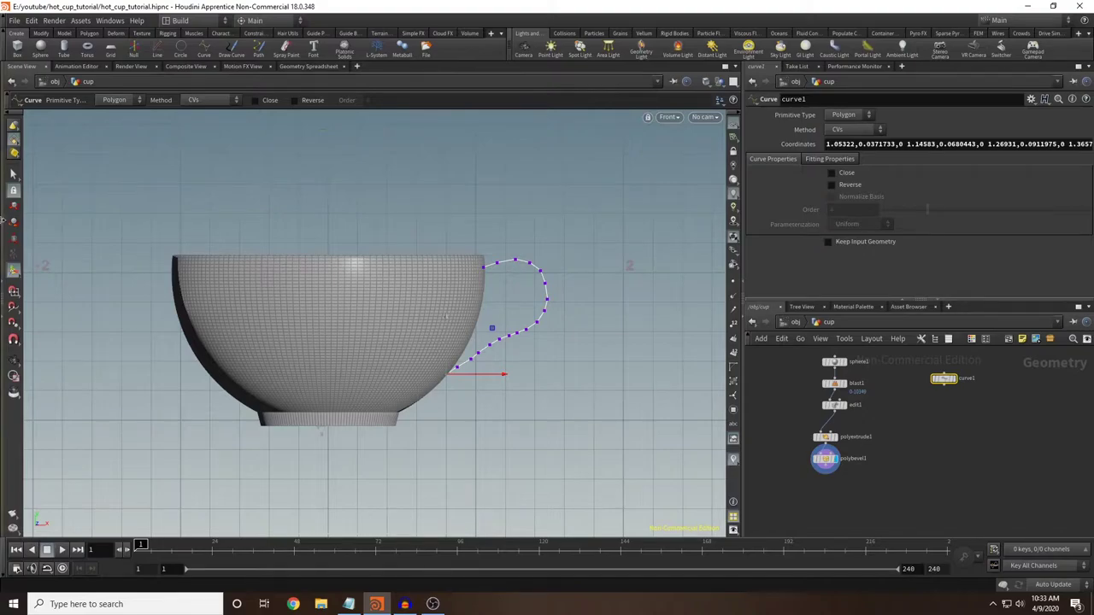
Step: Switch to point selection and adjust a point on the lower stretch of the handle curve with an Edit node
click(13, 173)
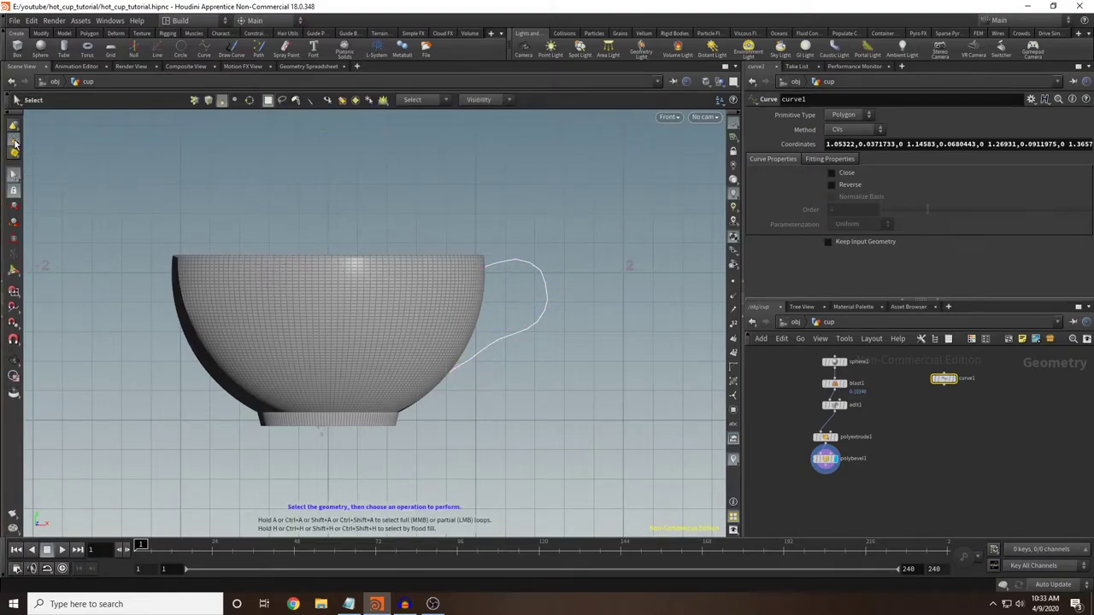
click(14, 143)
click(34, 146)
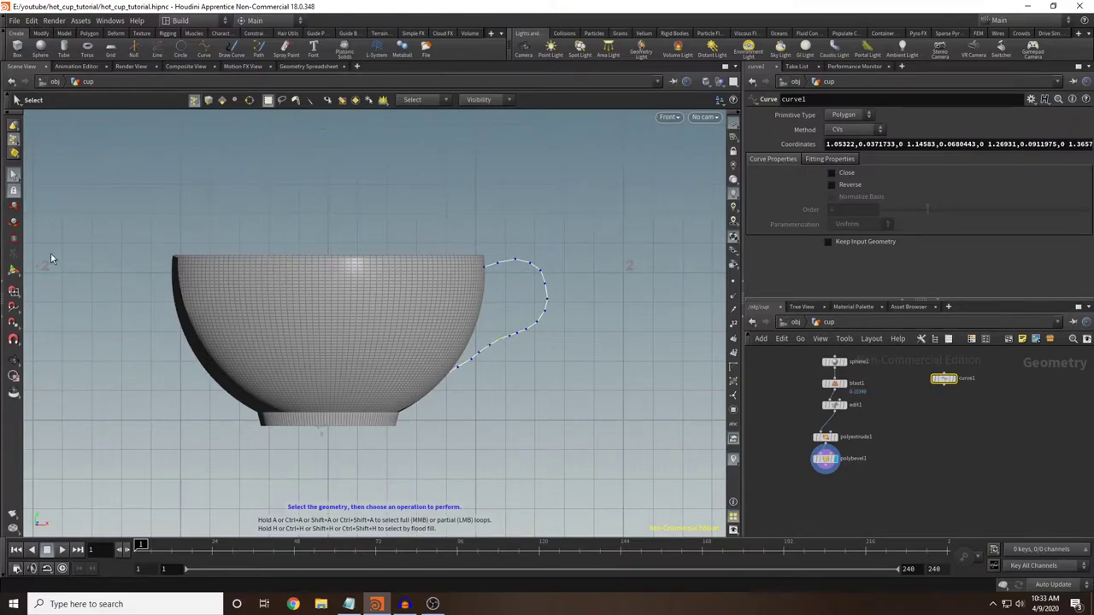
key(t)
click(502, 335)
drag(501, 319, 505, 319)
click(13, 156)
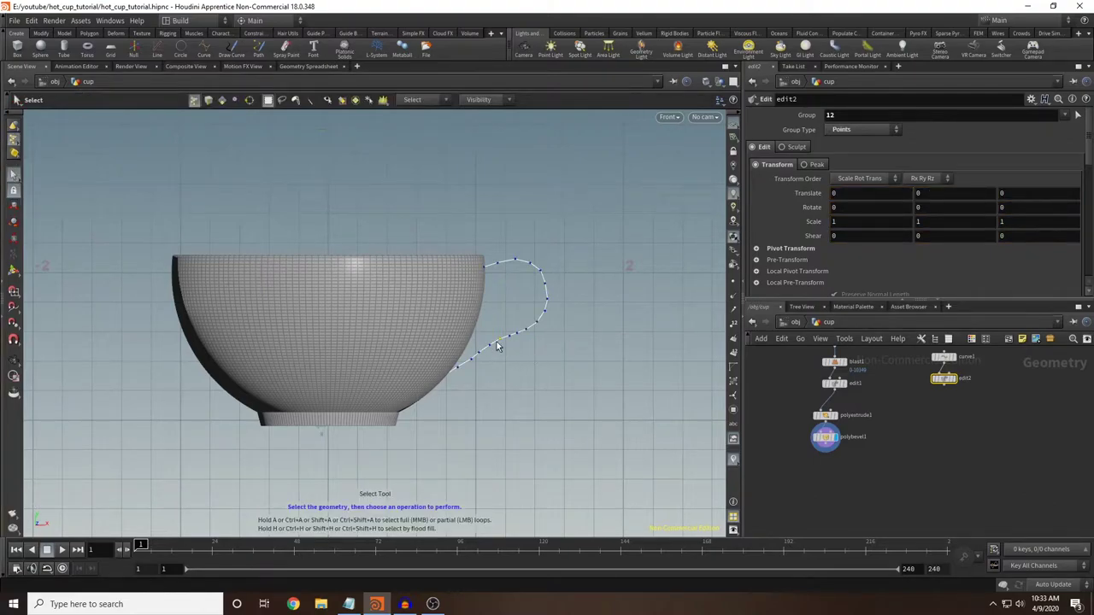
Step: Reposition the lower handle curve points one after another, shifting point 16 about -0.069 in X into the bowl wall
key(t)
click(952, 379)
click(834, 436)
click(13, 175)
click(500, 338)
key(t)
drag(501, 315, 476, 369)
key(s)
click(483, 351)
key(s)
click(473, 360)
key(s)
click(465, 367)
Step: Make the handle curve's edit node the displayed node and return to the perspective view
click(945, 381)
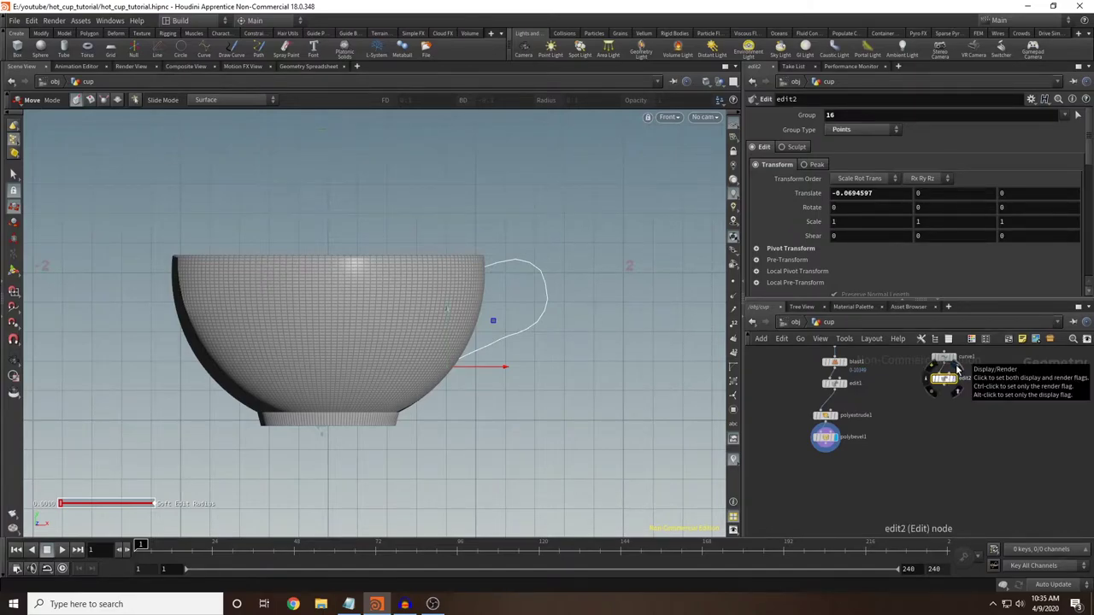
click(958, 369)
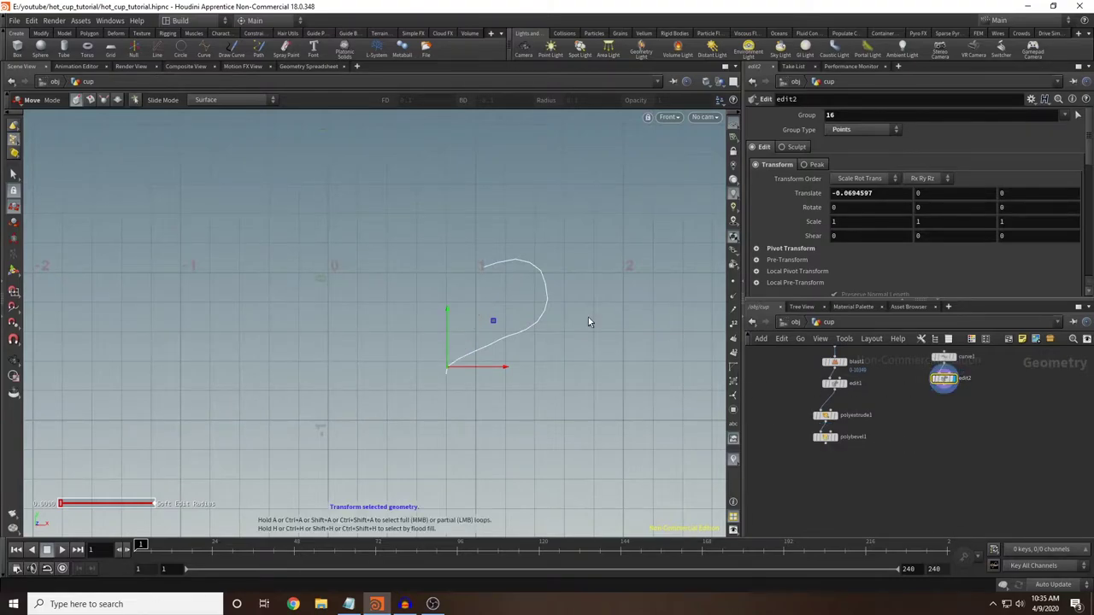
key(space+b)
key(space+b)
alt+right_drag(554, 264, 458, 334)
alt+drag(458, 334, 282, 338)
alt+middle_drag(283, 339, 183, 324)
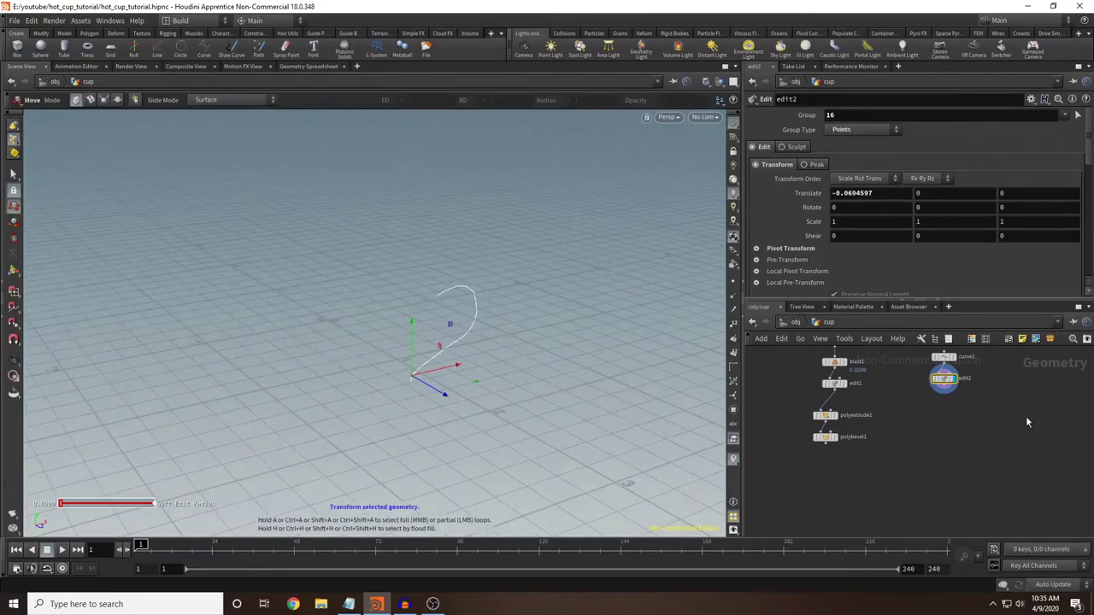
Step: Add a PolyWire node fed by the handle curve's edit node and make it the displayed node
key(Tab)
text(polyw)
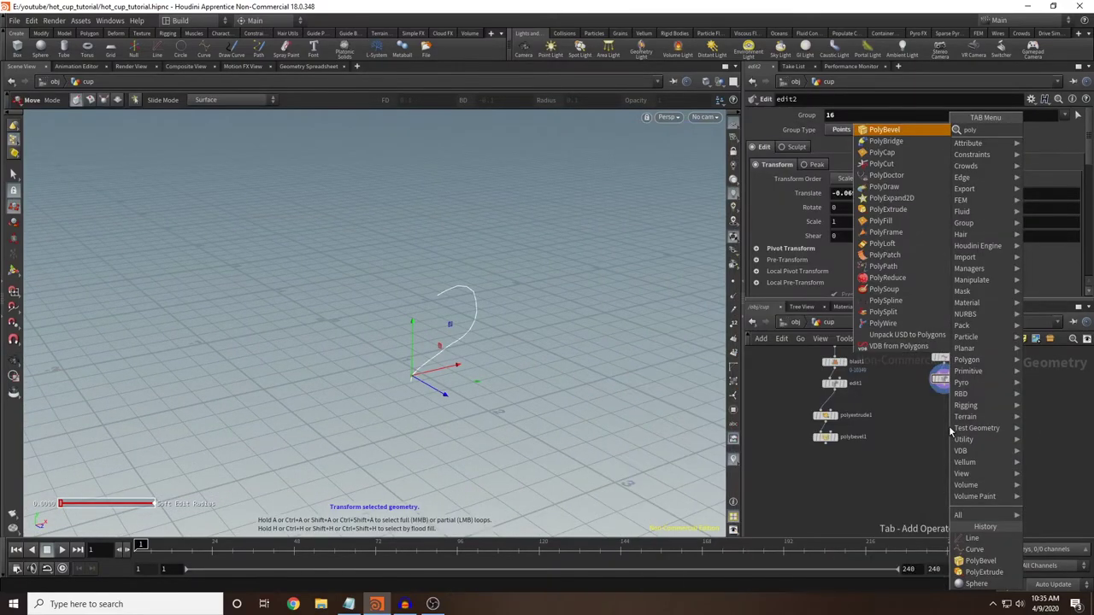
key(Return)
click(940, 416)
click(951, 414)
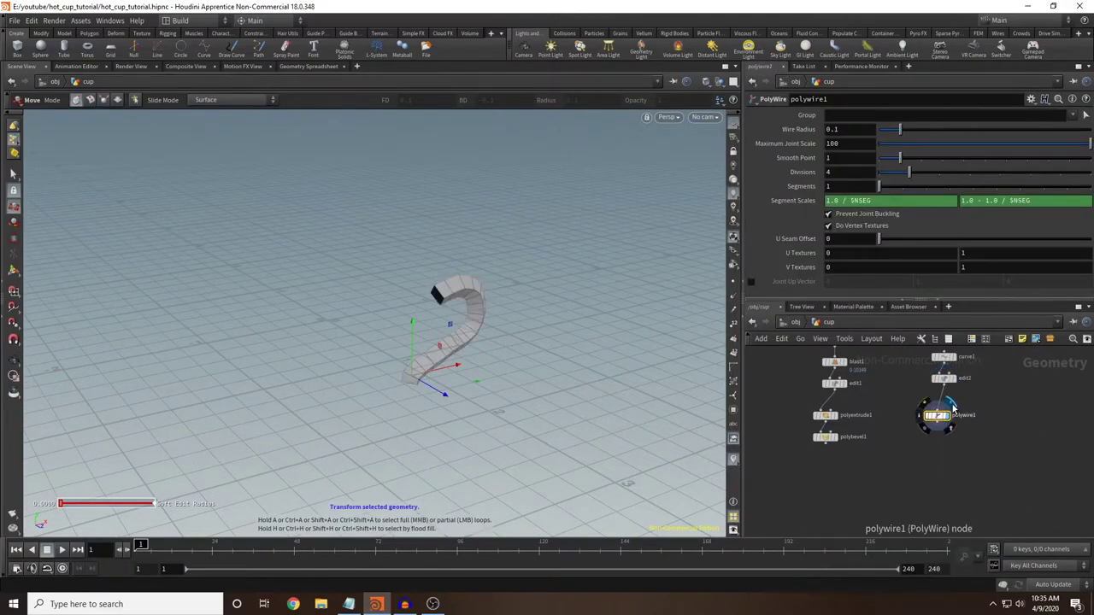
key(Escape)
drag(556, 337, 422, 254)
key(t)
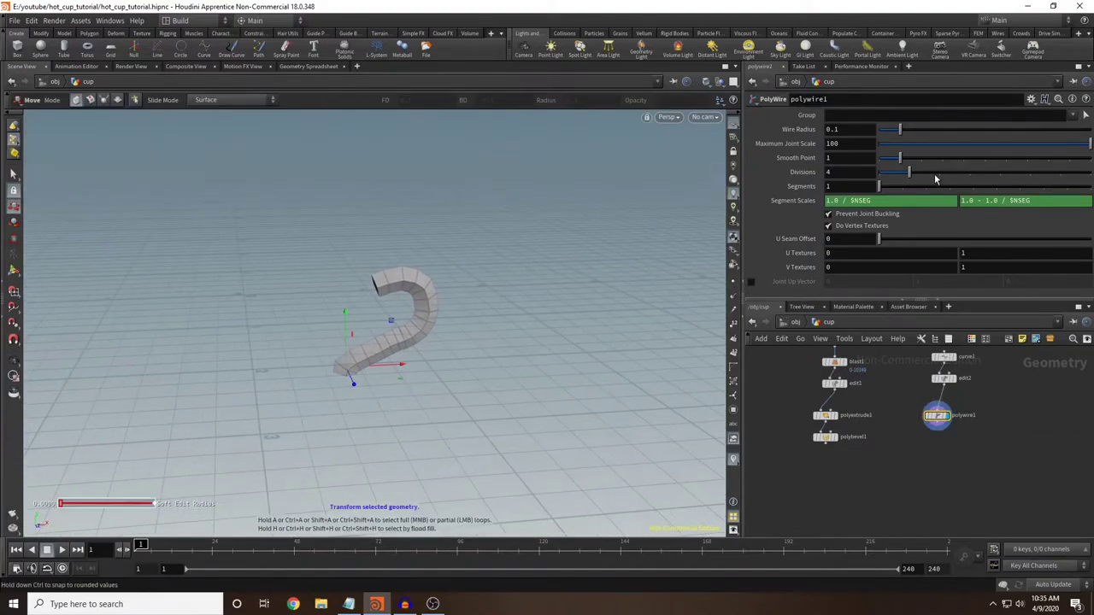
Step: Set the PolyWire radius to 0.051, divisions to 10, smooth point to 2 and segments to 4
drag(899, 130, 889, 131)
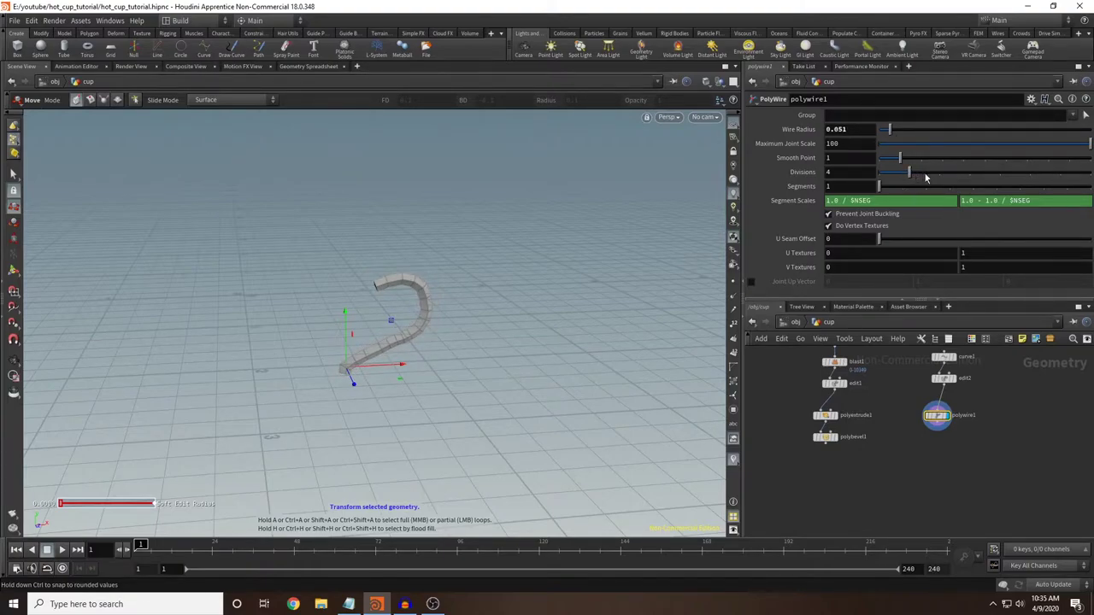
drag(925, 177, 1086, 193)
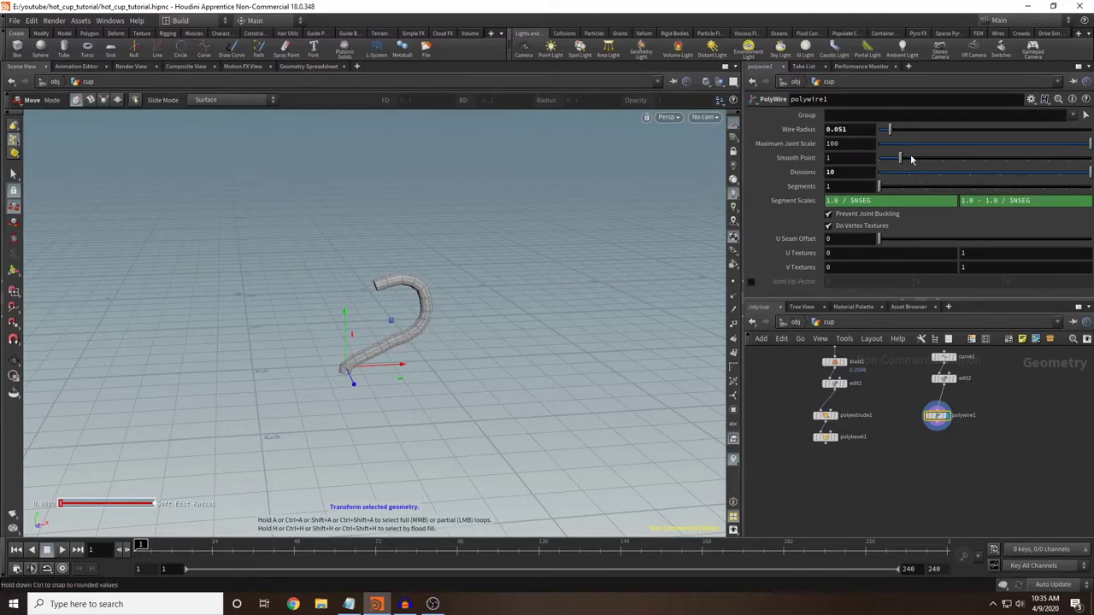
drag(908, 160, 944, 197)
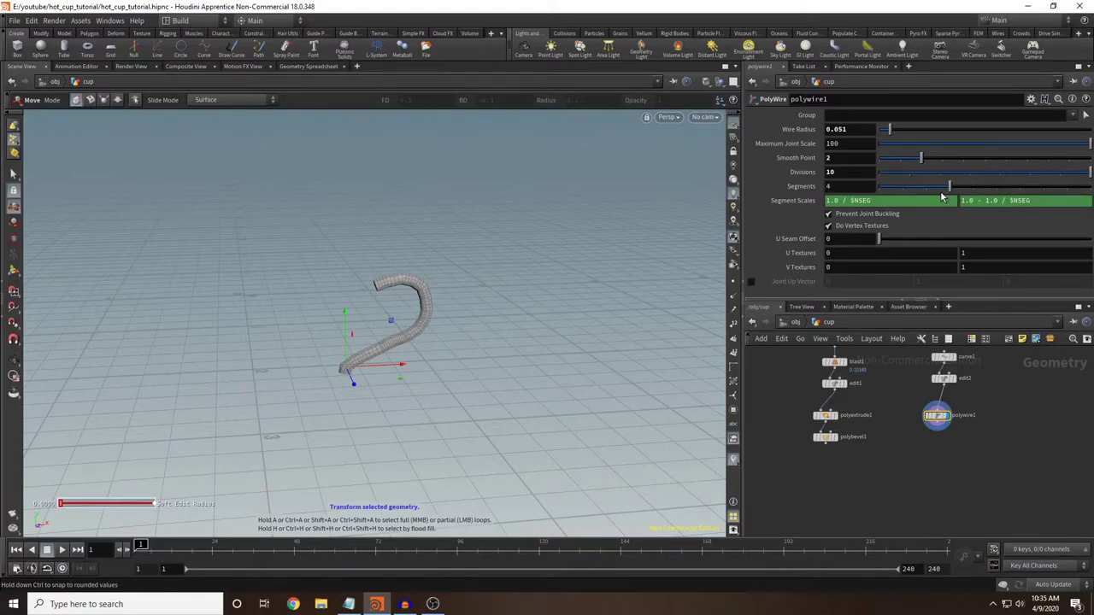
Step: Add a Merge node combining the beveled bowl and the PolyWire handle, and make it the displayed node
key(Tab)
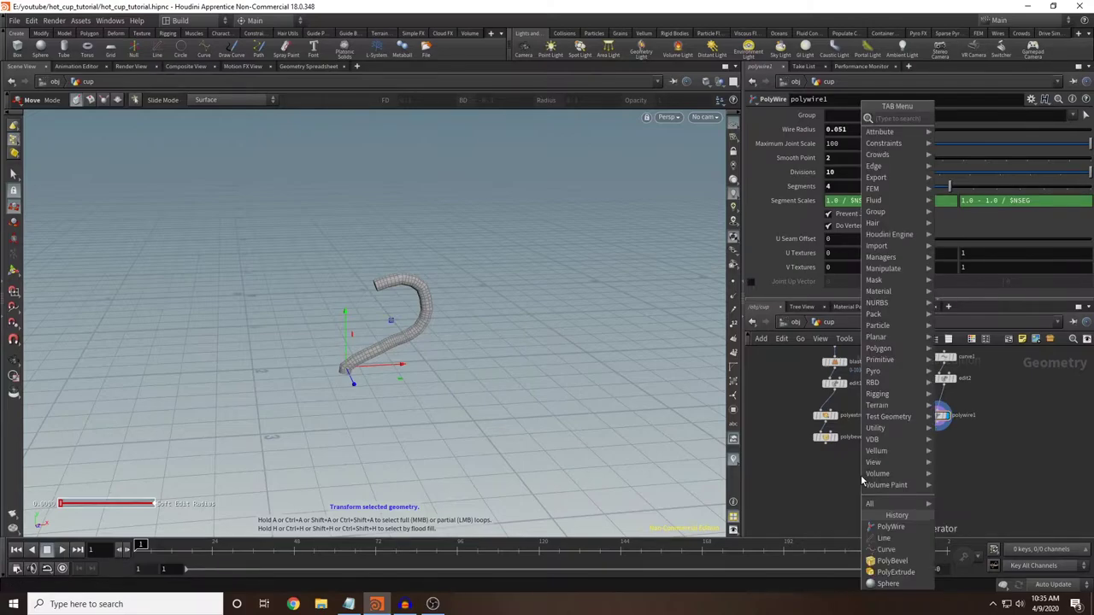
text(mer)
key(Return)
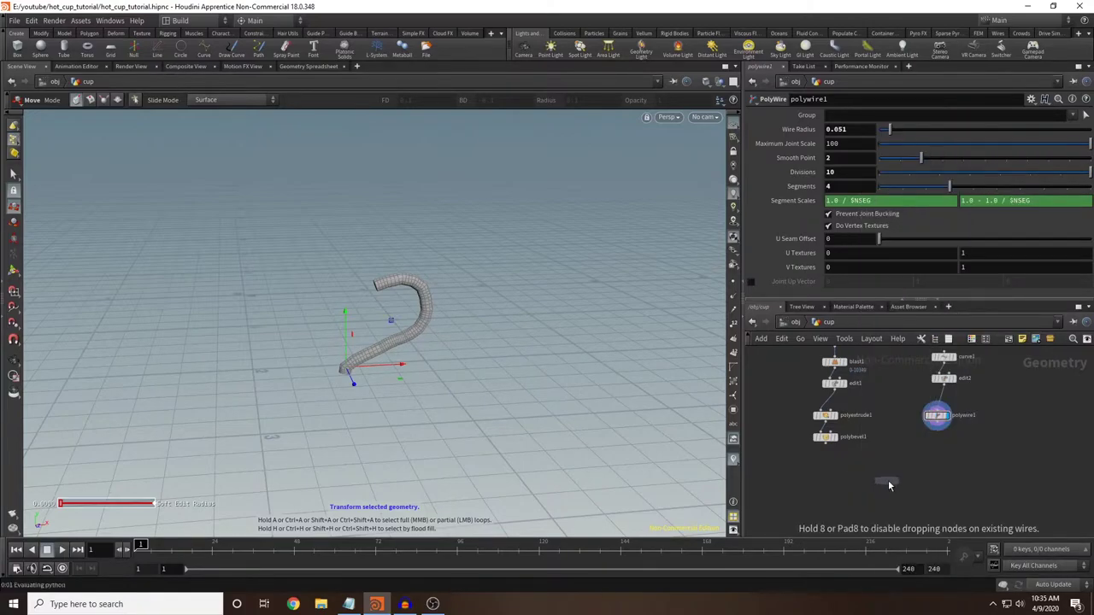
click(892, 480)
drag(827, 443, 893, 473)
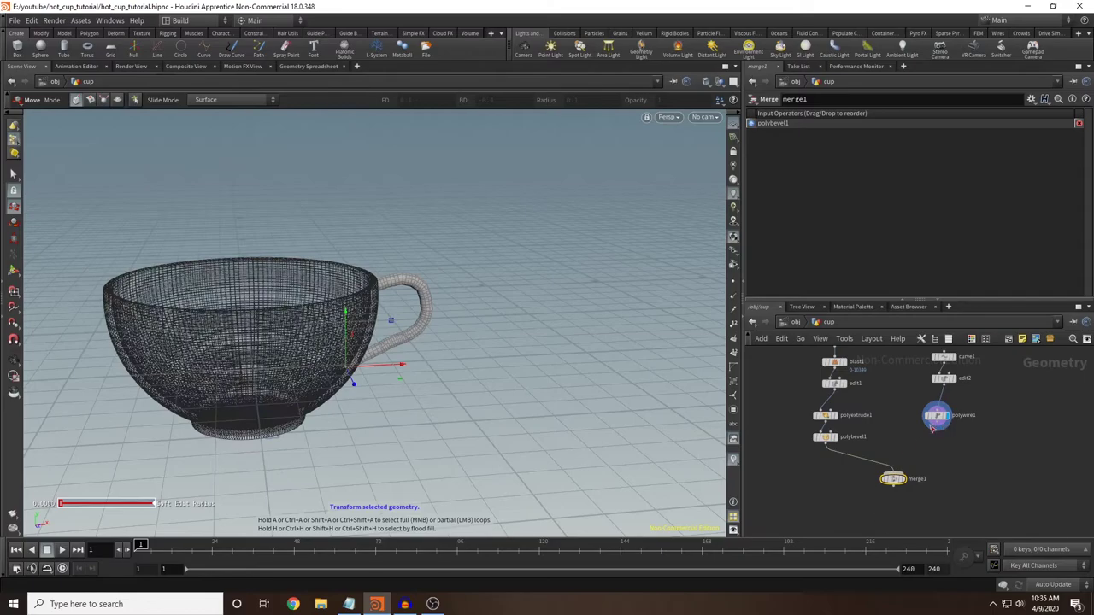
drag(936, 422, 894, 474)
click(904, 478)
mouse_move(525, 334)
alt+mouse_down()
mouse_move(419, 333)
mouse_move(419, 300)
mouse_move(469, 312)
alt+mouse_up()
alt+right_drag(469, 312, 406, 366)
drag(405, 366, 533, 367)
key(t)
Step: Insert a Smooth node between the handle's PolyWire and the Merge node
key(Tab)
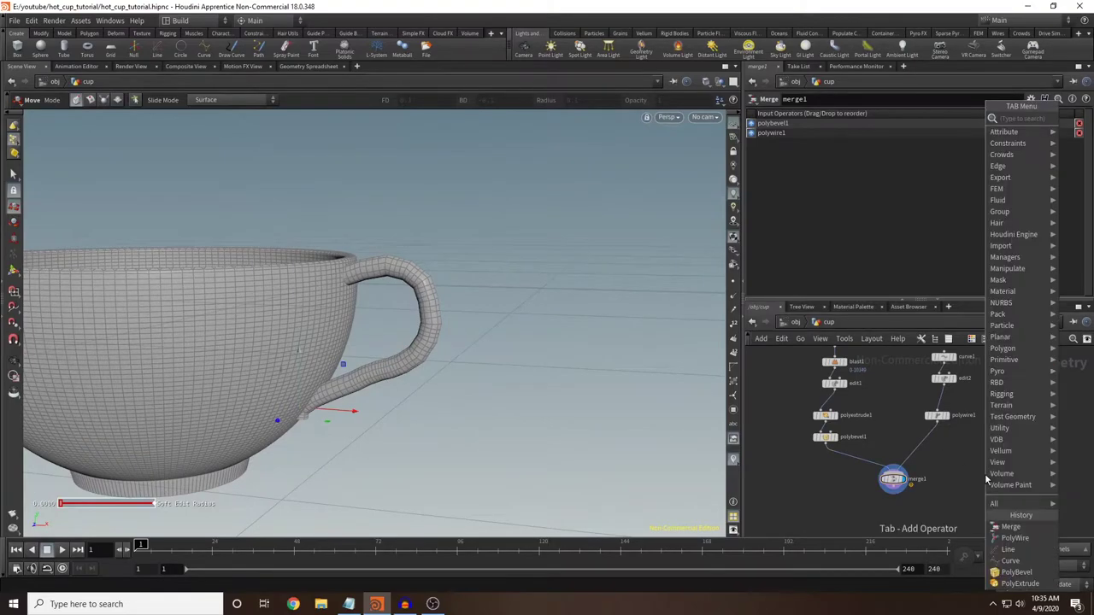
text(smoot)
key(Return)
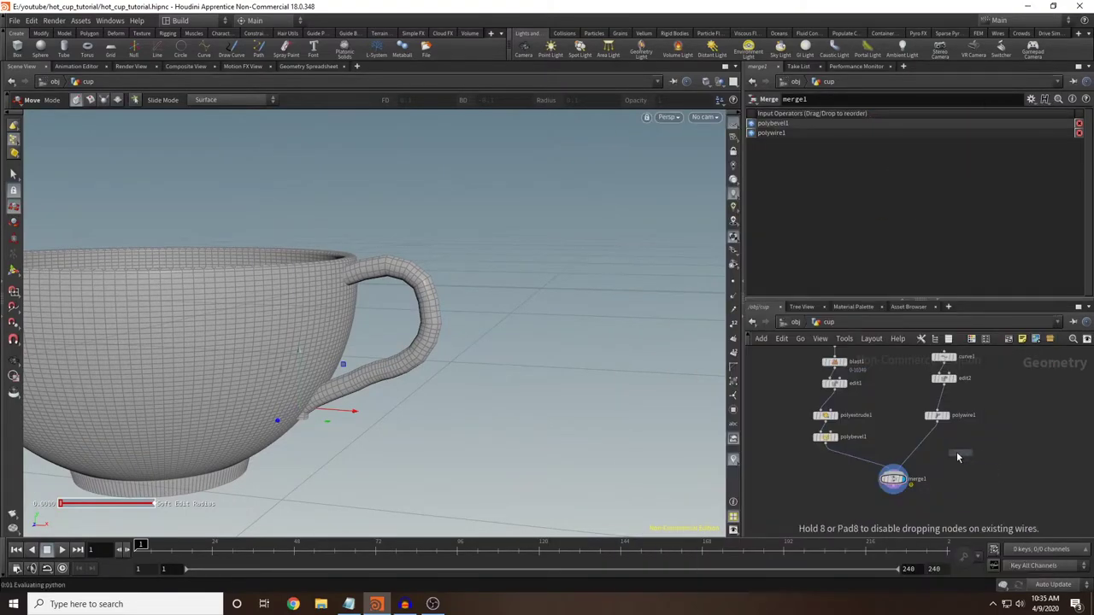
click(919, 449)
Step: Insert a Transform node between the Smooth and Merge nodes and set its X translation to -0.08
key(Tab)
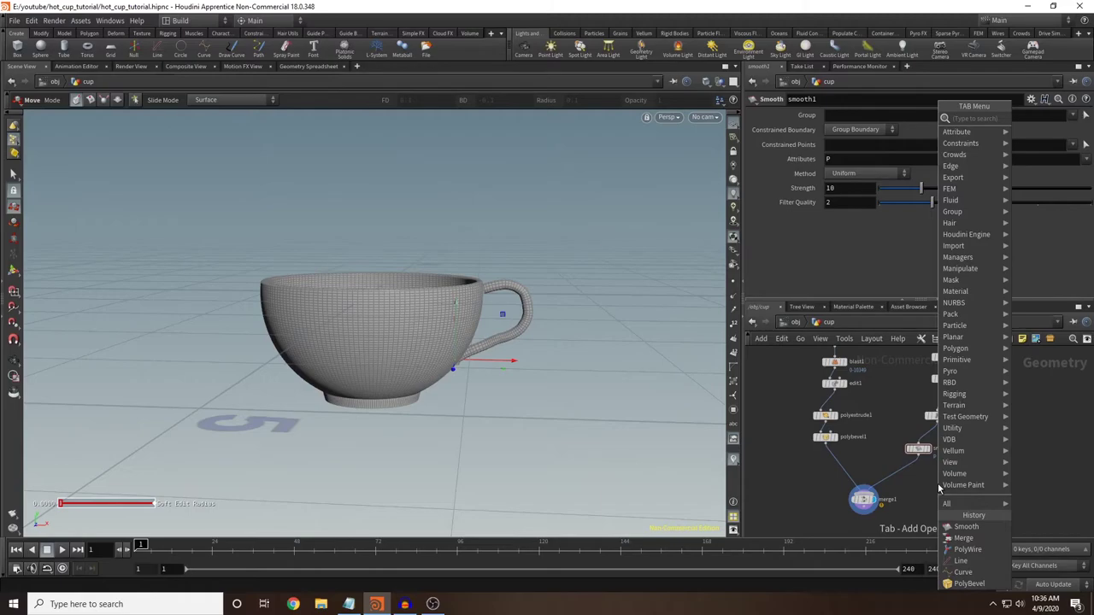
text(transform)
key(Return)
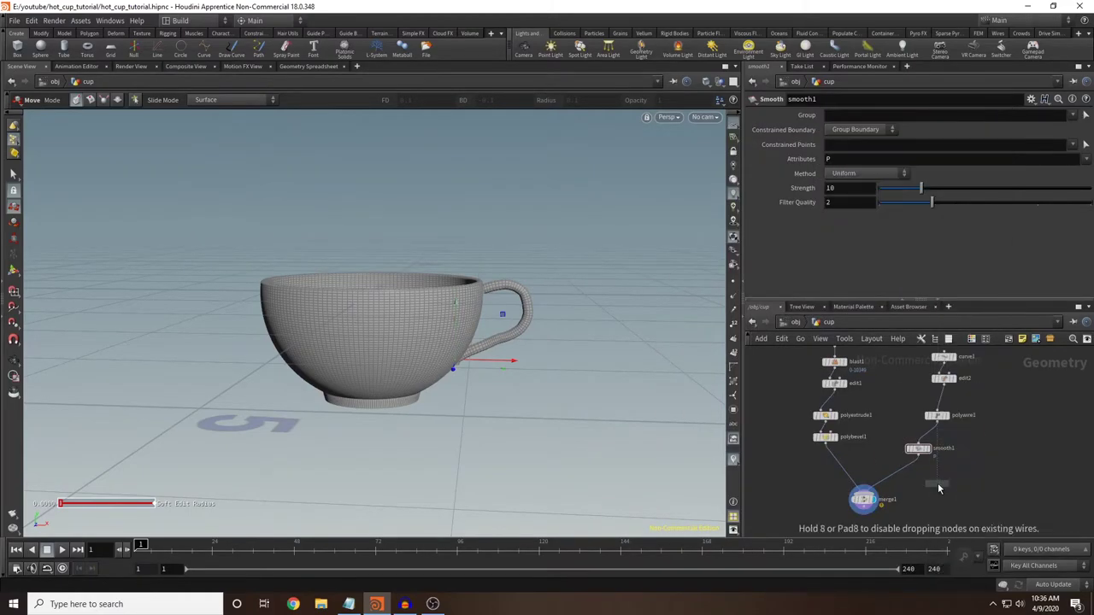
click(898, 475)
middle_drag(893, 160, 844, 195)
key(Escape)
drag(578, 274, 556, 269)
key(t)
Step: Set the handle's PolyWire radius to 0.062, then reselect the handle's Transform node
click(936, 416)
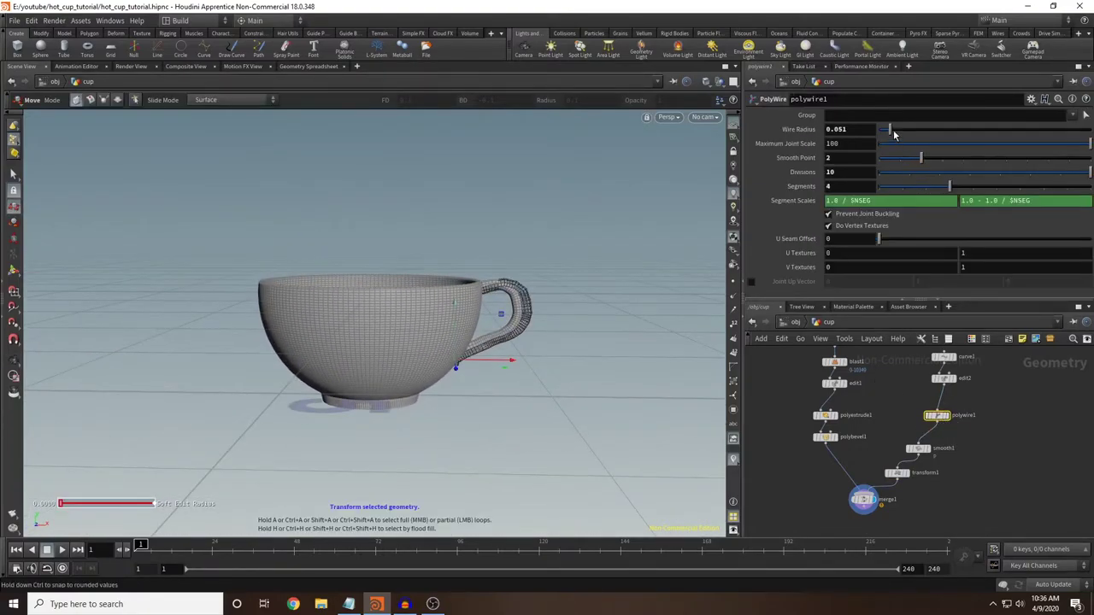
drag(891, 131, 895, 134)
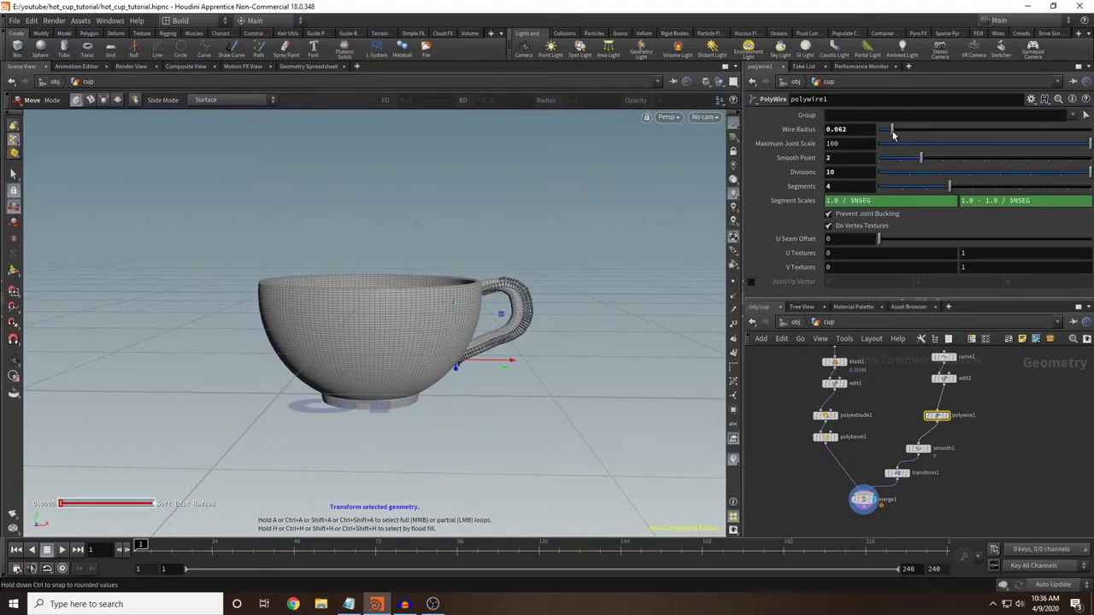
click(897, 473)
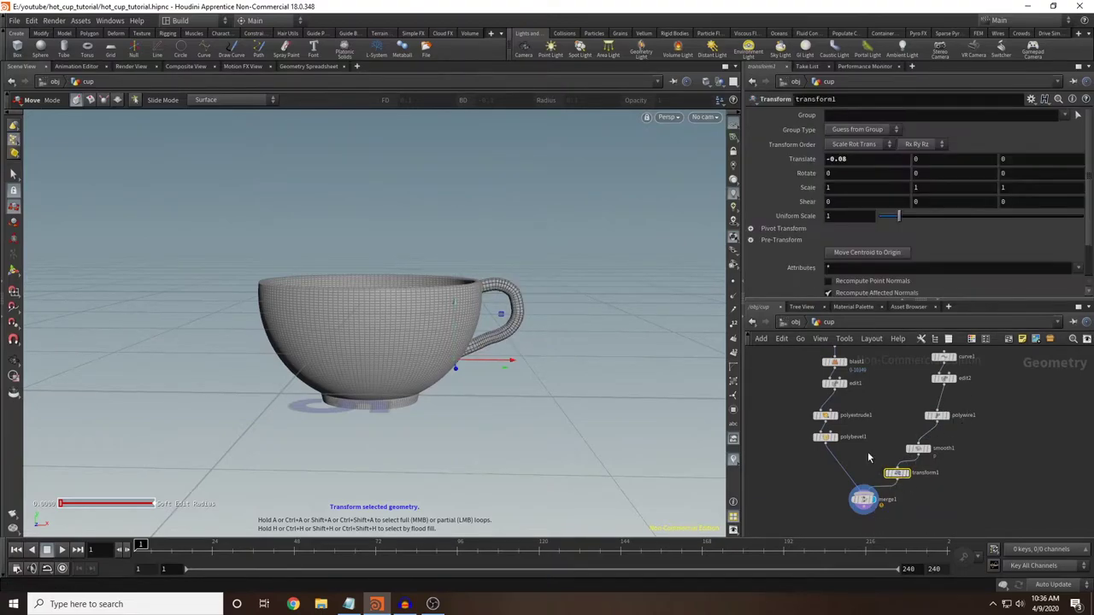
Step: Set the handle Transform's Y translation to -0.02 and check where the handle ends pierce the cup's inner wall
middle_drag(940, 188, 936, 189)
key(Escape)
drag(493, 251, 505, 282)
key(t)
key(Escape)
drag(581, 282, 459, 288)
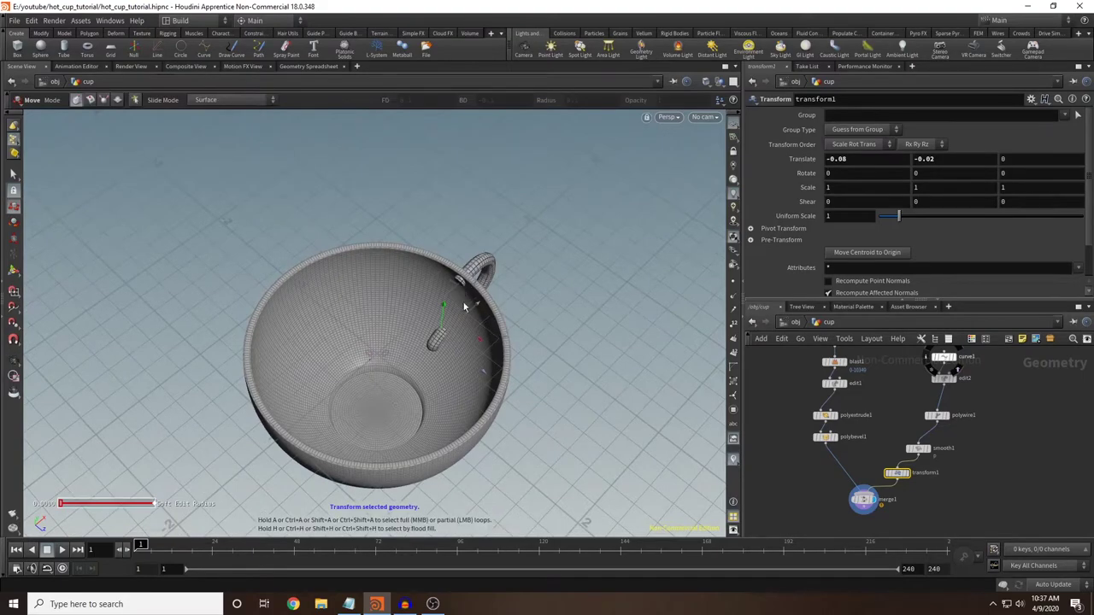
drag(444, 346, 542, 362)
key(t)
Step: Make room beside the Merge node and place a Boolean node below the handle's Transform node
drag(858, 506, 819, 526)
middle_drag(905, 526, 942, 466)
key(Tab)
text(bool)
key(Return)
click(944, 468)
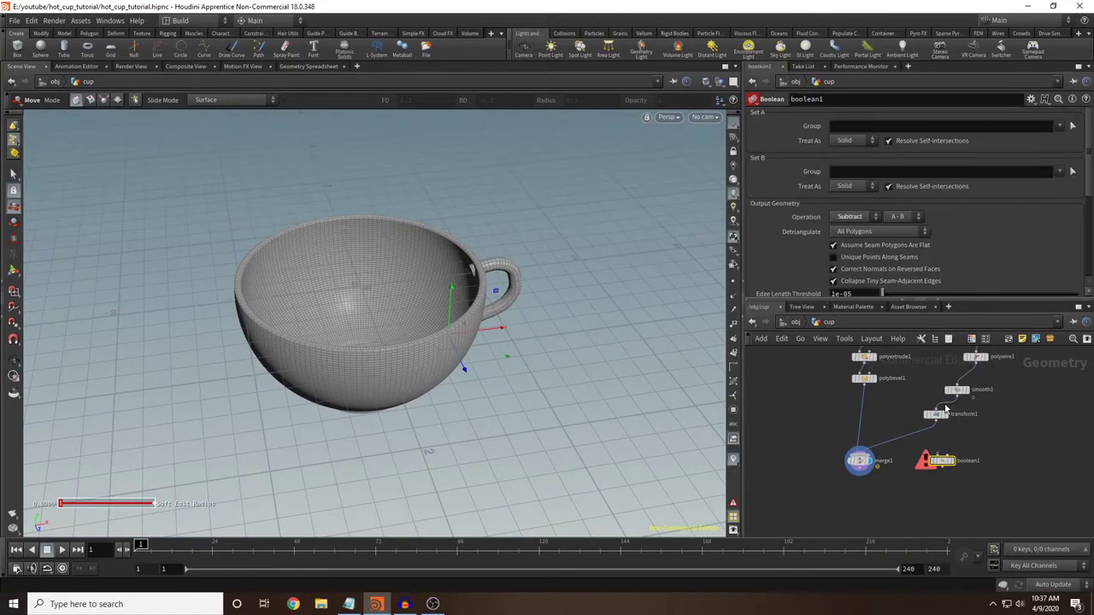
Step: Wire the original sphere into the Boolean's first input and the handle's Transform into its second, and display the Boolean
drag(939, 423, 948, 457)
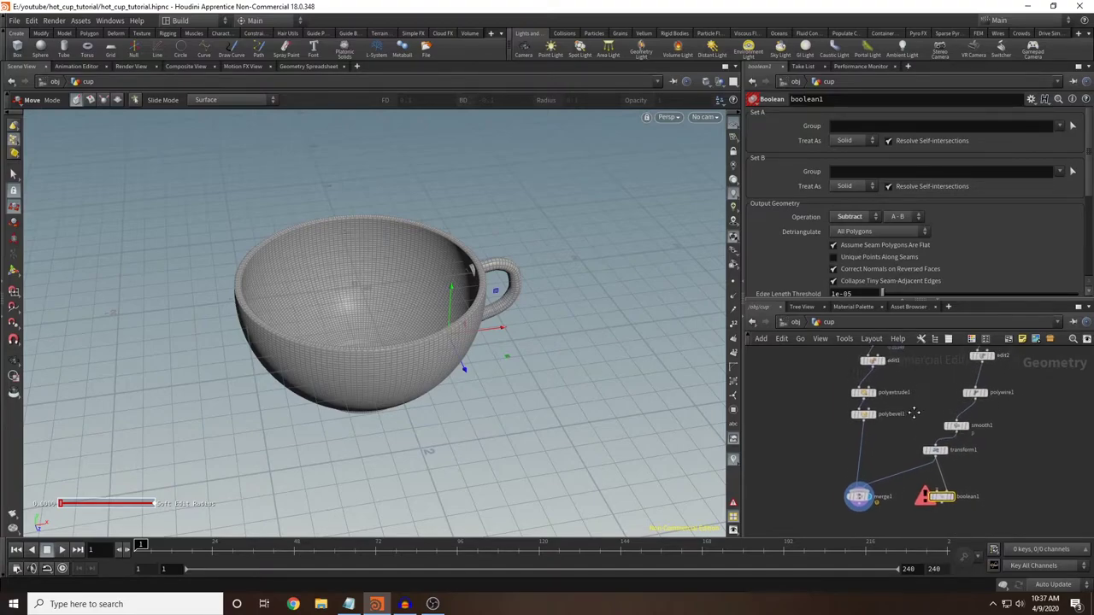
scroll(916, 410, down, 3)
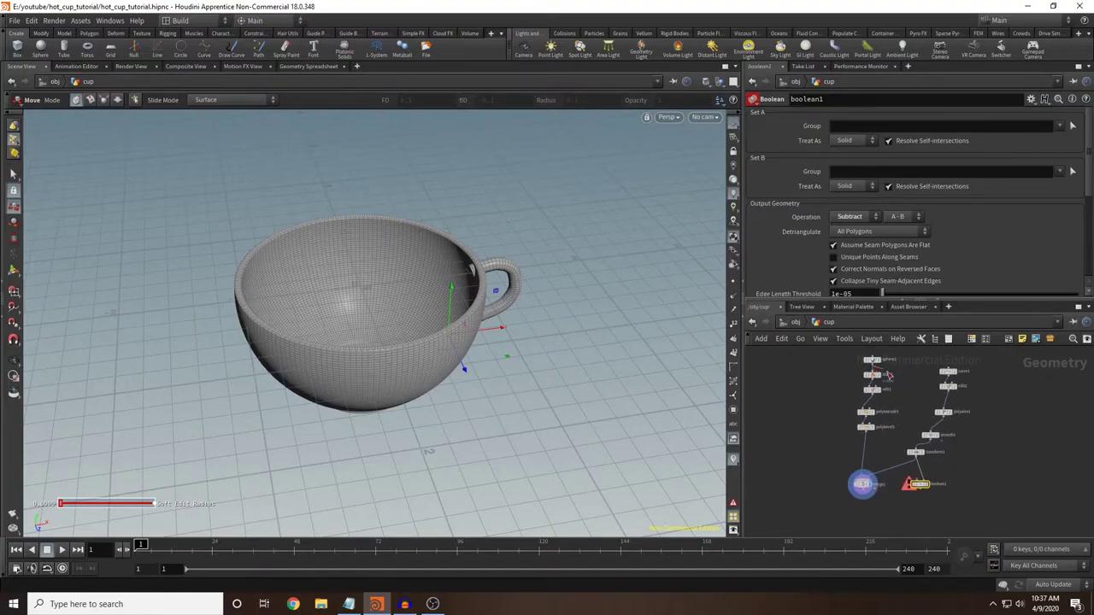
drag(872, 379, 915, 482)
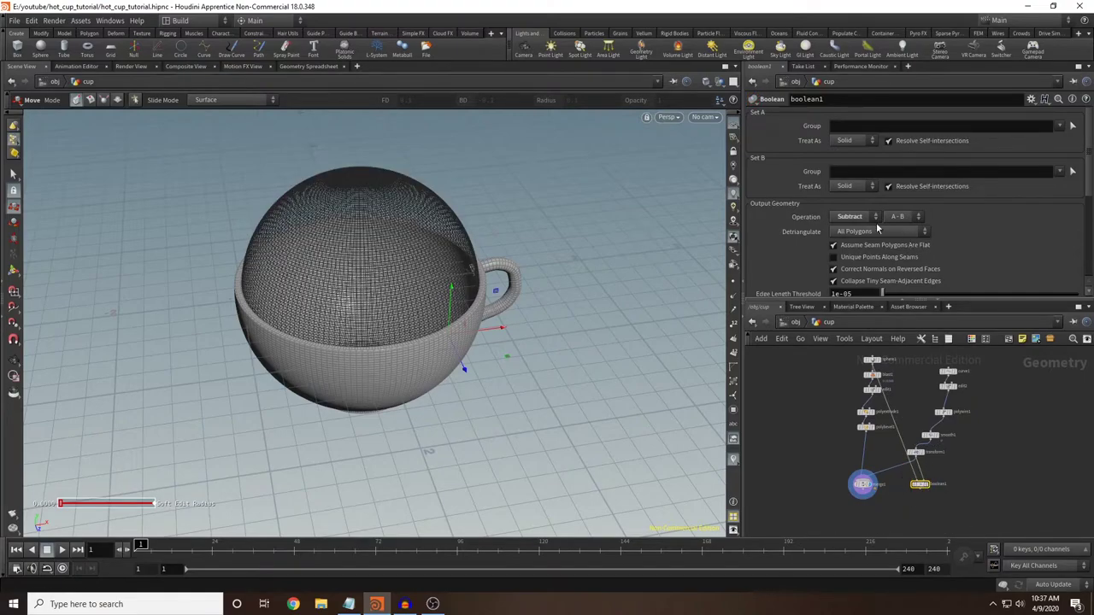
click(928, 484)
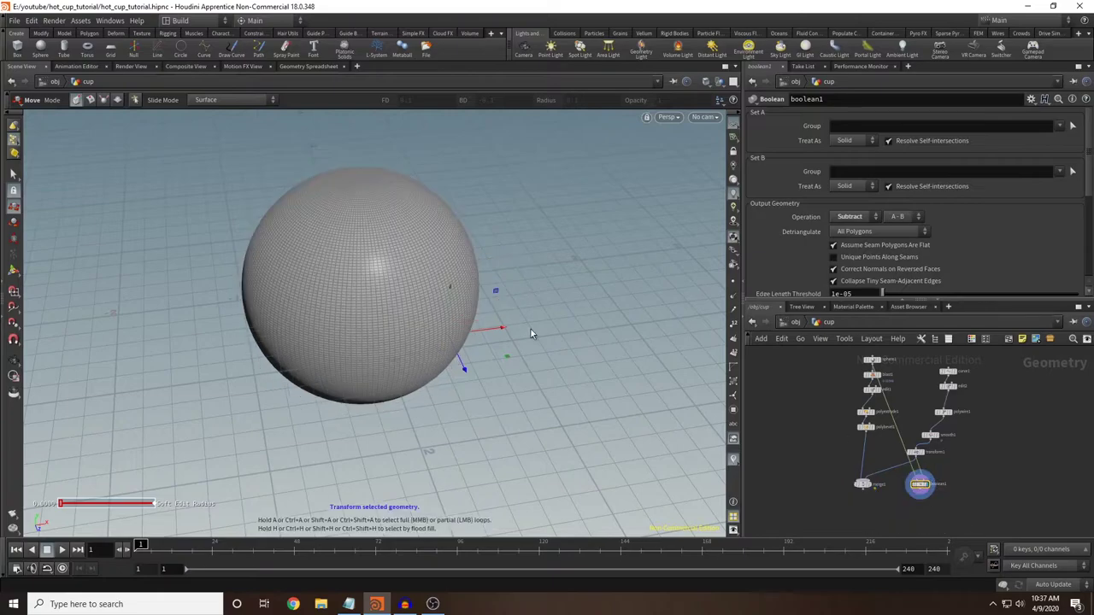
Step: Set the Boolean's subtract direction to B - A so the sphere volume is cut from the handle
click(913, 219)
click(896, 240)
alt+drag(562, 274, 587, 264)
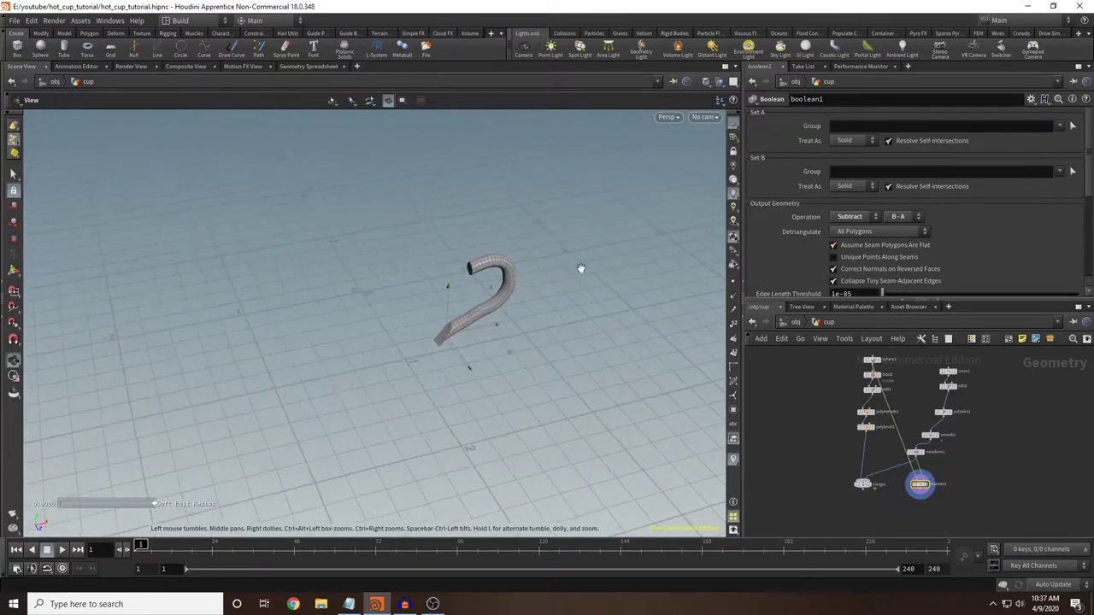
Step: Feed the Boolean result into the Merge node instead of the handle's Transform, display the merge and inspect the cup
mouse_move(930, 488)
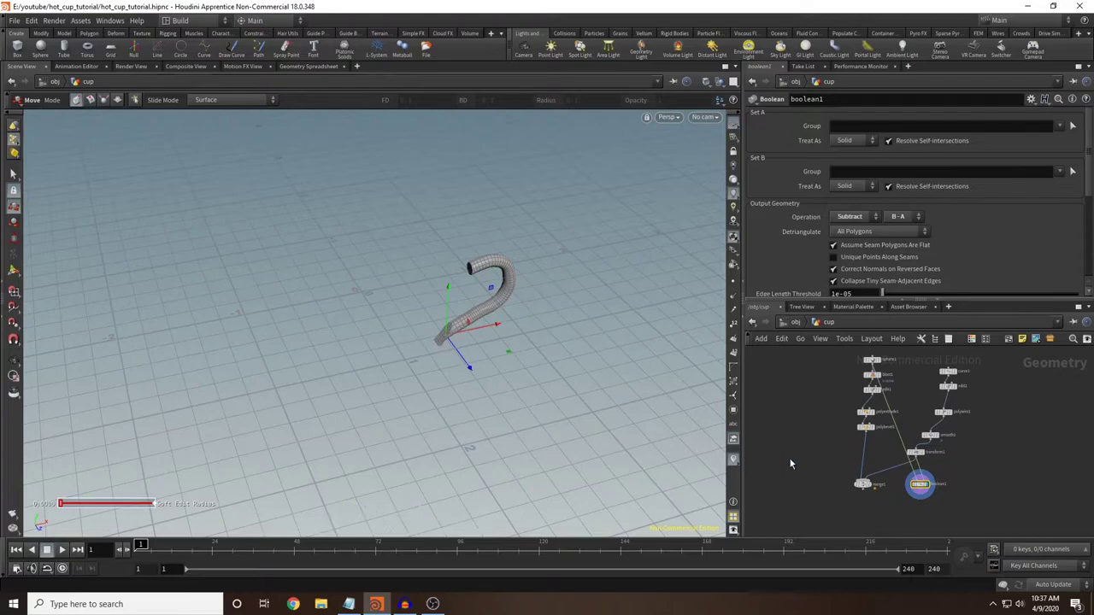
mouse_move(920, 491)
mouse_down()
mouse_move(865, 480)
mouse_move(892, 465)
mouse_move(900, 474)
mouse_up()
key(y)
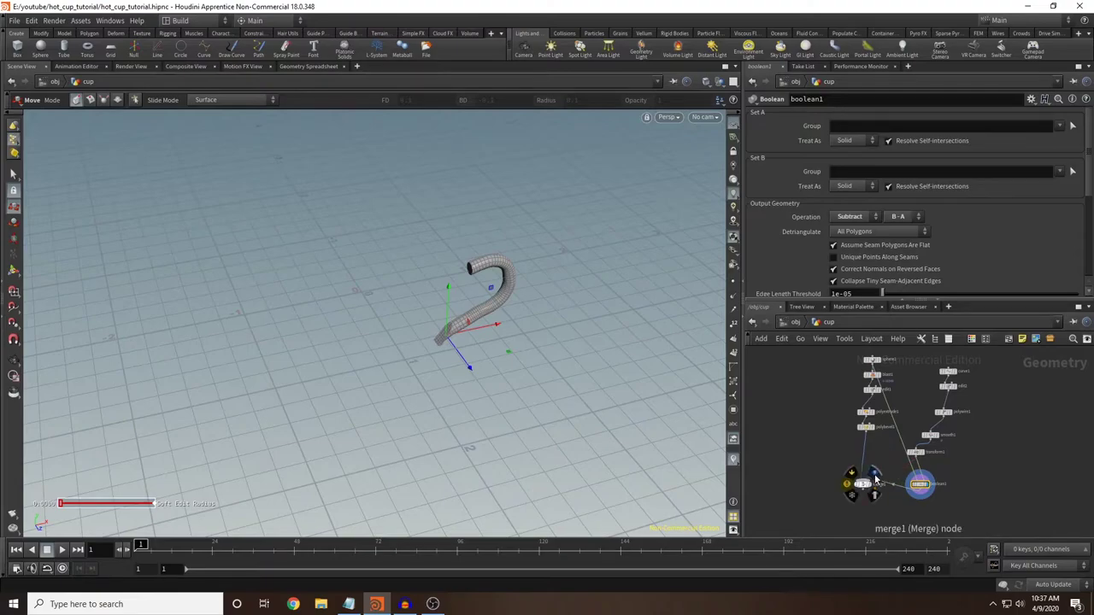
click(869, 484)
drag(554, 342, 654, 330)
key(t)
click(866, 486)
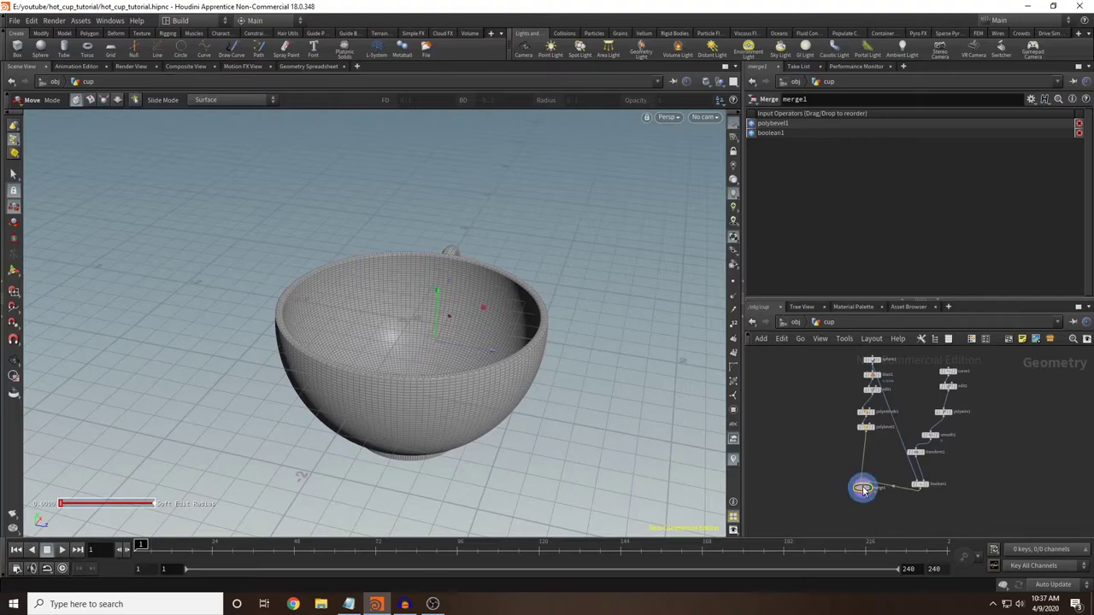
key(Escape)
drag(556, 288, 425, 237)
right_drag(422, 236, 555, 270)
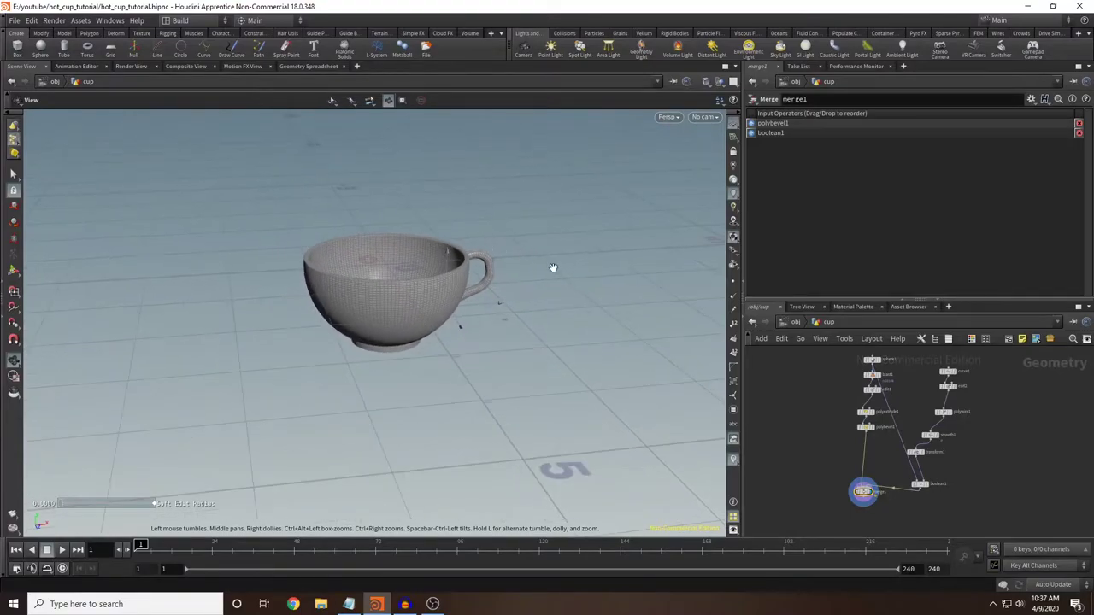
drag(546, 279, 489, 256)
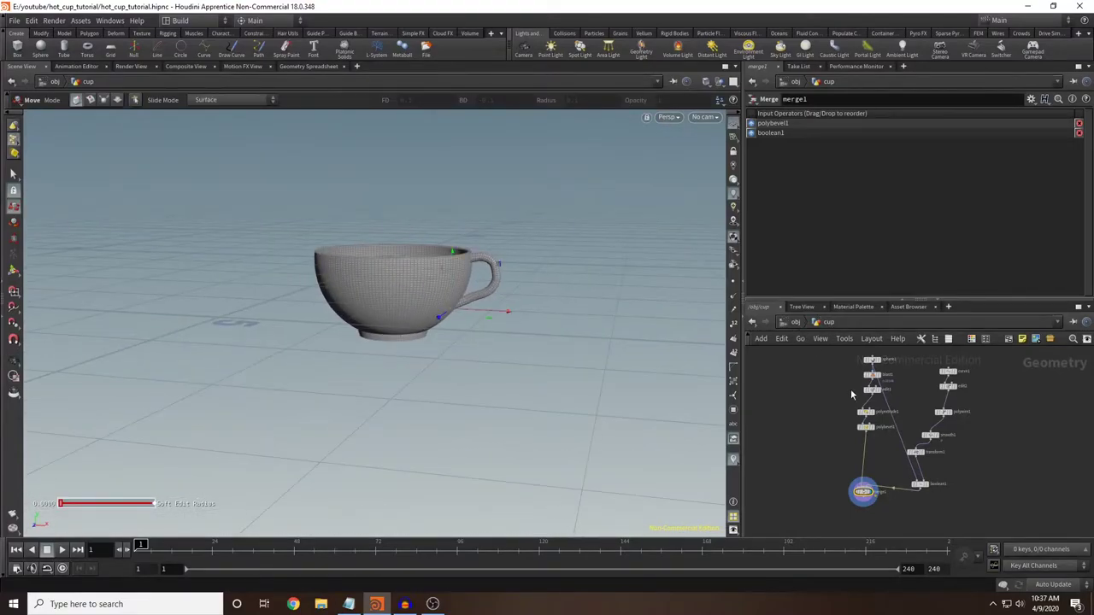
Step: Add a Null node below the Merge node and wire the merged cup into it
key(Tab)
text(nul)
key(Return)
click(855, 501)
click(869, 464)
click(857, 497)
Step: Rename the Null node as OUT_CUP and make it the displayed node
click(870, 501)
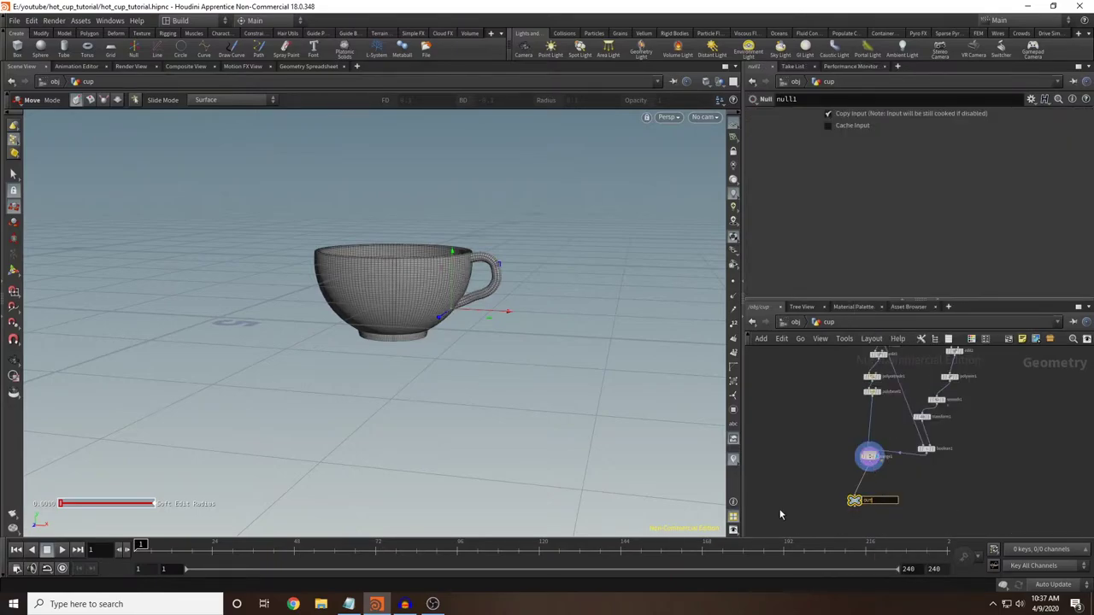
text(OUT_CUP)
key(Return)
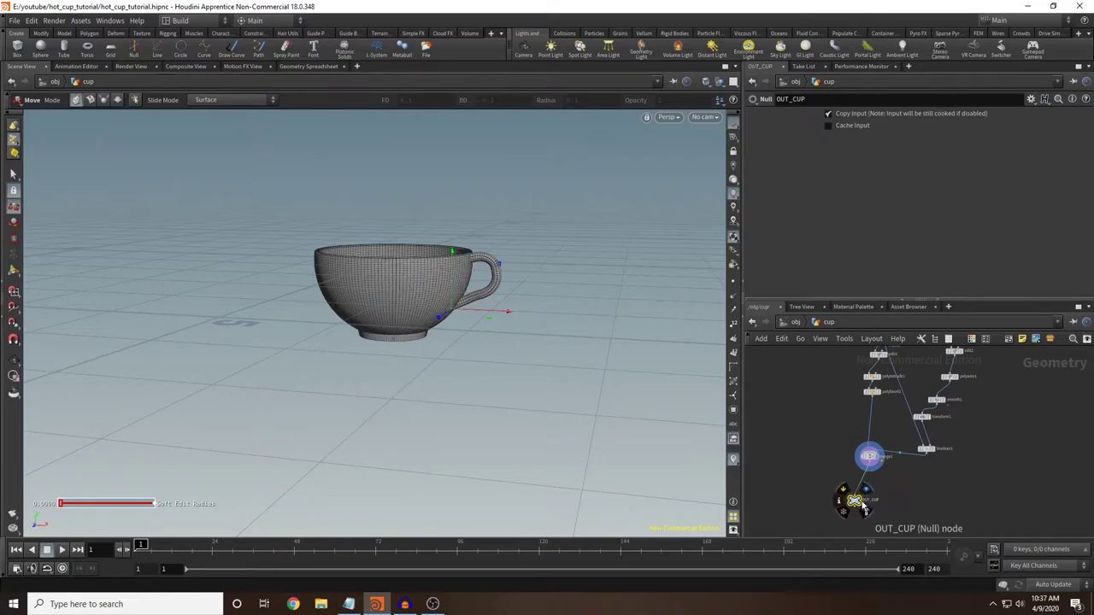
click(864, 500)
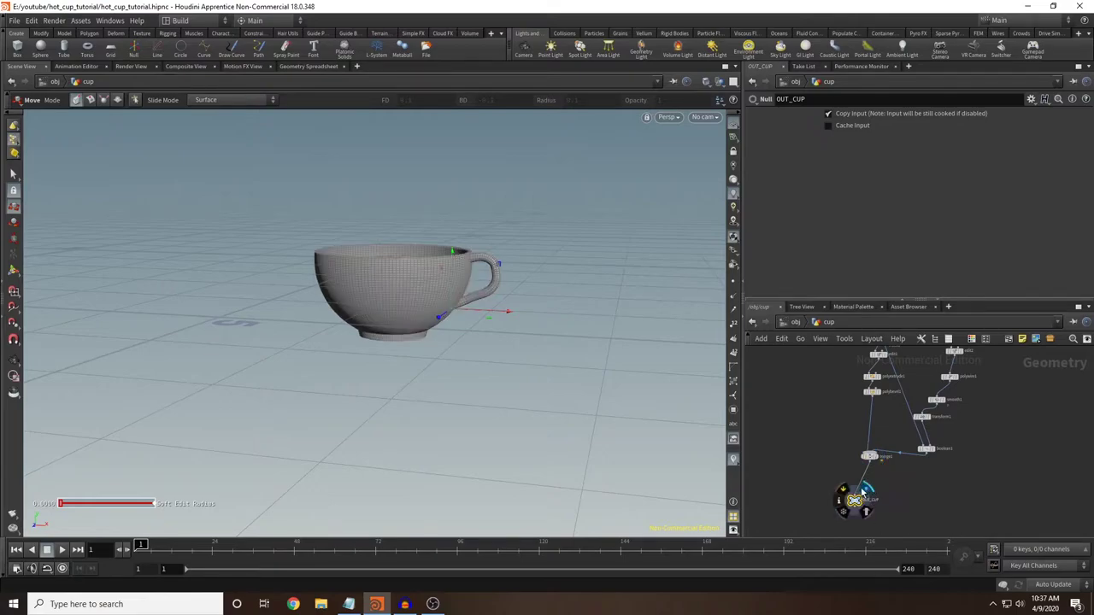
Step: Return to the object level and add a new Geometry object named plate below the cup object
click(794, 323)
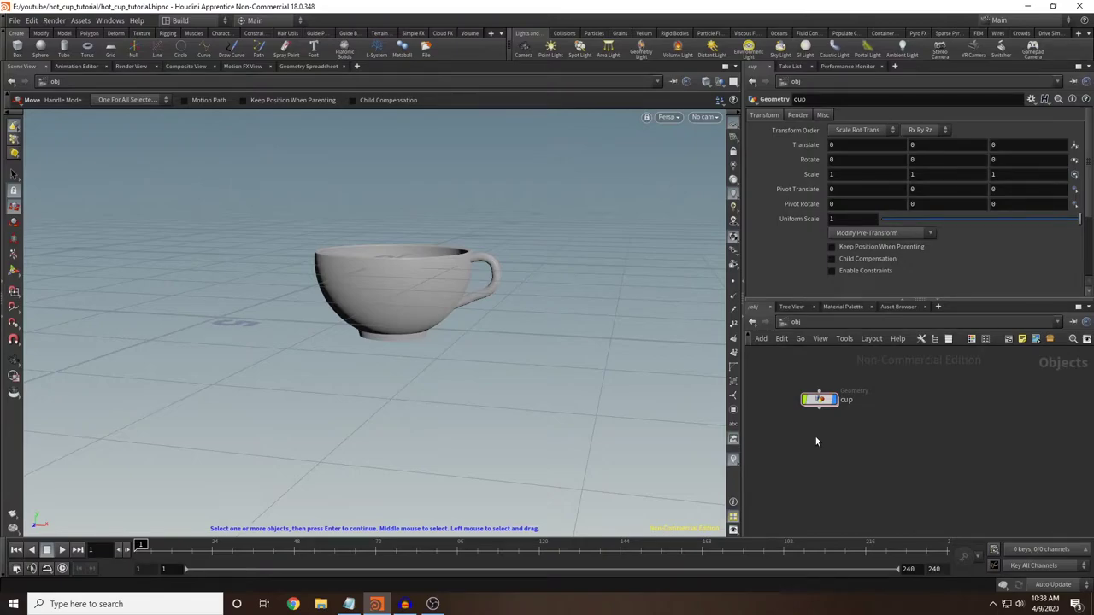
key(Tab)
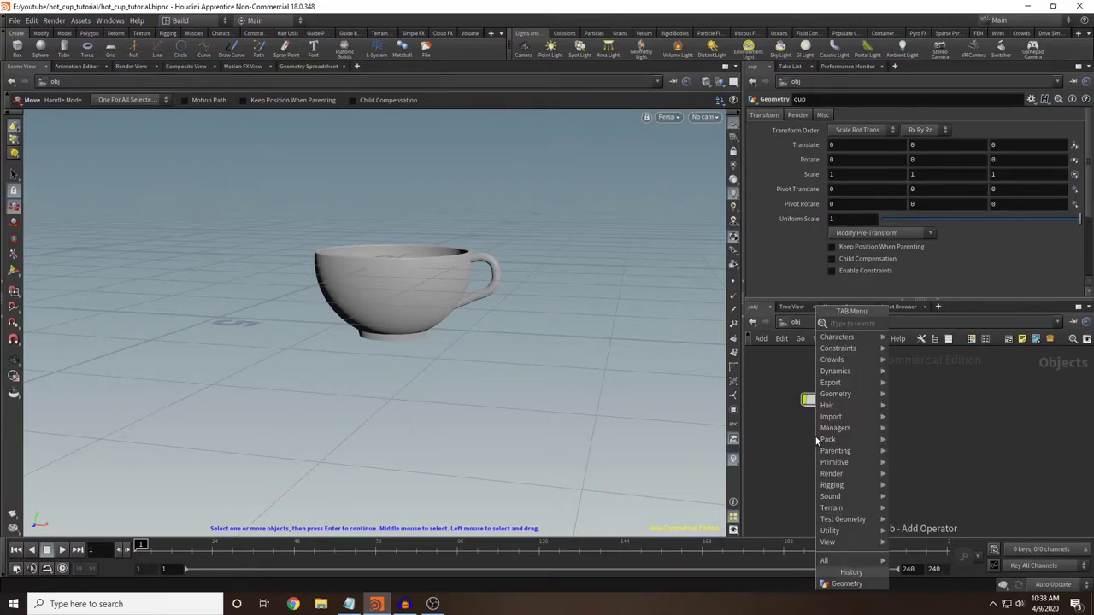
text(geo)
key(Return)
click(807, 449)
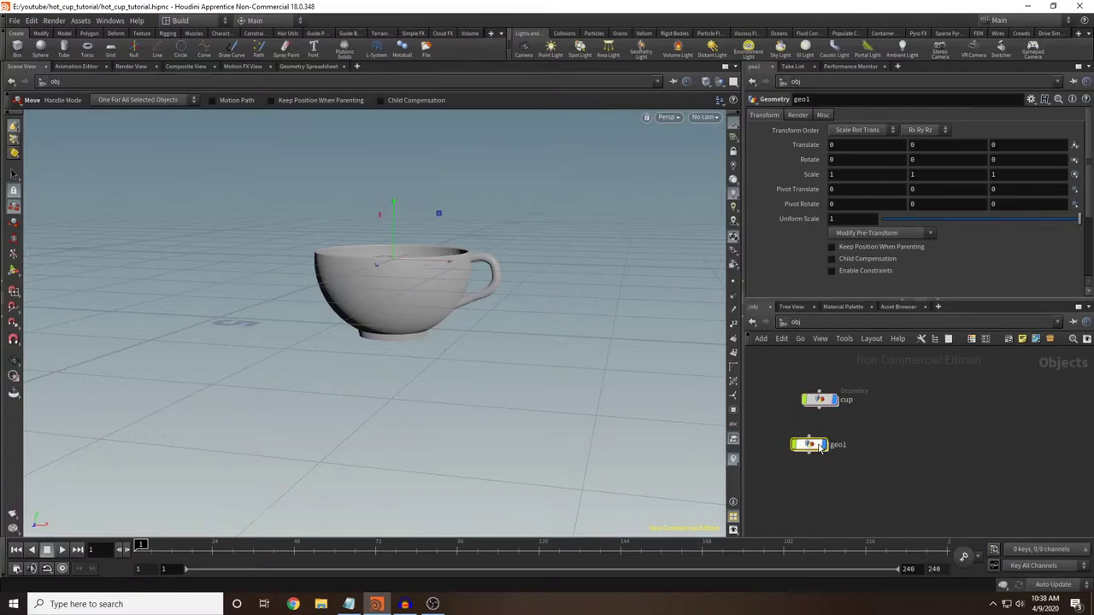
key(F2)
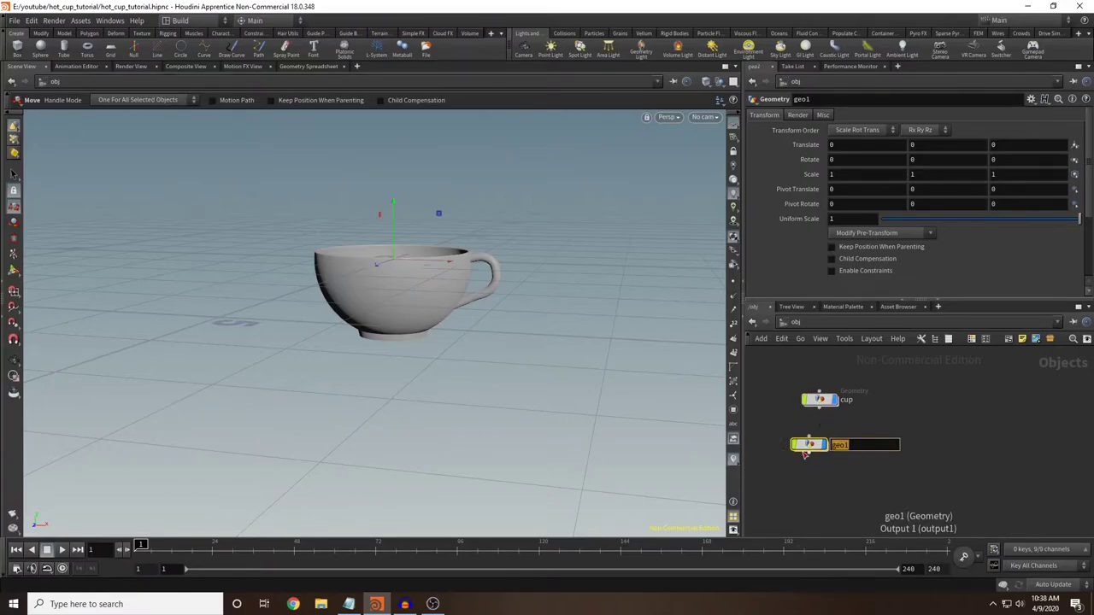
text(plate)
key(Return)
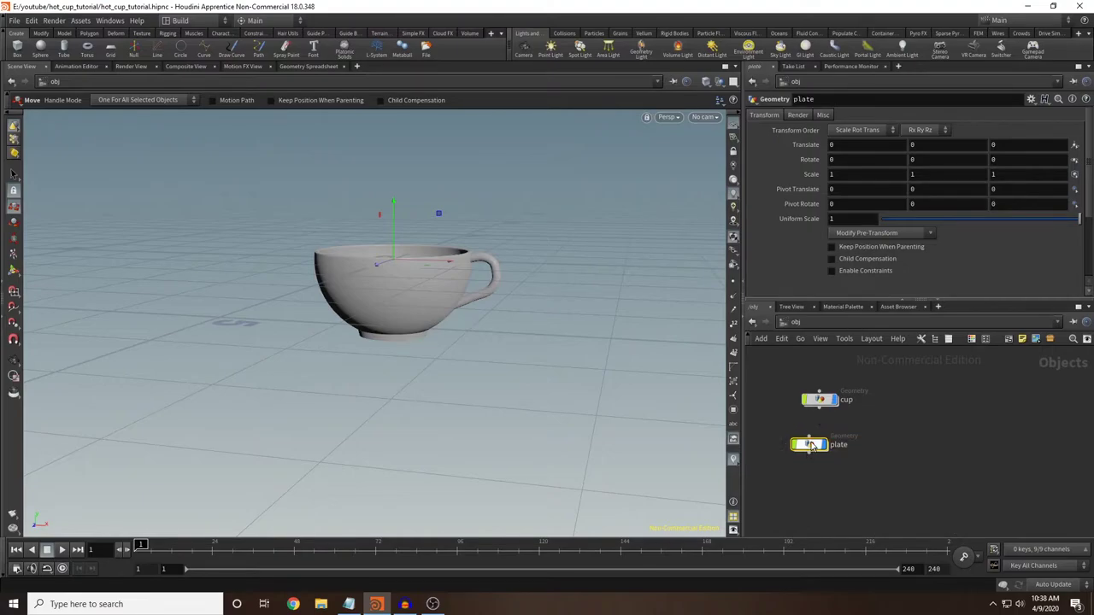
Step: Inside the plate object, add a Circle node and set its orientation to ZX Plane
double_click(812, 446)
key(Tab)
text(cir)
key(Return)
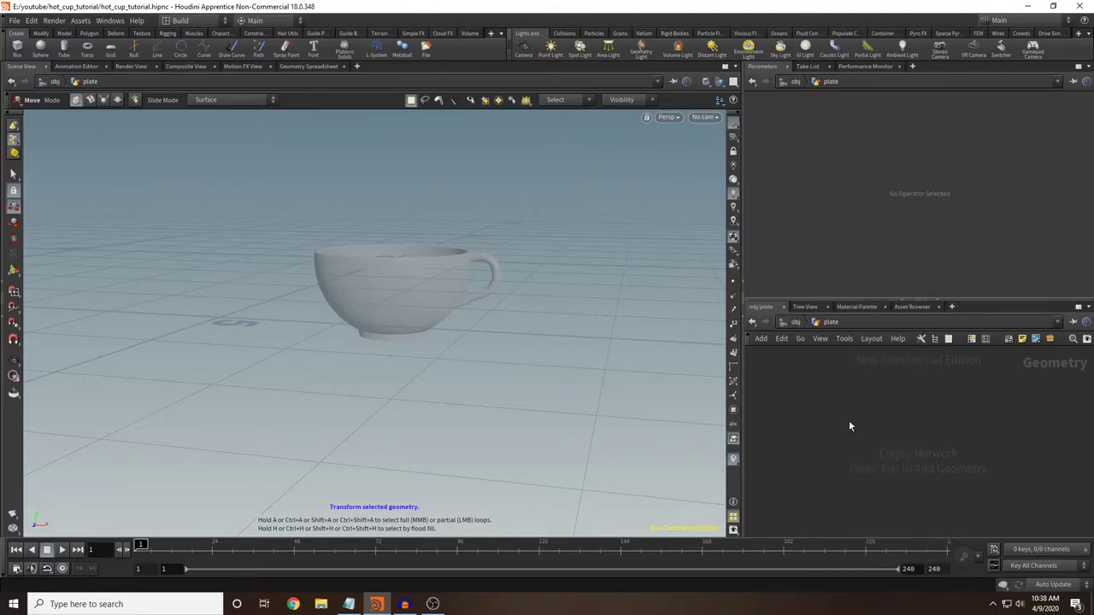
click(849, 421)
click(850, 129)
click(845, 158)
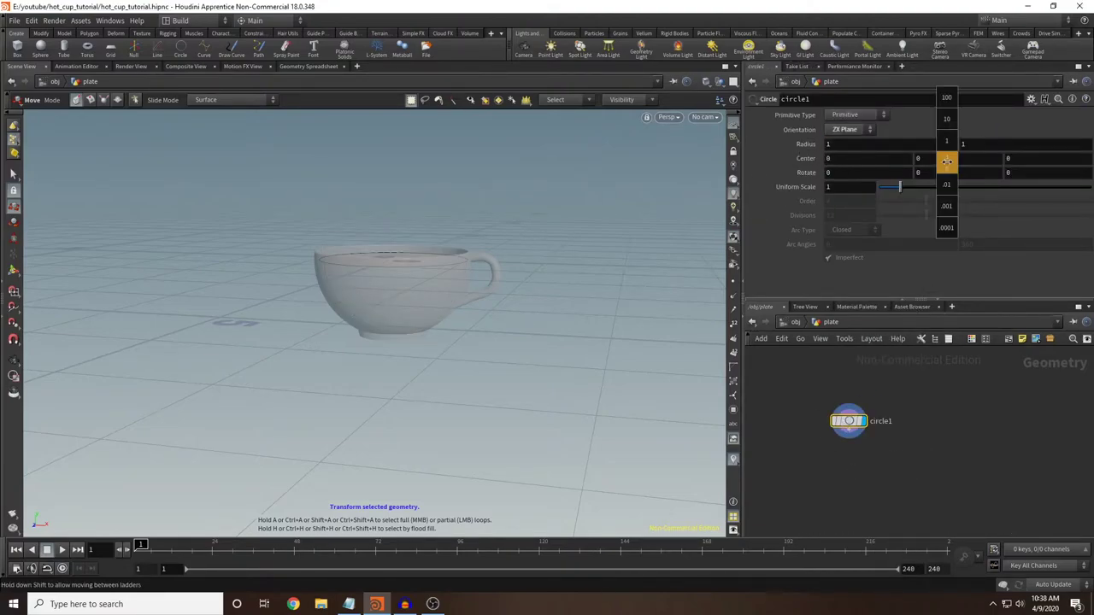
Step: Lower the circle to the underside of the cup's foot by setting its center Y to -1.04, checking in the front view
middle_drag(947, 162, 894, 171)
key(space+b)
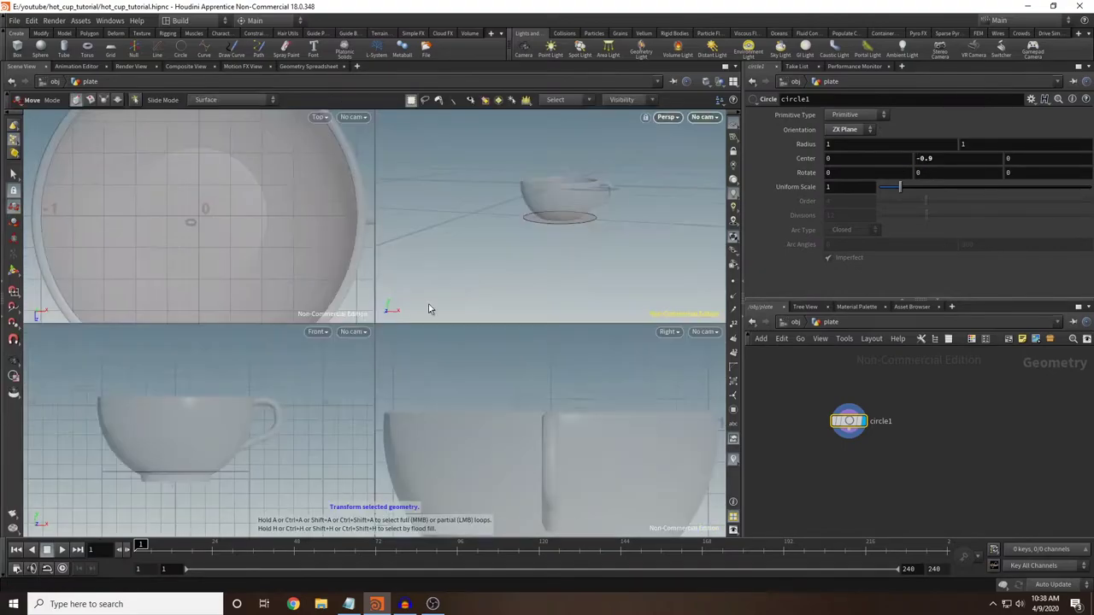
key(space+b)
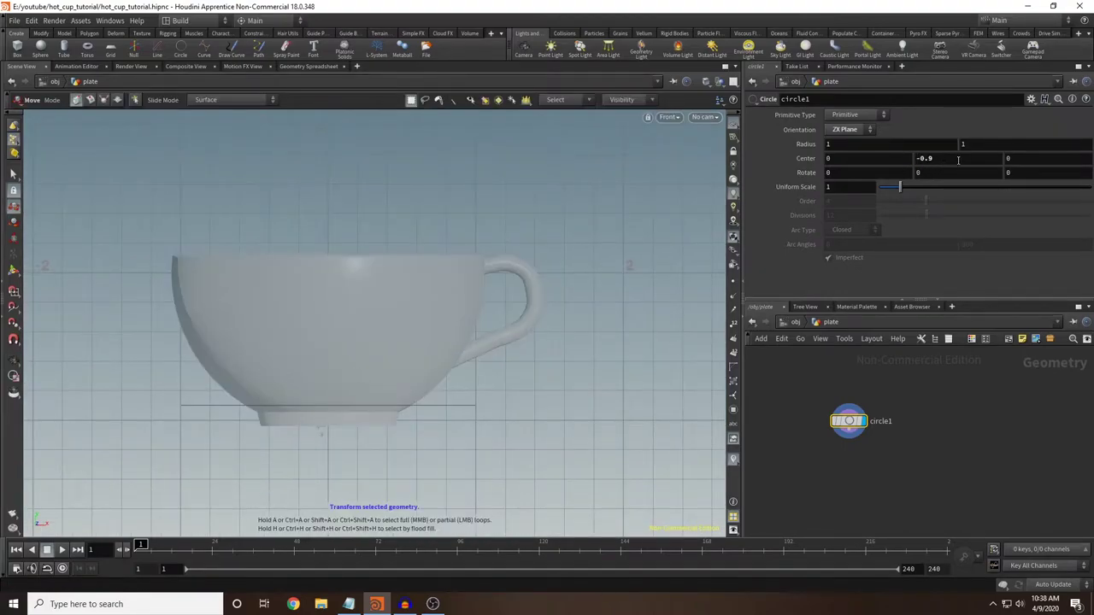
middle_drag(959, 160, 878, 192)
key(space+b)
key(space+b)
drag(544, 260, 492, 341)
Step: Add a PolyExtrude node below the circle and wire the circle into it
key(Tab)
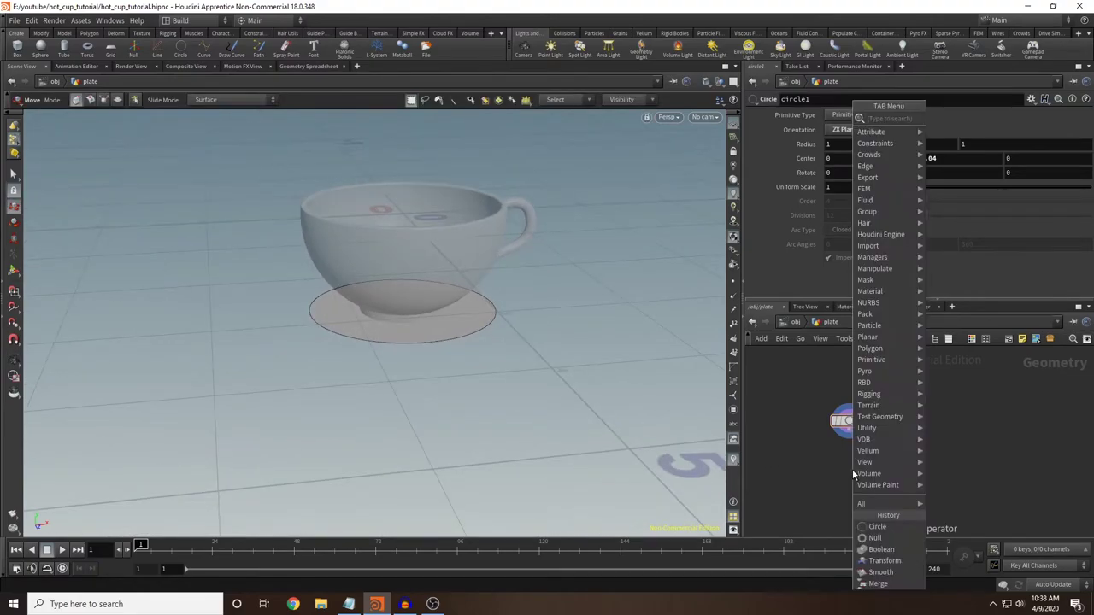
text(polye)
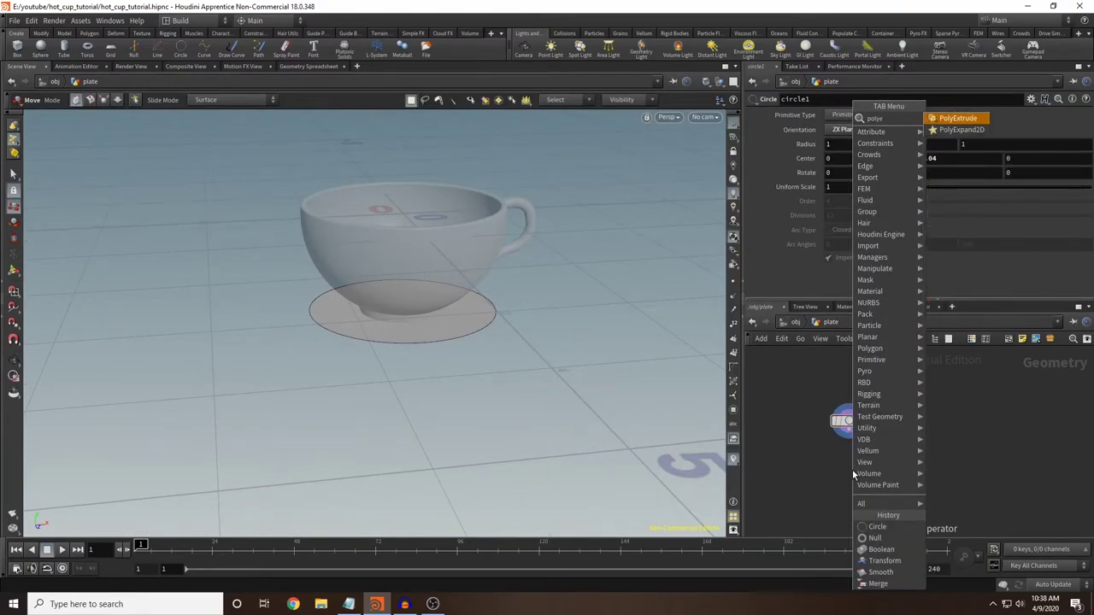
text(xtrud)
key(Return)
click(850, 470)
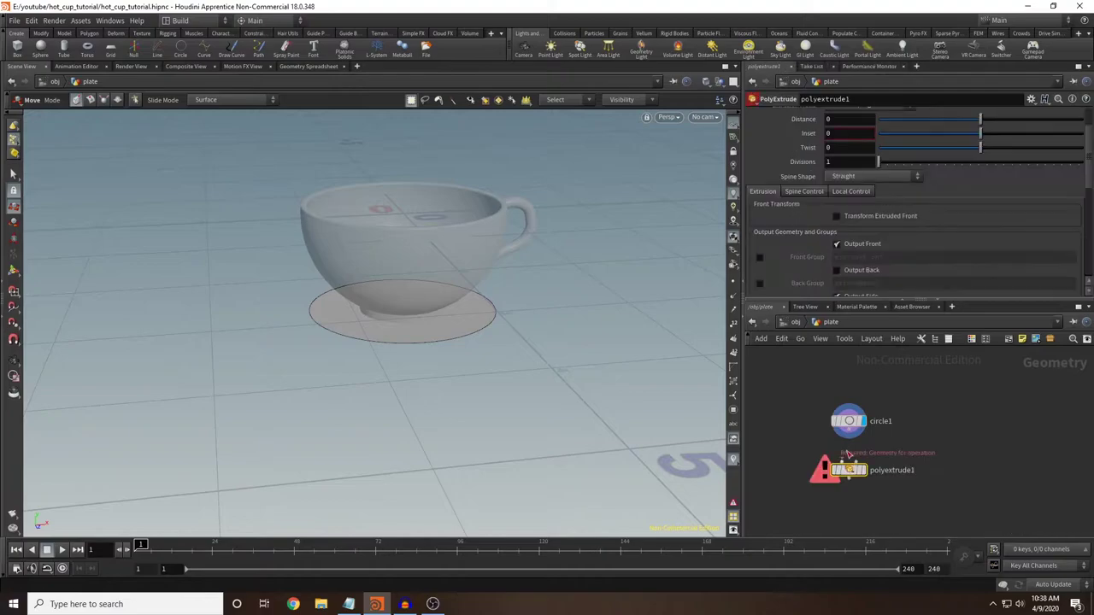
drag(854, 438, 849, 464)
Step: Increase the circle's uniform scale until the disc extends well beyond the cup, and display the PolyExtrude node
click(849, 420)
drag(900, 191, 916, 189)
click(849, 470)
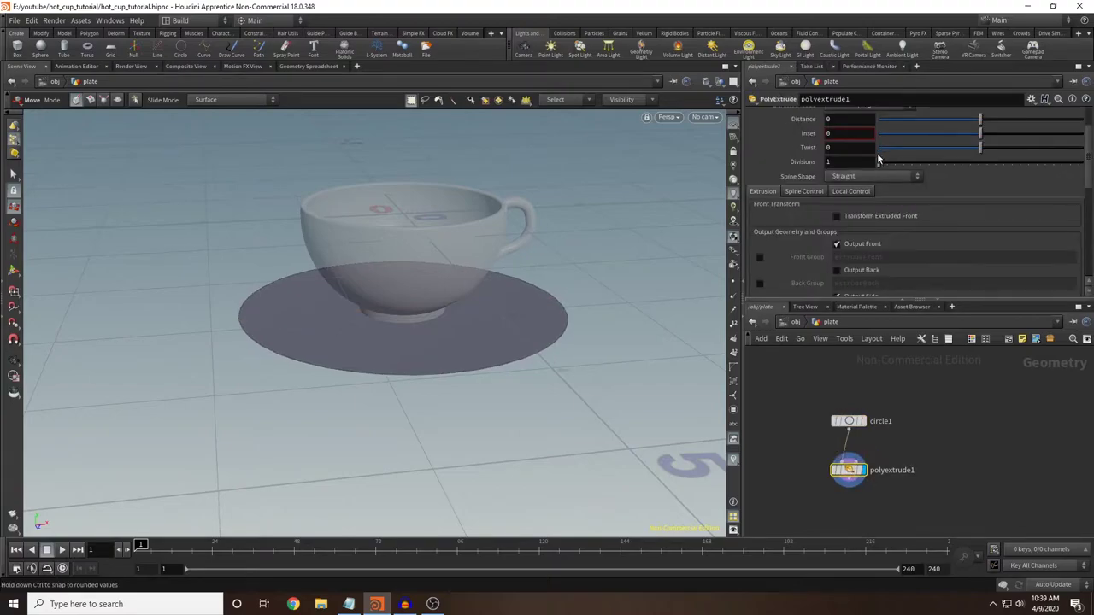
Step: Set the PolyExtrude inset to 1.1
drag(983, 134, 1084, 137)
middle_drag(864, 134, 865, 133)
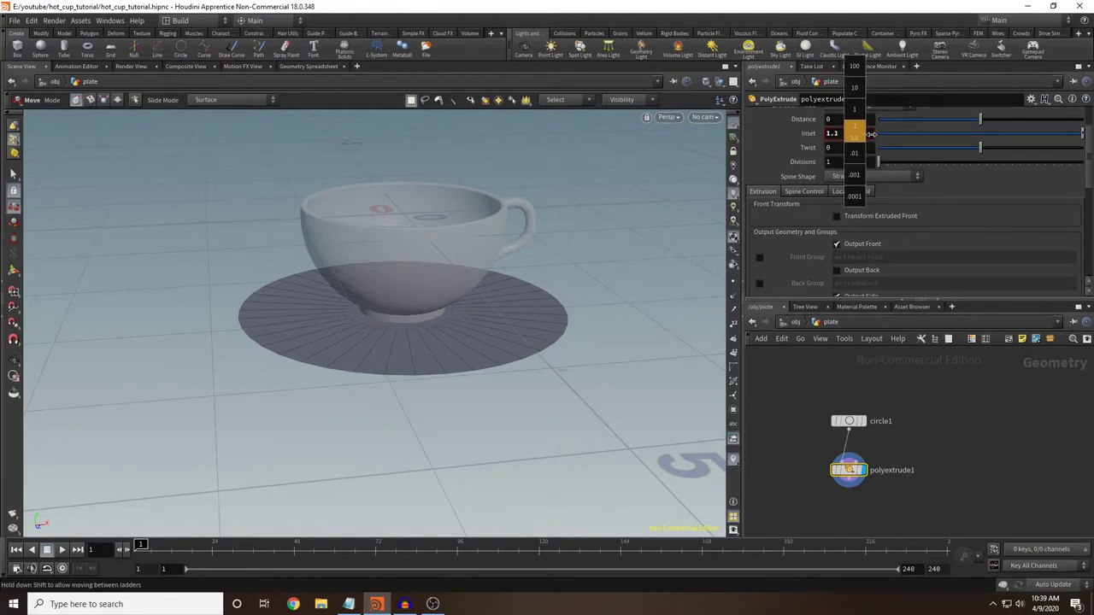
middle_drag(871, 134, 870, 134)
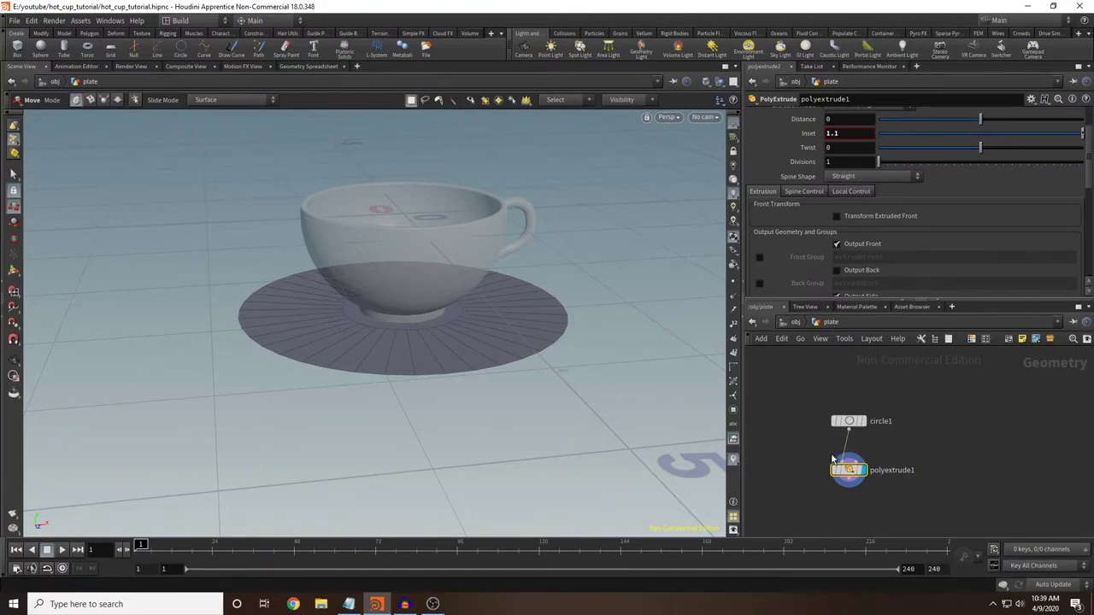
Step: Set the PolyExtrude divisions to 35 and its distance to 0.363 to give the plate a sunken center
middle_drag(860, 498, 863, 434)
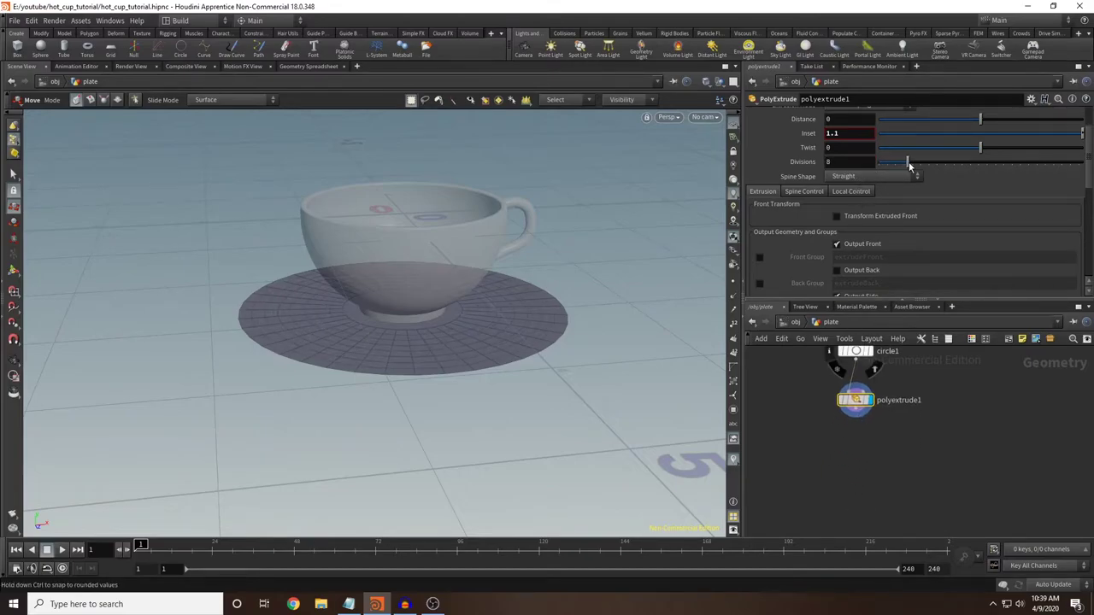
drag(911, 168, 933, 167)
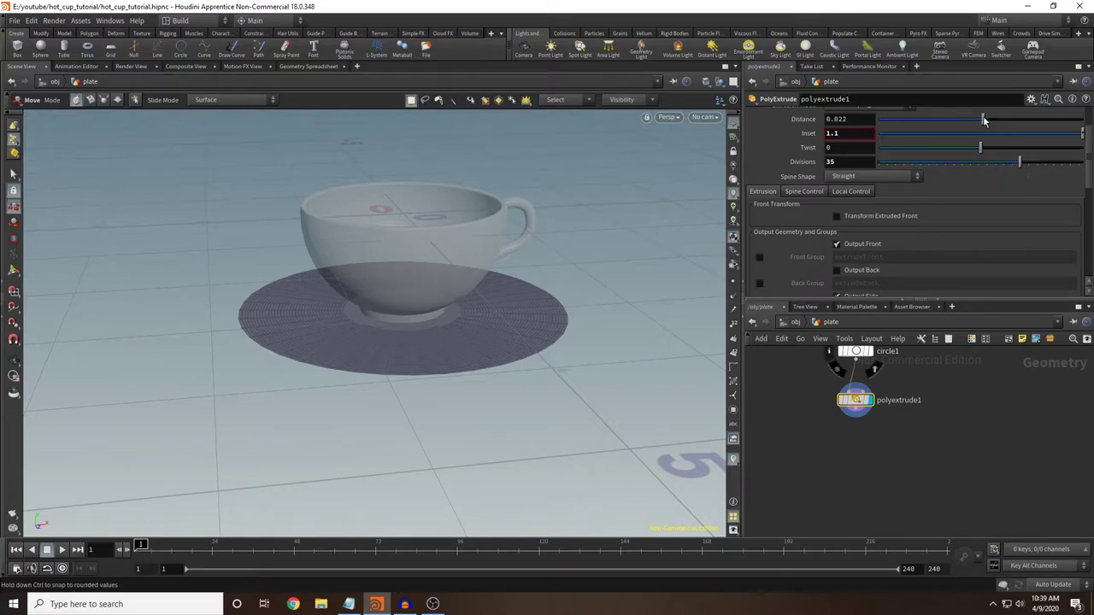
drag(984, 120, 1015, 121)
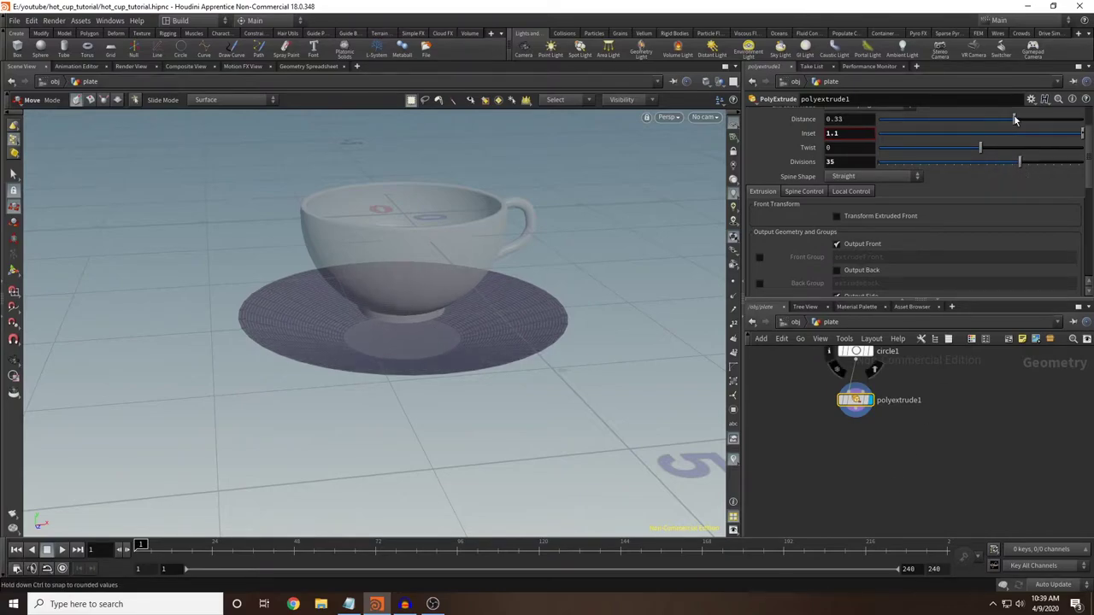
Step: Add a displayed Transform node below the plate's PolyExtrude and set its Y translate to 0.36
key(Tab)
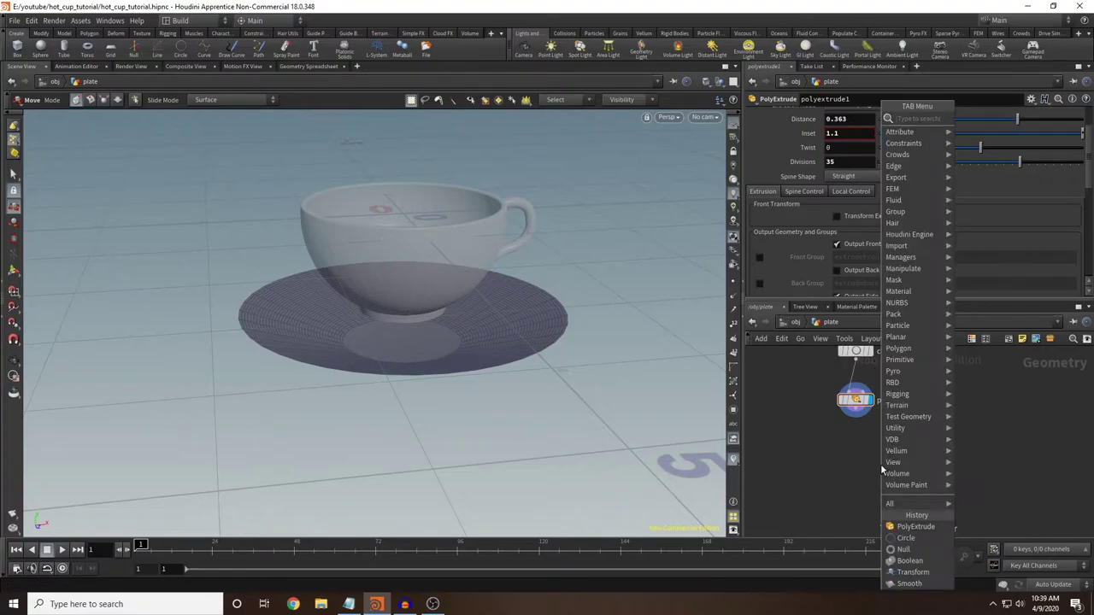
mouse_move(881, 464)
text(transform)
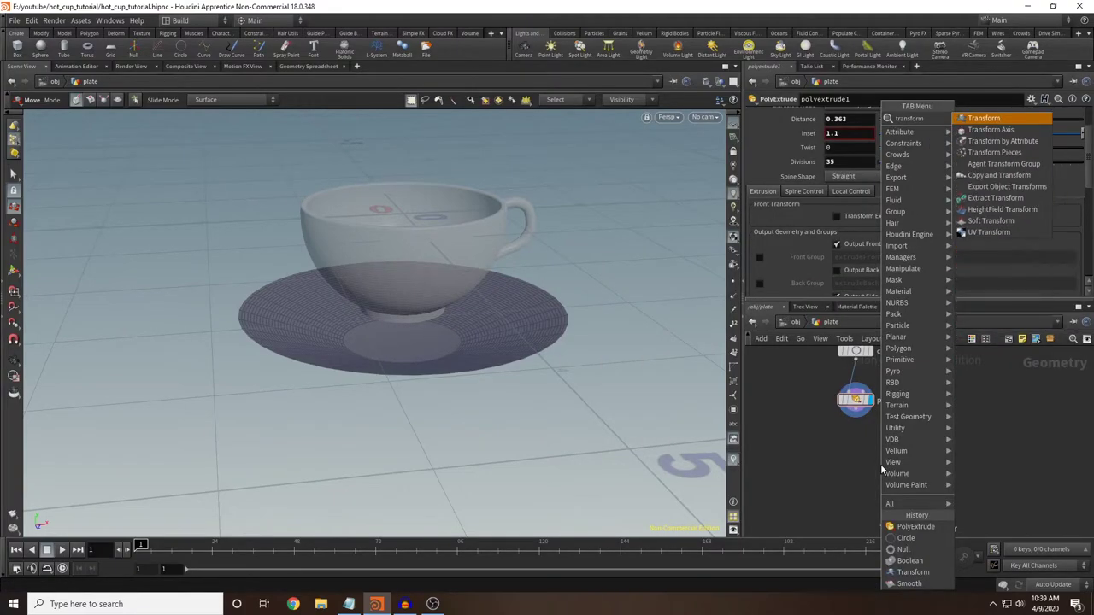
key(Return)
click(861, 438)
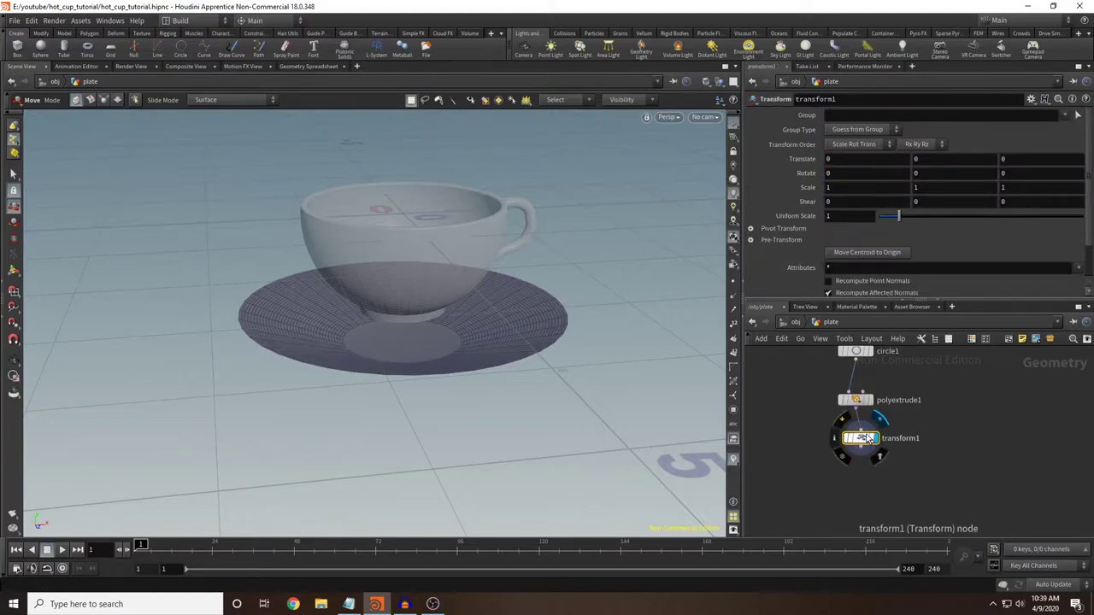
middle_drag(941, 159, 967, 159)
drag(523, 356, 618, 339)
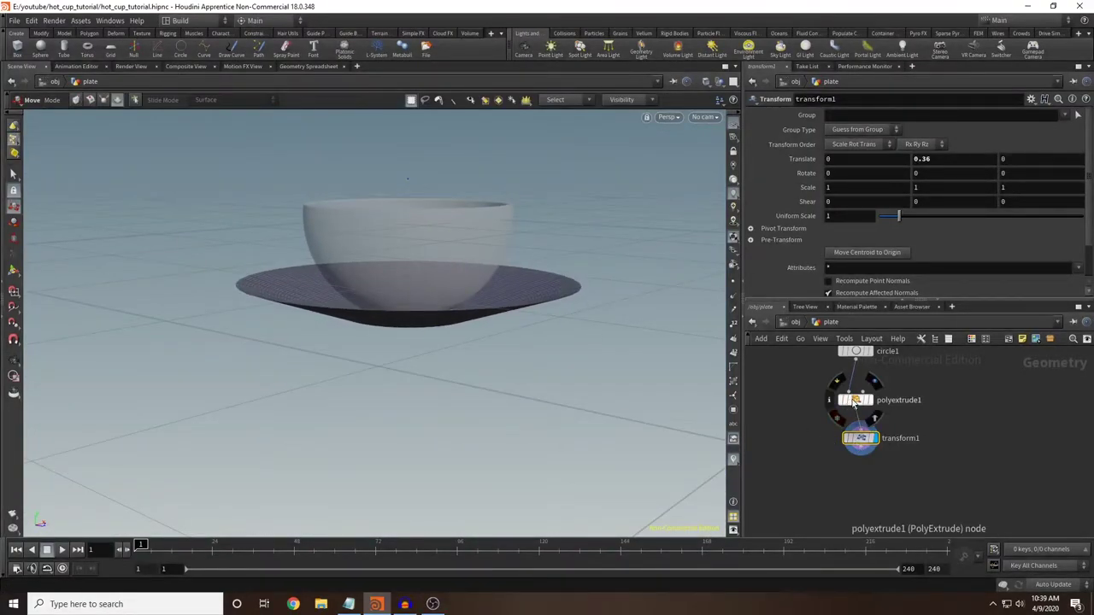
Step: Reduce the plate's PolyExtrude distance to 0.223 and set the Transform node's Y translate to 0.22 to seat the plate under the cup
click(856, 400)
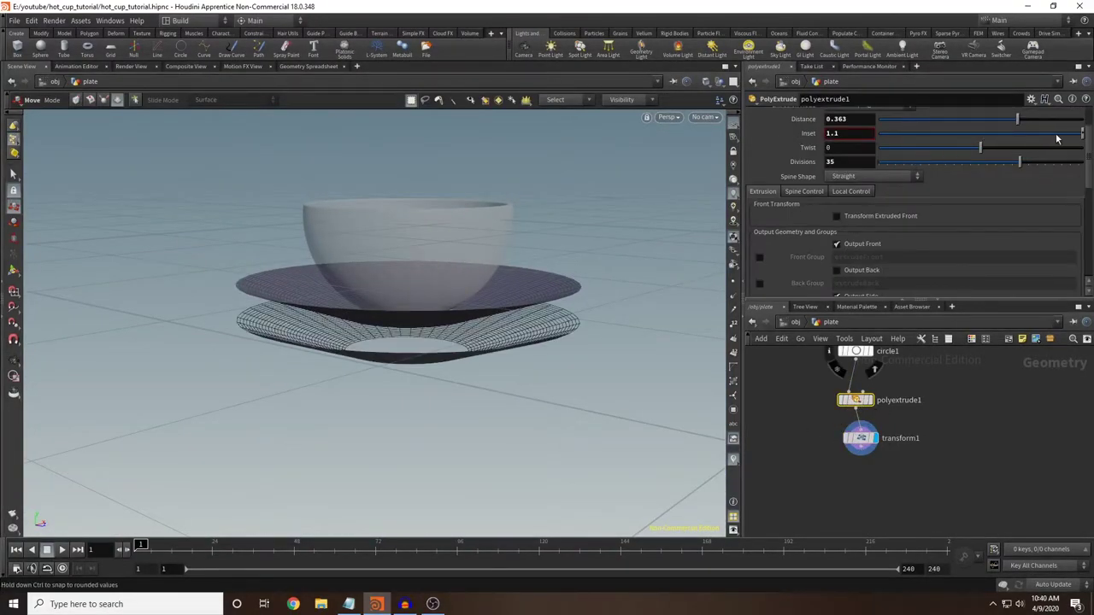
drag(1016, 123, 1006, 119)
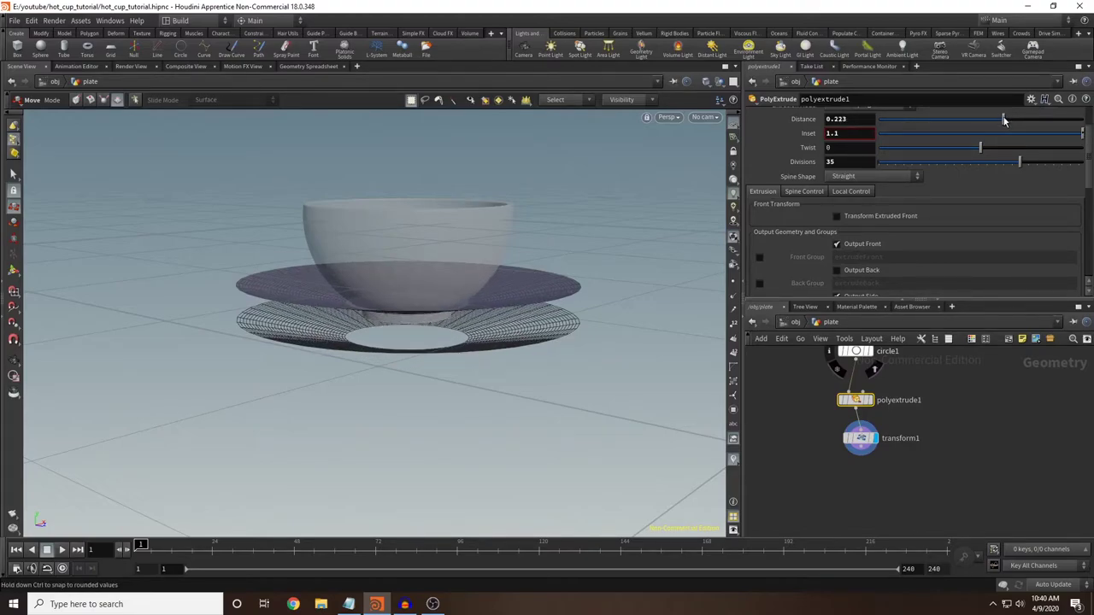
click(860, 438)
mouse_move(498, 369)
mouse_down()
mouse_move(506, 335)
mouse_move(506, 368)
mouse_up()
key(t)
middle_drag(943, 159, 853, 186)
key(space+b)
key(space+b)
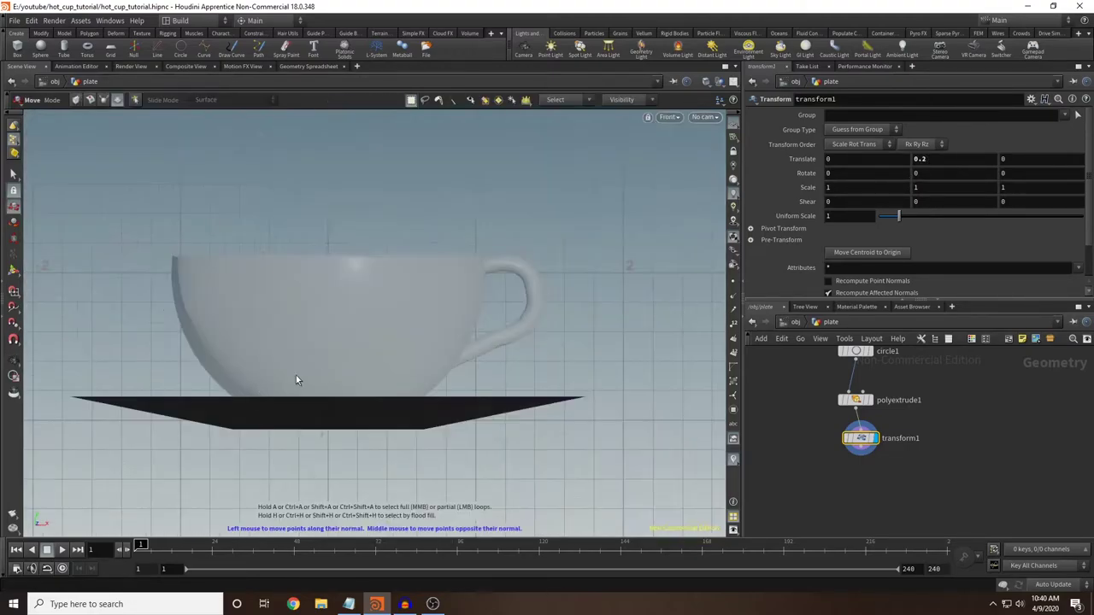
middle_drag(934, 177, 958, 187)
key(space+1)
drag(564, 247, 672, 398)
key(Escape)
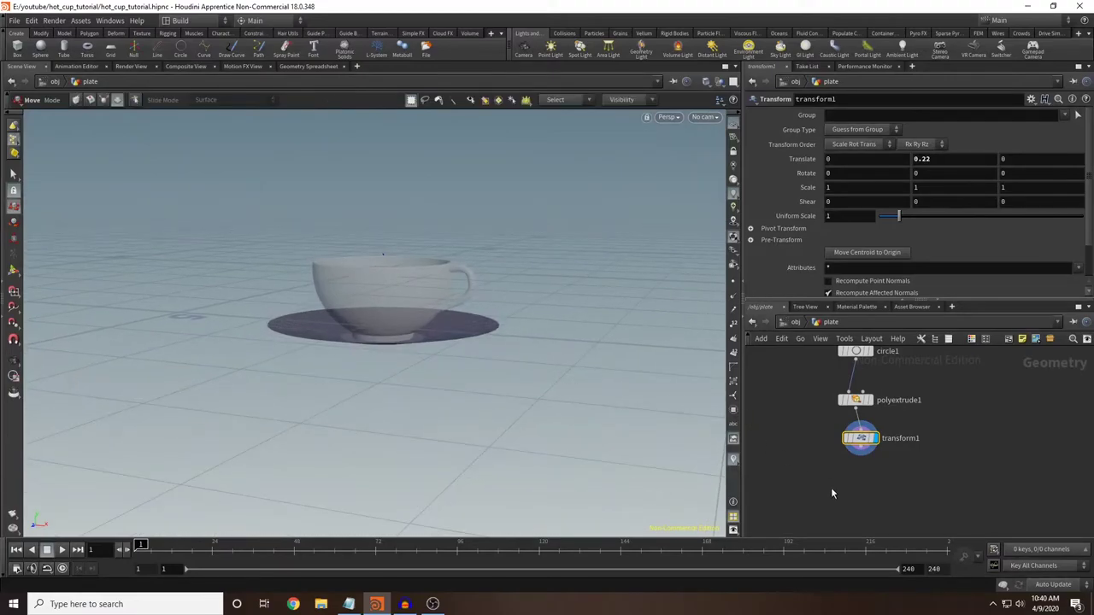
Step: Add a Null node wired below the plate's Transform, name it OUT_PLATE, and display it
key(Tab)
text(nul)
key(Return)
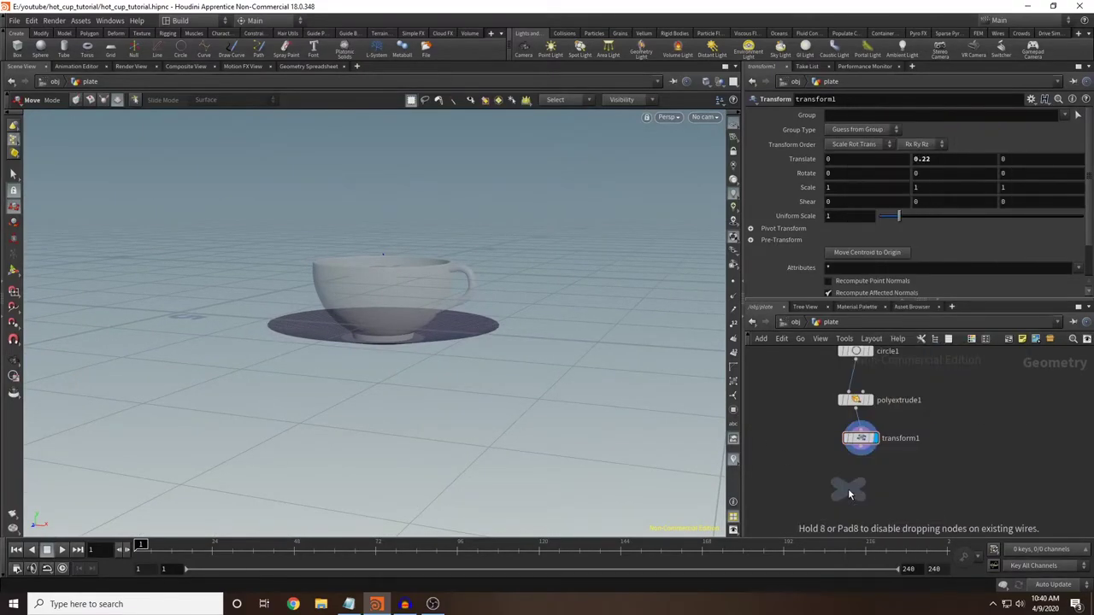
click(864, 477)
double_click(874, 489)
drag(900, 489, 849, 496)
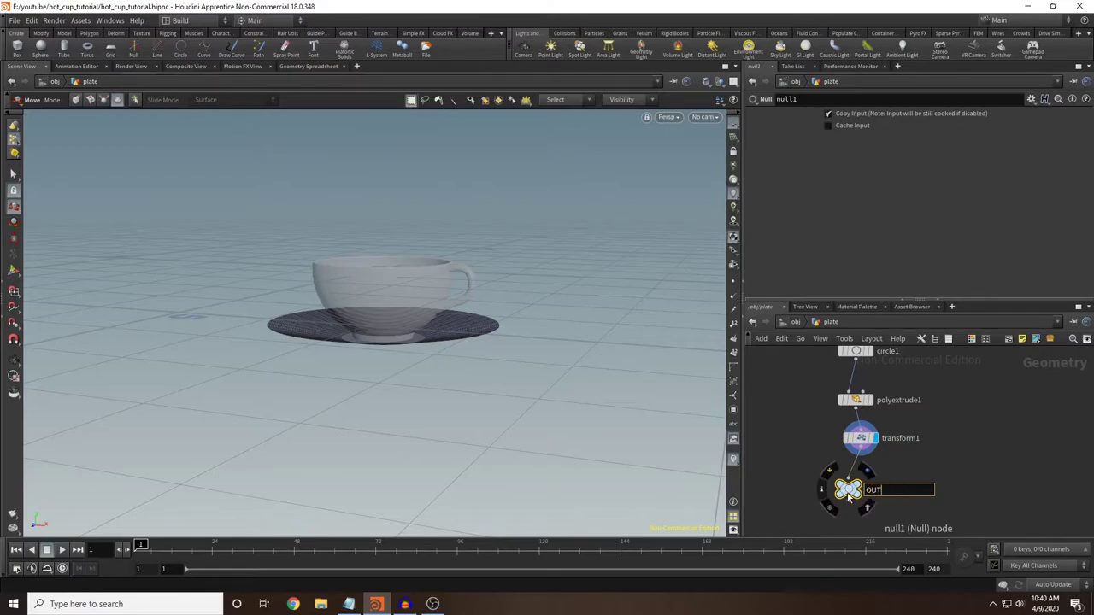
text(OUT_PLATE)
key(Return)
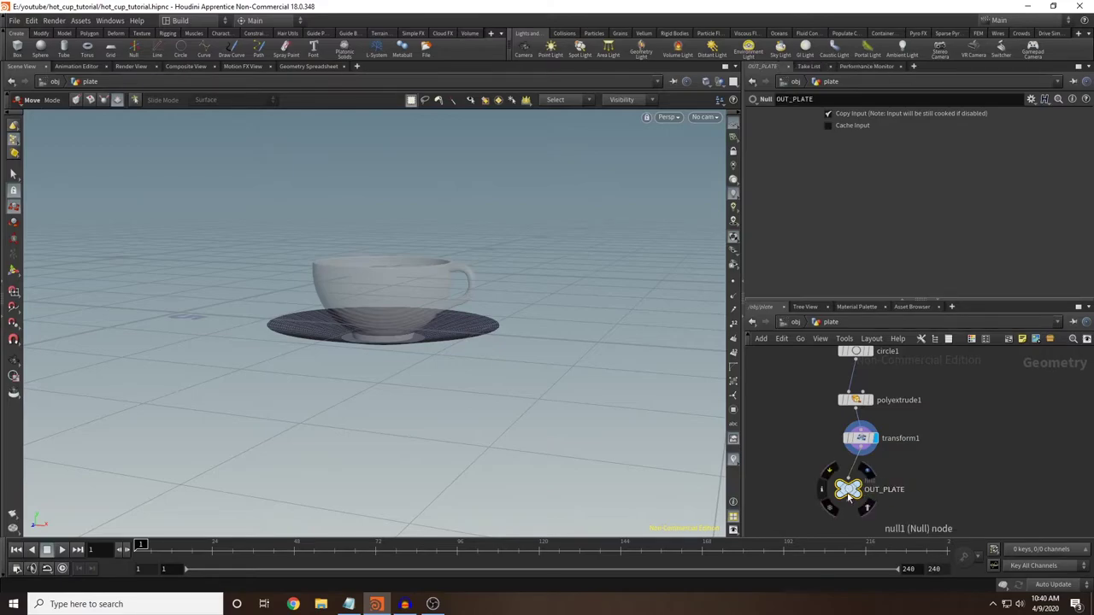
click(868, 471)
Step: Return to the object level and add a Geometry node named steam_source beside the cup
click(796, 321)
alt+drag(540, 274, 592, 286)
key(t)
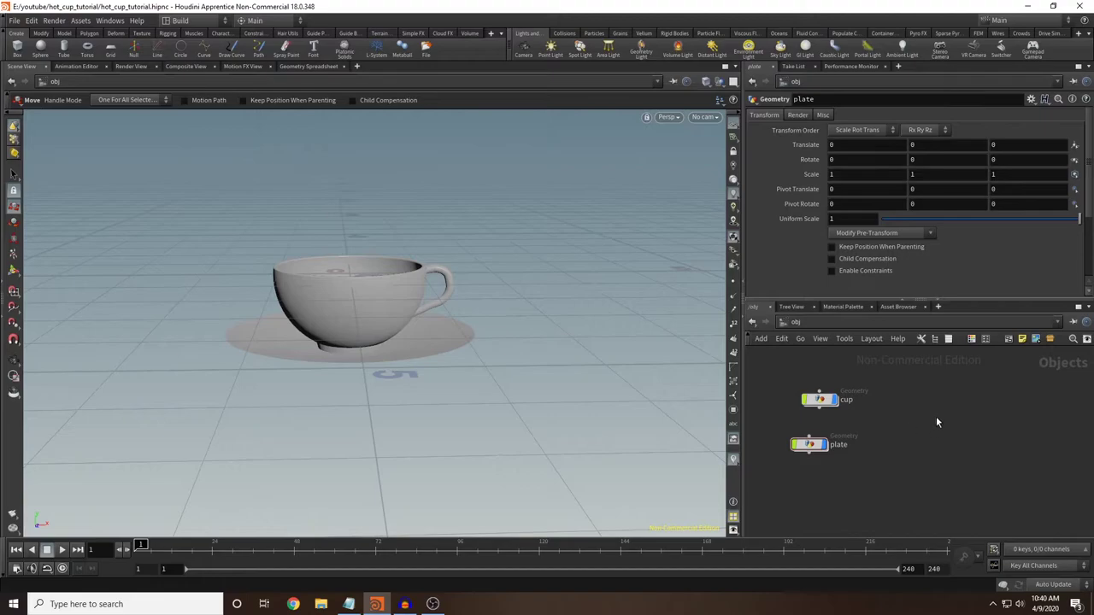
key(Tab)
text(geo)
key(Return)
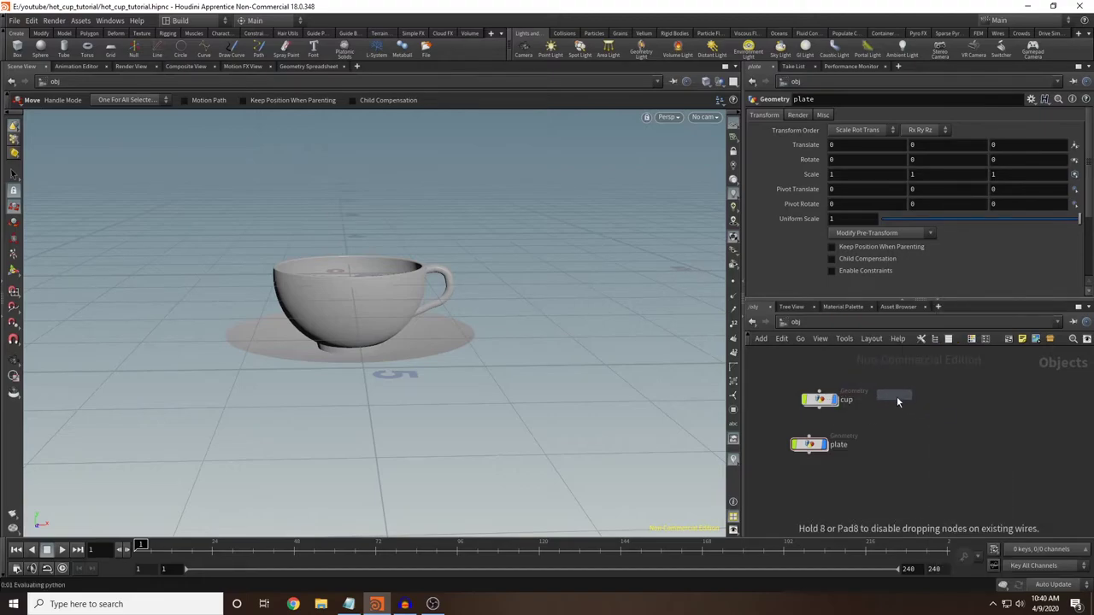
click(909, 405)
click(938, 405)
drag(977, 405, 874, 415)
text(steam_source)
key(Return)
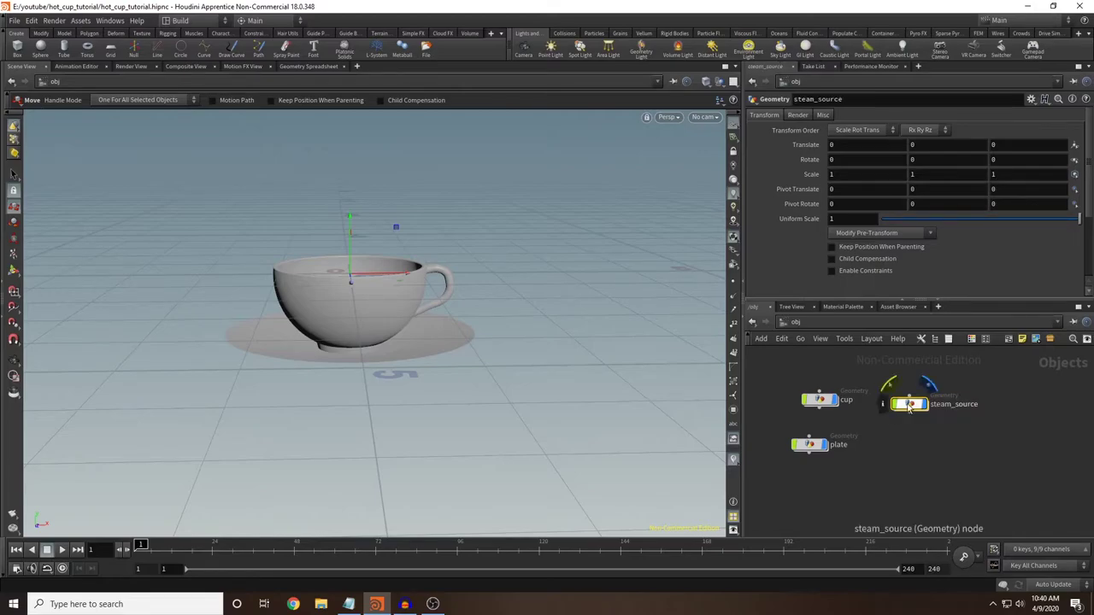
Step: Create a Circle node inside steam_source and orient it to the ZX plane
double_click(910, 404)
key(Tab)
text(circl)
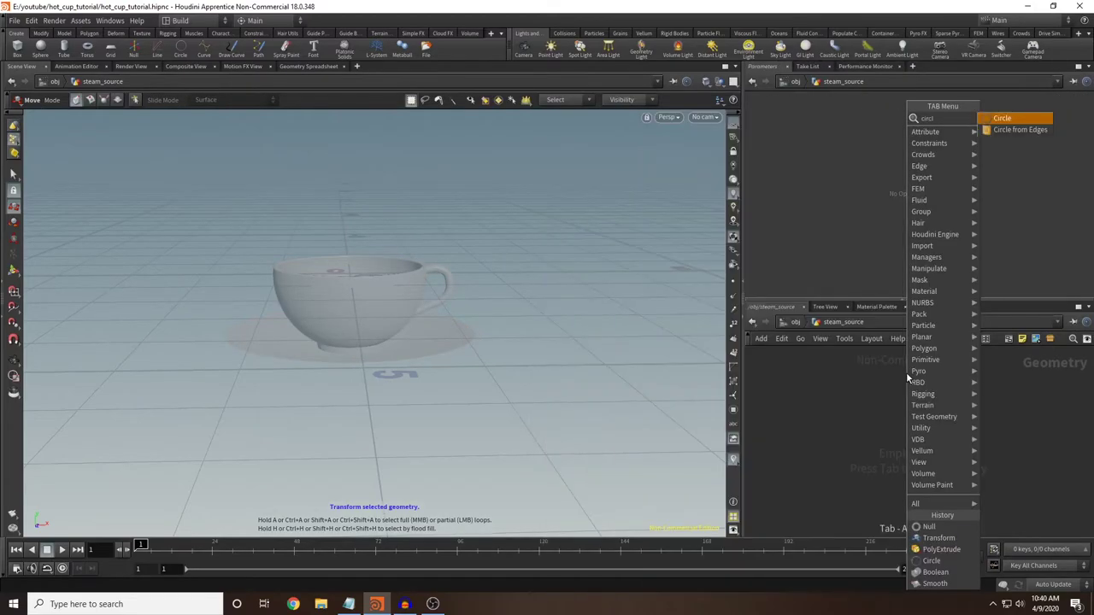
key(Return)
click(905, 404)
click(843, 130)
click(842, 164)
Step: Examine from several angles how the steam source circle fits inside the cup's rim
key(Escape)
drag(420, 200, 383, 278)
key(t)
key(Escape)
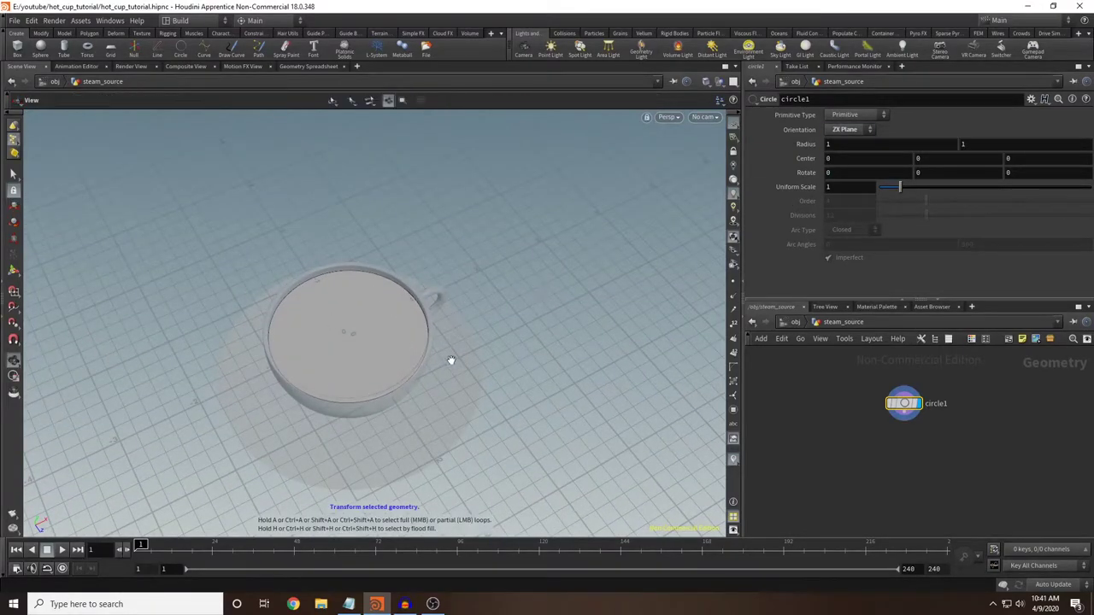
drag(452, 371, 417, 346)
key(t)
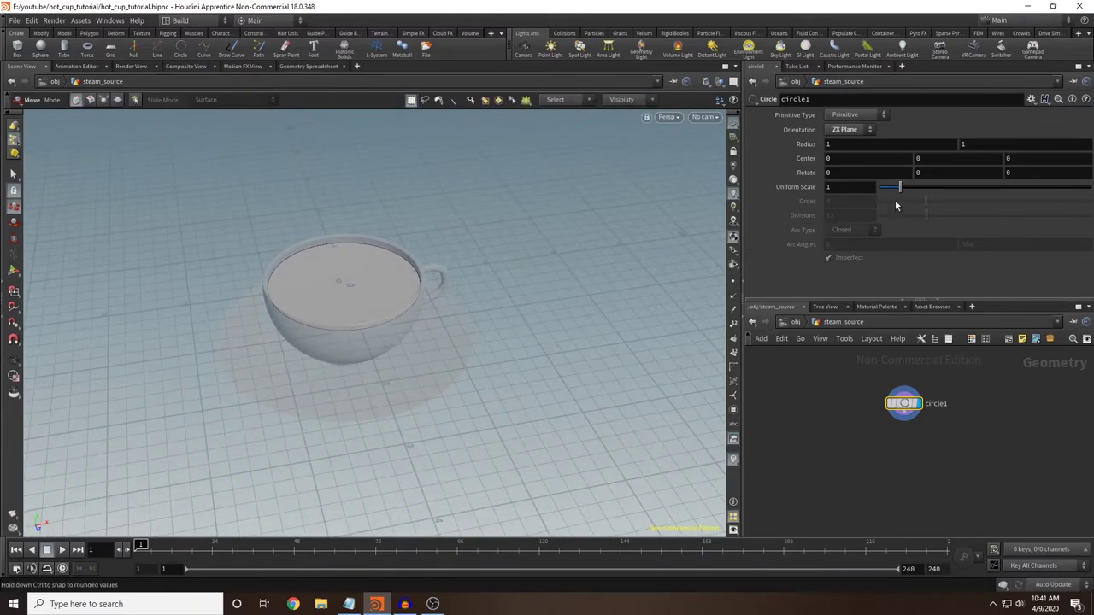
key(Escape)
drag(472, 289, 441, 283)
key(t)
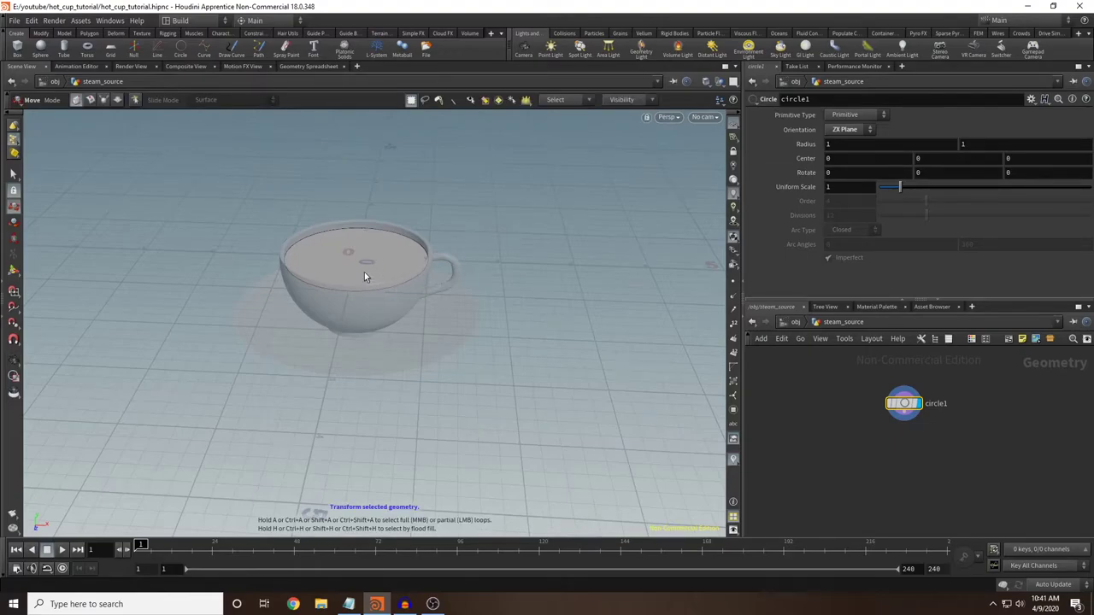
key(Escape)
drag(392, 359, 398, 324)
key(t)
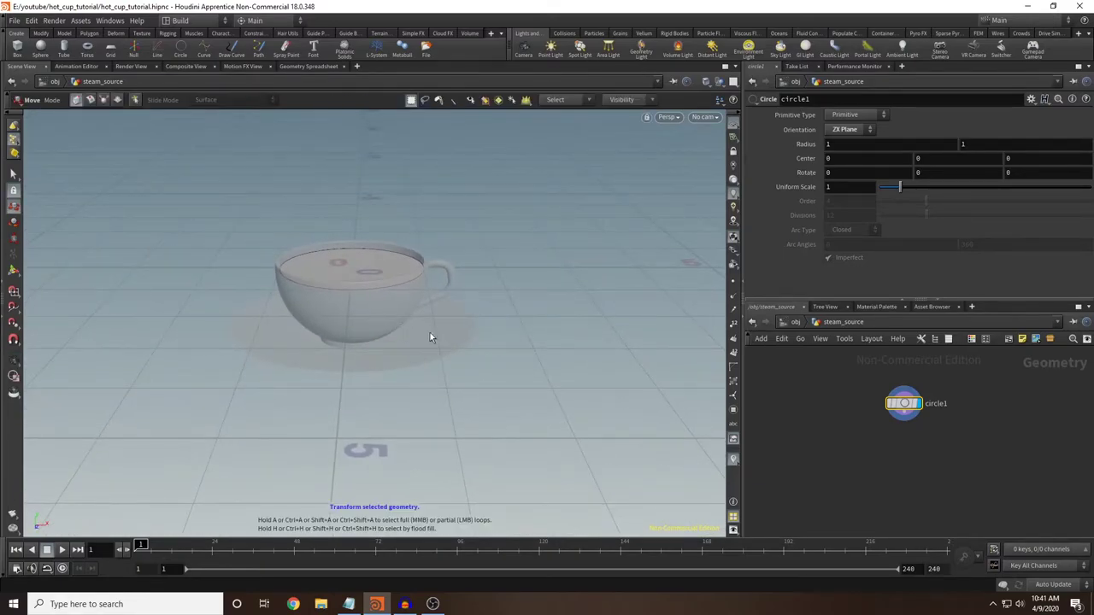
Step: Return to the object level and apply the Wispy Smoke tool with the steam_source circle as the smoke source
click(797, 323)
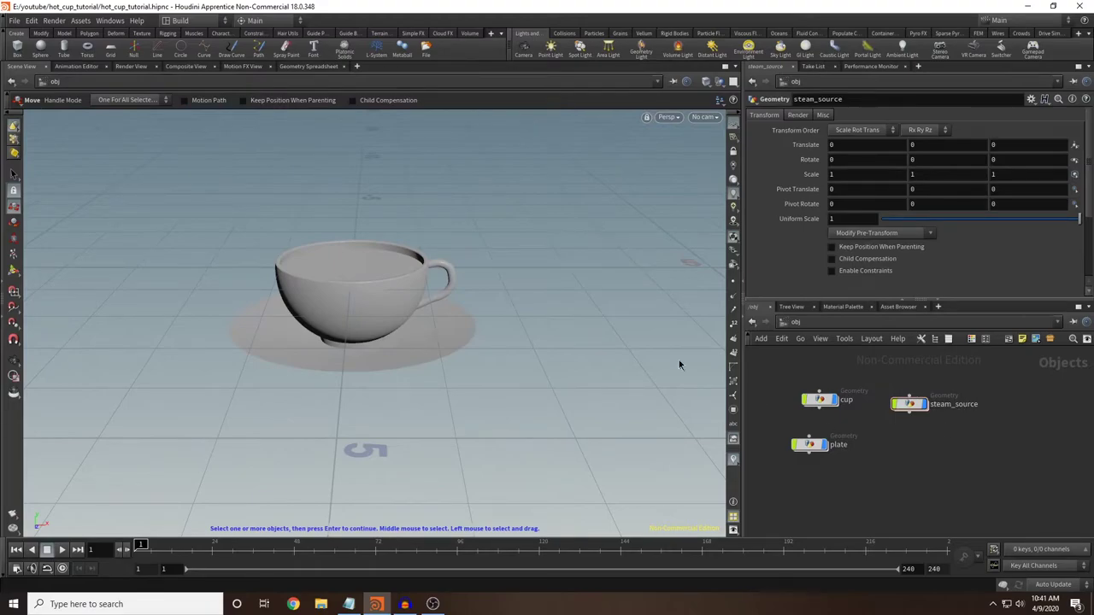
drag(659, 347, 518, 244)
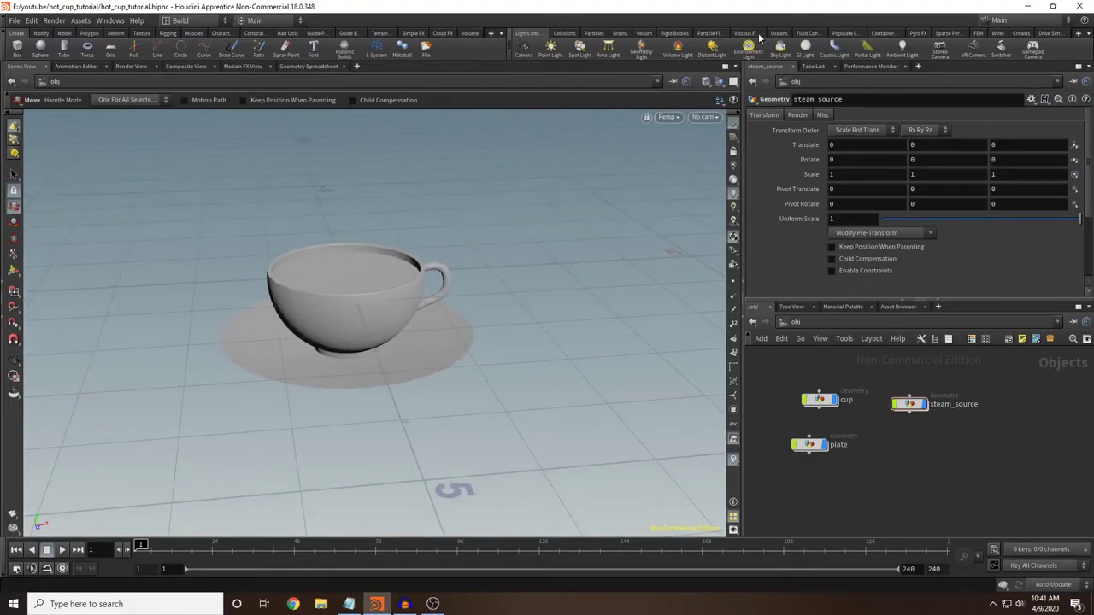
click(919, 33)
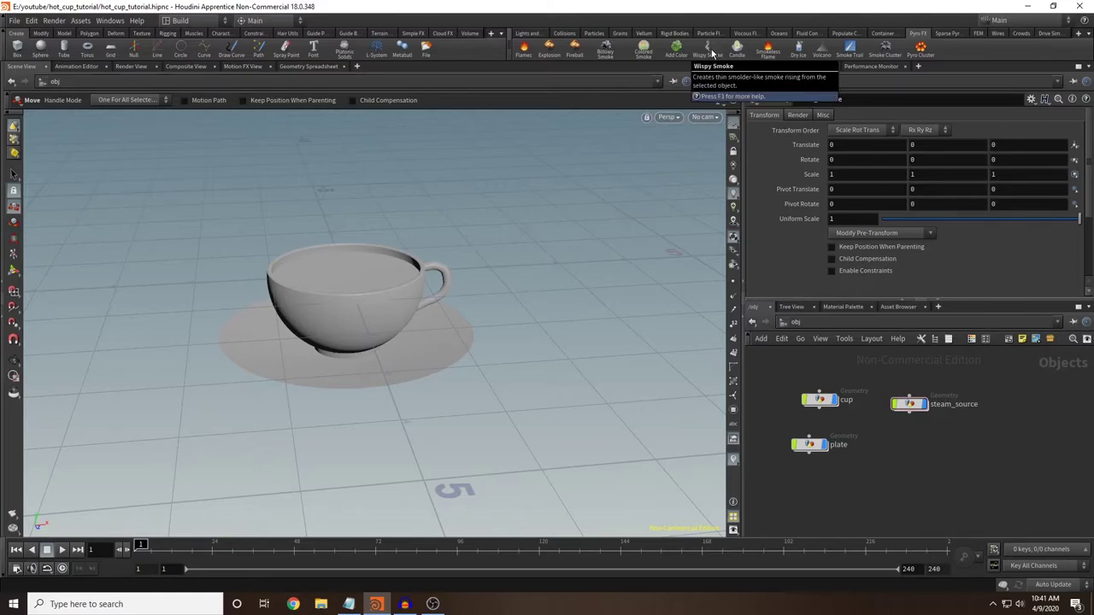
click(709, 52)
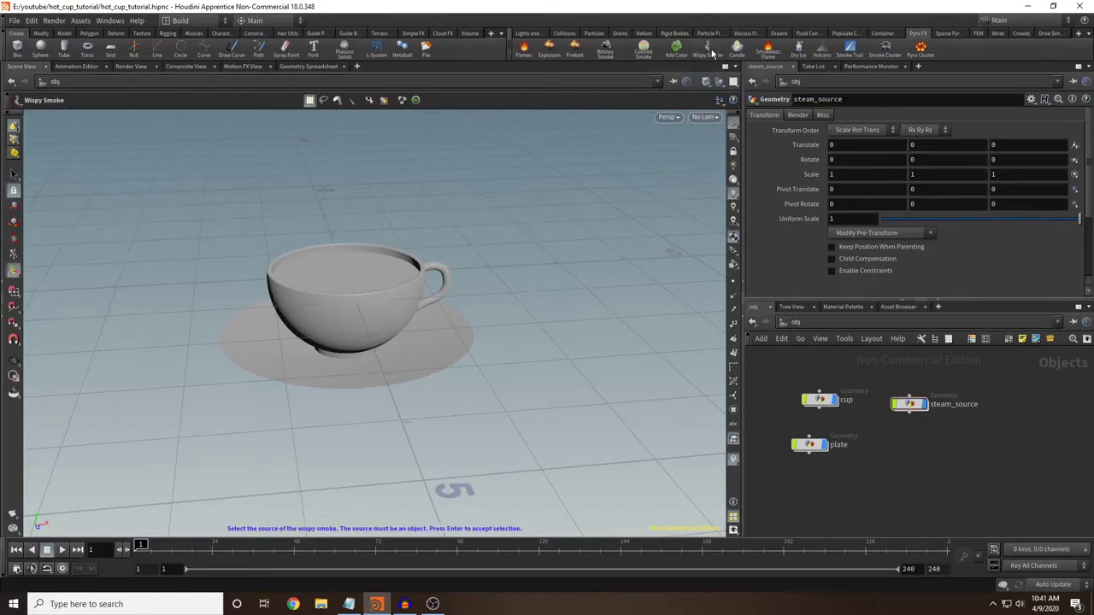
click(370, 275)
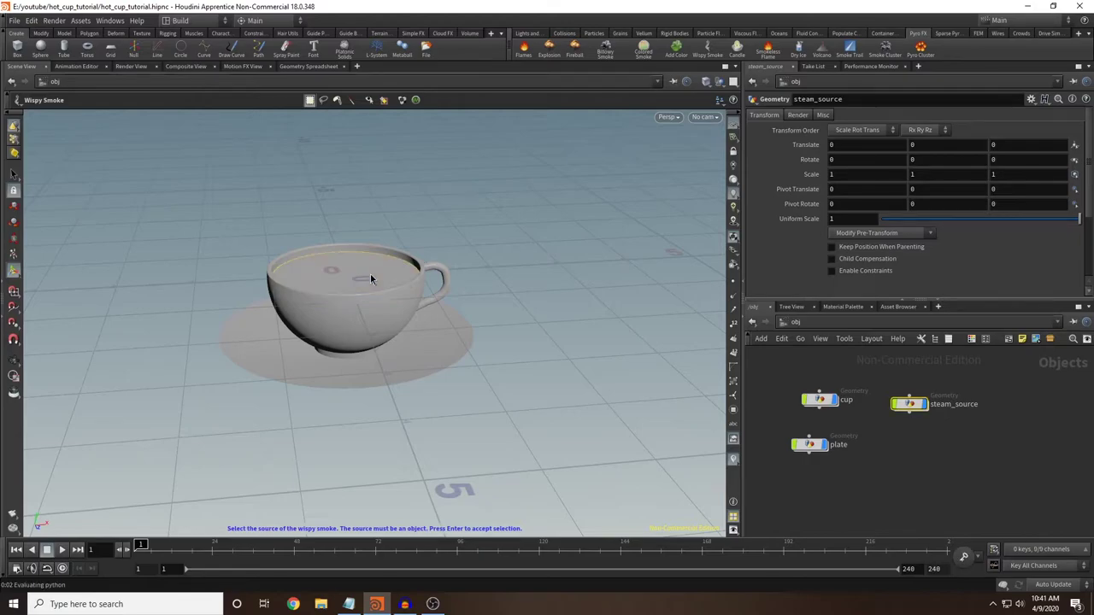
key(Return)
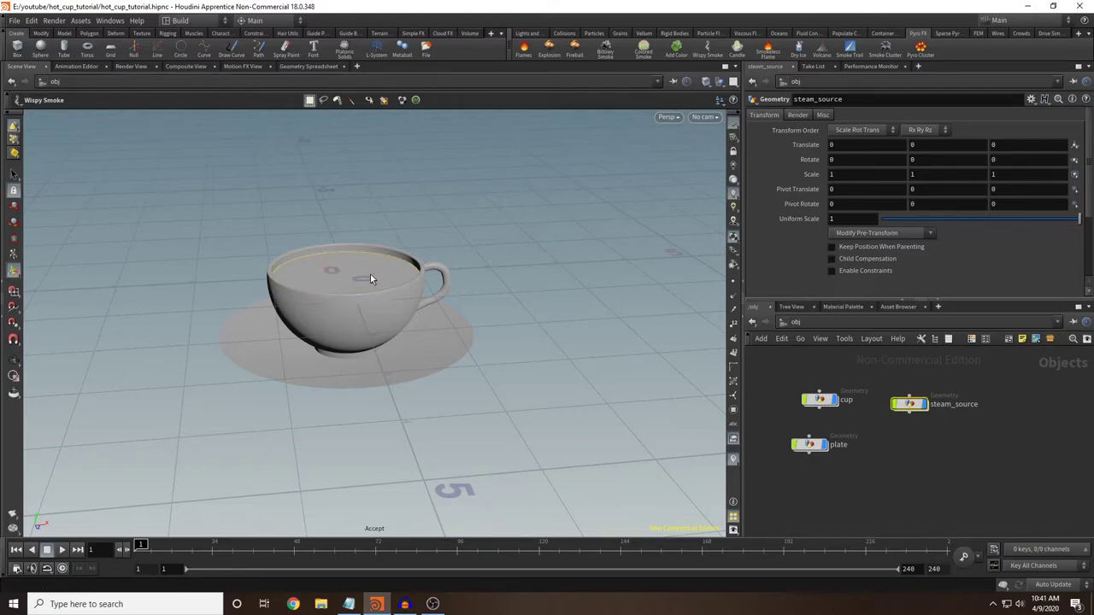
key(Escape)
drag(424, 324, 414, 298)
drag(464, 245, 439, 266)
scroll(439, 266, up, 3)
drag(379, 312, 403, 333)
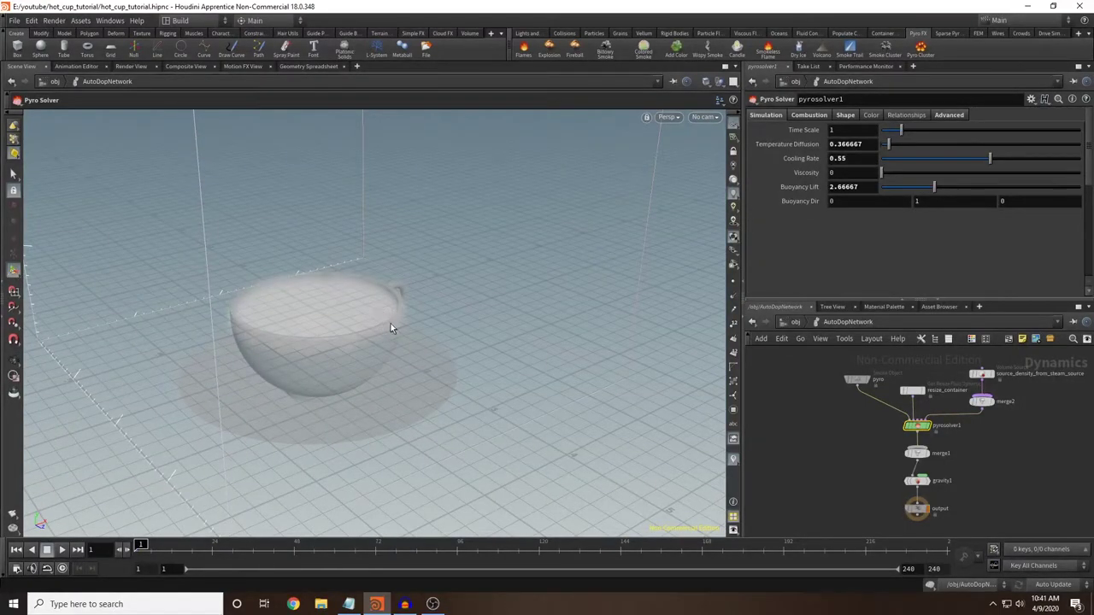
Step: Insert a Transform node between the circle and create_density inside steam_source, and set its uniform scale to 0.87
click(791, 322)
middle_drag(863, 393, 994, 458)
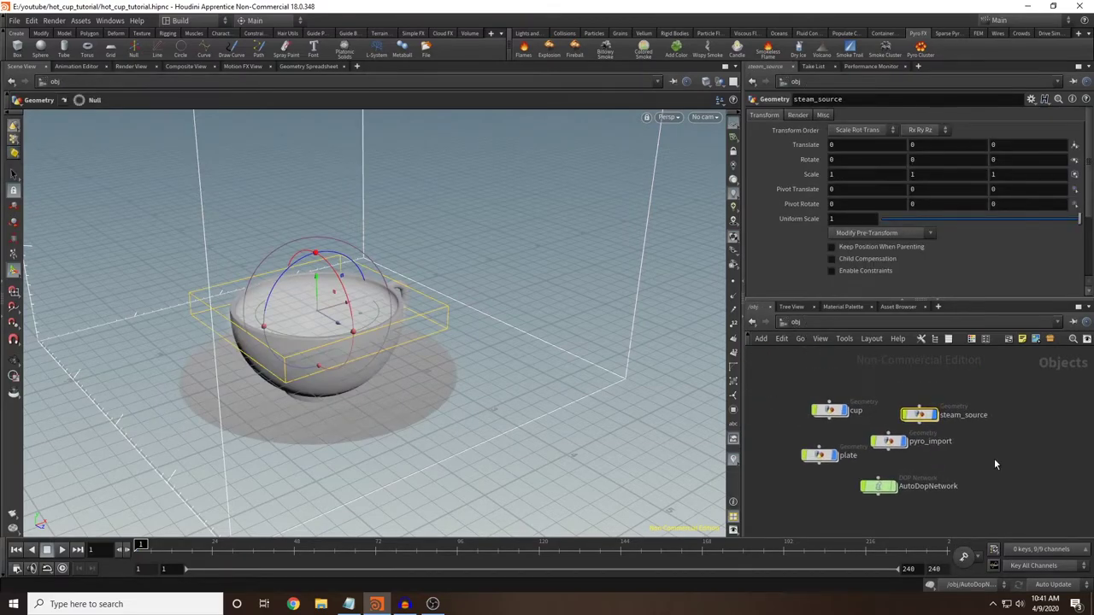
double_click(919, 414)
key(Tab)
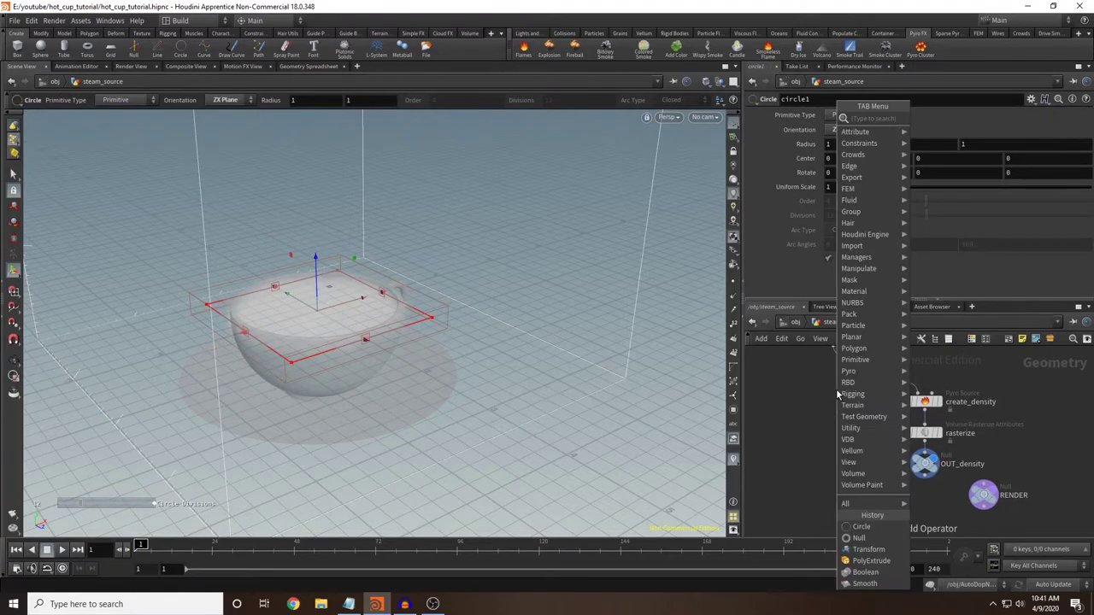
text(transfo)
key(Return)
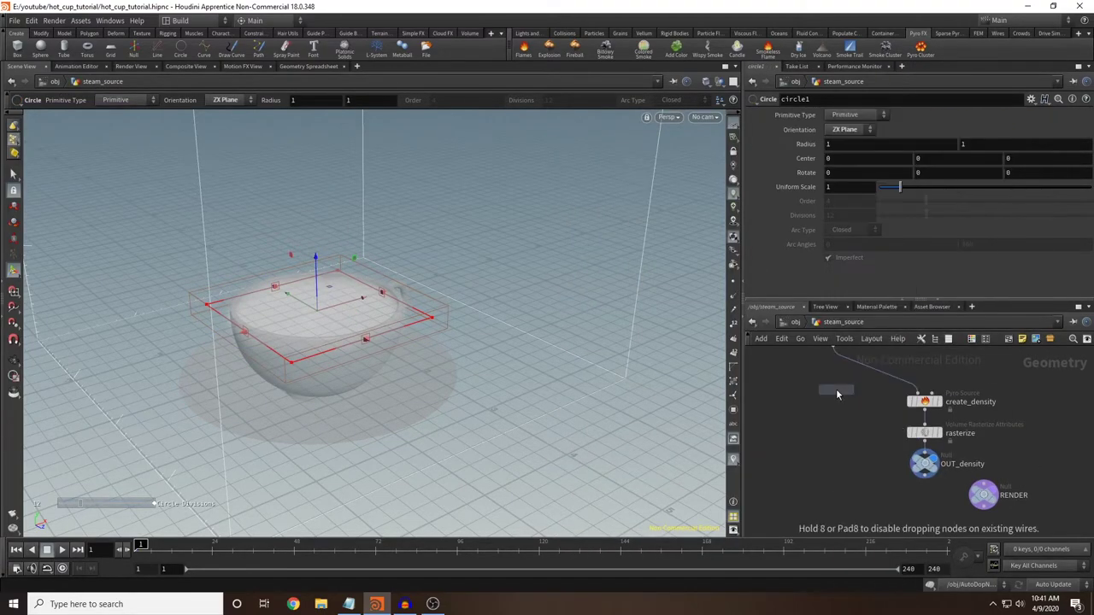
click(866, 366)
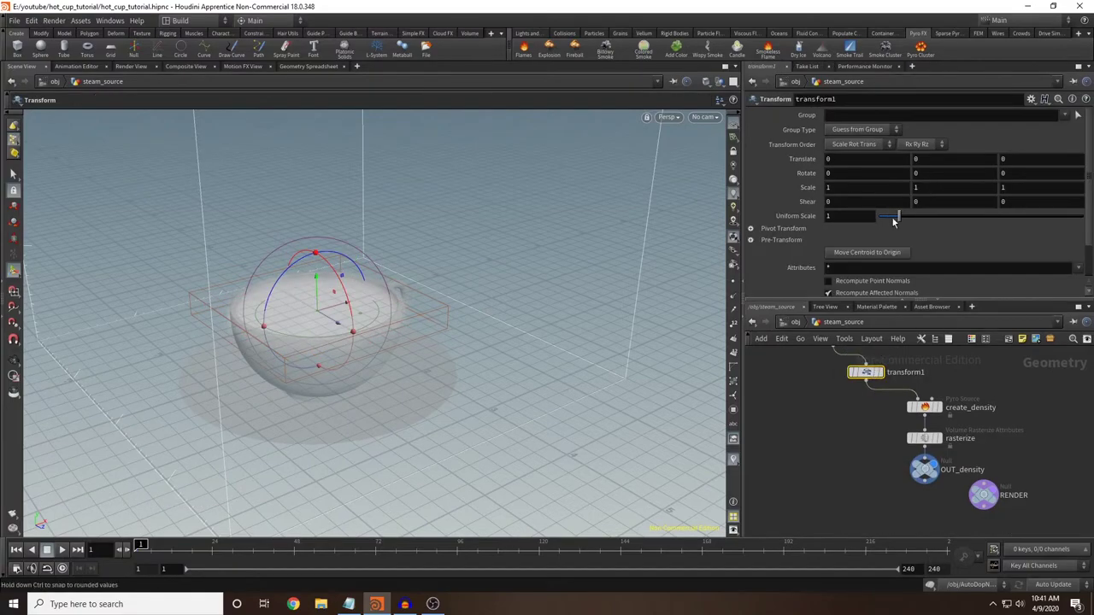
drag(899, 220, 897, 218)
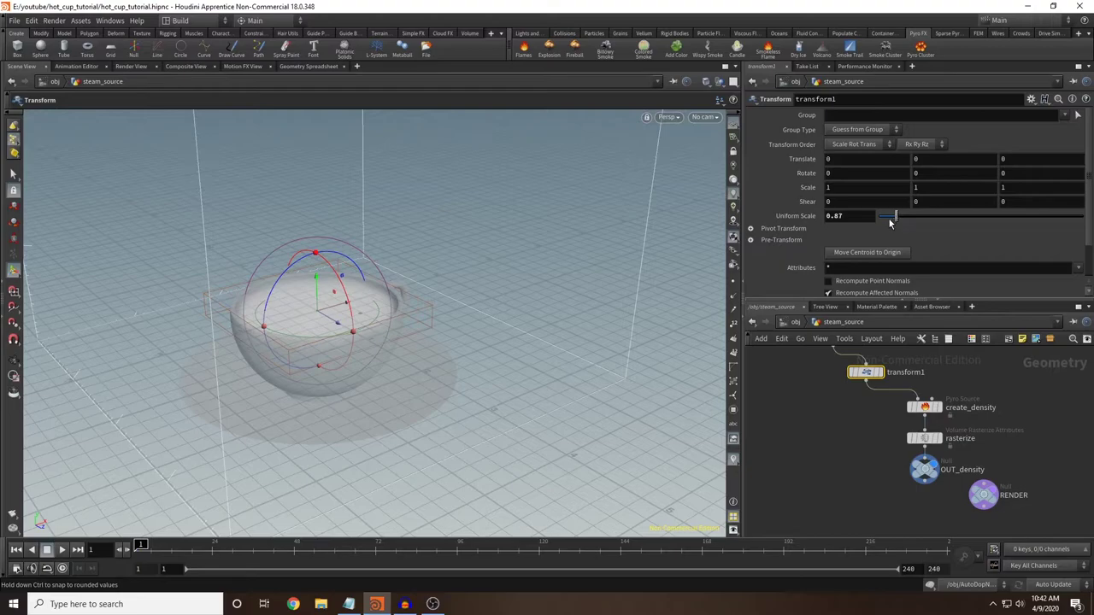
alt+drag(268, 335, 136, 359)
Step: Arrange pyro_import and AutoDopNetwork in a column below steam_source at the object level, and look inside AutoDopNetwork
click(779, 321)
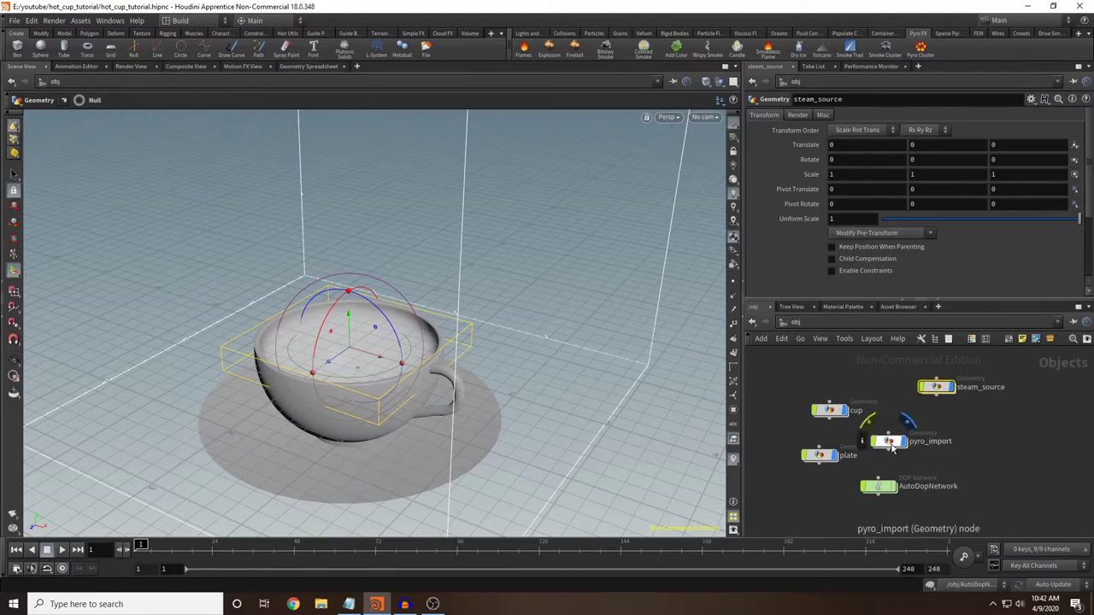
drag(892, 448, 969, 434)
drag(884, 488, 971, 476)
mouse_move(976, 479)
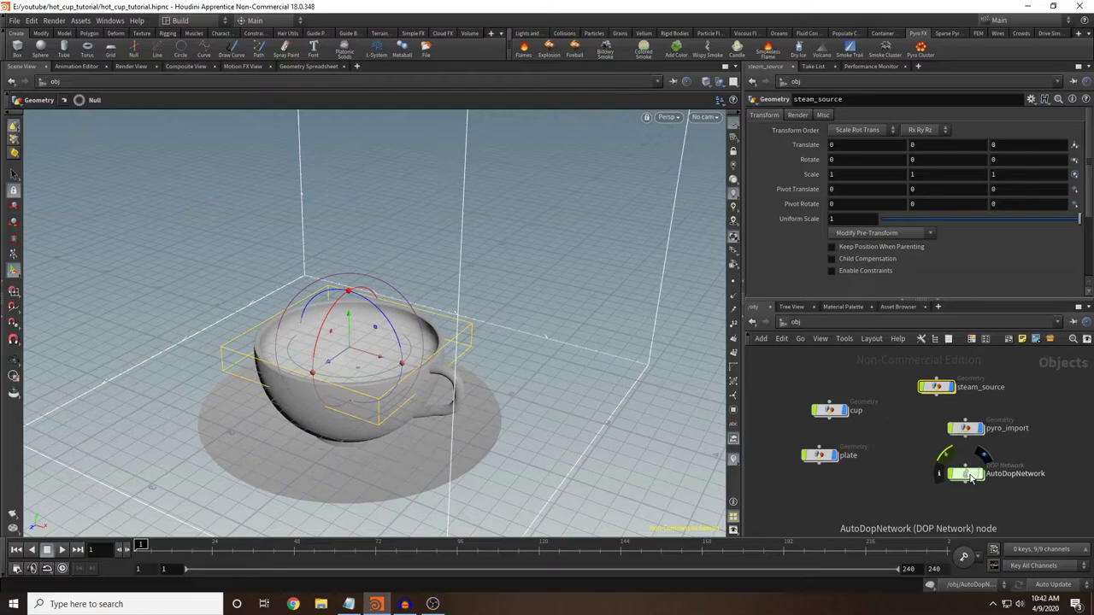
double_click(968, 476)
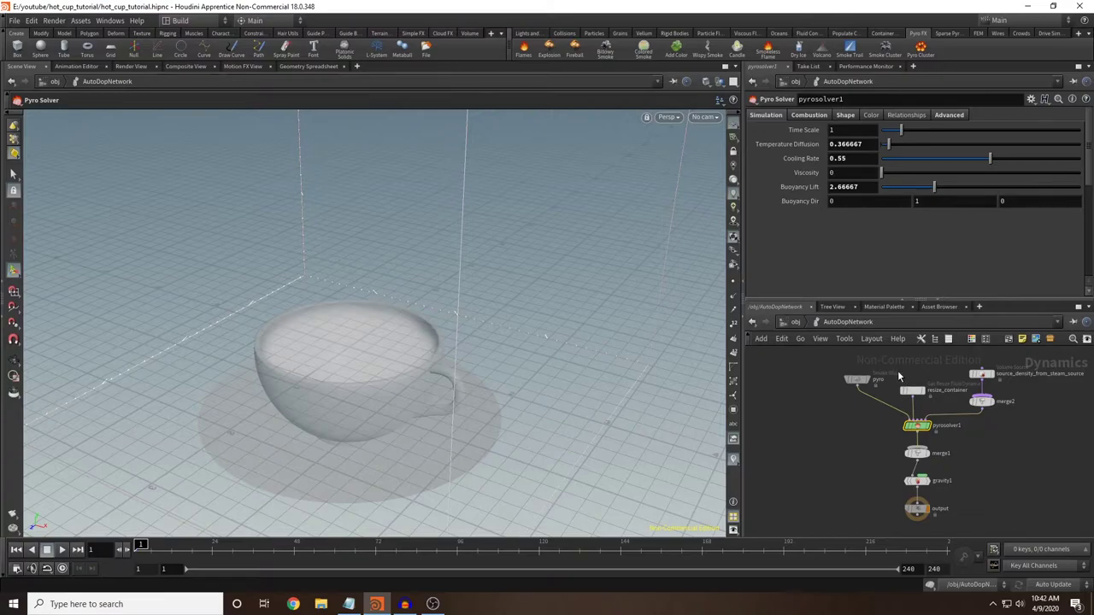
click(792, 322)
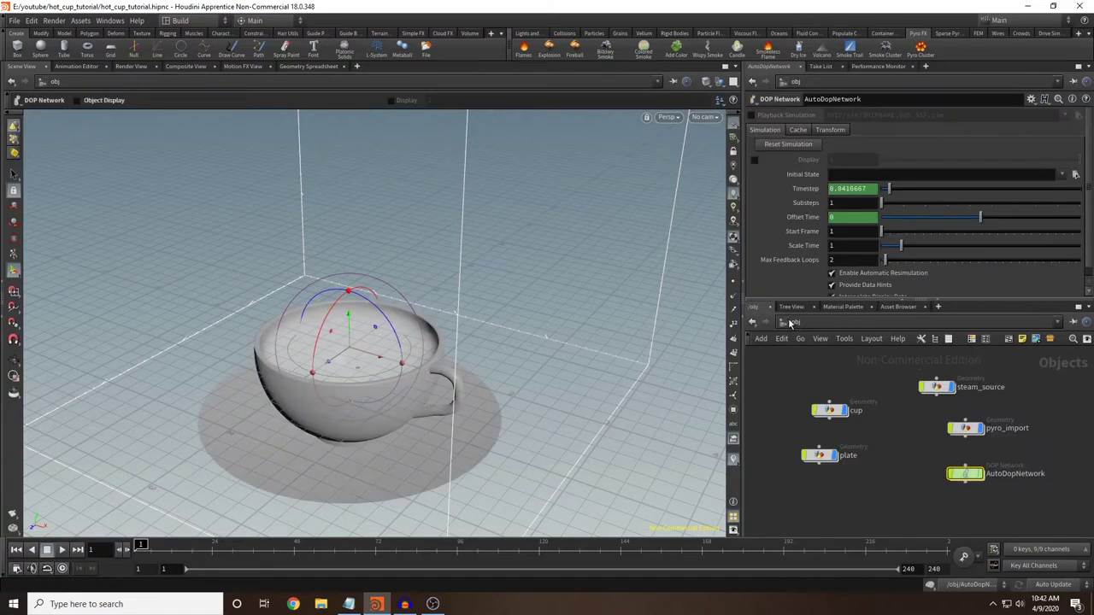
Step: Look inside pyro_import, return to the object level, and open AutoDopNetwork
double_click(963, 426)
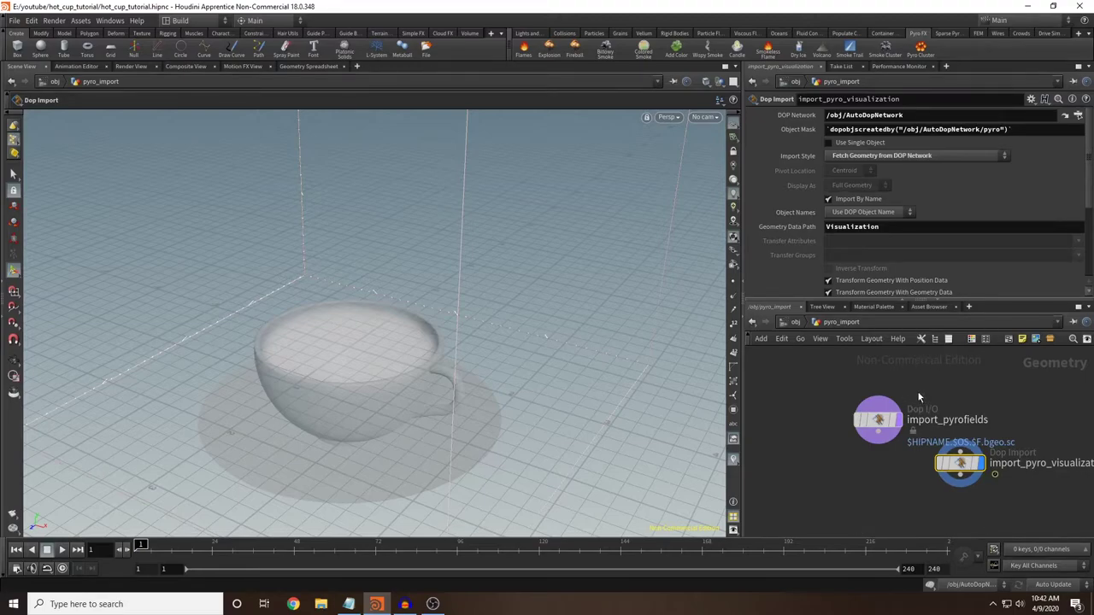
click(795, 323)
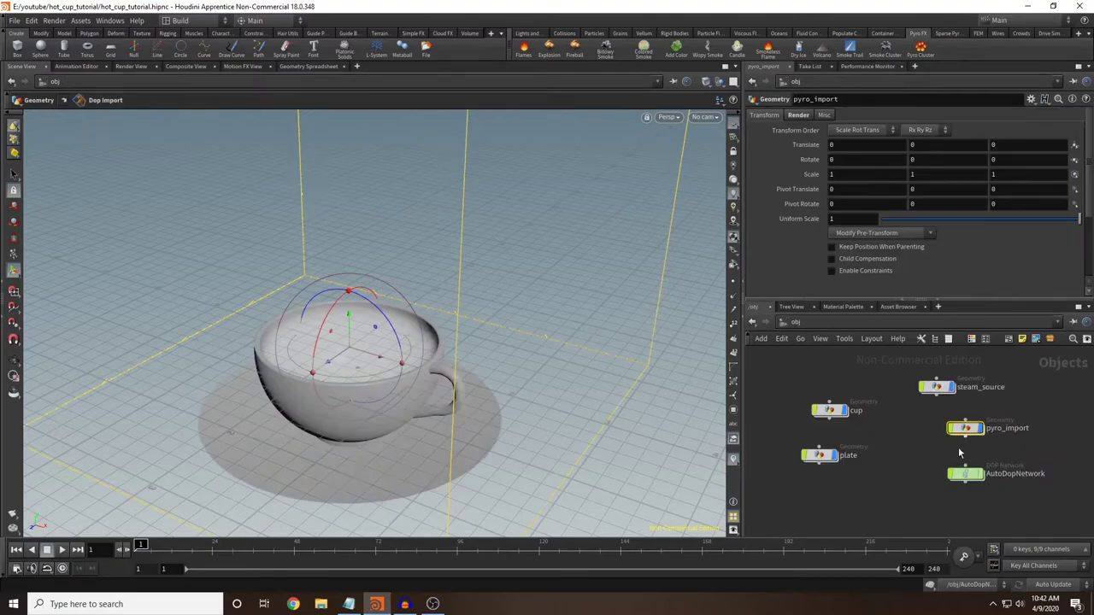
double_click(968, 475)
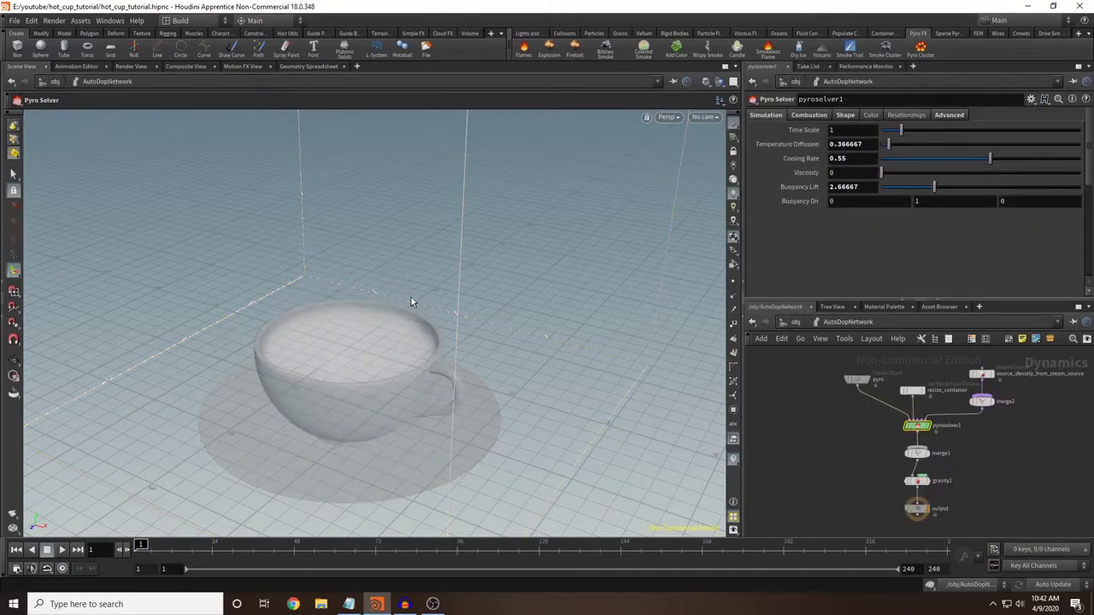
Step: Play the steam simulation and scrub back through its frames to examine how the smoke rises from the whole cup
click(64, 550)
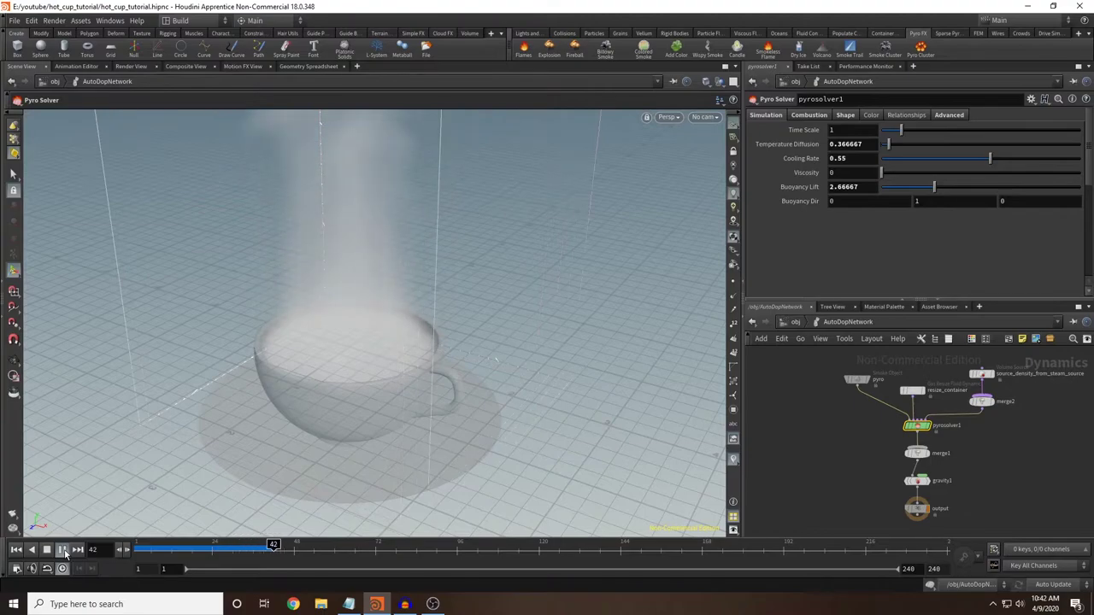
alt+drag(395, 354, 420, 327)
scroll(414, 333, down, 2)
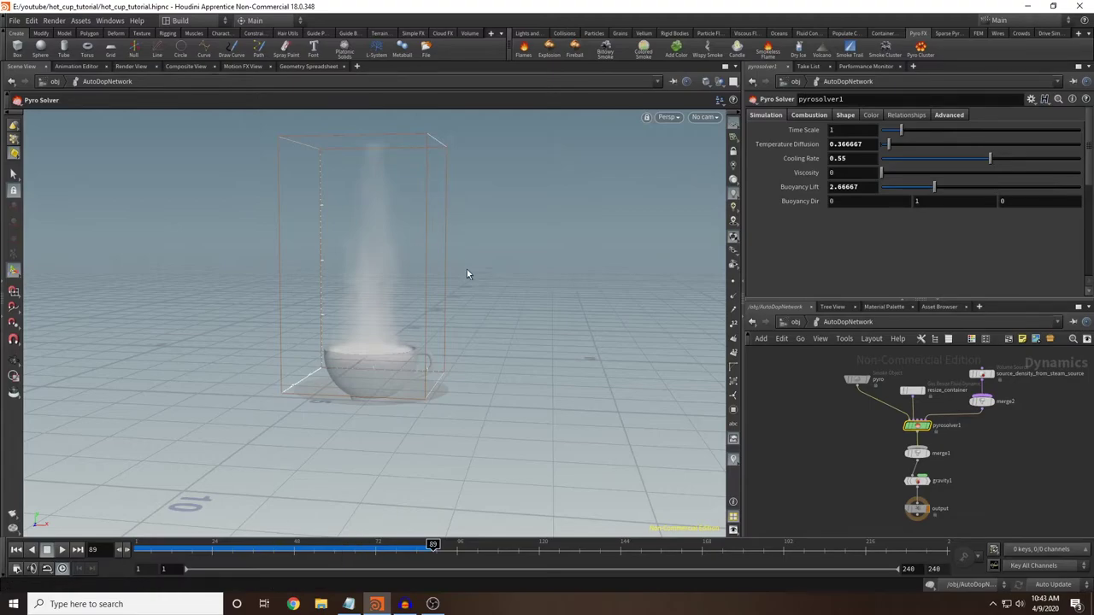
mouse_move(389, 547)
mouse_down()
mouse_move(248, 544)
mouse_move(190, 525)
mouse_move(312, 510)
mouse_move(381, 175)
mouse_up()
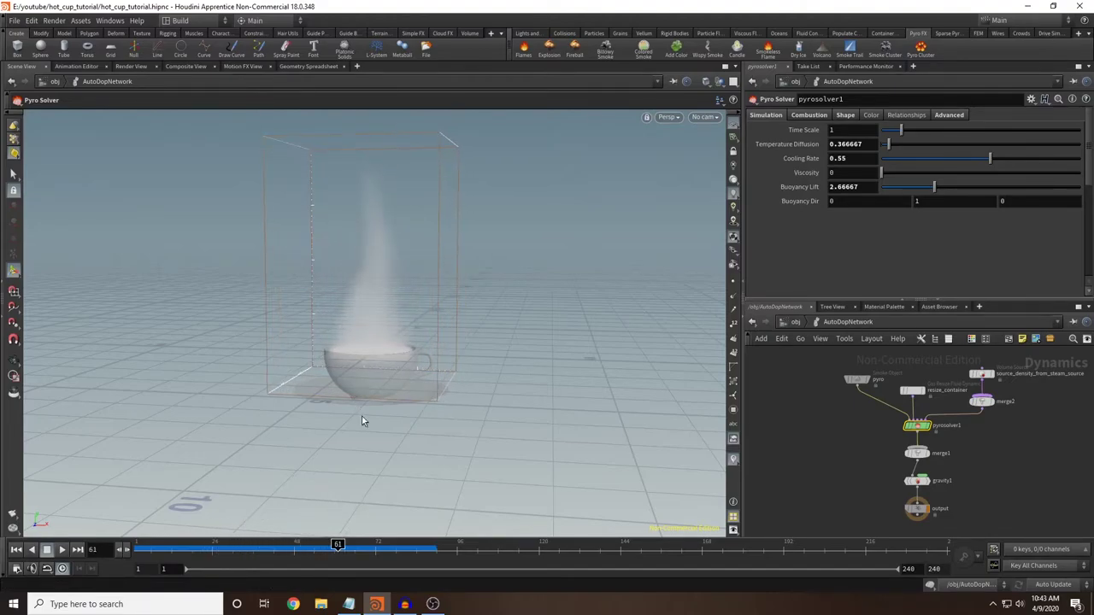
drag(339, 547, 317, 546)
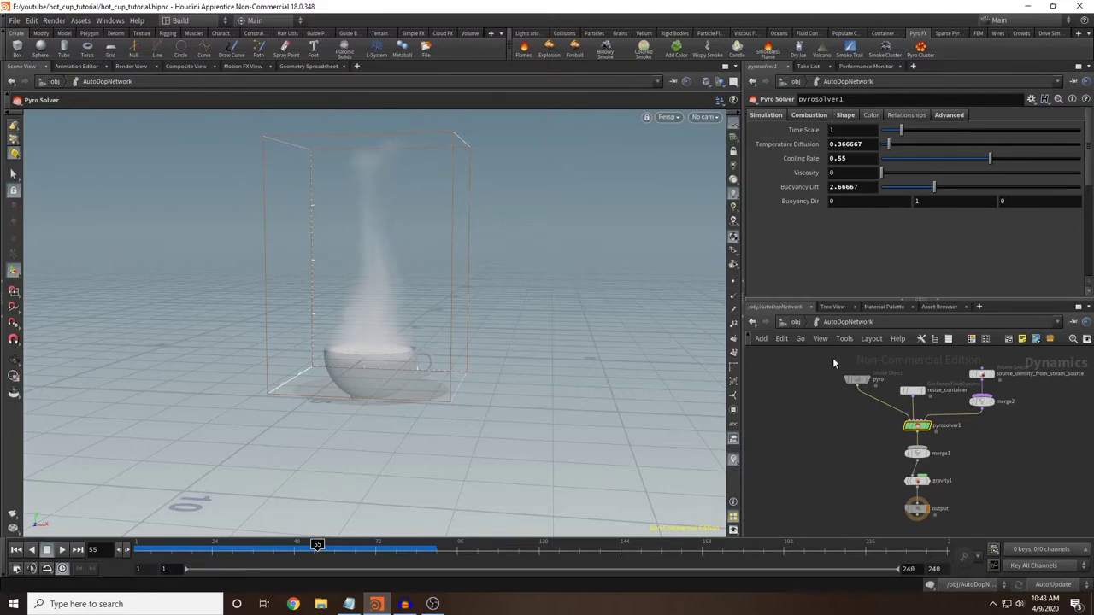
Step: Set the resize_container padding to 0.4, replay the simulation from the first frame, and rewind it
click(913, 392)
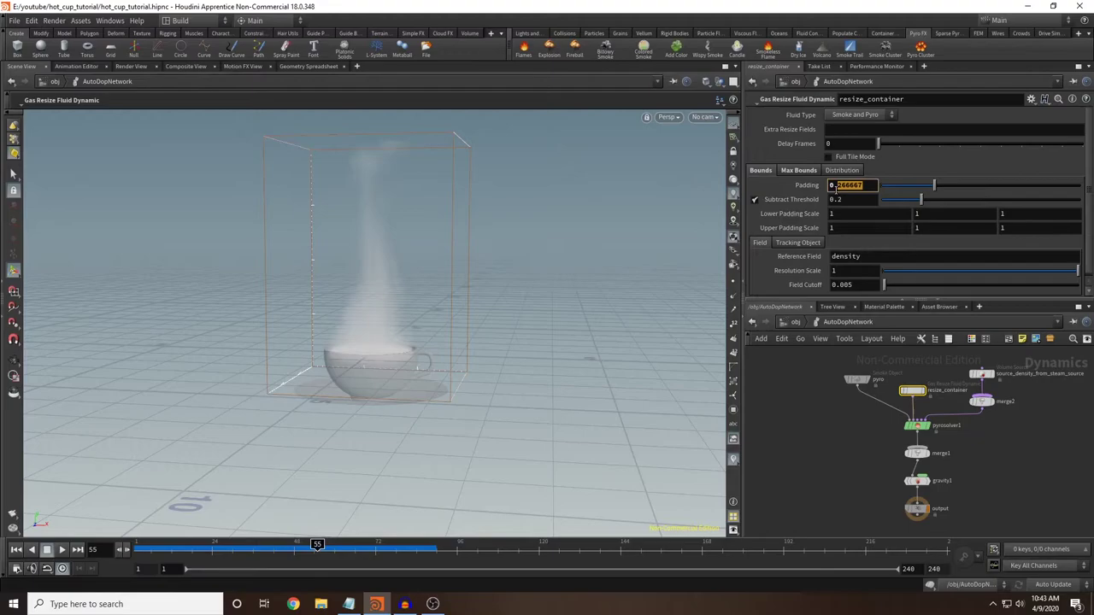
click(819, 409)
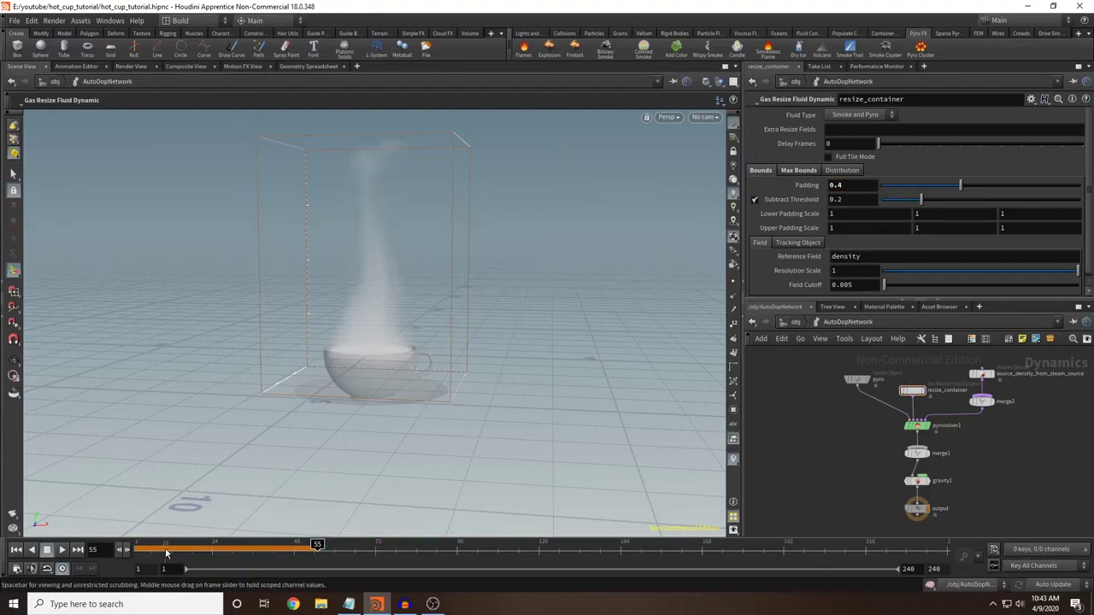
drag(166, 551, 124, 561)
click(62, 552)
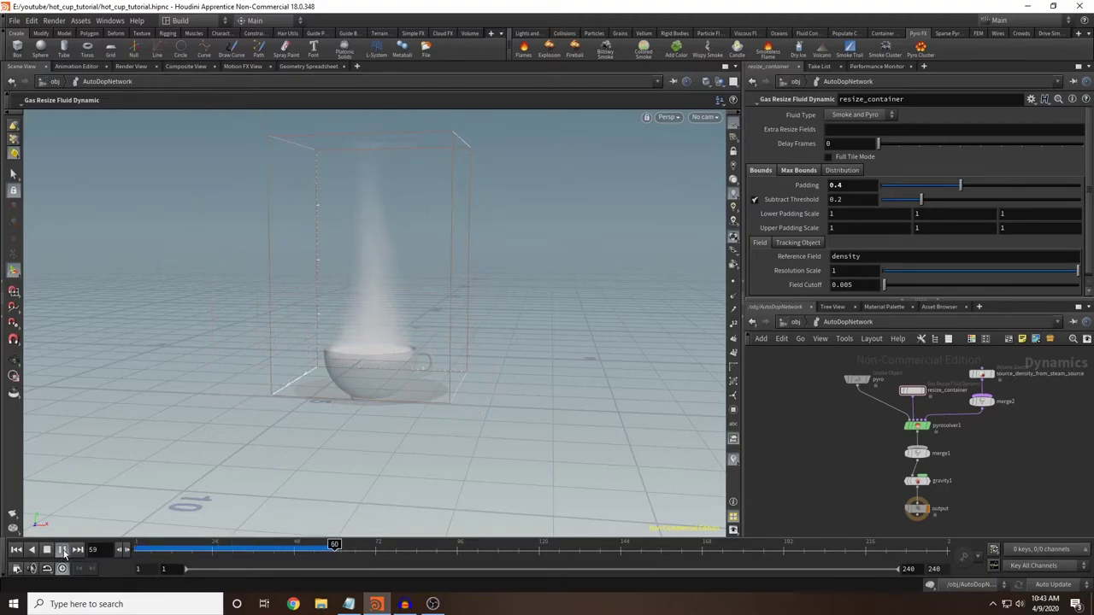
click(63, 552)
drag(190, 551, 49, 553)
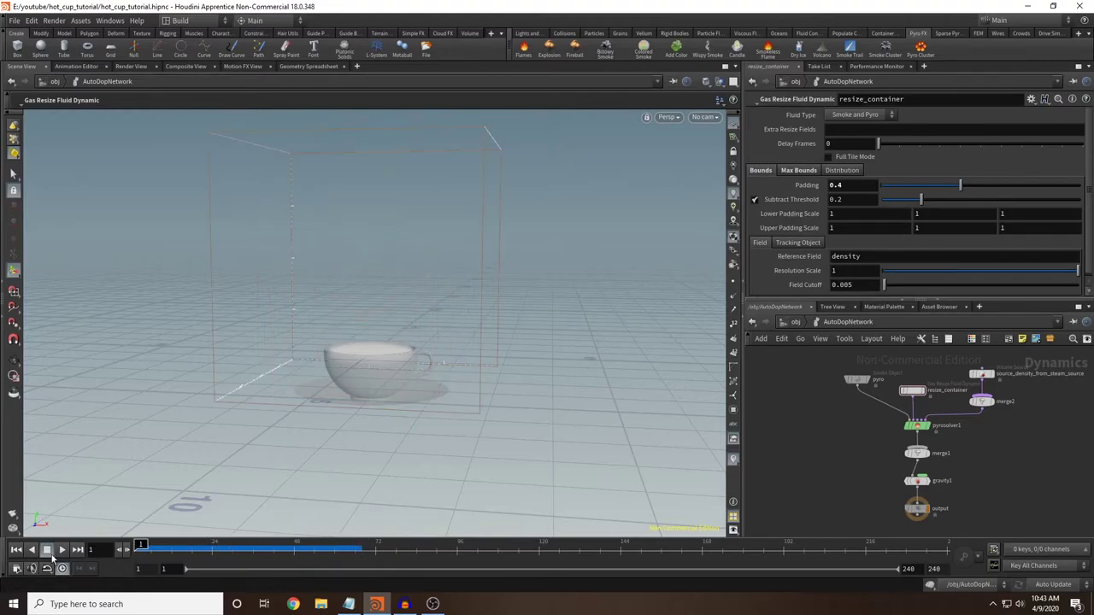
Step: At frame 34, extend the pyro container's bounding box upward and raise its base, making it about 8.19 tall
click(856, 379)
scroll(519, 246, down, 5)
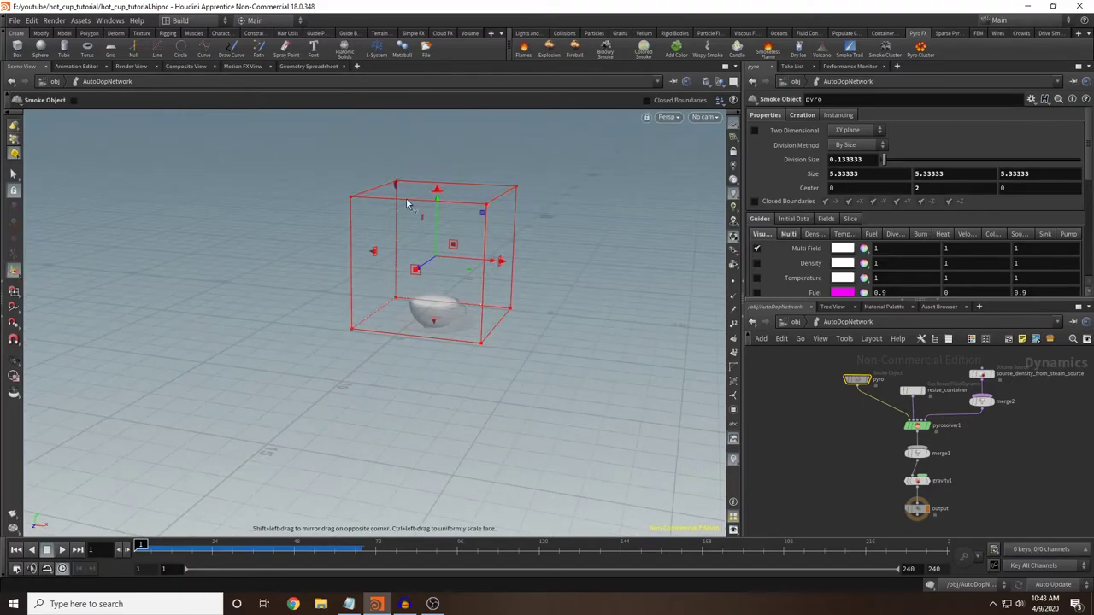
drag(242, 545, 300, 501)
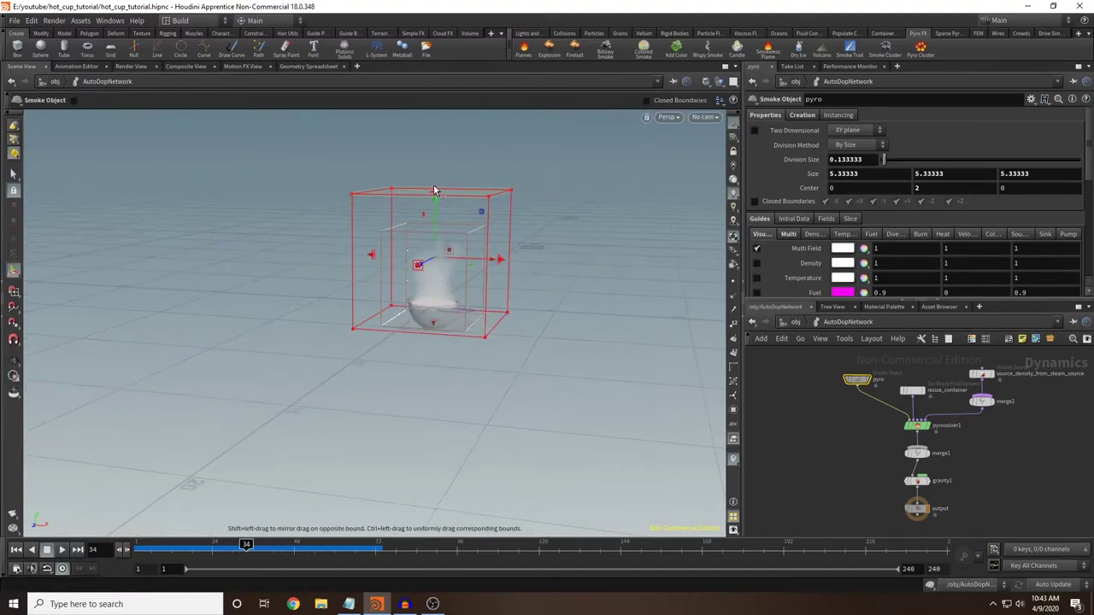
drag(435, 192, 439, 116)
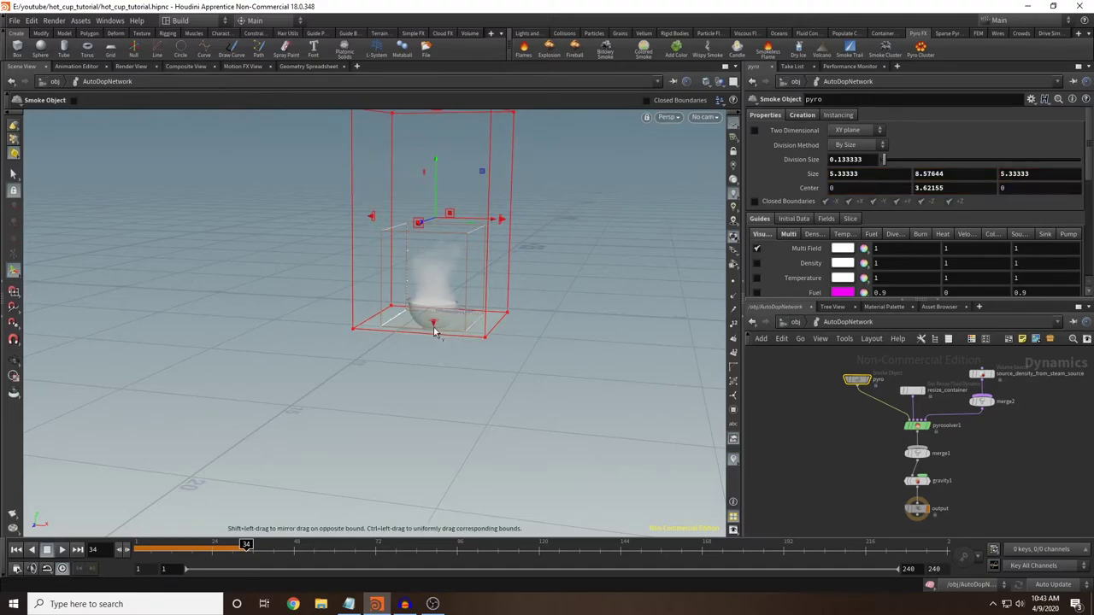
alt+drag(427, 374, 435, 321)
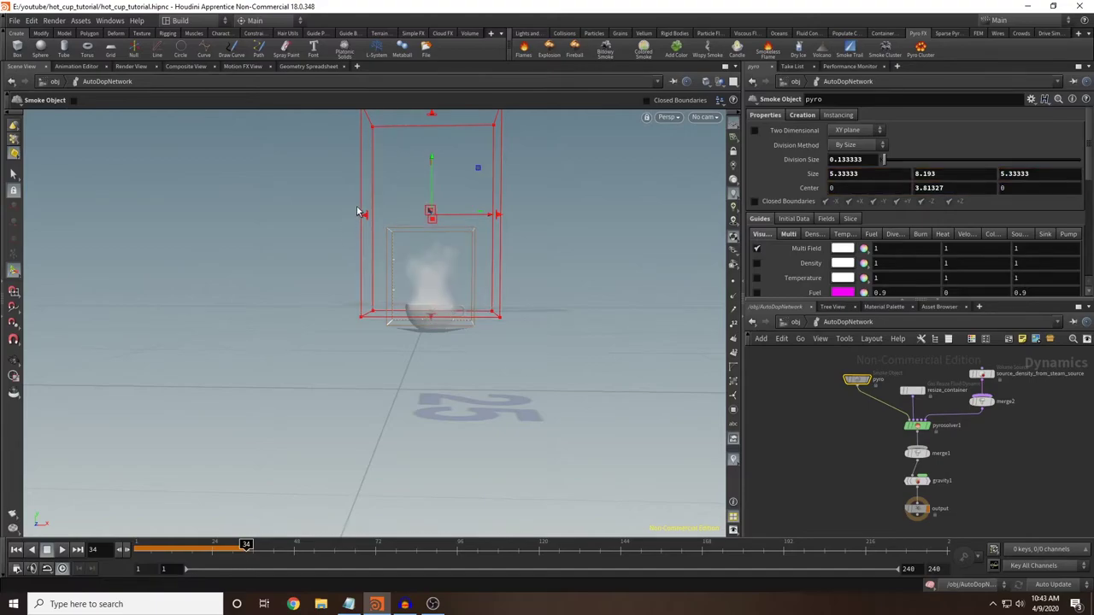
Step: Pull in the sides of the pyro container around the steam, to about 4.01 wide and 4.08 deep
drag(364, 215, 386, 219)
alt+drag(524, 255, 410, 217)
alt+drag(452, 324, 586, 319)
key(Return)
key(Escape)
key(Escape)
key(Return)
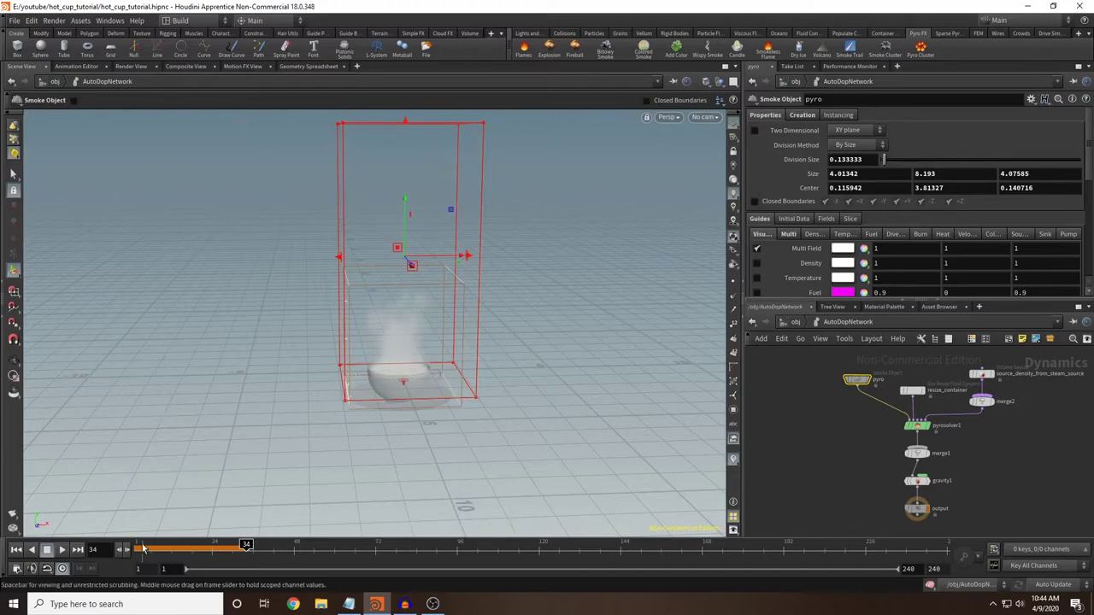
Step: Replay the simulation from frame 1 and scrub to frame 40 to check the steam against the resized container's bounds
drag(158, 551, 114, 554)
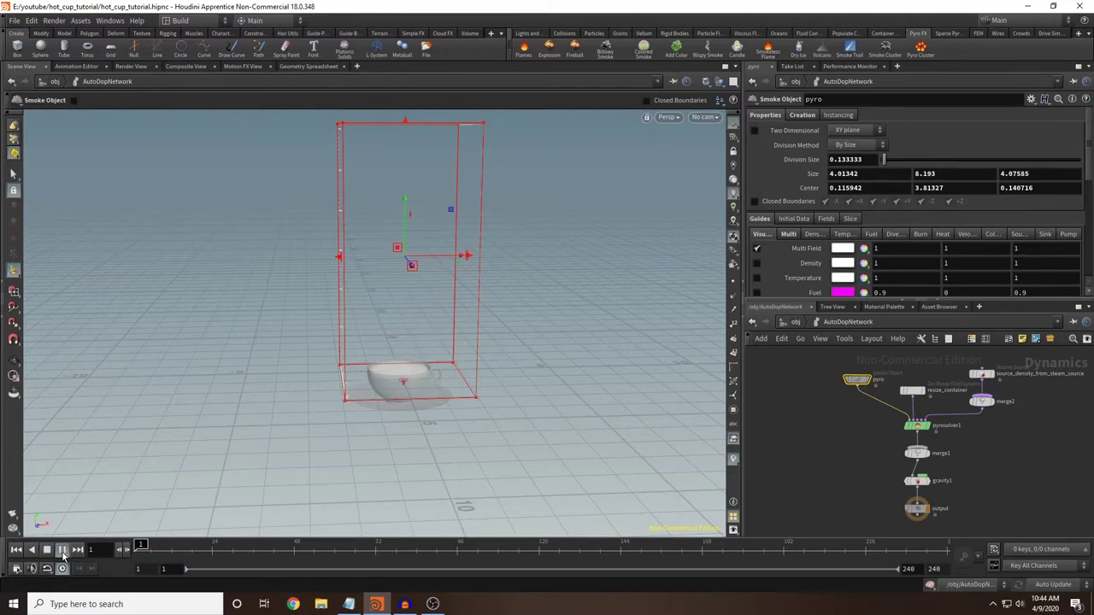
click(62, 550)
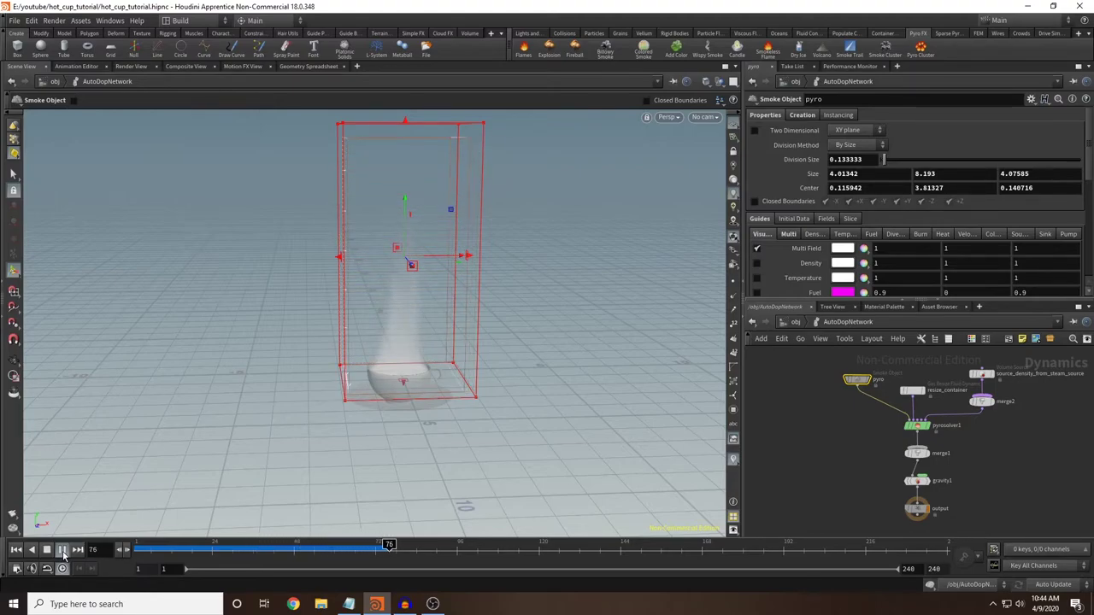
click(47, 549)
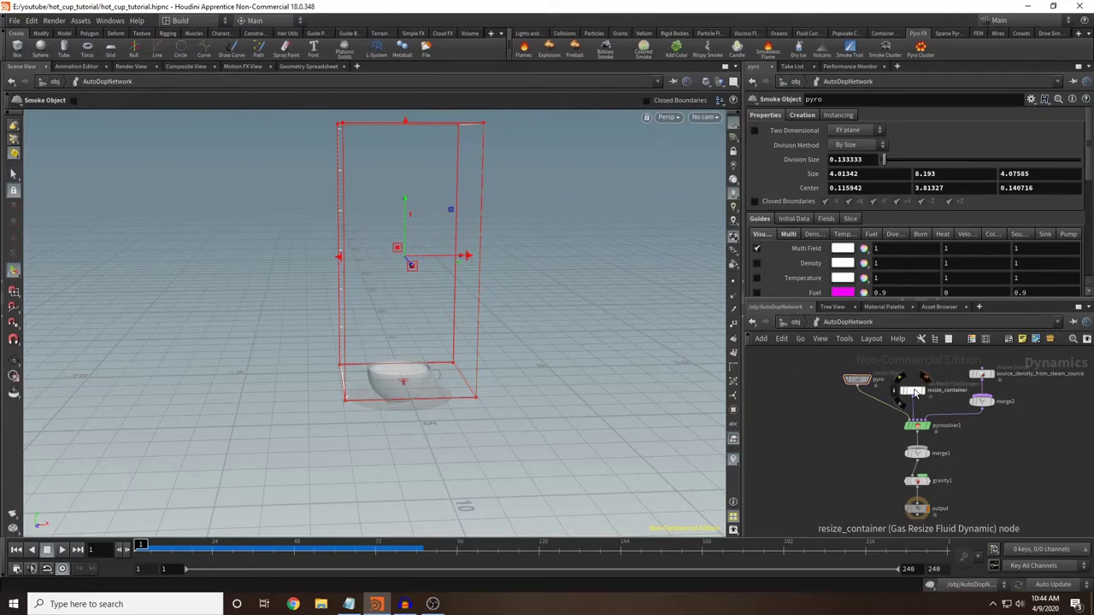
click(915, 392)
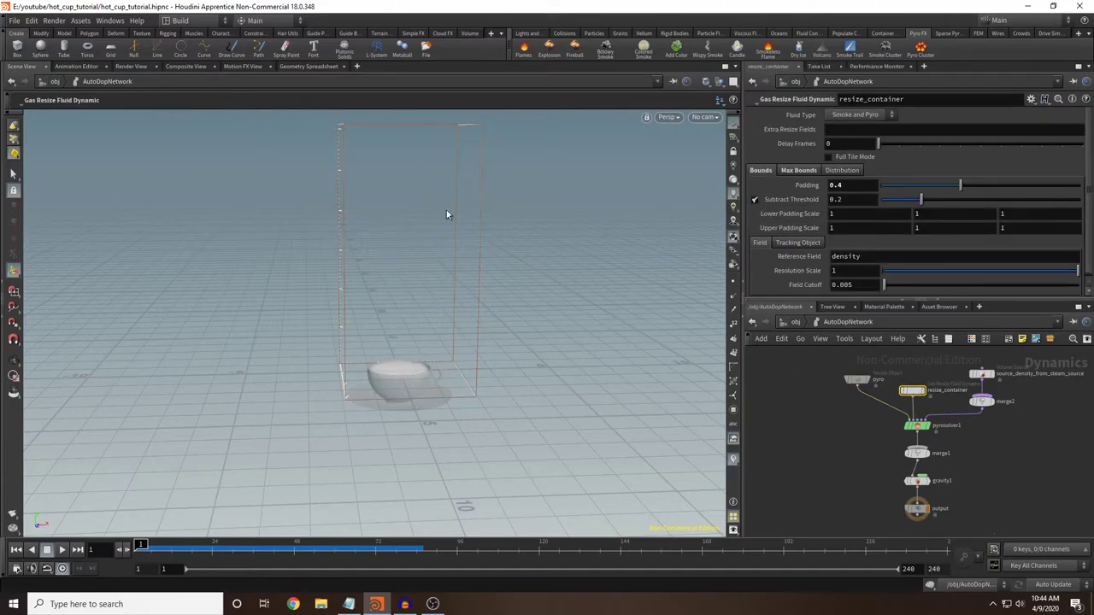
drag(400, 547, 281, 547)
alt+drag(547, 418, 547, 333)
mouse_move(282, 545)
mouse_down()
mouse_move(365, 544)
mouse_move(266, 544)
mouse_up()
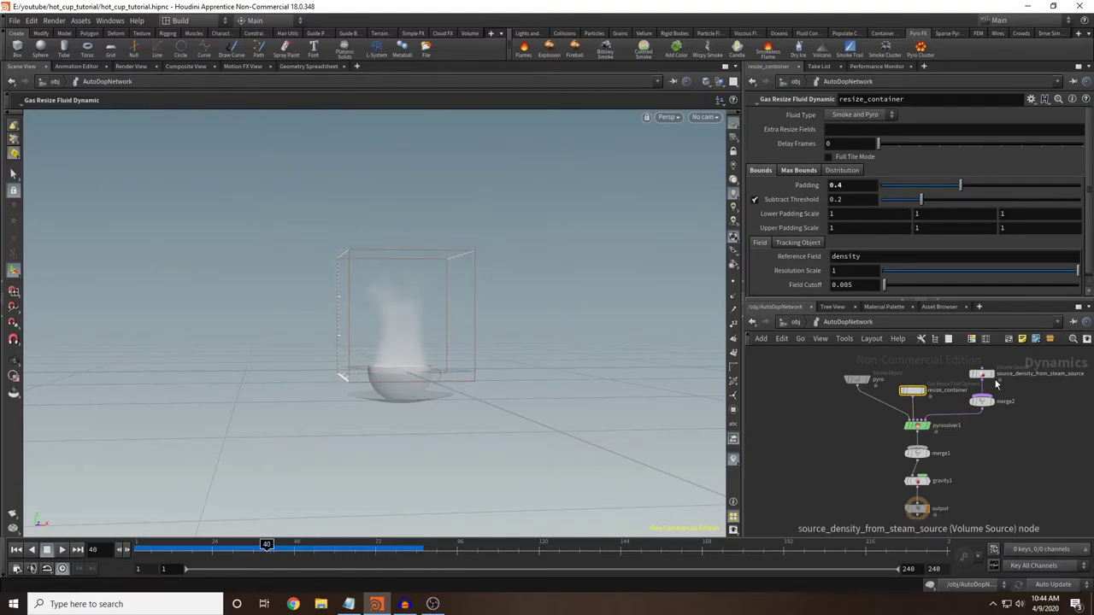
Step: Show the simulation parameters of pyrosolver1 at frame 1 and read the description of Cooling Rate
click(917, 426)
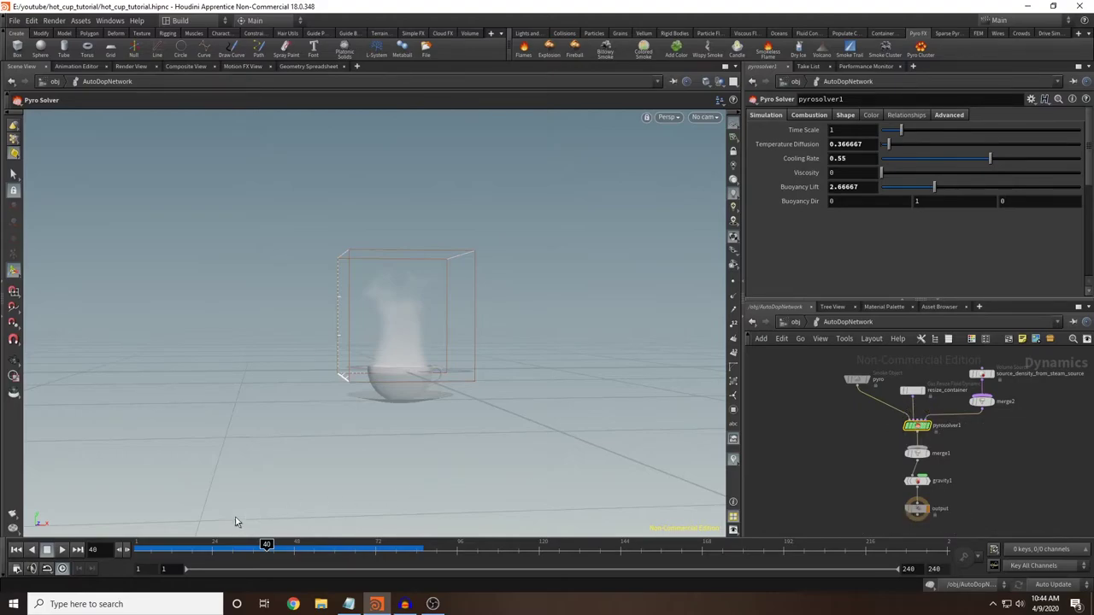
drag(183, 551, 128, 550)
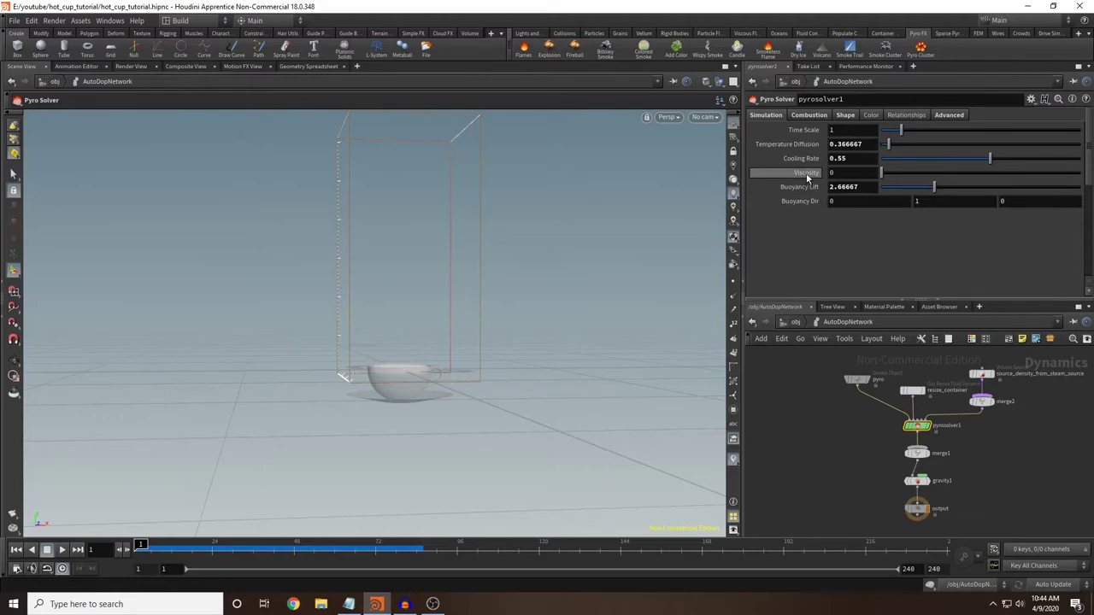
mouse_move(806, 178)
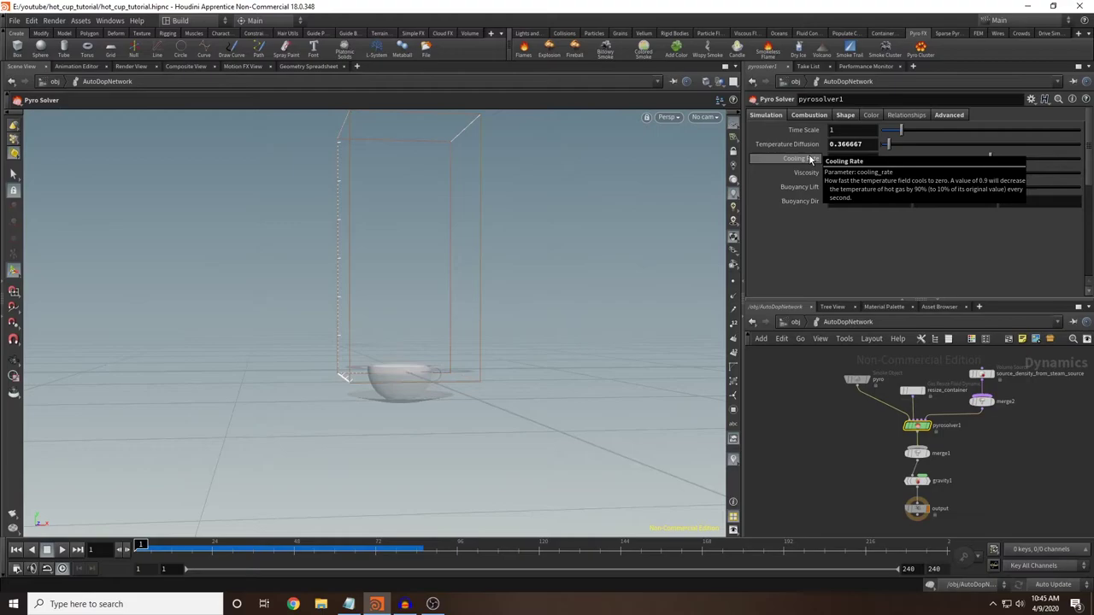
Step: Set the cooling rate of pyrosolver1 to 0.7 and play the simulation to judge the steam's height
drag(278, 544, 201, 523)
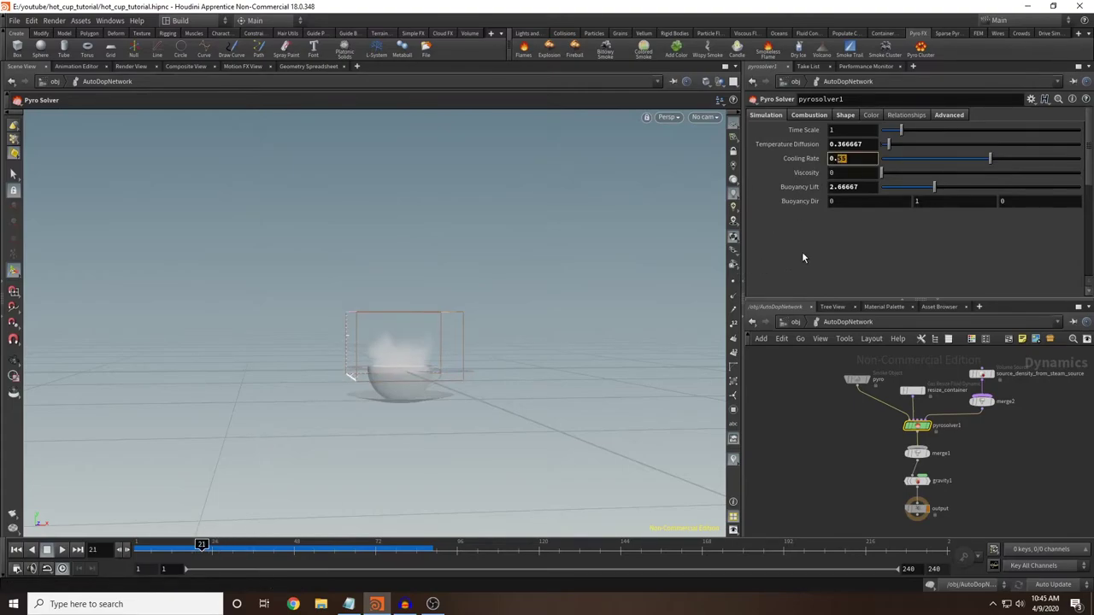
text(7)
key(Return)
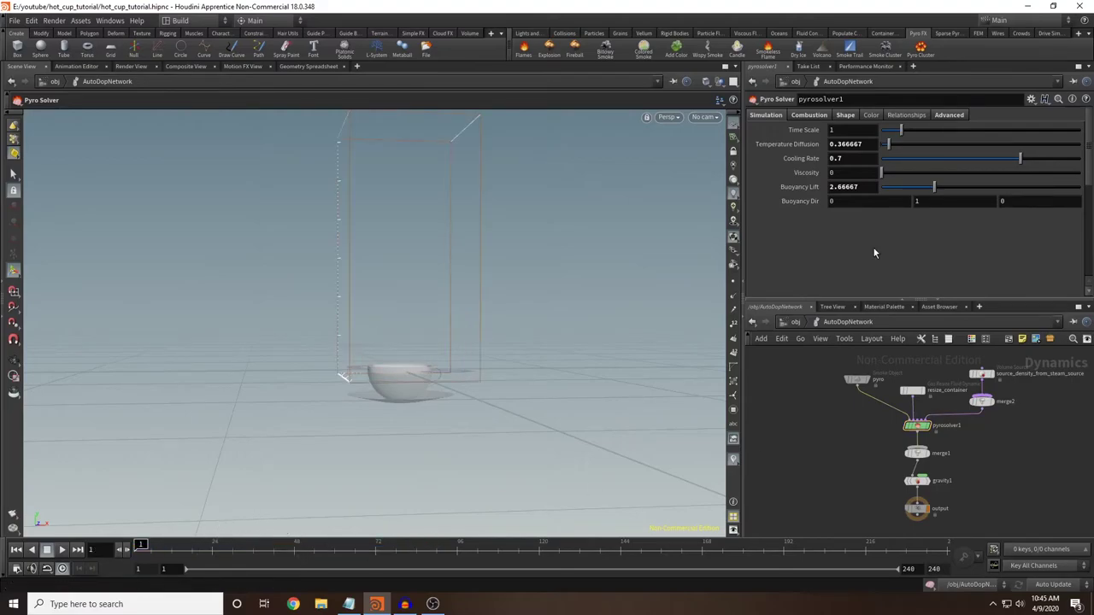
click(63, 549)
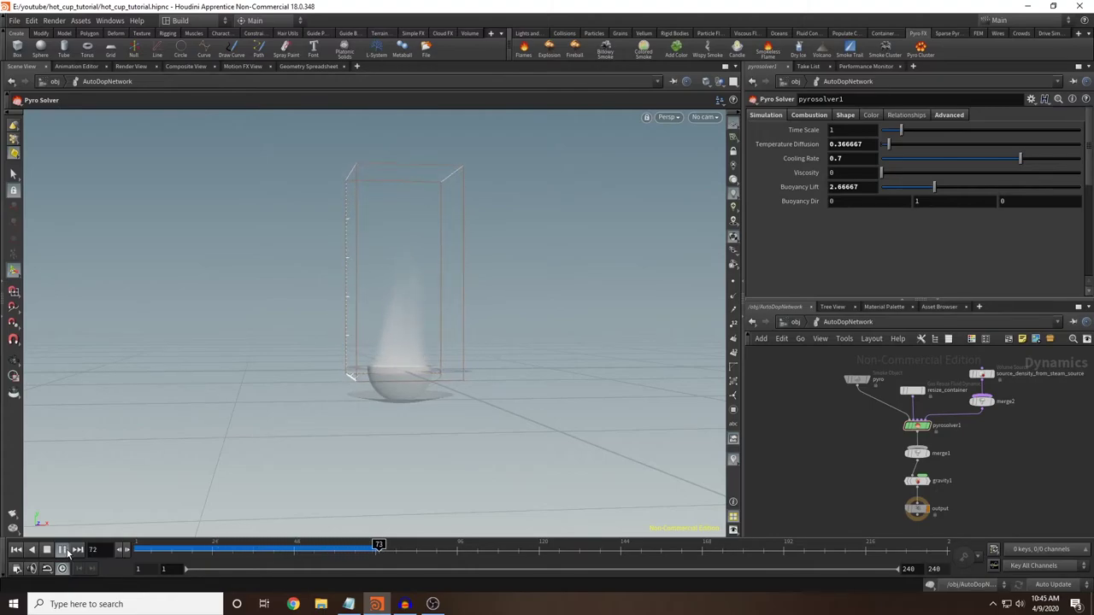
click(62, 550)
Step: Set the cooling rate of pyrosolver1 to 0.75 and replay the simulation from frame 1
drag(330, 551, 141, 551)
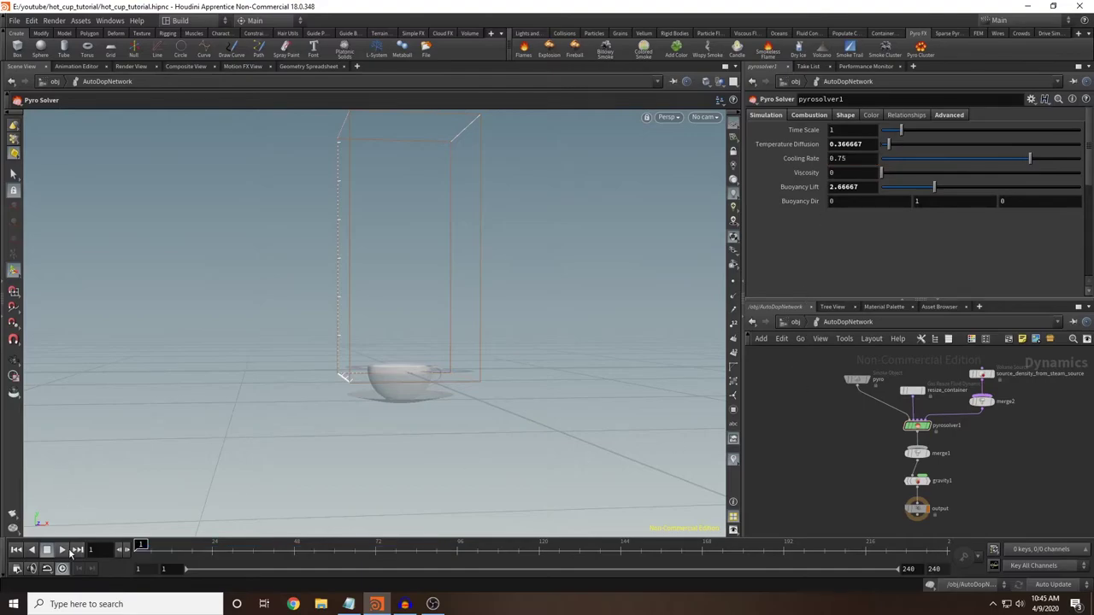
click(62, 550)
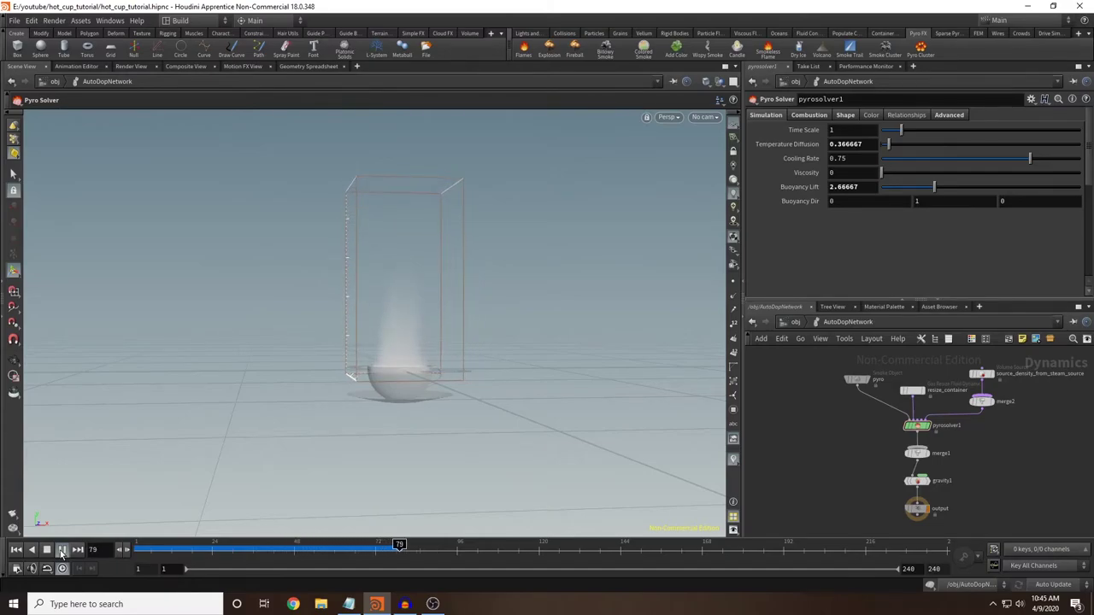
click(62, 550)
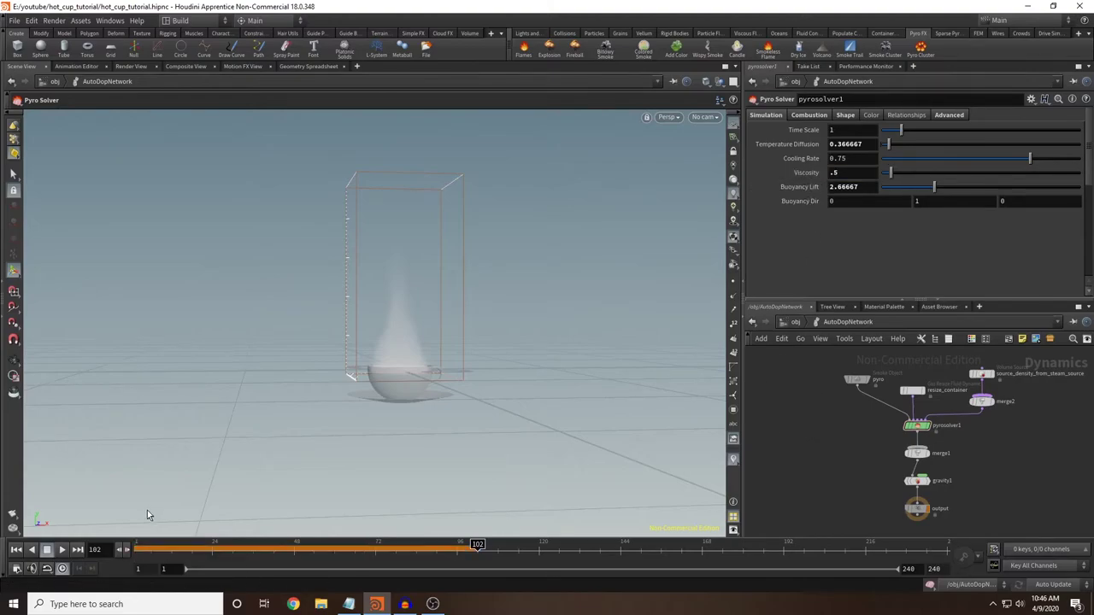
Step: Set the viscosity of pyrosolver1 to 0.5, replay the simulation from the first frame, and scrub back to the start
click(16, 549)
click(62, 550)
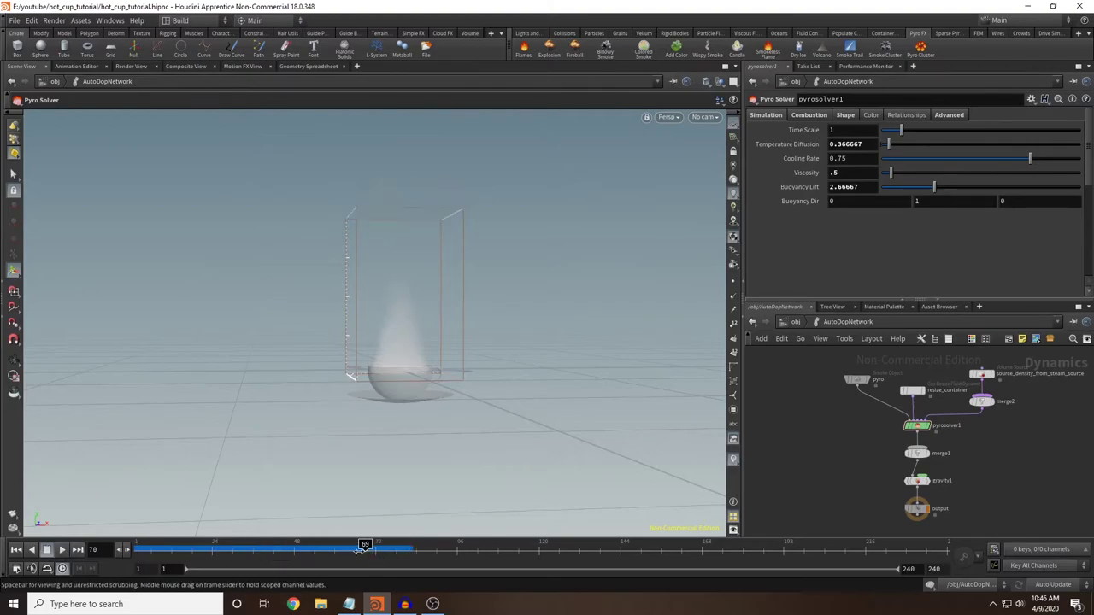
drag(353, 550, 141, 550)
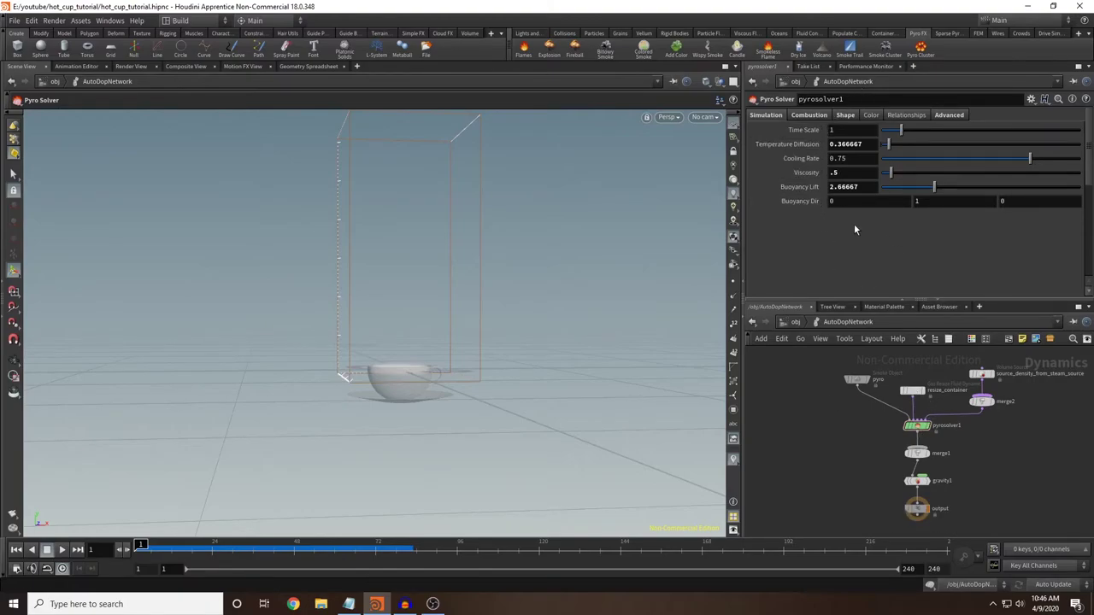
Step: Enable Sharpening, Turbulence and Confinement in the shape settings of pyrosolver1
click(848, 116)
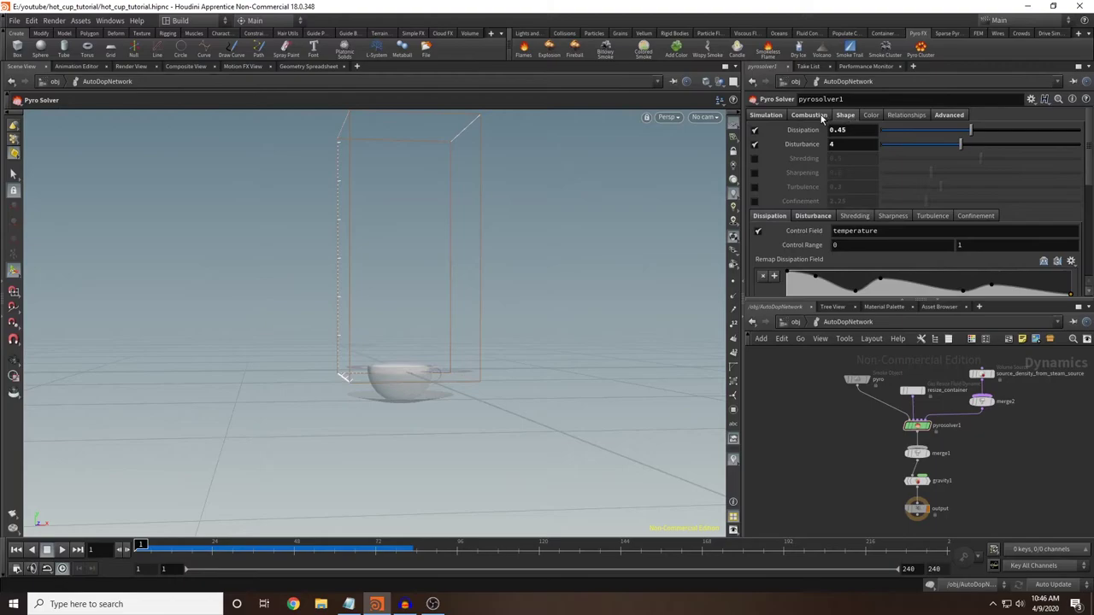
click(808, 115)
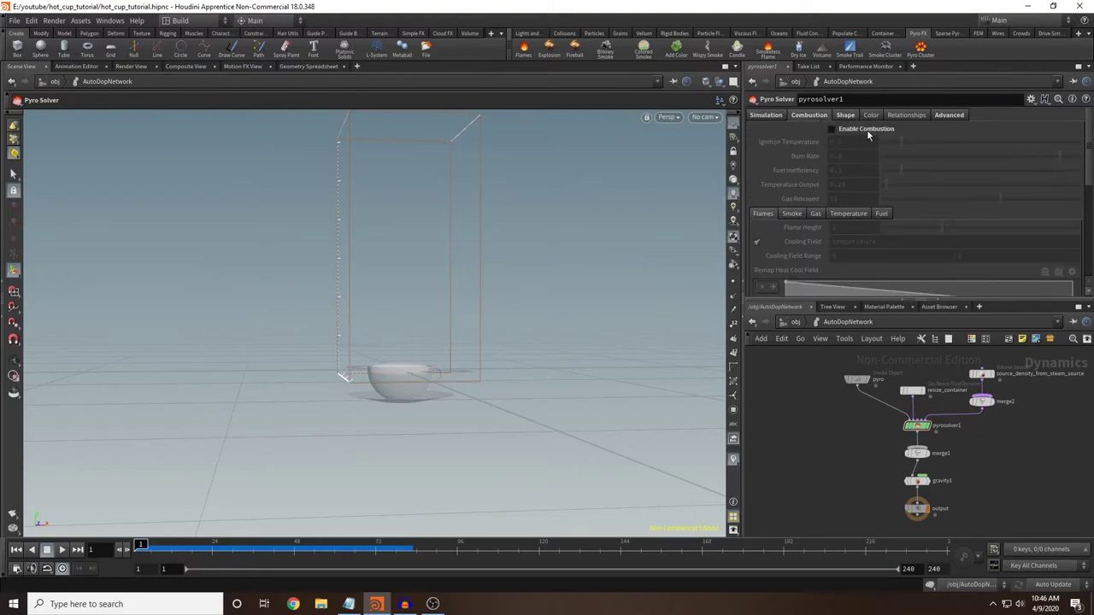
click(870, 117)
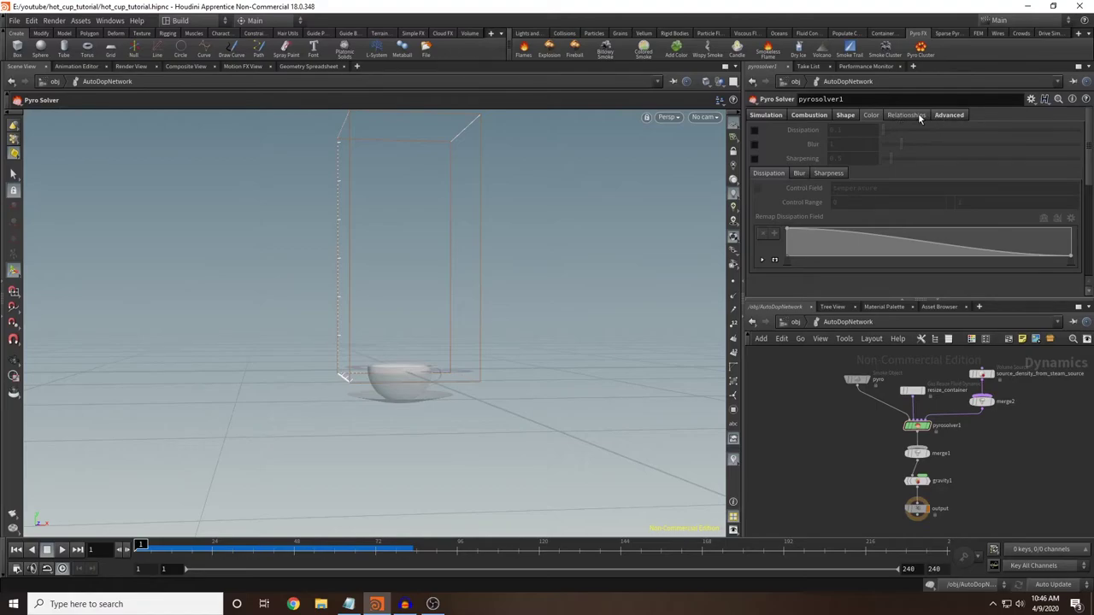
click(845, 116)
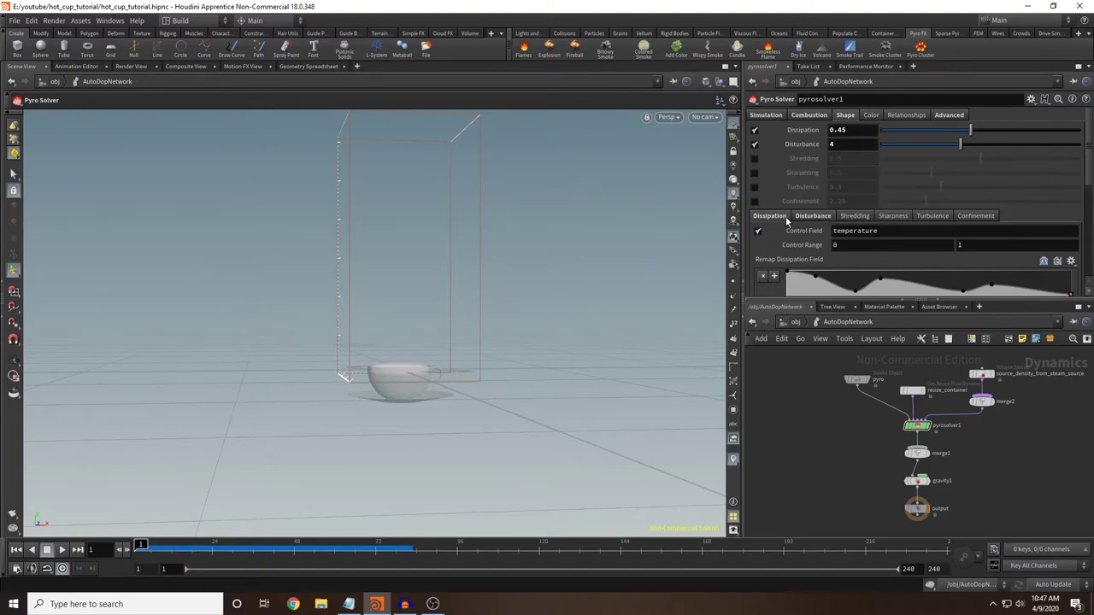
click(754, 173)
click(754, 187)
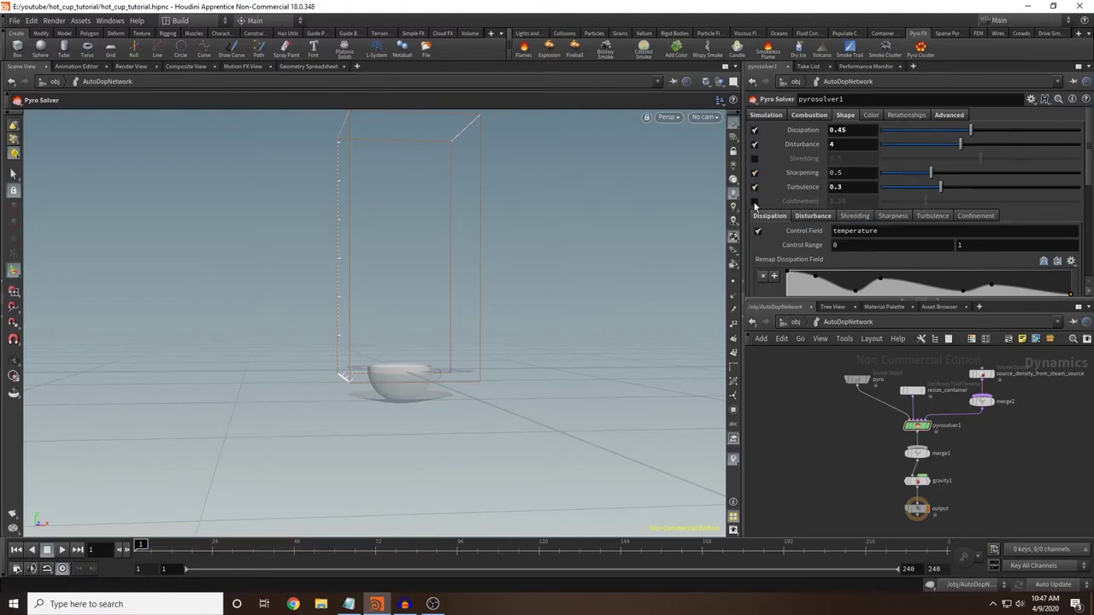
mouse_move(807, 204)
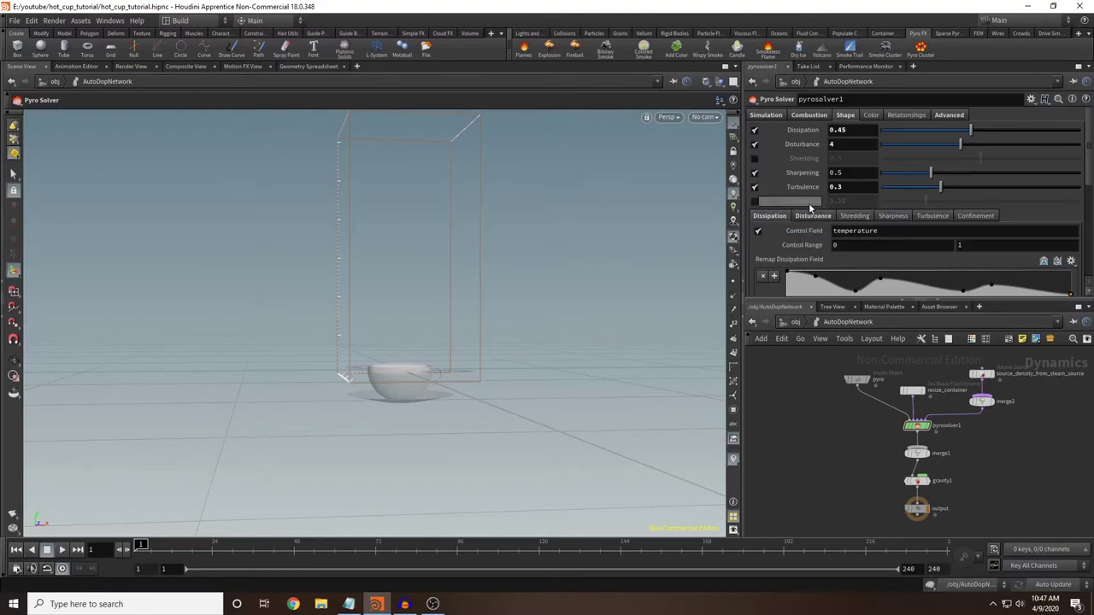
click(756, 201)
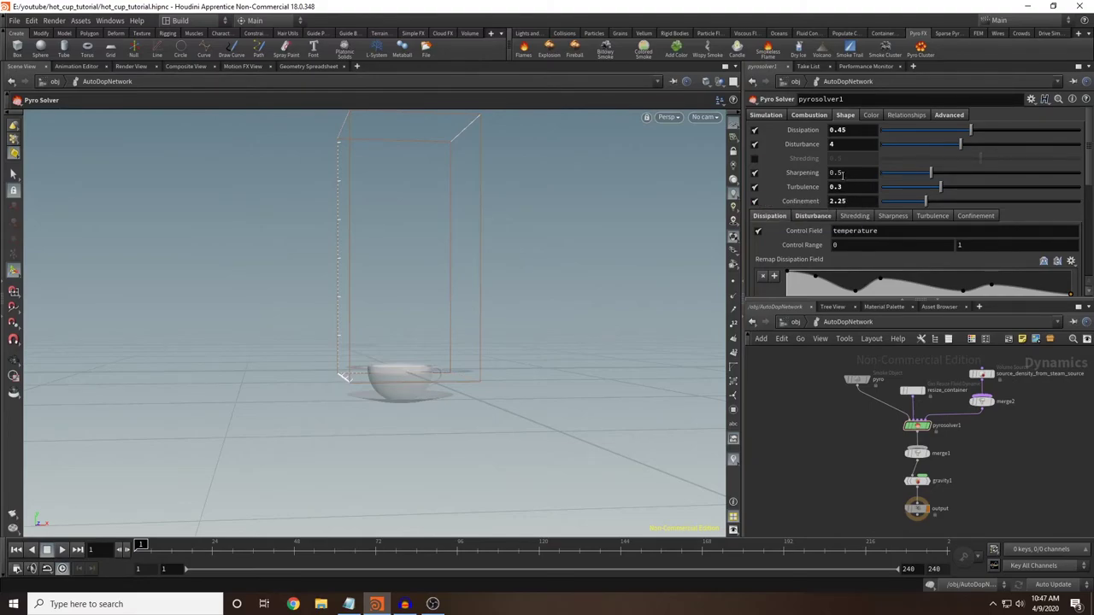
Step: Look through the detailed disturbance, shredding, sharpness and turbulence settings of pyrosolver1
click(816, 216)
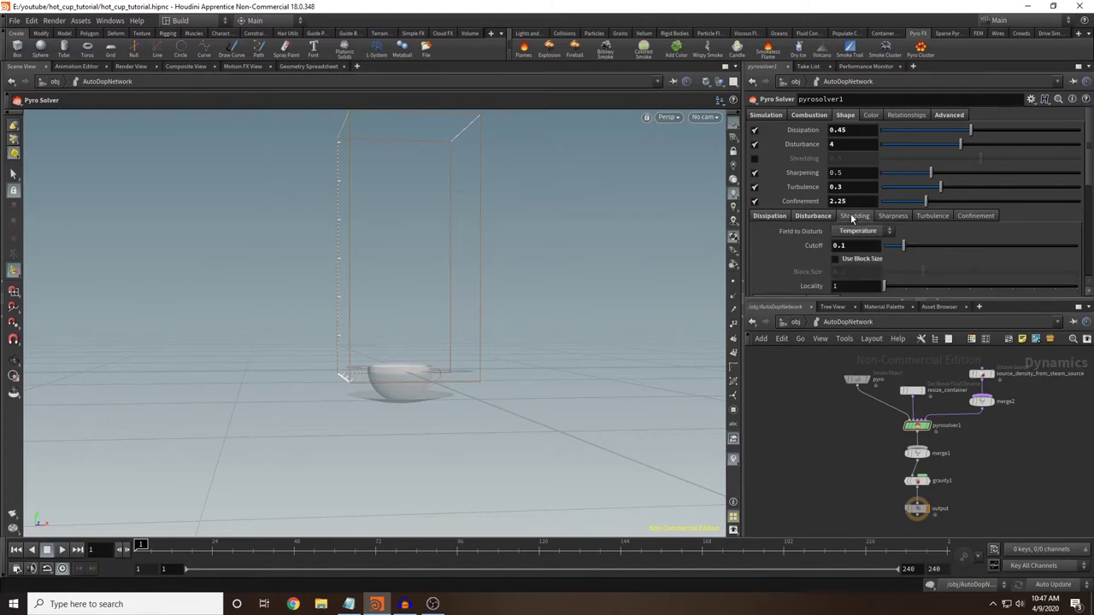
click(852, 217)
click(894, 217)
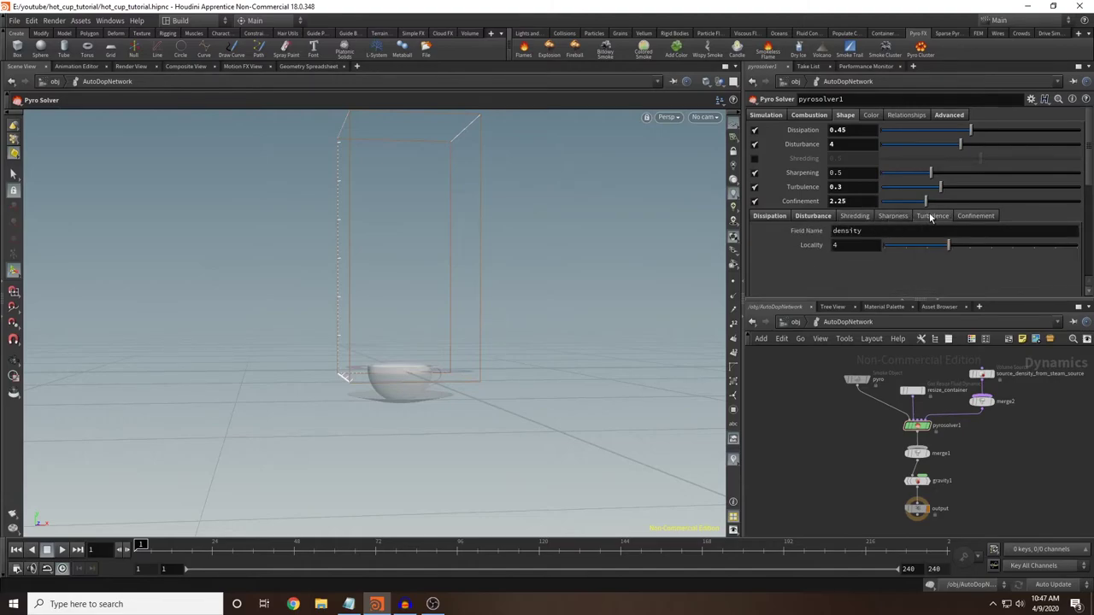
click(932, 218)
scroll(874, 242, down, 2)
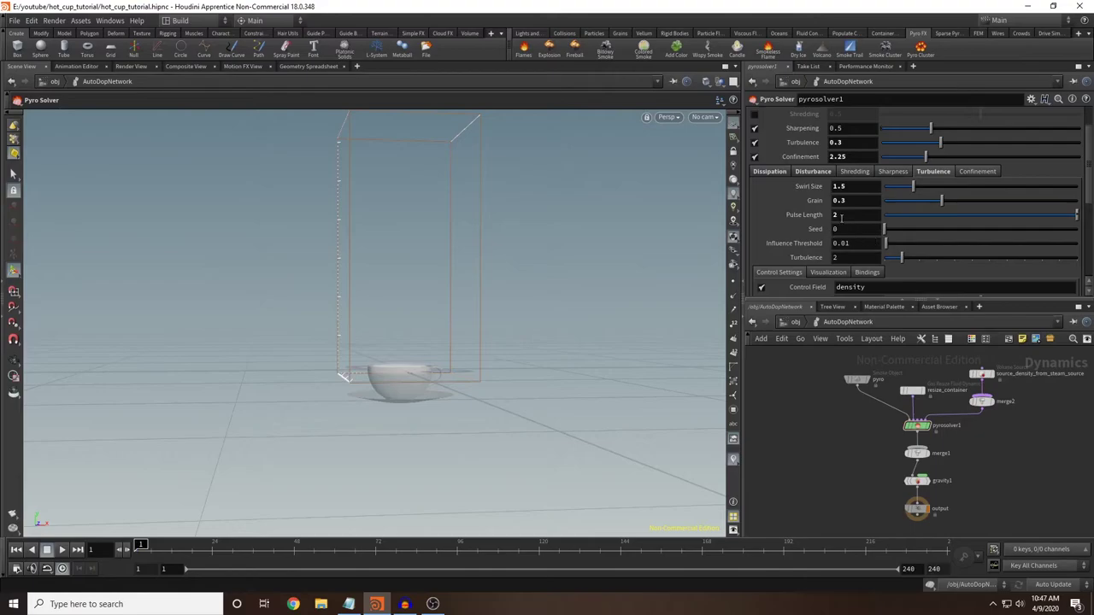
scroll(831, 226, up, 2)
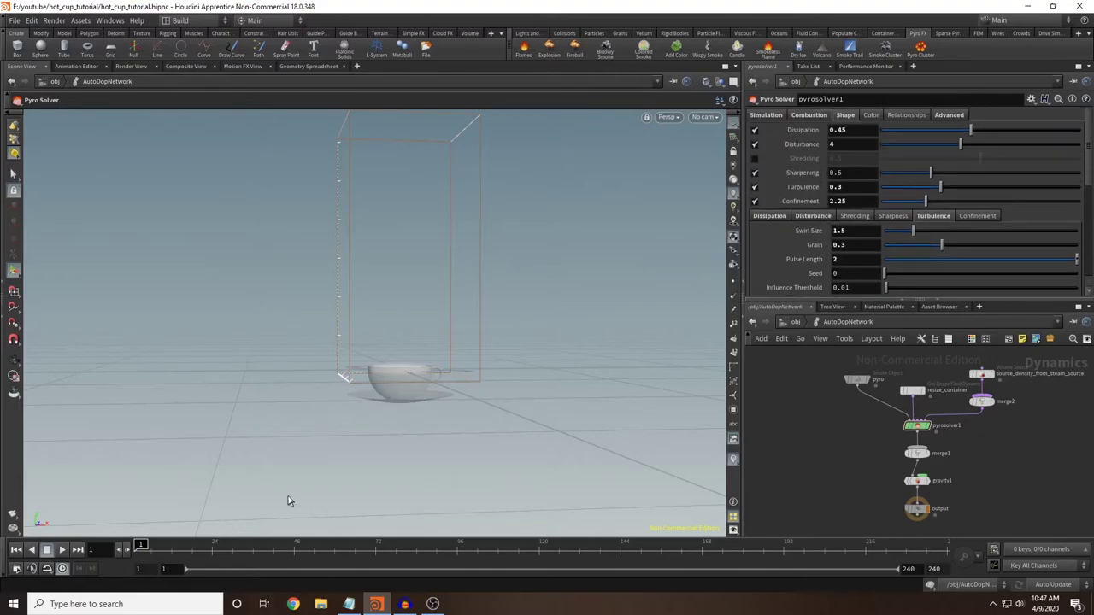
Step: Play the simulation to judge the effect of the enabled shape controls, and return to frame 1
click(62, 550)
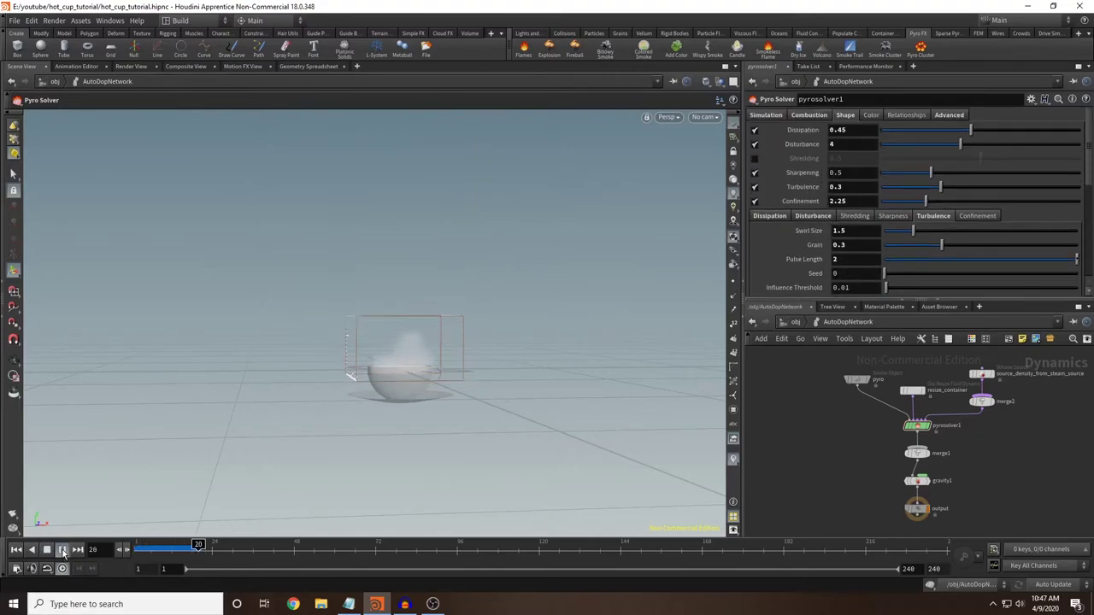
click(61, 550)
mouse_move(163, 549)
mouse_down()
mouse_move(137, 545)
mouse_move(306, 532)
mouse_move(139, 532)
mouse_up()
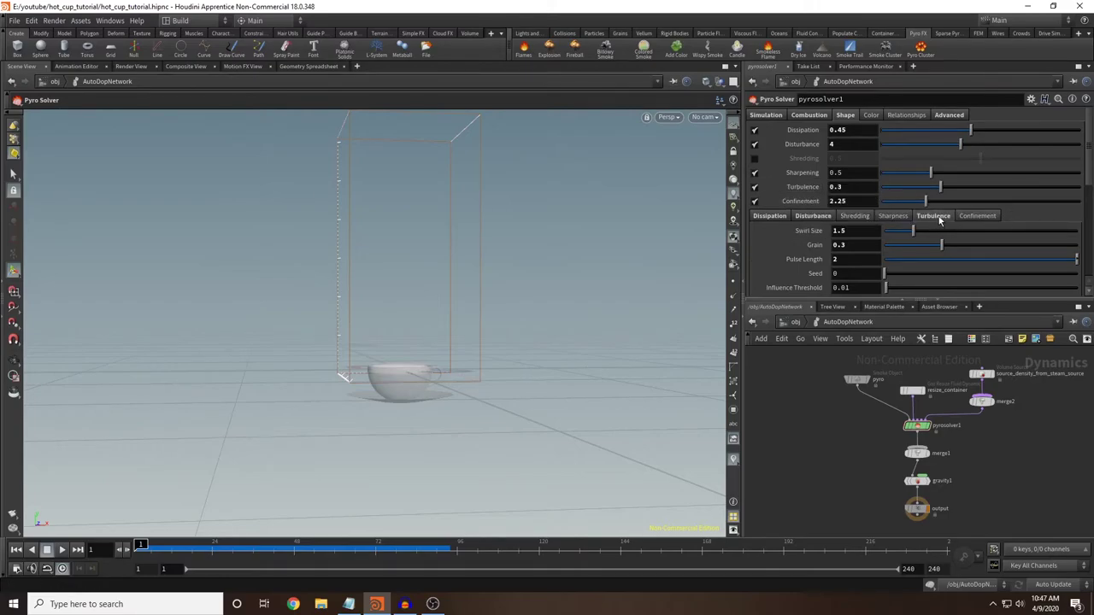
Step: Set the turbulence swirl size of pyrosolver1 to 2, play the simulation and return to frame 1
drag(862, 231, 817, 242)
text(2)
key(Return)
click(61, 550)
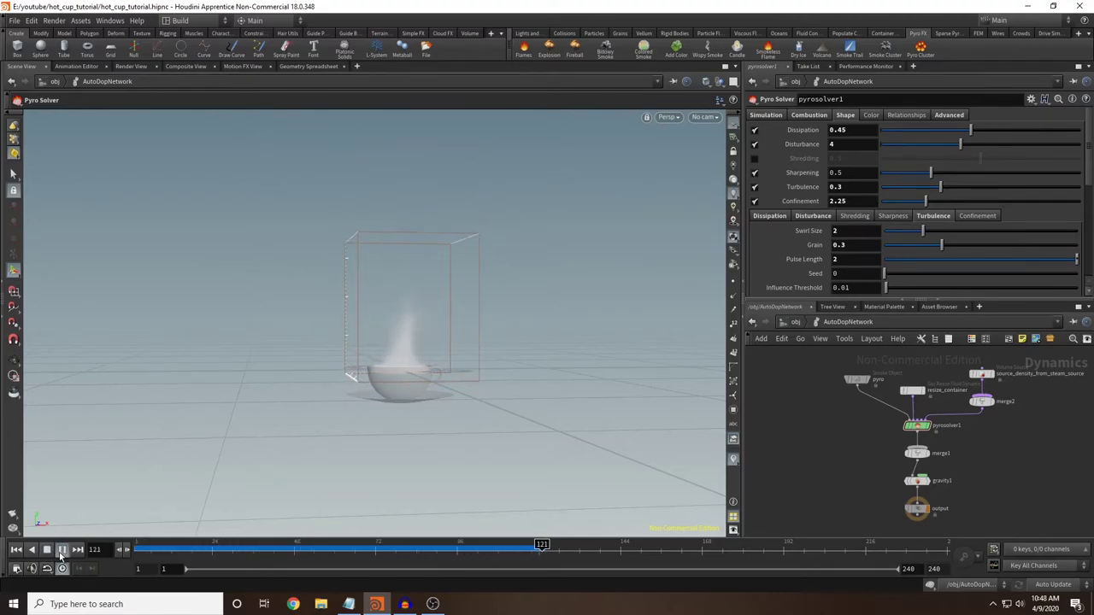
click(16, 550)
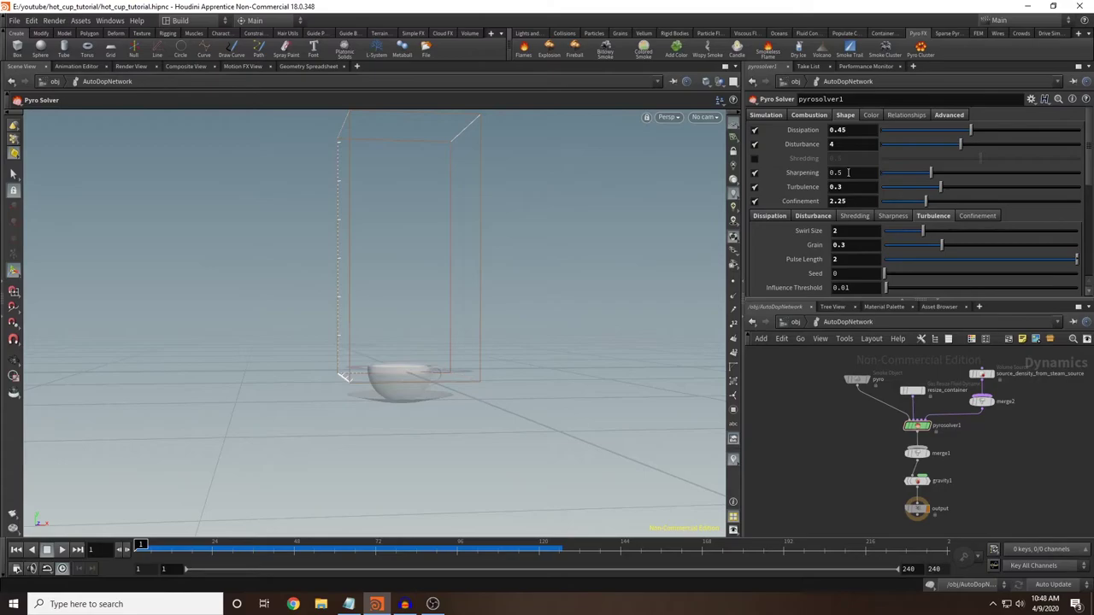
Step: Set the sharpening of pyrosolver1 to 0.6, play the simulation and scrub to frame 97 to inspect the steam
click(838, 173)
click(856, 173)
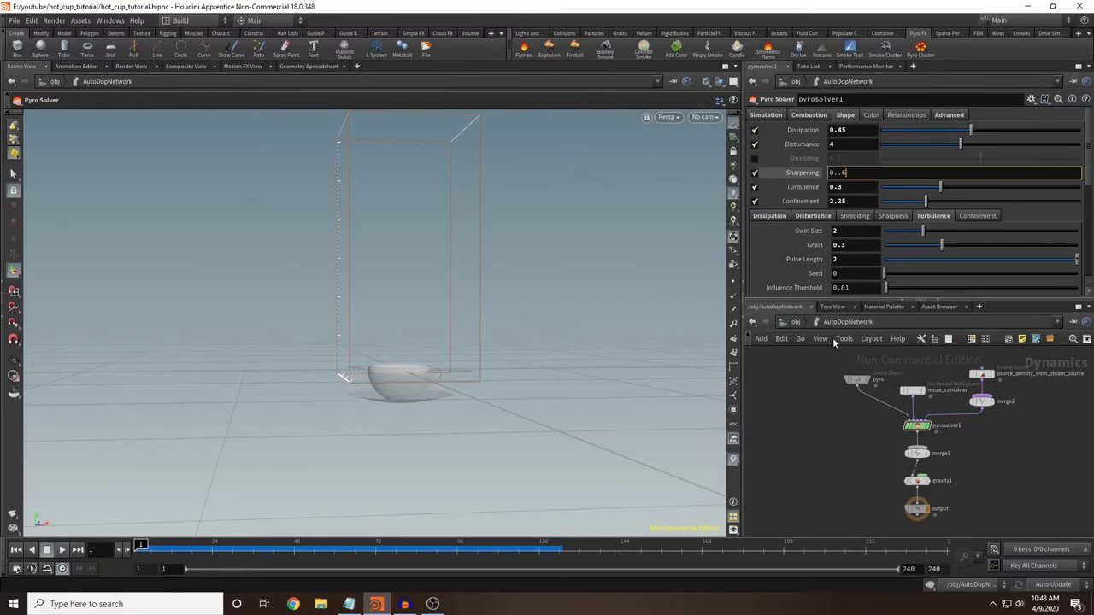
key(BackSpace)
key(BackSpace)
text(.6)
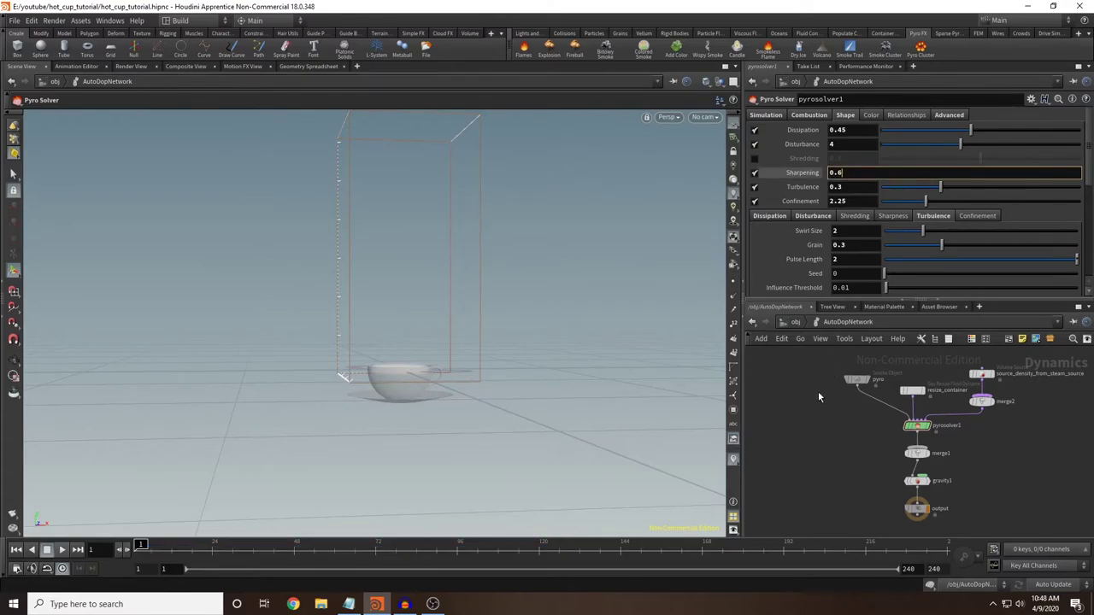
key(Return)
click(63, 550)
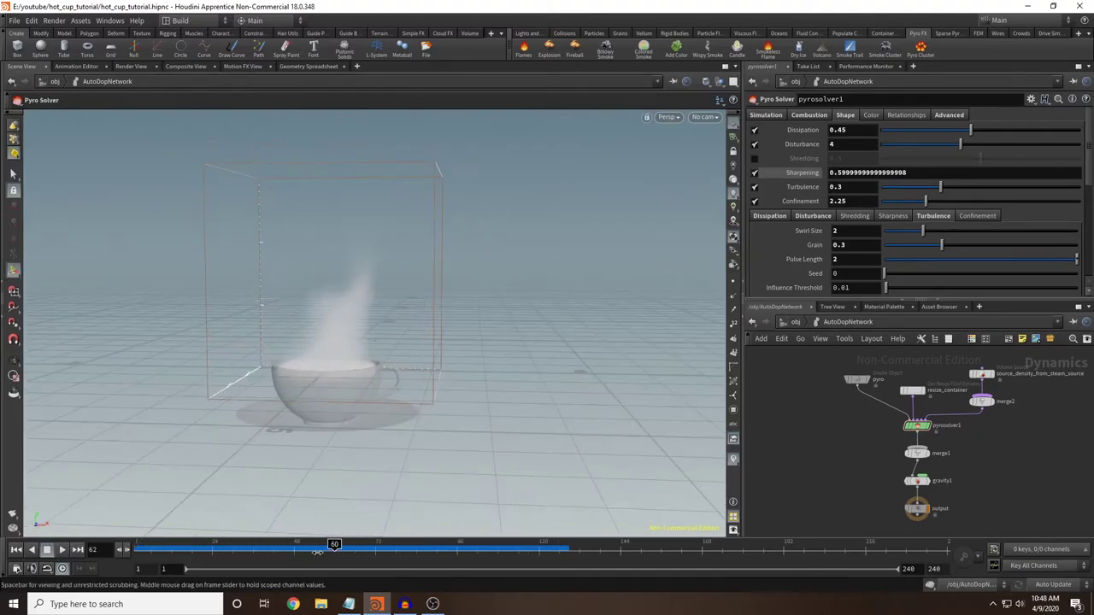
drag(325, 551, 460, 509)
alt+drag(491, 296, 561, 279)
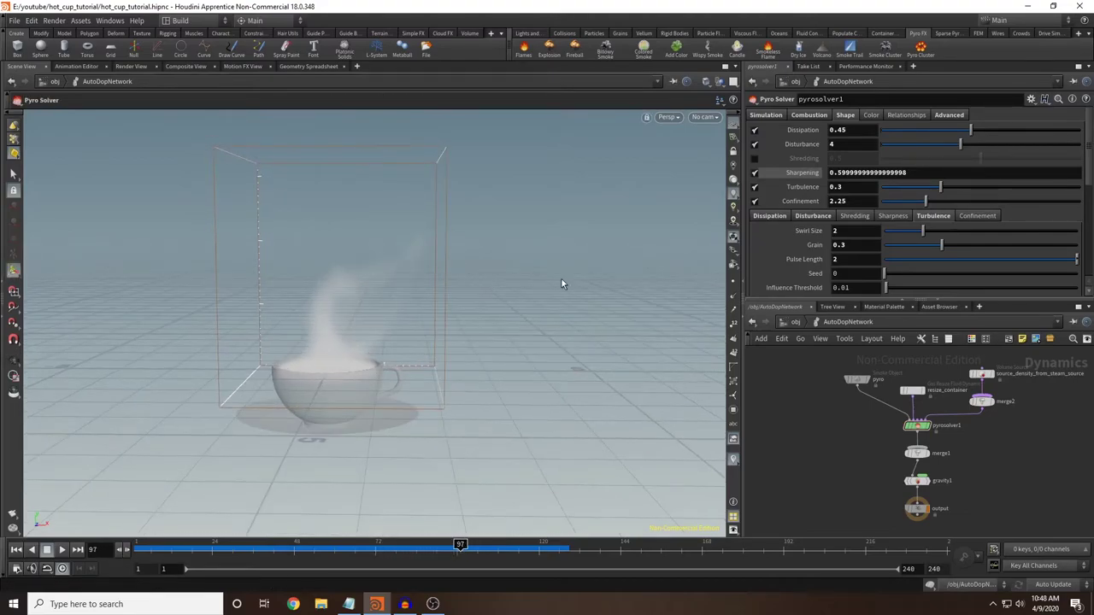
Step: Widen the pyro container along X to a size of about 4.9, replay the simulation and return to frame 1
click(856, 379)
drag(446, 168, 493, 169)
mouse_move(140, 546)
mouse_down()
mouse_move(397, 537)
mouse_move(141, 545)
mouse_up()
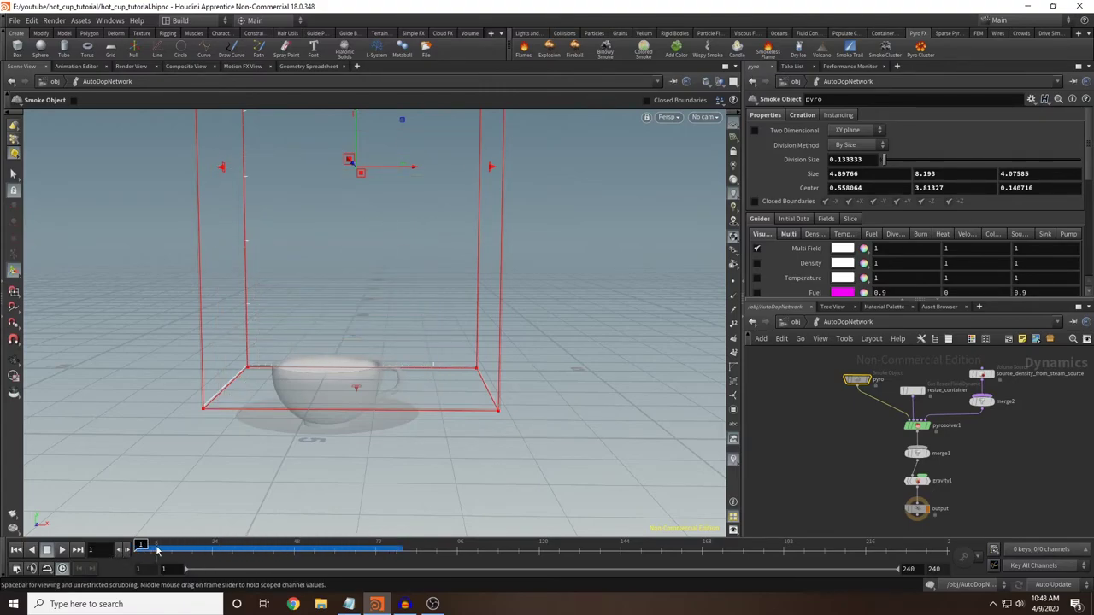
key(Escape)
mouse_move(501, 439)
mouse_down()
mouse_move(540, 428)
mouse_move(504, 432)
mouse_up()
drag(140, 545, 136, 522)
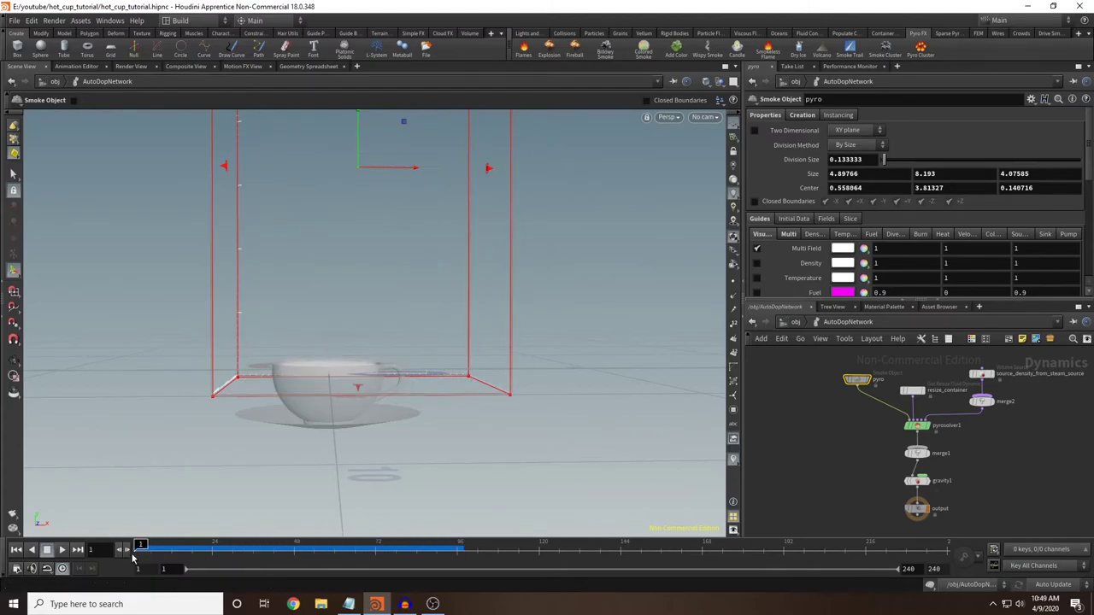
Step: Try a division size of 0.01 on the pyro smoke object and play the simulation from the first frame
click(918, 428)
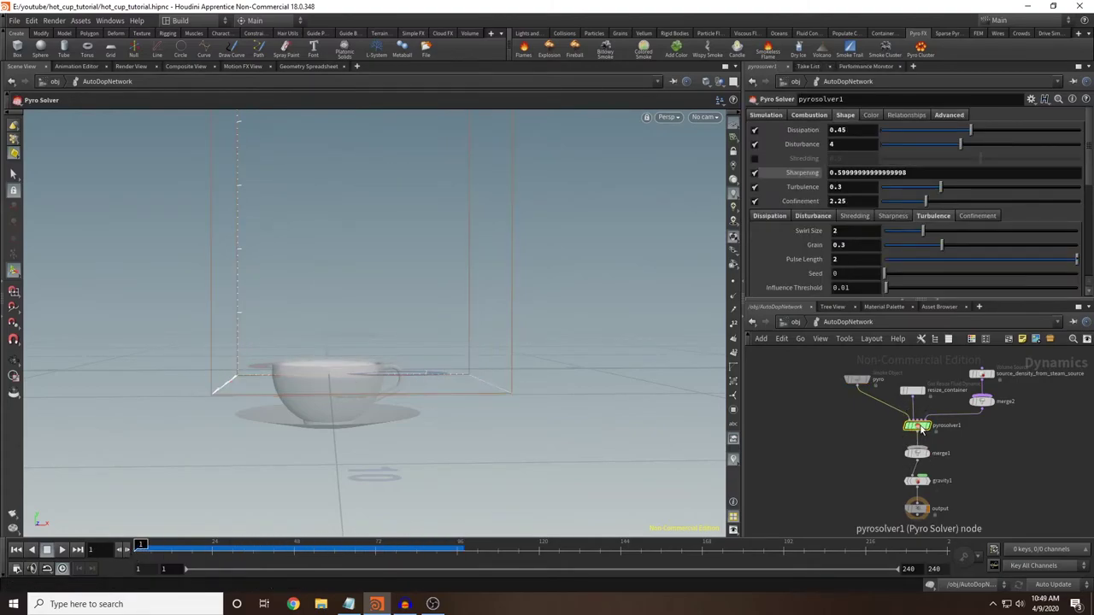
click(857, 379)
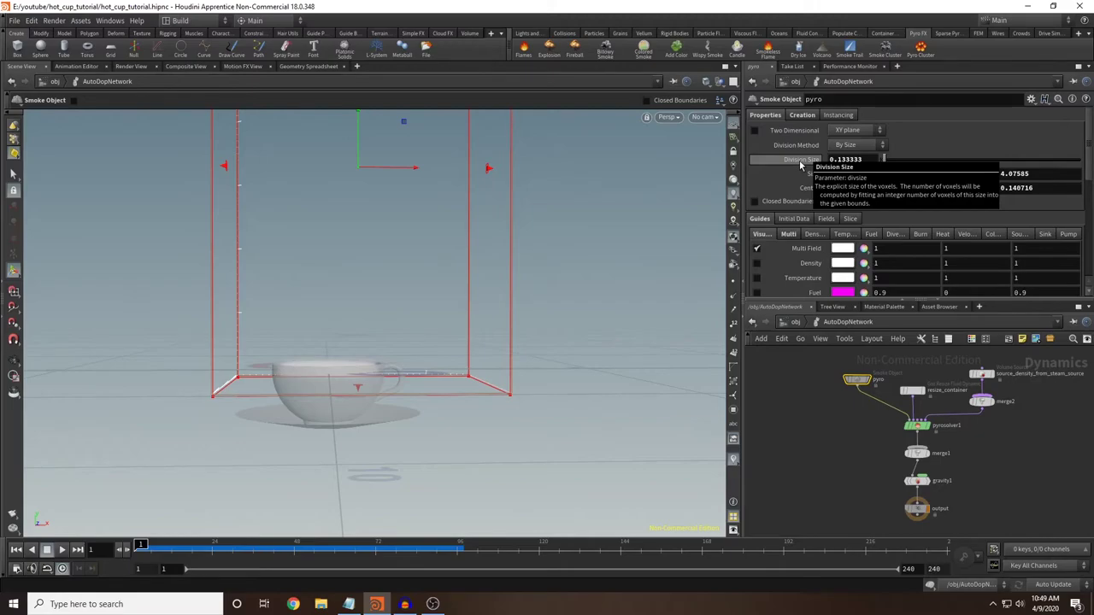
drag(308, 549, 142, 549)
double_click(845, 160)
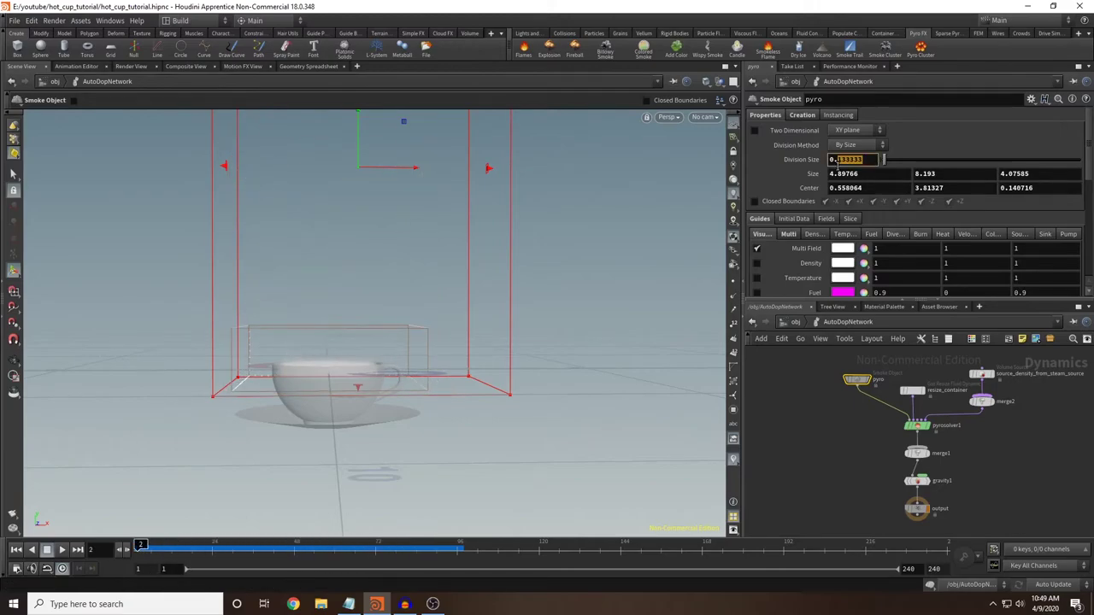
text(01)
click(803, 480)
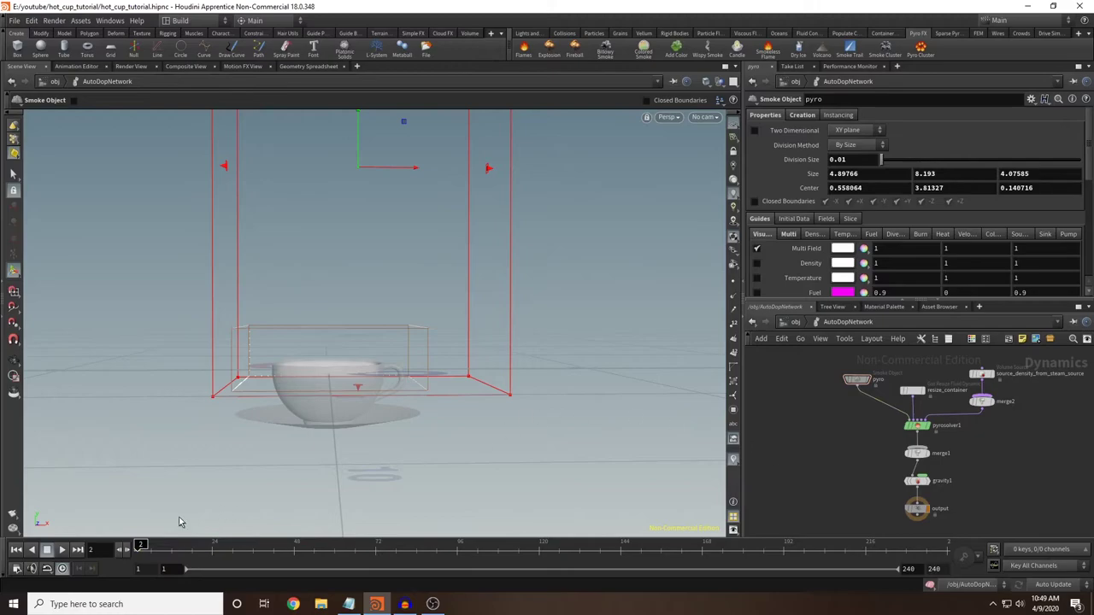
click(16, 549)
click(61, 550)
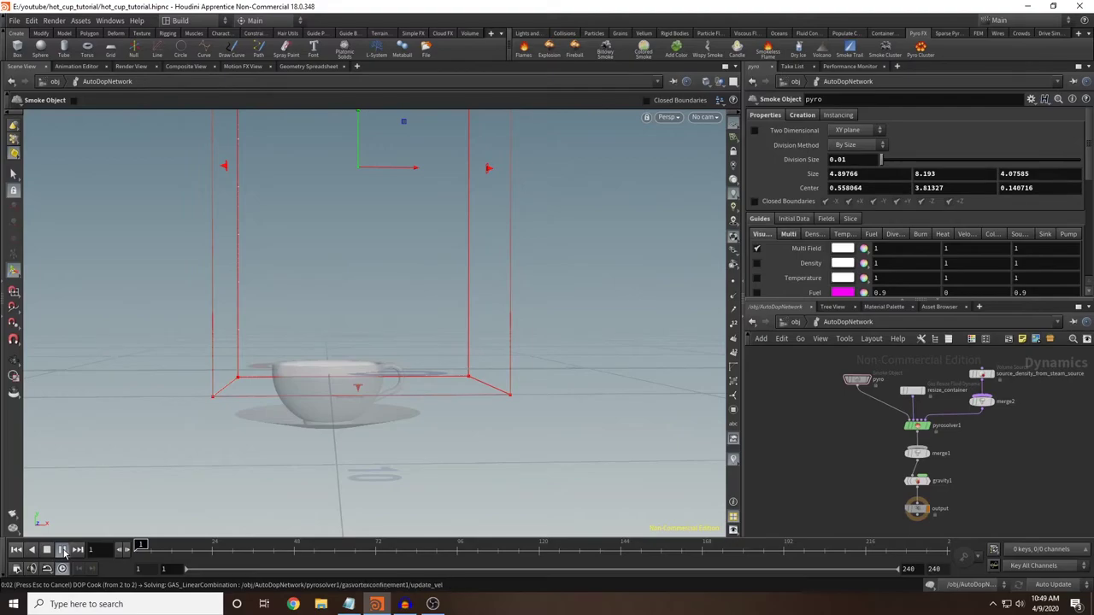
key(Escape)
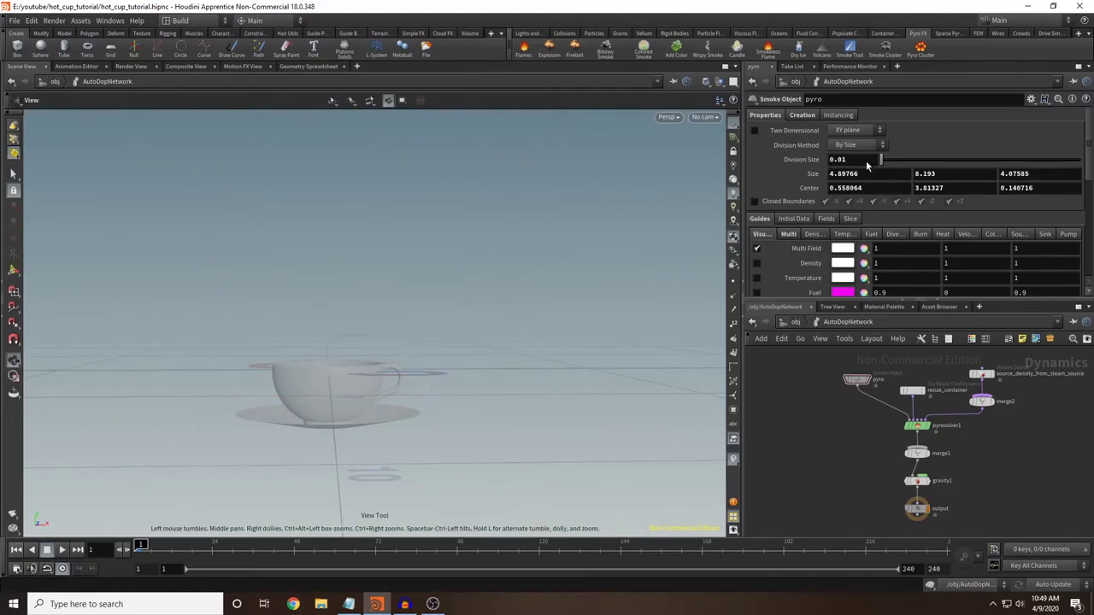
Step: Set the division size of the pyro smoke object to 0.05, play the simulation and scrub back to frame 1
click(849, 160)
key(BackSpace)
text(5)
key(Return)
click(62, 549)
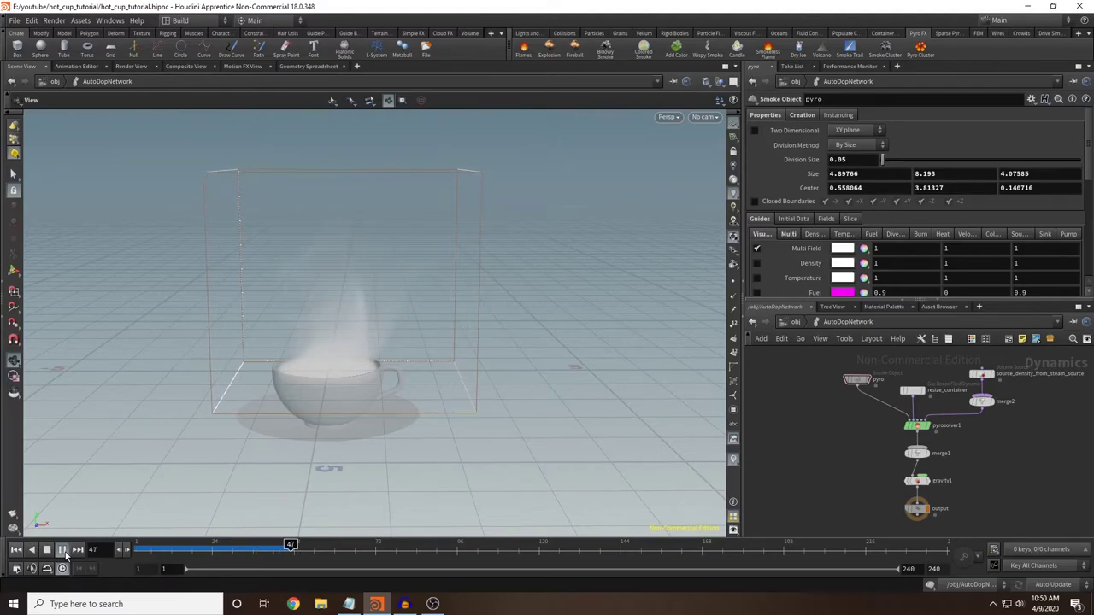
click(62, 550)
drag(175, 548, 140, 550)
Step: Go inside the pyro_import object and make import_pyrofields the displayed node
click(917, 425)
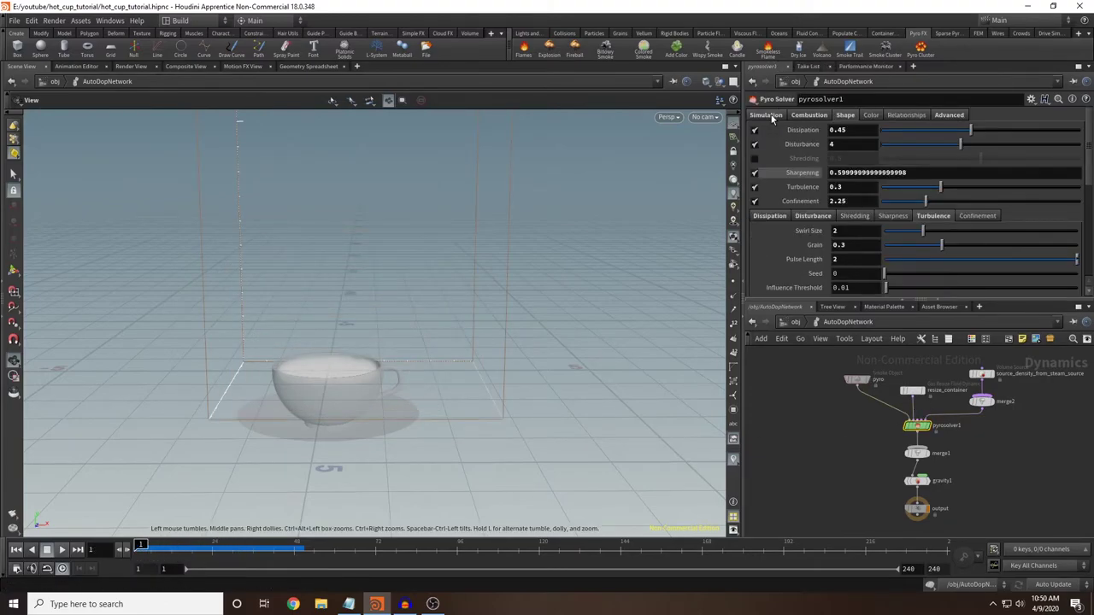
click(797, 323)
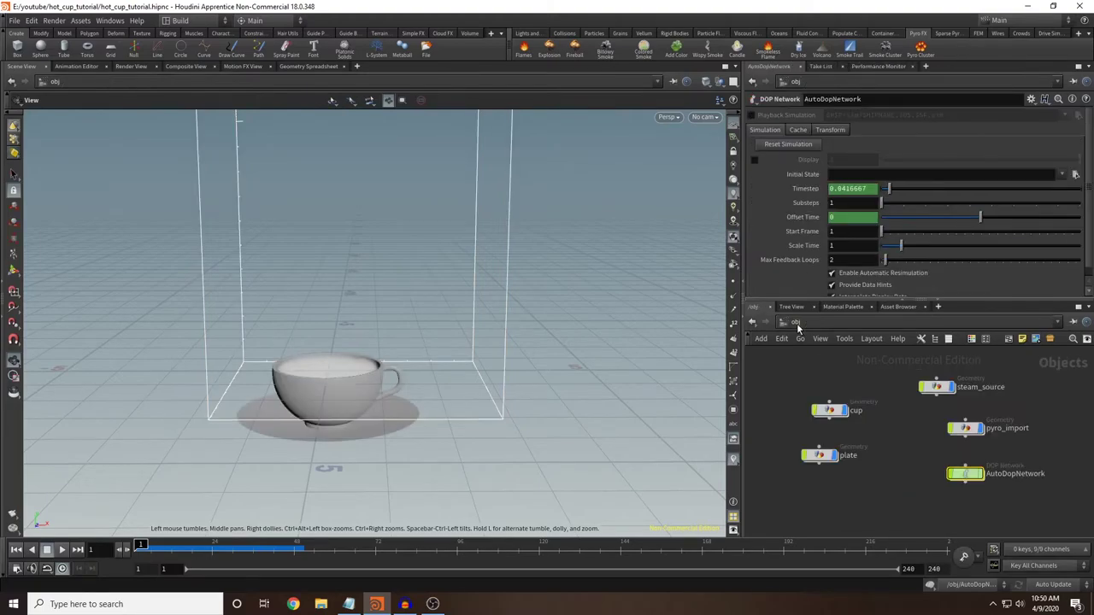
double_click(967, 429)
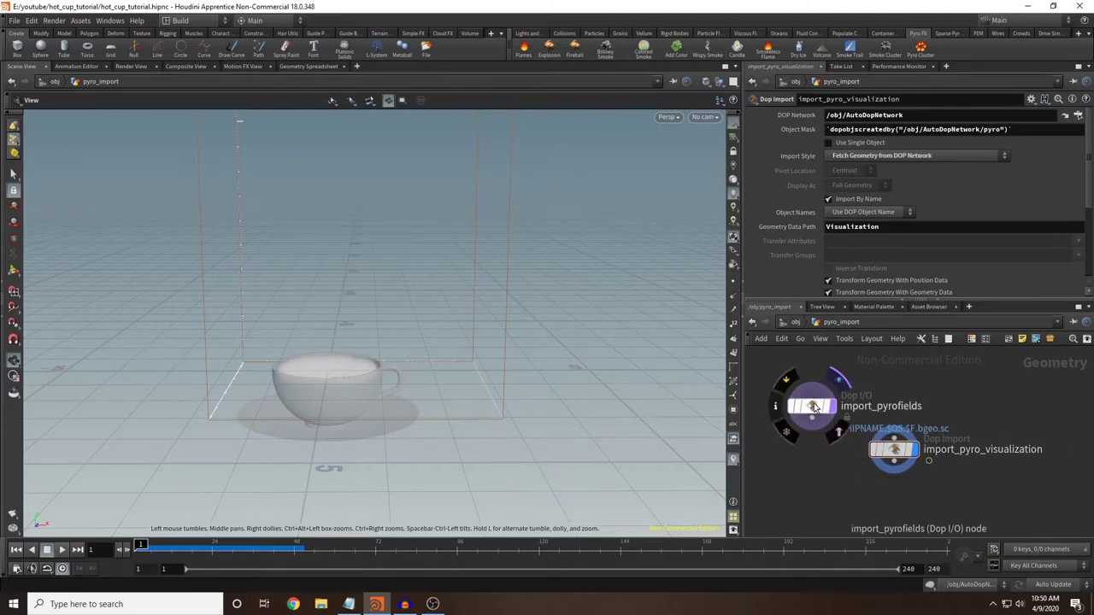
click(812, 408)
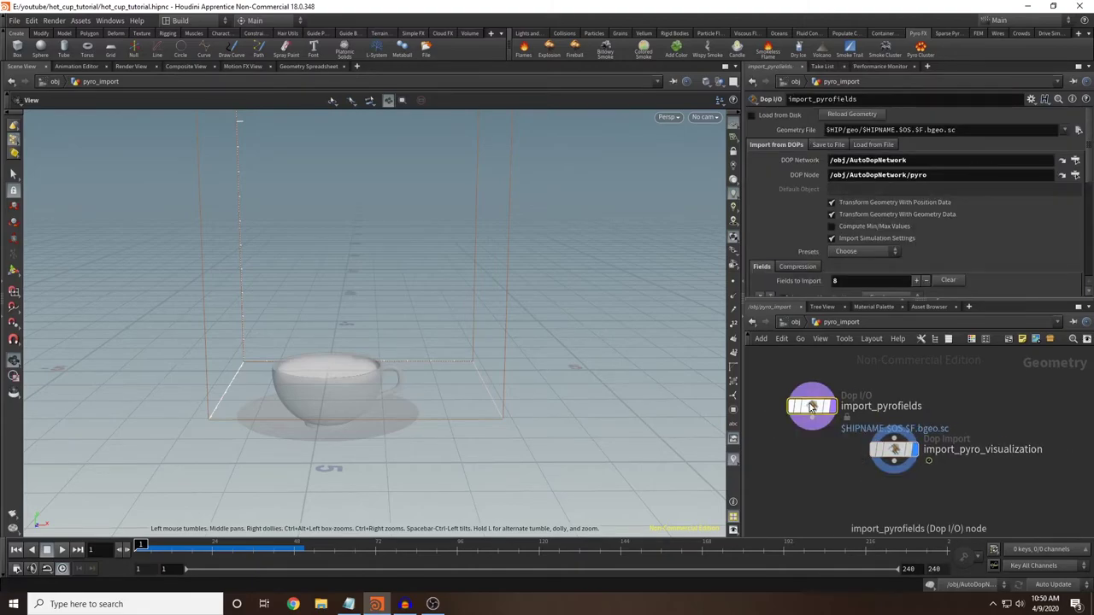
click(838, 379)
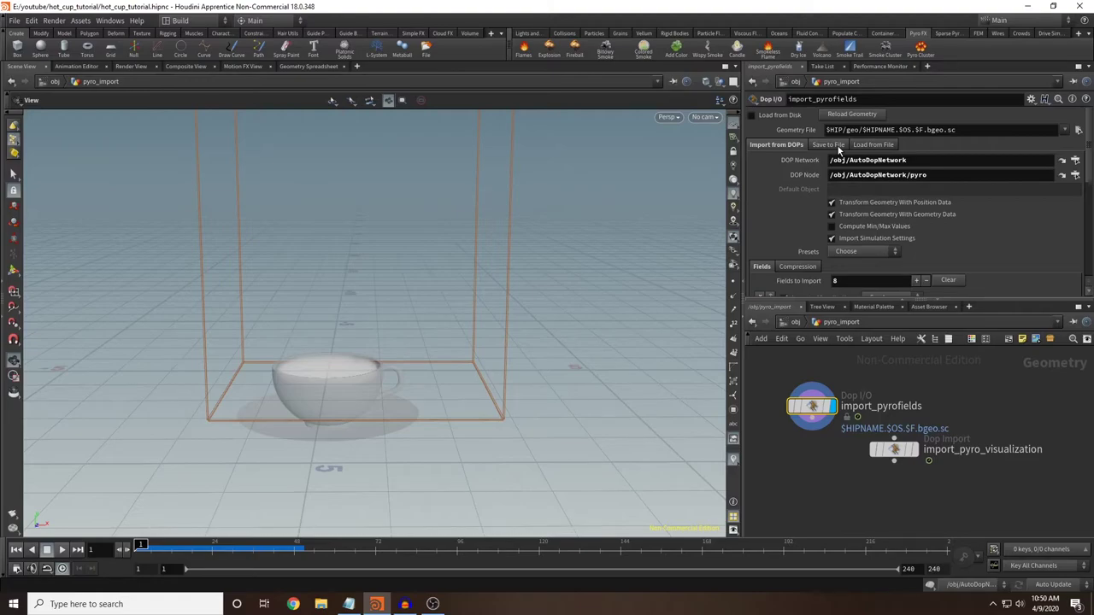
Step: Set the geometry file of import_pyrofields to $HIP/geo/steam.$F.bgeo.sc and show its save-to-file settings
drag(864, 131, 900, 132)
double_click(911, 129)
click(906, 130)
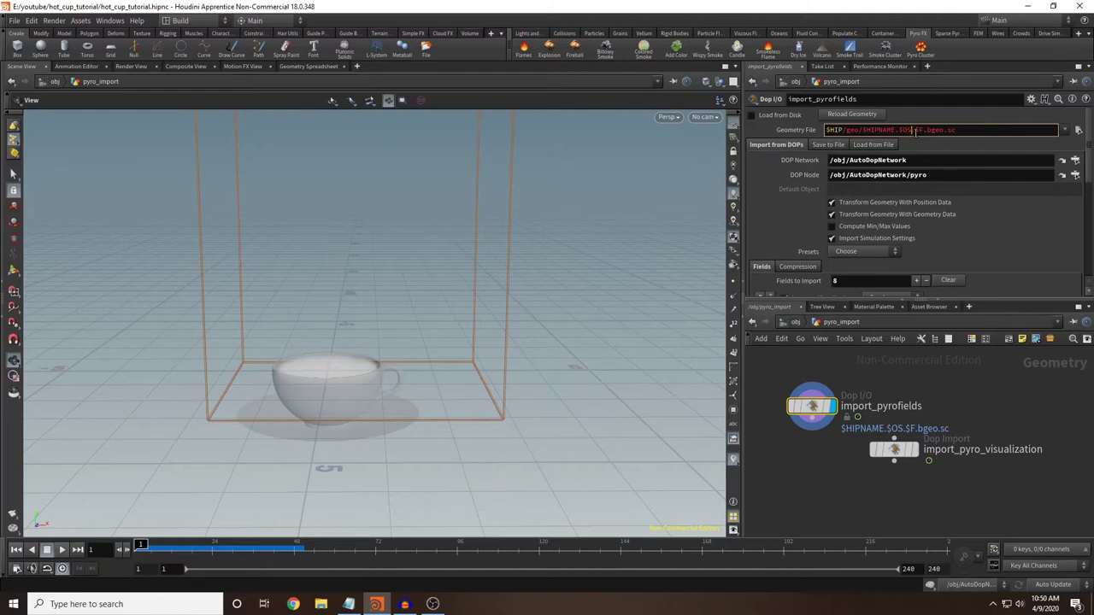
key(BackSpace)
key(BackSpace)
key(BackSpace)
key(BackSpace)
key(BackSpace)
key(BackSpace)
key(BackSpace)
key(BackSpace)
key(BackSpace)
key(BackSpace)
key(BackSpace)
key(BackSpace)
text(steam)
click(830, 145)
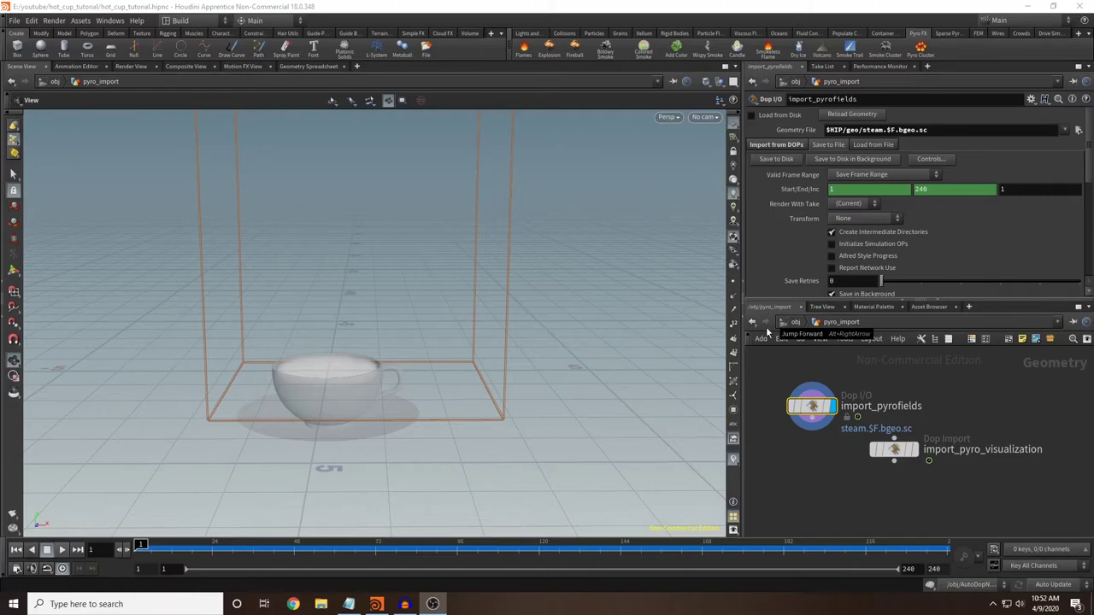
Step: Enable loading from disk on import_pyrofields, play the cached steam and scrub back to frame 1
click(752, 115)
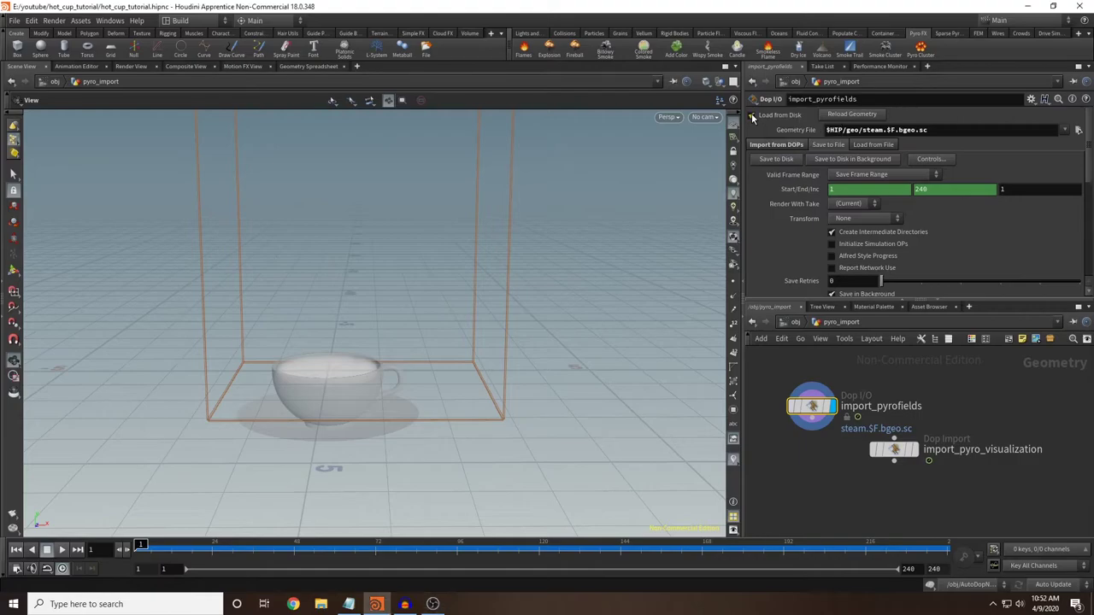
click(62, 550)
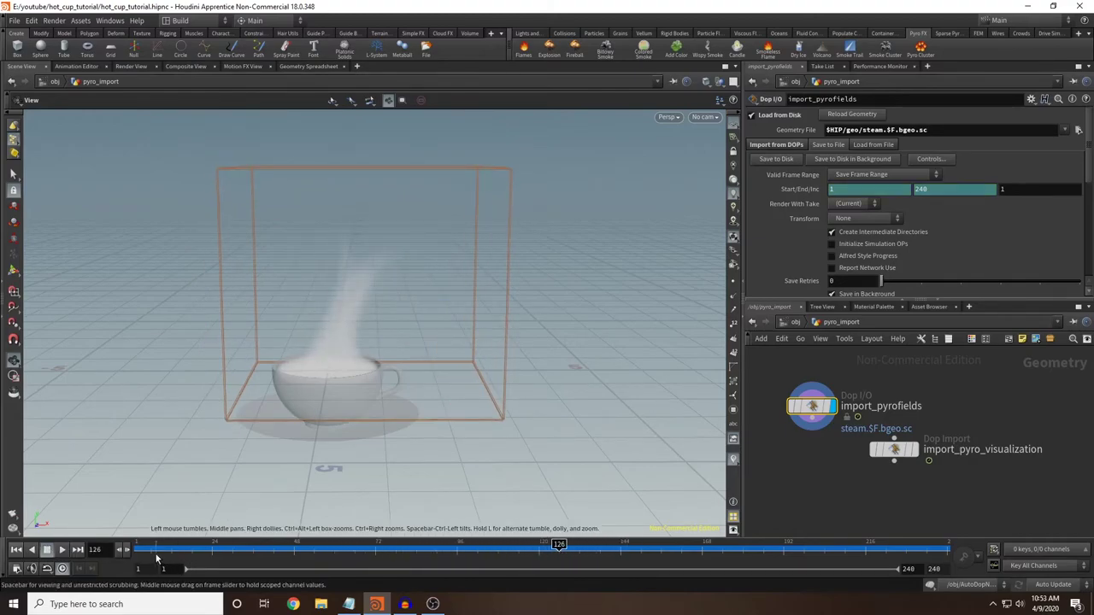
drag(157, 553, 135, 552)
Step: Return to the object level and go inside the steam_source object
click(796, 322)
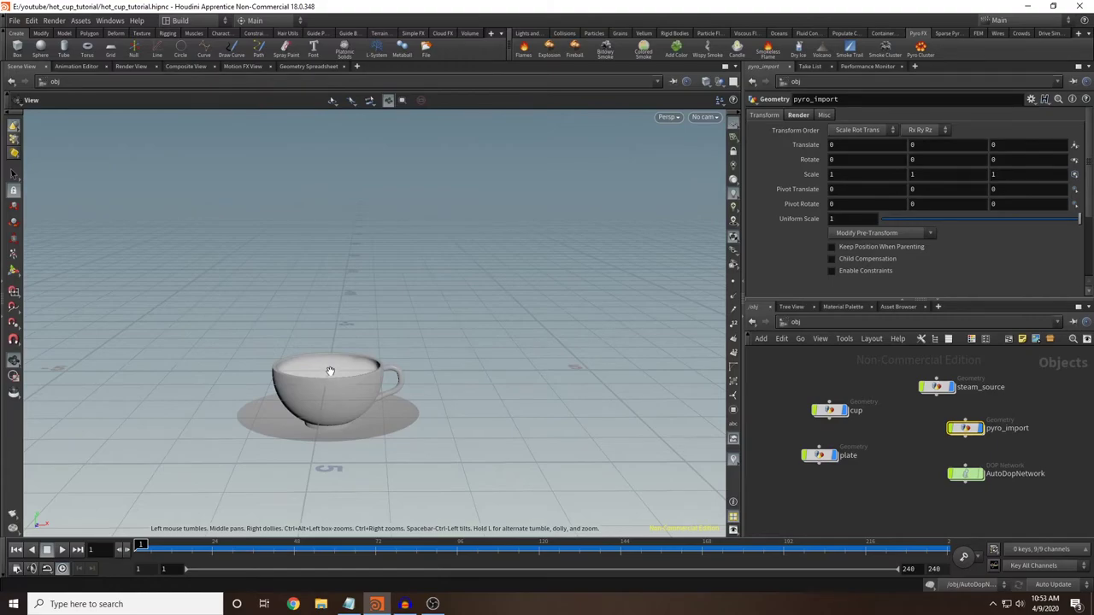
drag(382, 319, 396, 347)
scroll(396, 347, up, 3)
middle_drag(396, 347, 450, 359)
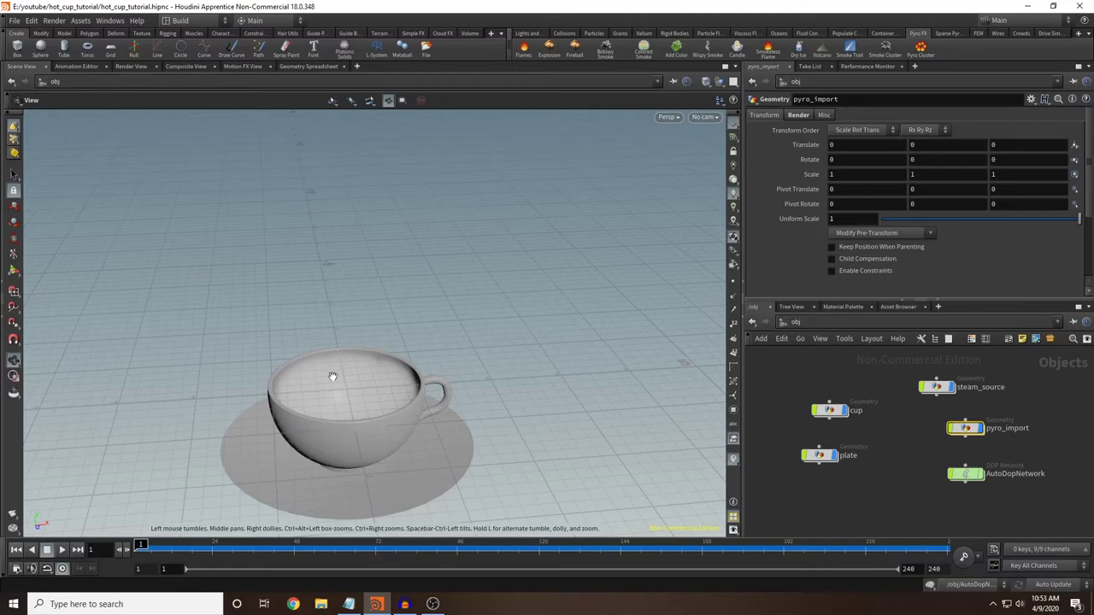
double_click(933, 387)
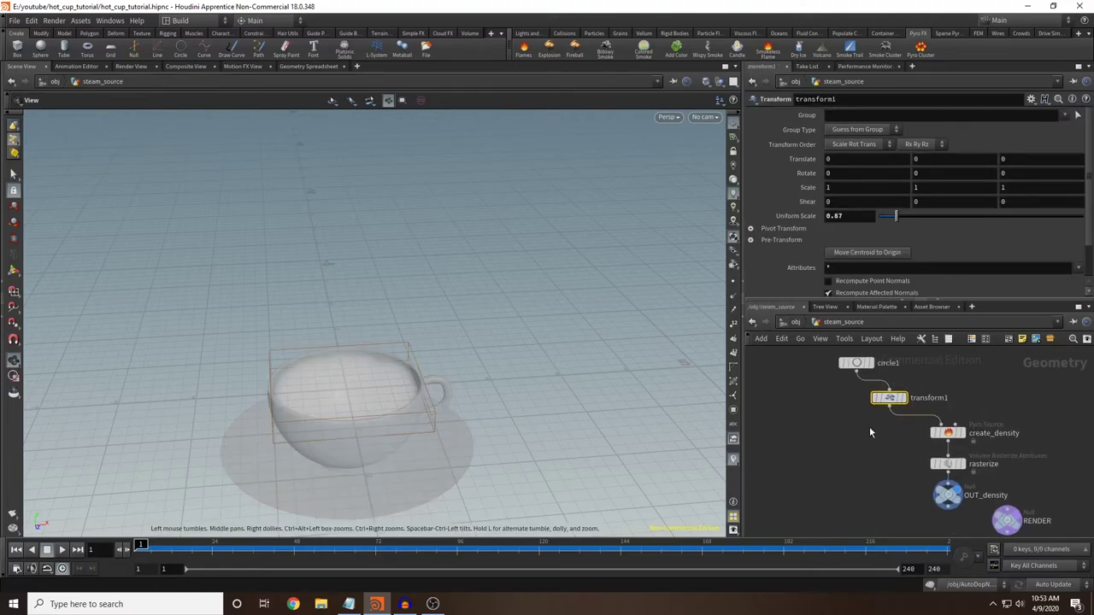
Step: Add a null node fed by circle1 in steam_source and name it OUT_LIQUID
mouse_move(948, 434)
middle_drag(815, 406, 839, 407)
key(Tab)
text(null)
key(Return)
click(802, 426)
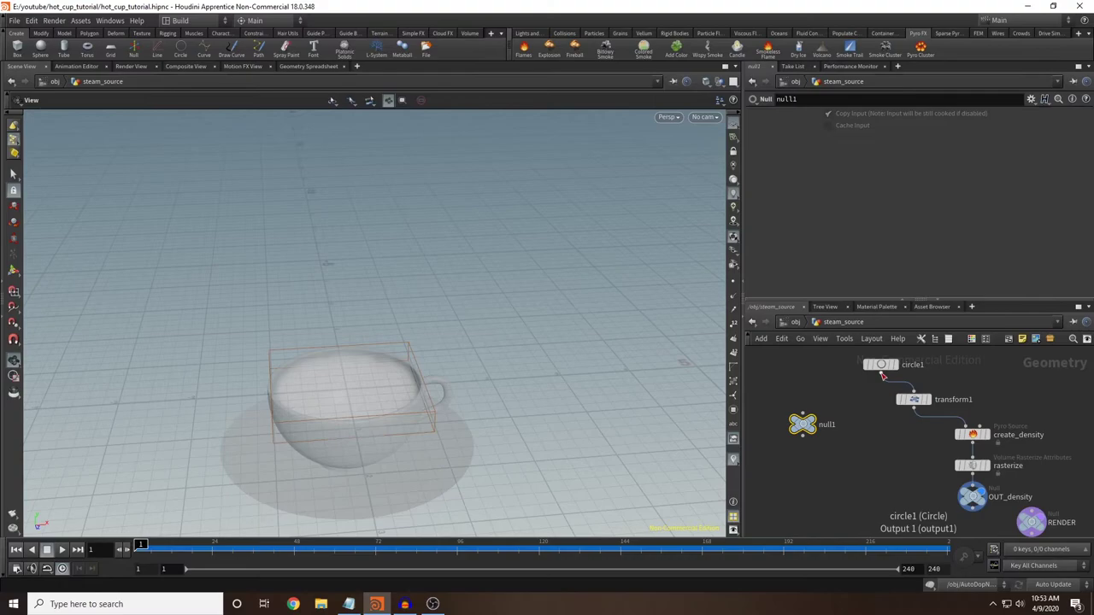
drag(881, 374, 802, 414)
double_click(825, 427)
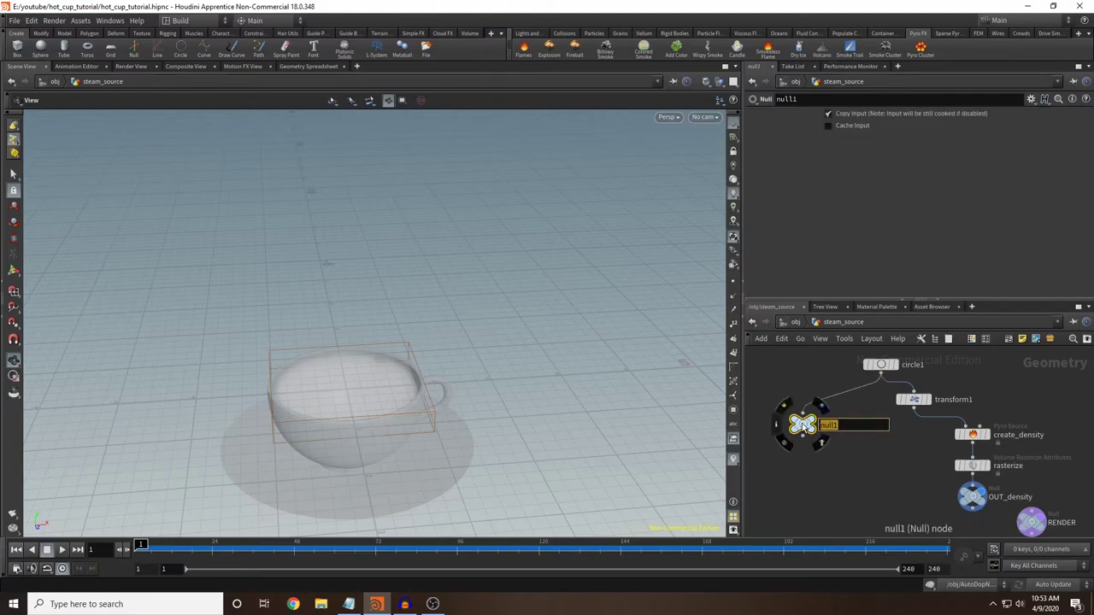
text(OUT_LIQUID)
key(Return)
Step: Create a geometry object named liquid at the object level
click(796, 323)
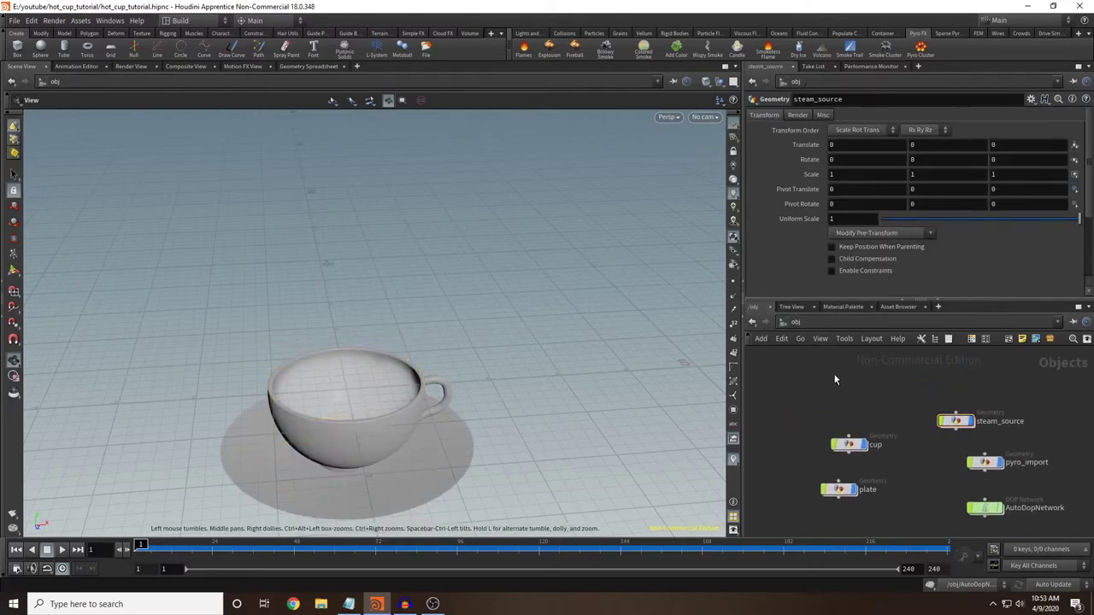
key(Tab)
text(geo)
key(Return)
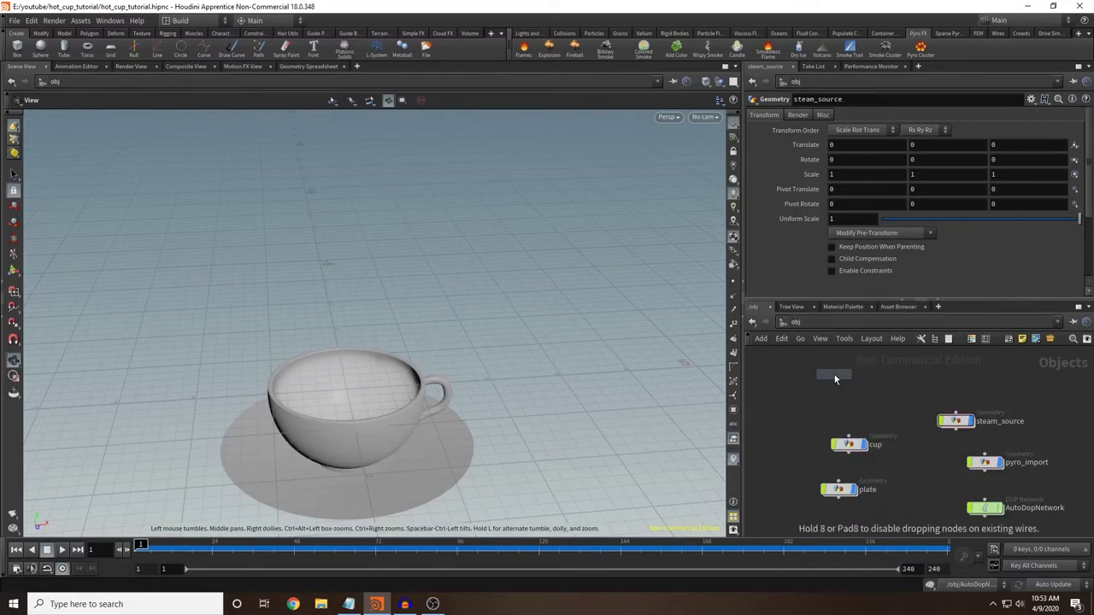
click(836, 378)
click(880, 378)
drag(881, 378, 645, 354)
text(lliquid)
key(Return)
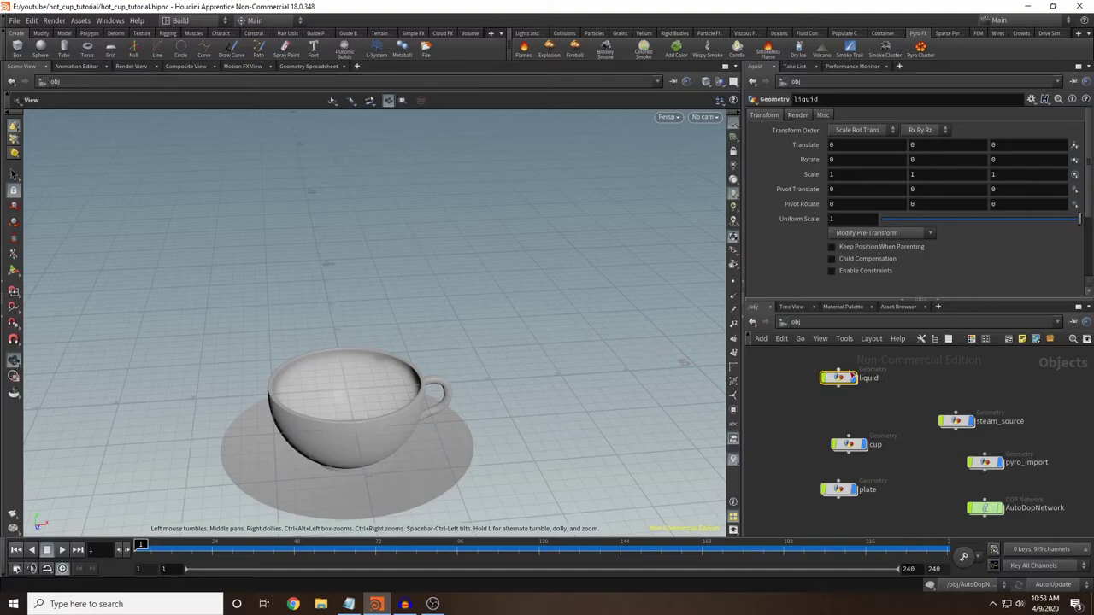
Step: Inside the liquid object, add an Object Merge node that brings in /obj/steam_source/OUT_LIQUID
double_click(843, 377)
key(Tab)
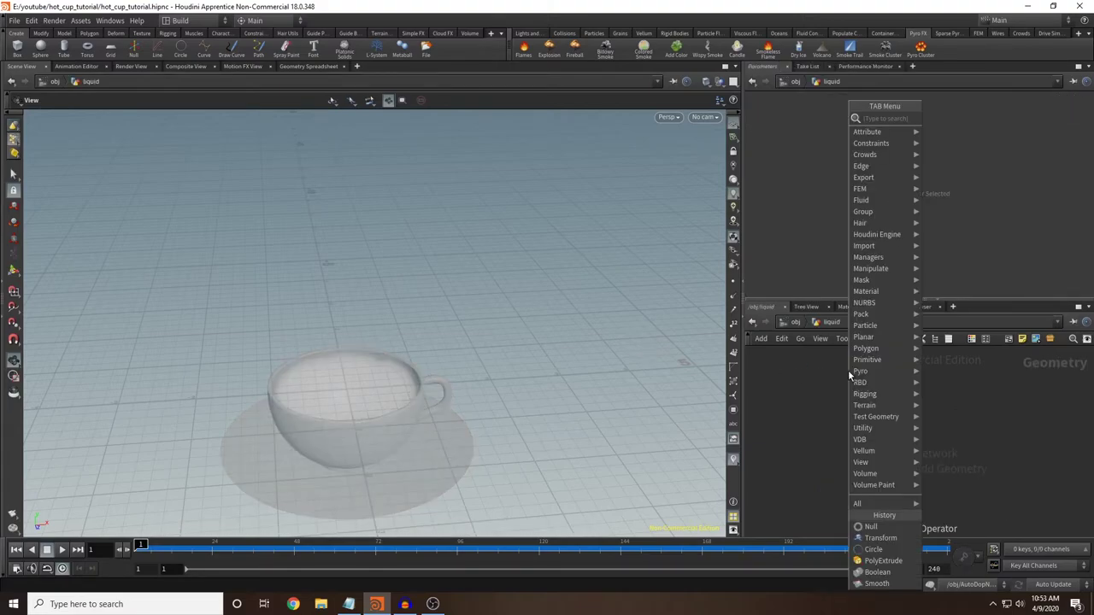
text(object me)
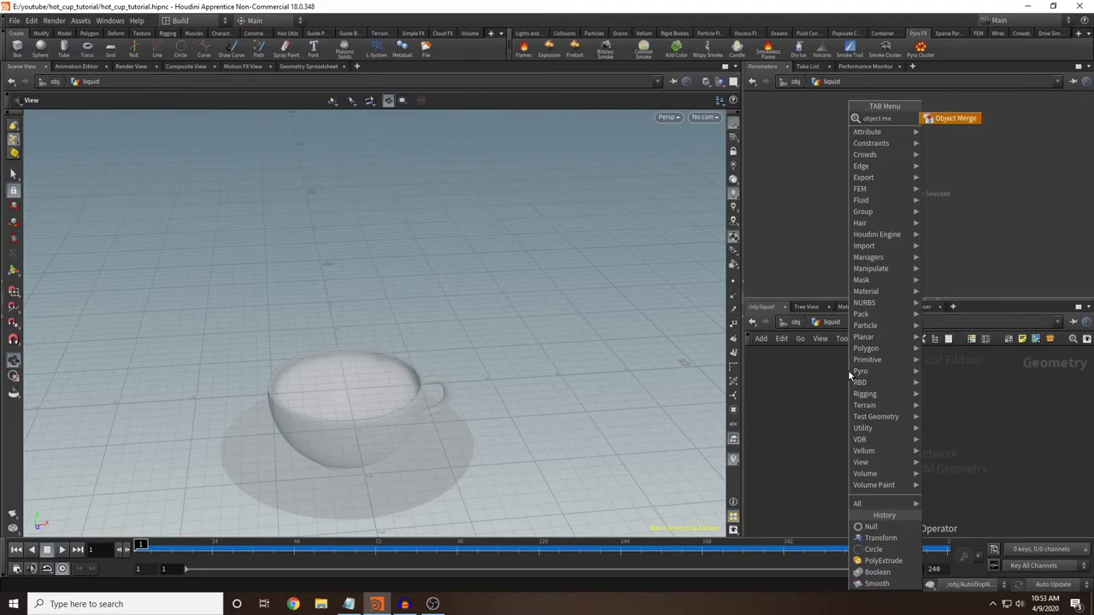
key(Return)
click(866, 395)
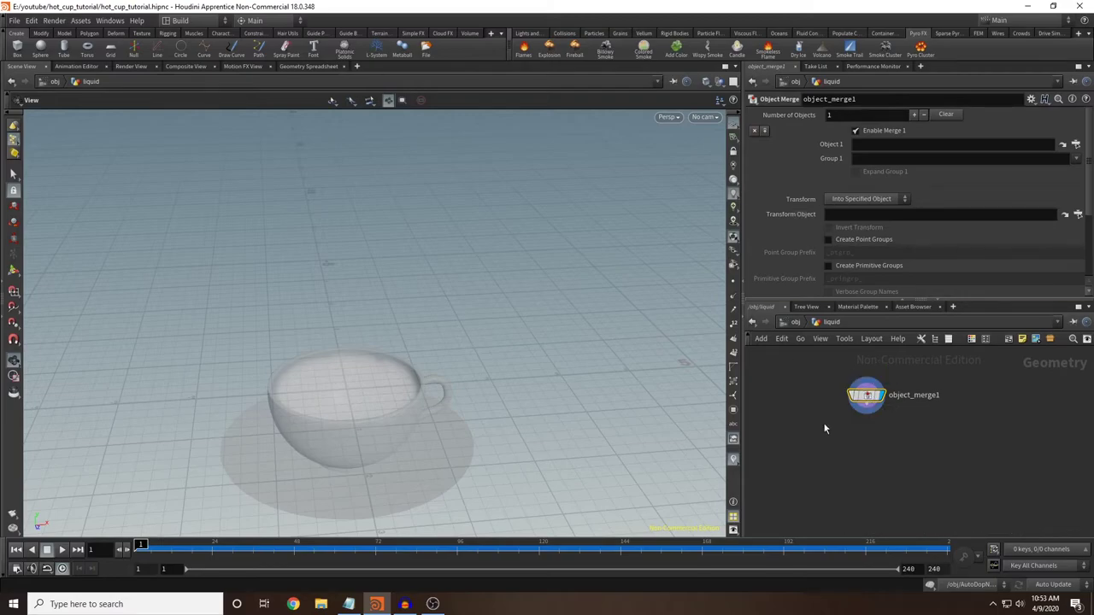
click(1076, 145)
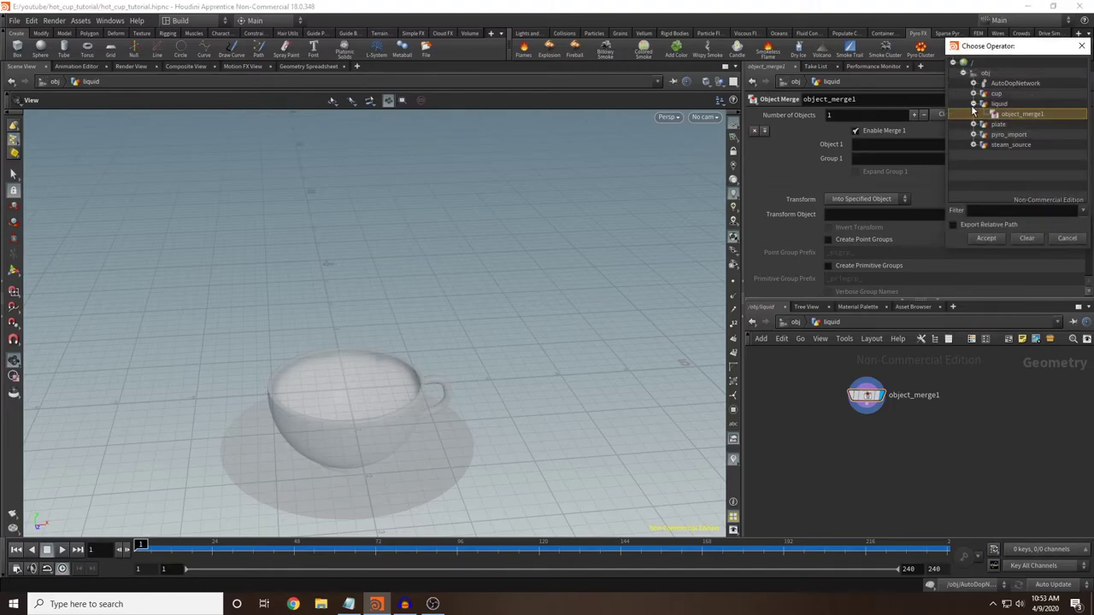
click(973, 145)
click(1032, 159)
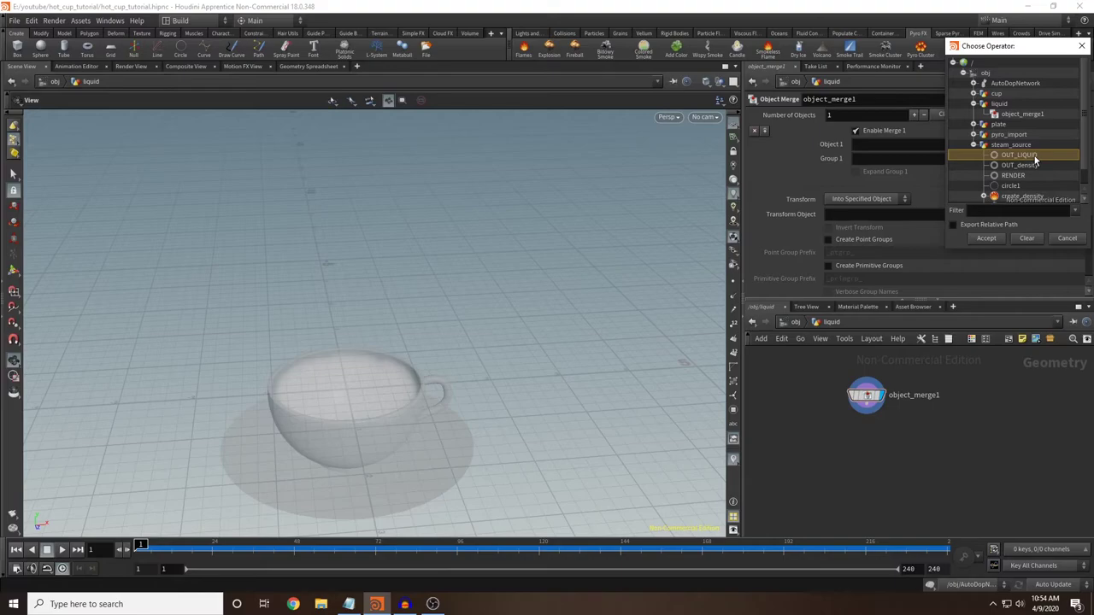
click(987, 238)
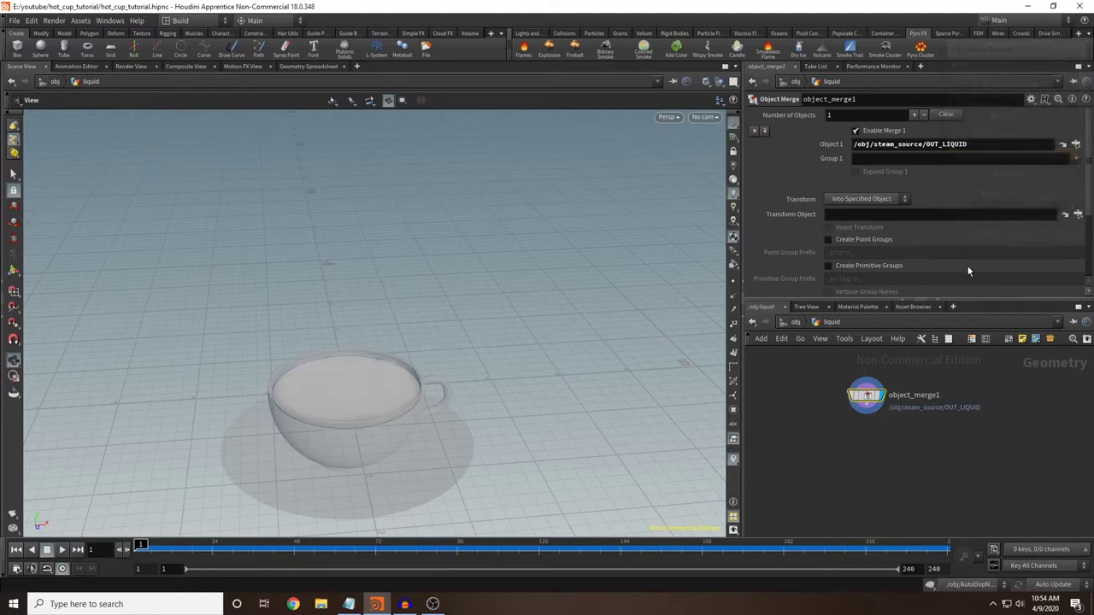
Step: Return to the object level and scrub to frame 142 to inspect the filled cup with its steam
alt+drag(516, 362, 488, 354)
click(791, 322)
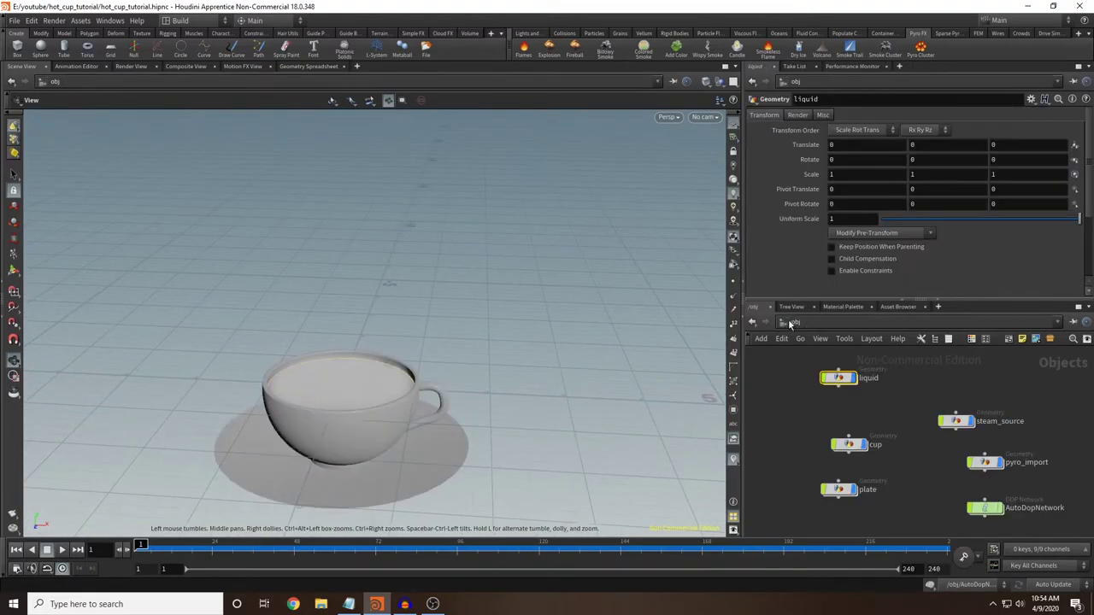
alt+drag(428, 305, 527, 311)
drag(422, 544, 615, 544)
alt+drag(547, 346, 494, 353)
Step: Create another geometry object at the object level and name it table
key(Tab)
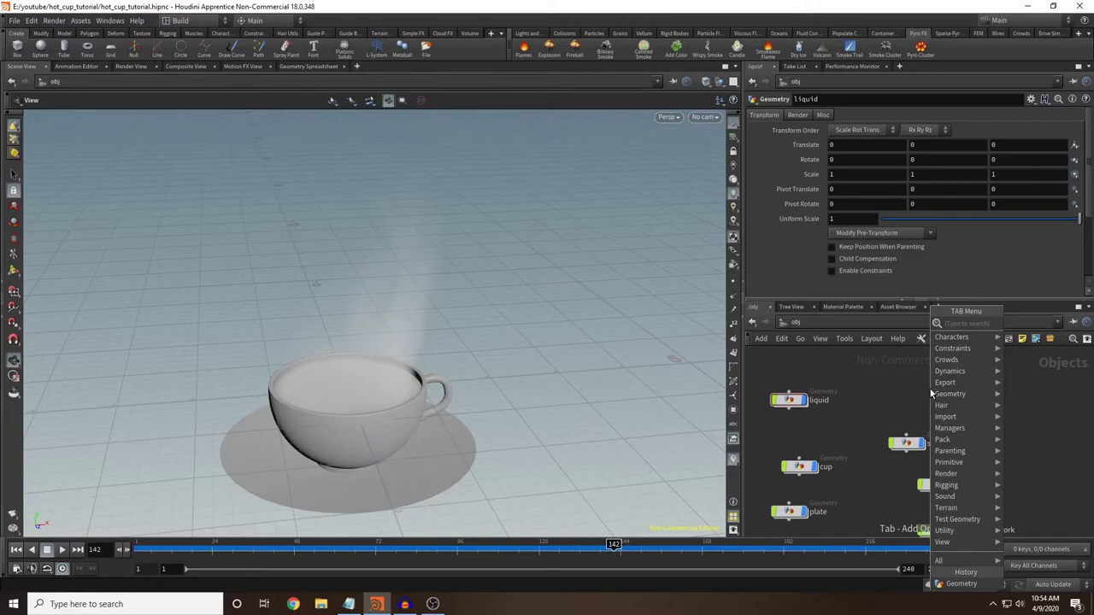
text(geo)
key(Return)
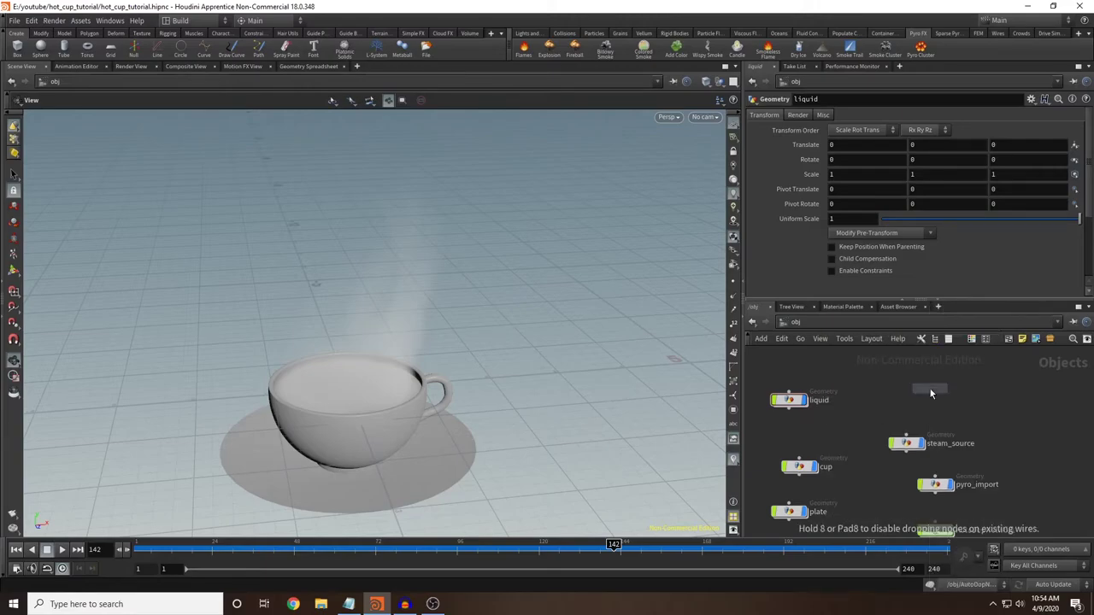
click(883, 389)
click(913, 388)
drag(933, 389, 755, 382)
text(tabnl)
key(BackSpace)
key(BackSpace)
text(le)
key(Return)
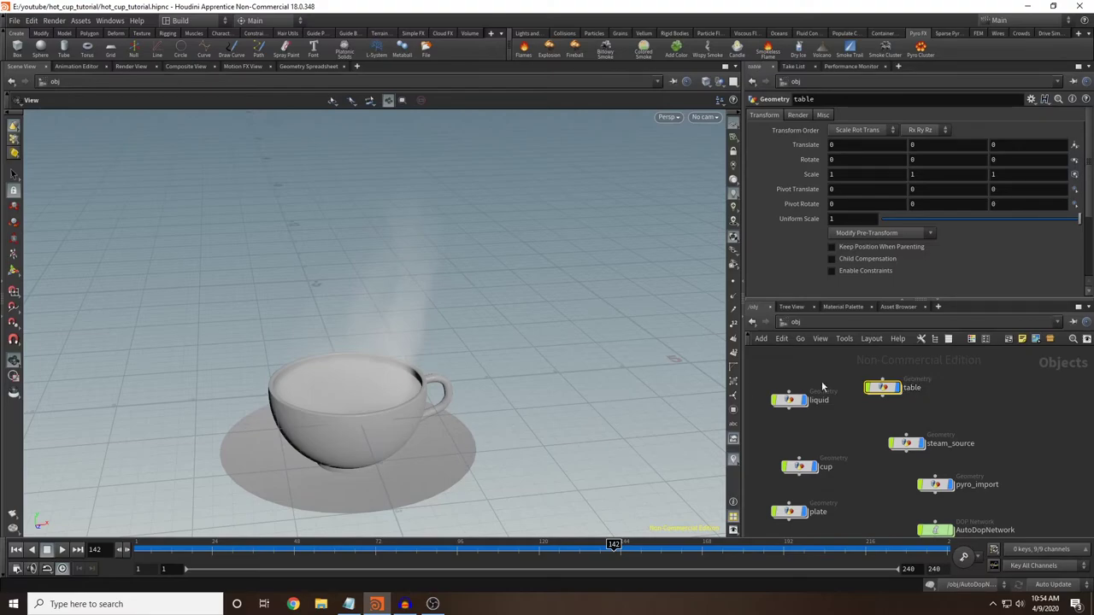
Step: Add a grid inside the table object and set its rows and columns to 2
double_click(881, 387)
key(Tab)
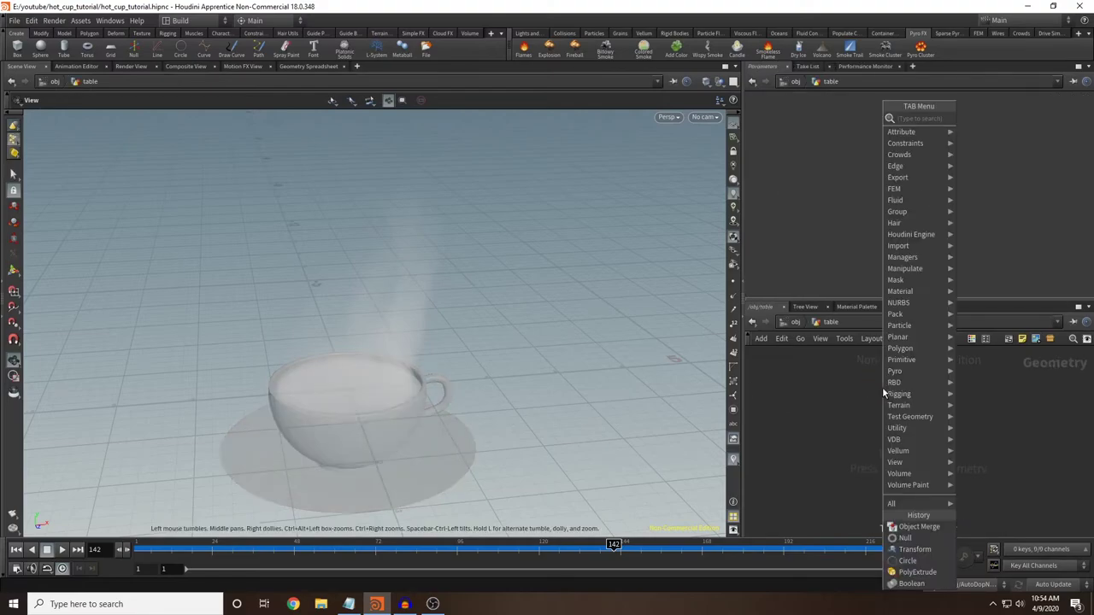
text(grid)
key(Return)
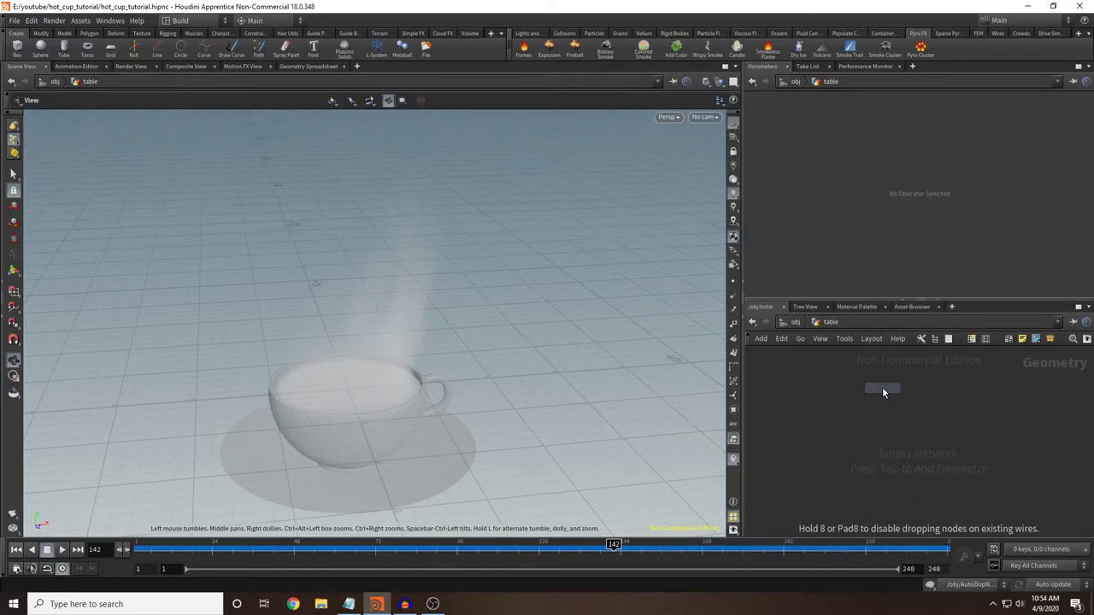
click(882, 389)
click(846, 202)
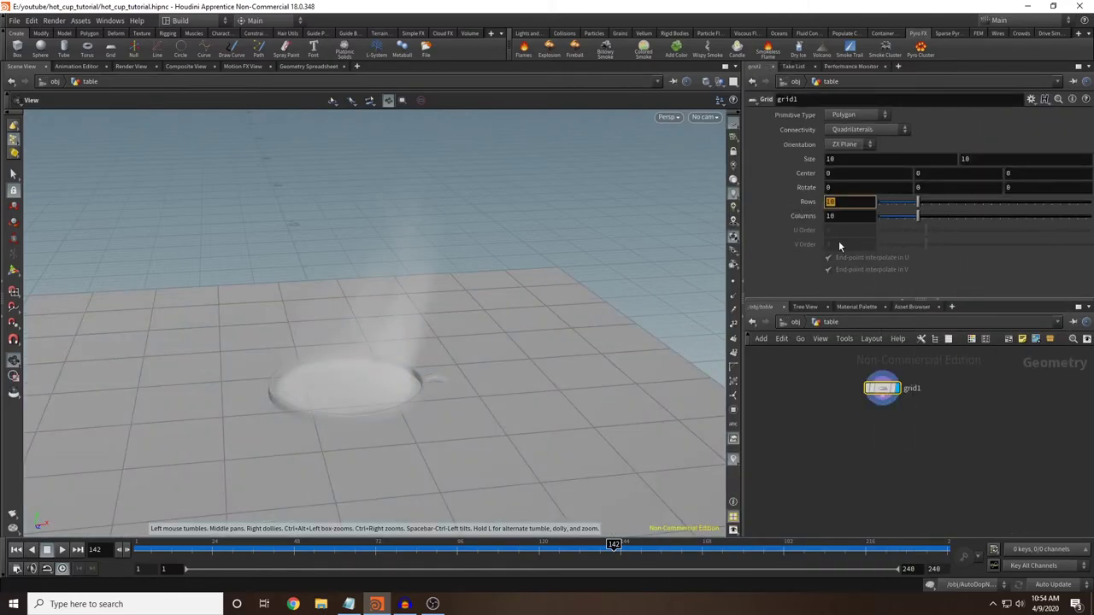
text(2)
key(Return)
middle_drag(812, 159, 822, 140)
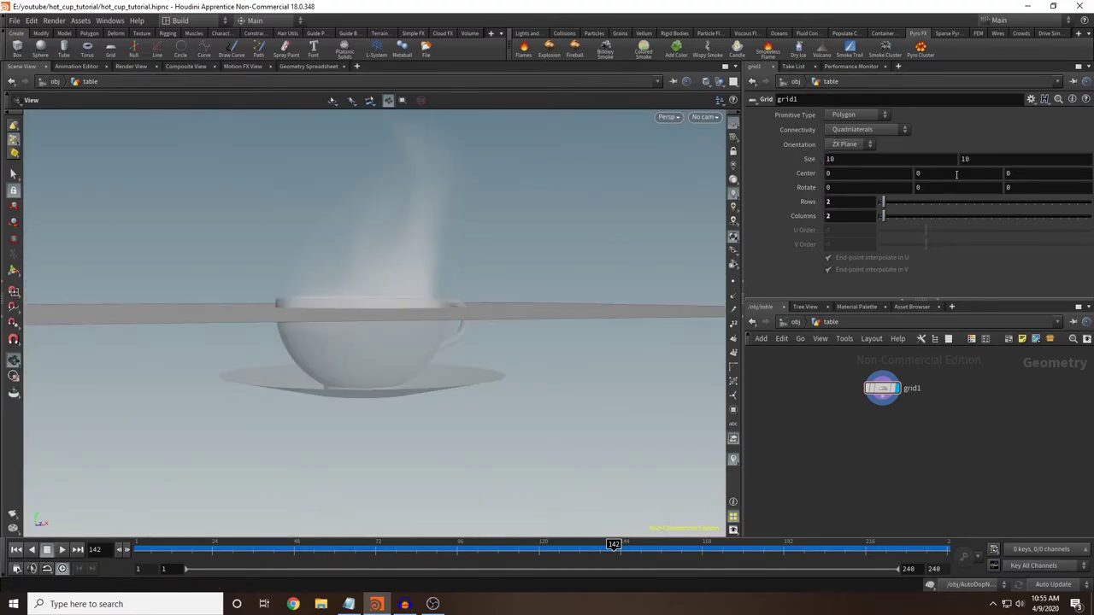
Step: Lower the table grid beneath the plate by setting its Y center to -1.05
middle_drag(957, 174, 496, 354)
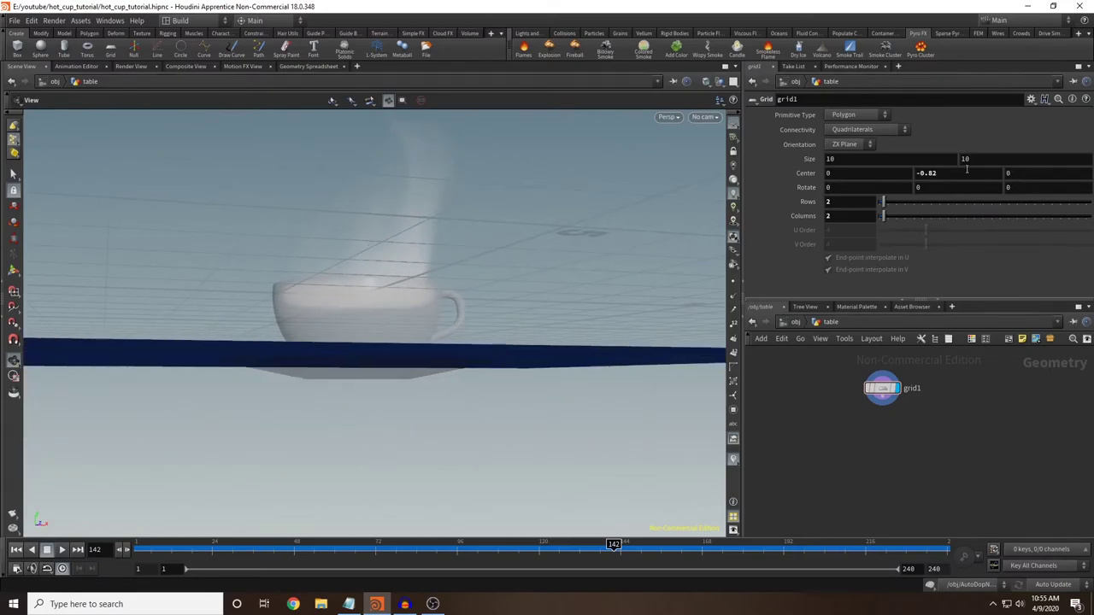
middle_drag(951, 176, 928, 189)
drag(454, 379, 452, 345)
middle_drag(949, 173, 926, 199)
drag(623, 203, 472, 413)
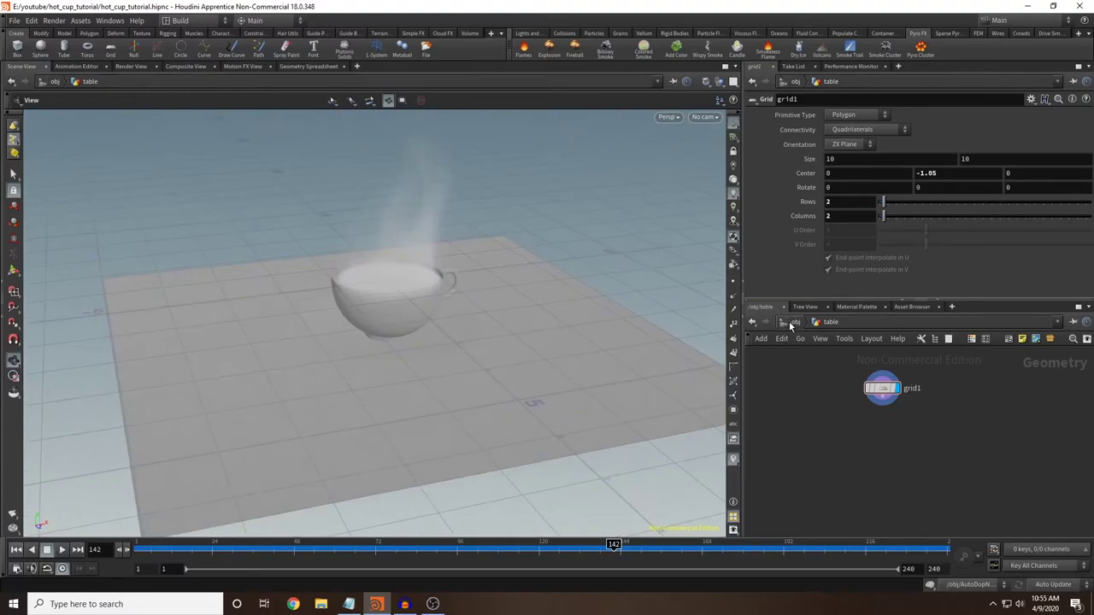
Step: Return to the object level and create a geometry object named background
click(793, 322)
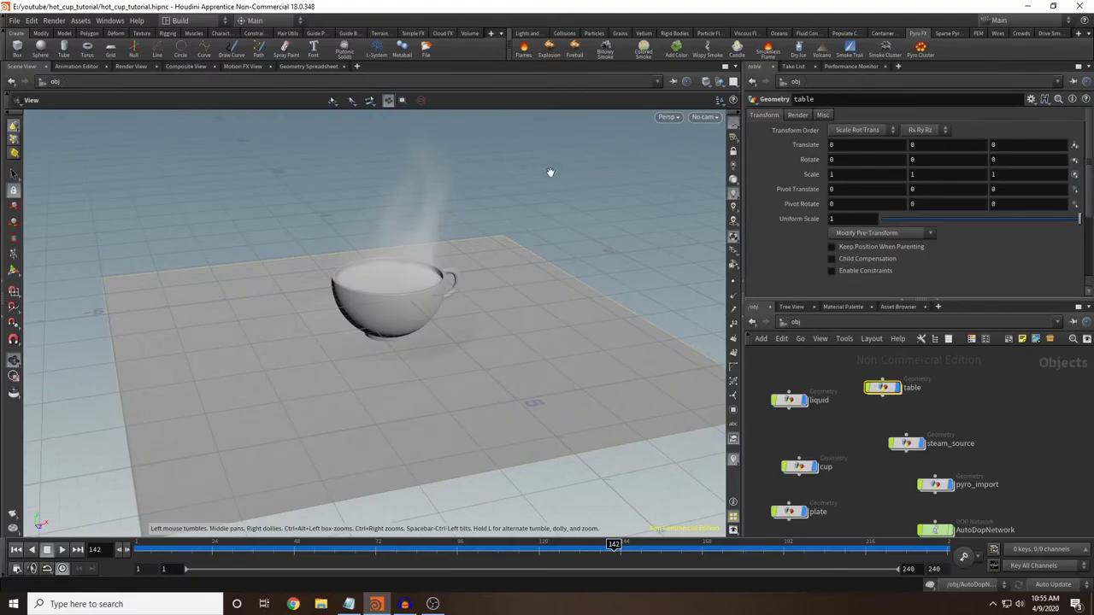
key(Tab)
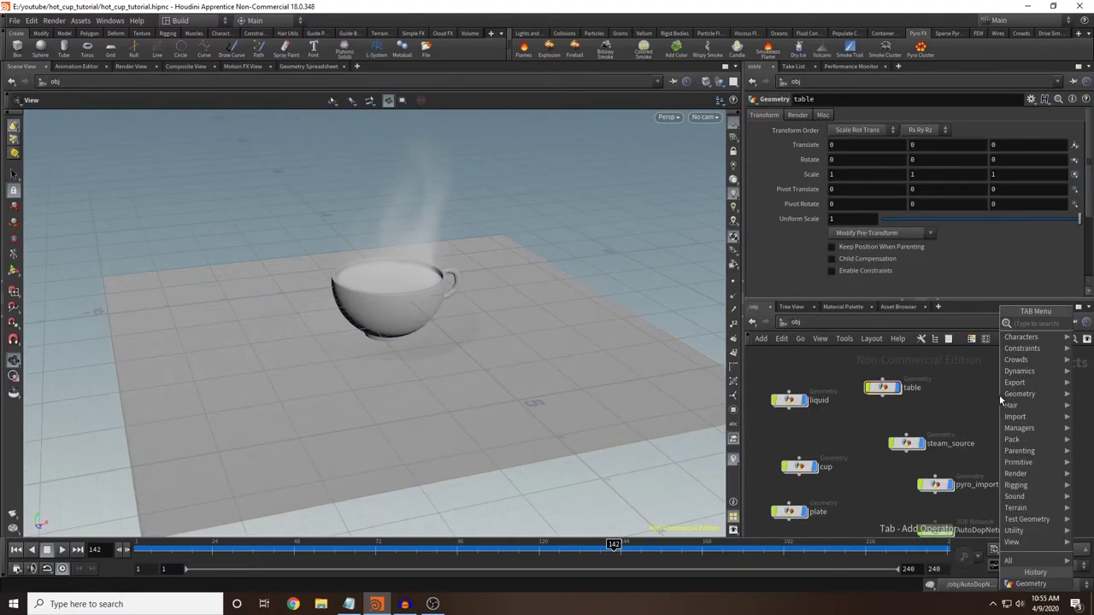
text(geo)
key(Return)
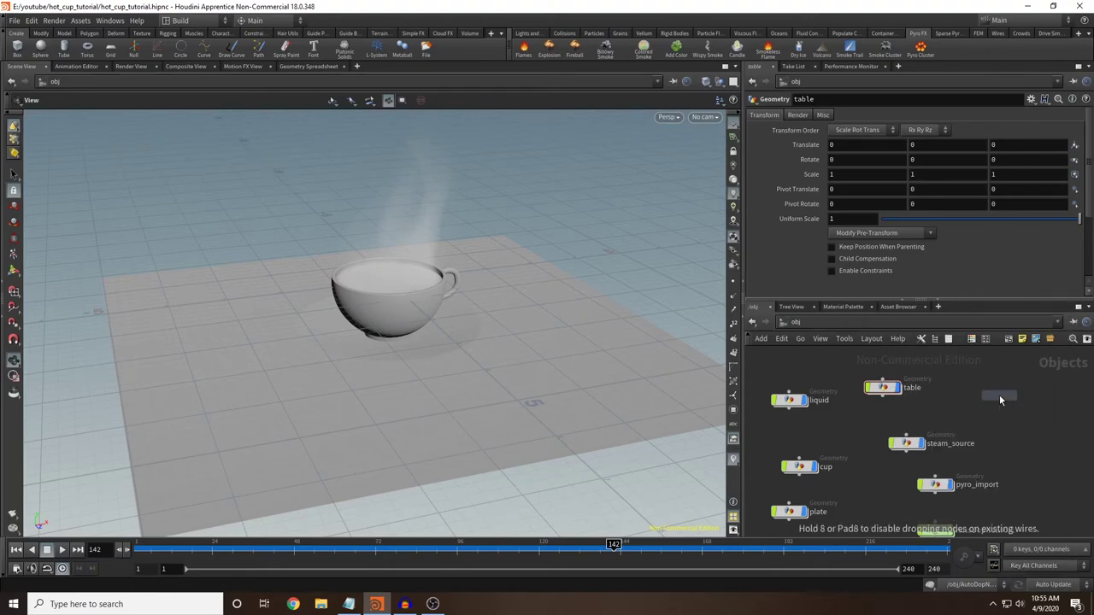
click(999, 394)
click(1033, 395)
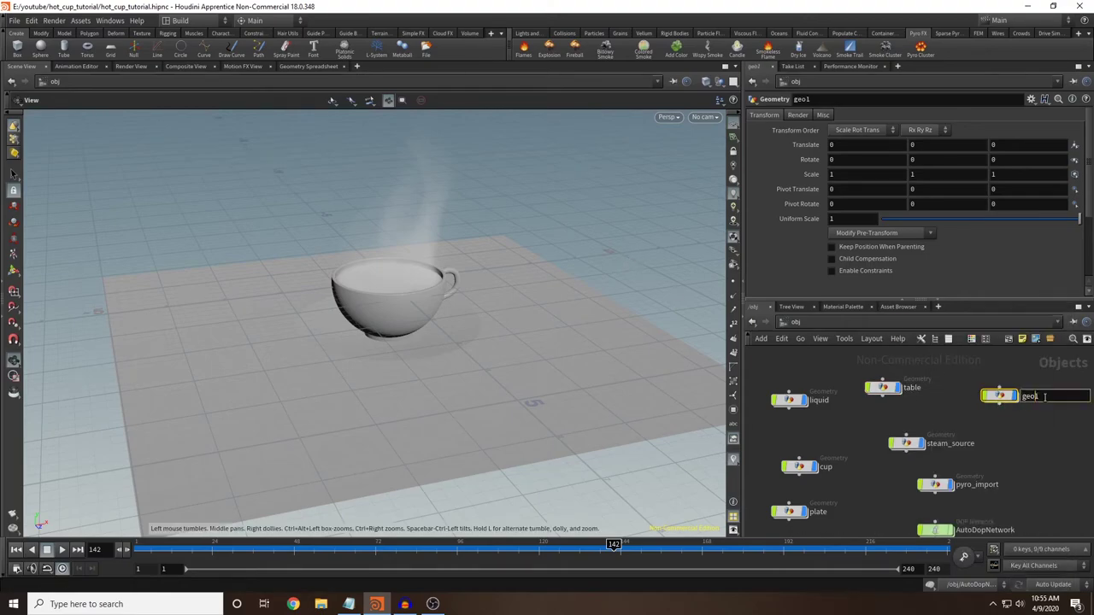
text(background)
key(Return)
Step: Add a grid inside the background object and orient it to the XY Plane
double_click(998, 395)
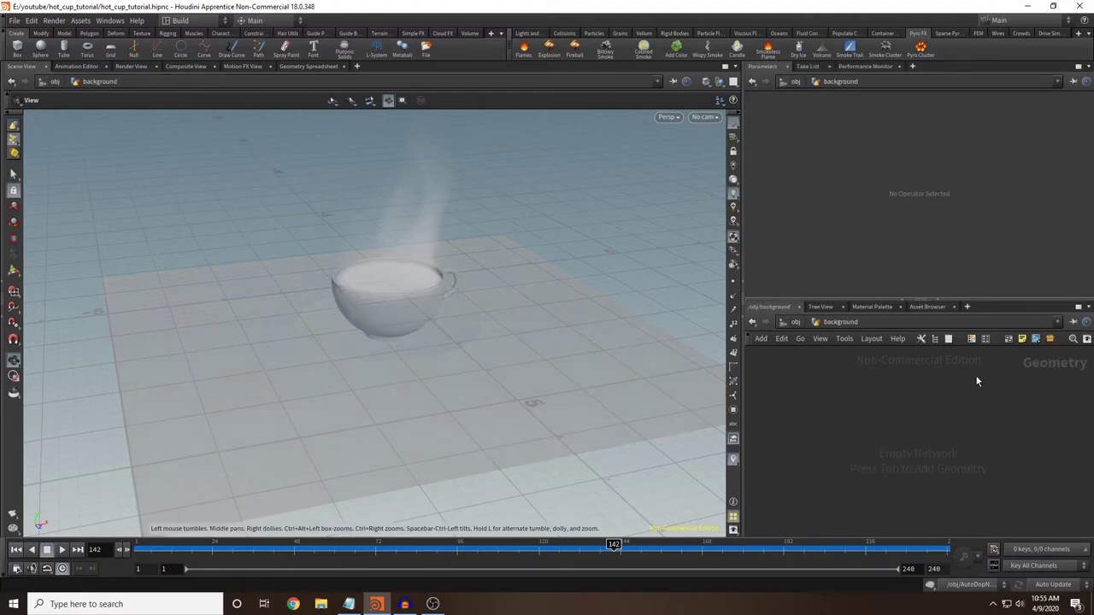
key(Tab)
text(gr)
key(Return)
click(926, 379)
click(849, 145)
click(839, 168)
click(849, 144)
click(847, 159)
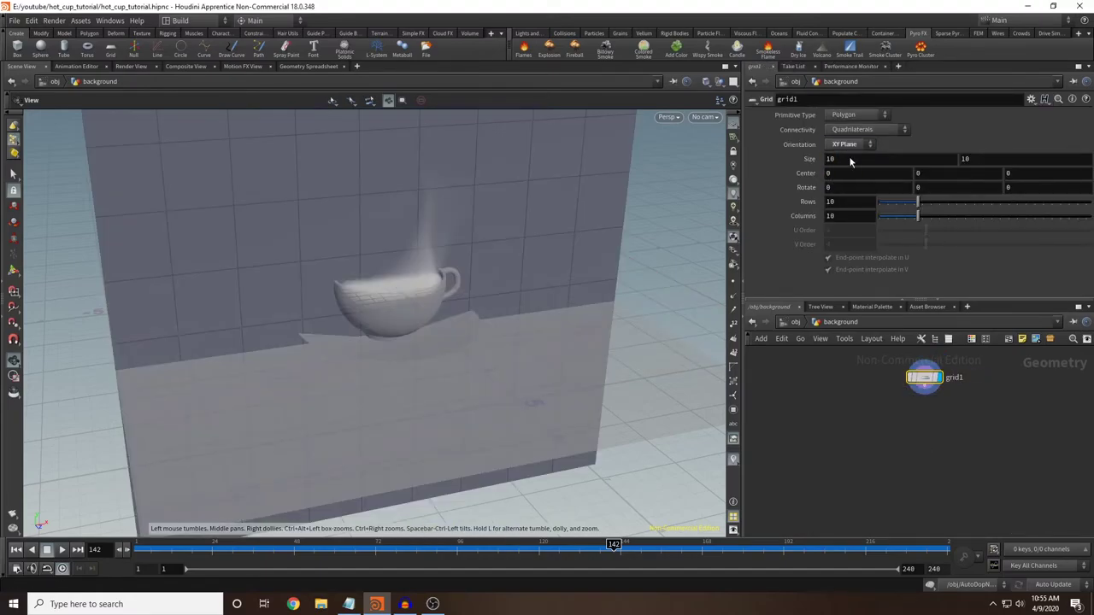
middle_drag(946, 167, 812, 174)
key(ctrl+z)
key(ctrl+z)
Step: Move the background grid behind the cup with a Z center of -13.9 and set its rows and columns to 2
middle_drag(1039, 173, 906, 180)
drag(845, 204, 620, 217)
text(2)
drag(842, 218, 734, 263)
text(2)
click(820, 383)
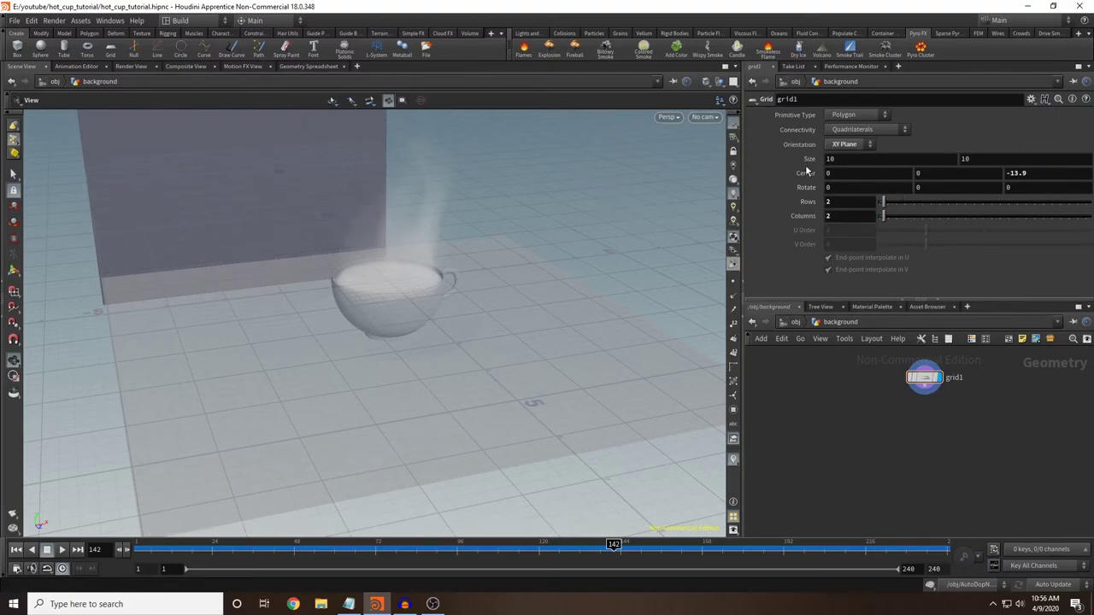
Step: Enlarge the background grid to 85.7 by 27 and set its X center to -7.8 so it fills the view
middle_drag(807, 159, 855, 150)
drag(542, 288, 452, 305)
right_drag(452, 305, 345, 276)
middle_drag(329, 318, 467, 310)
drag(467, 310, 475, 380)
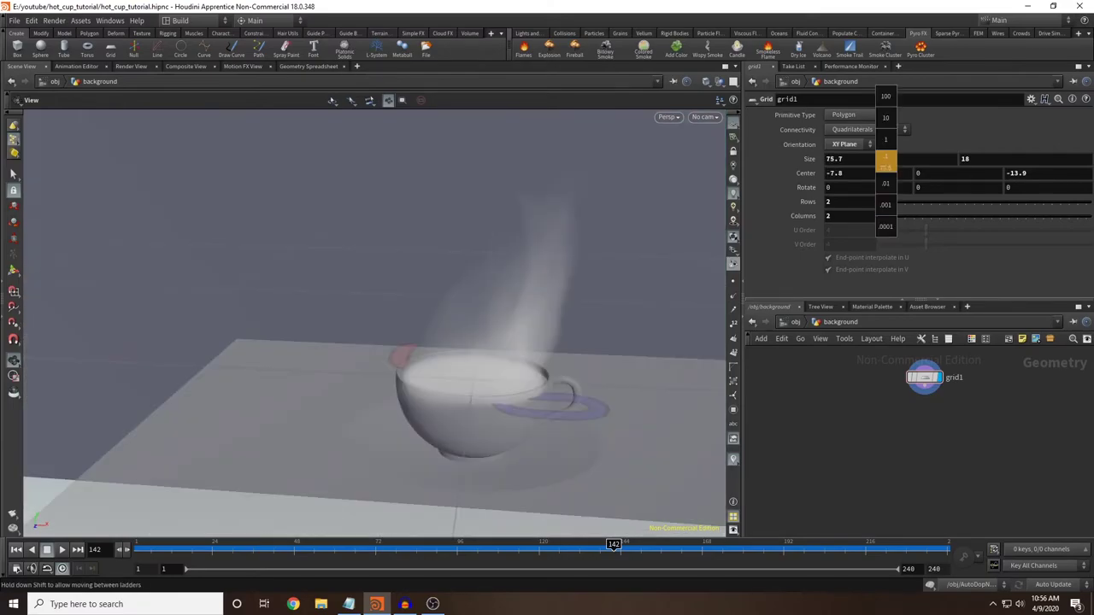
middle_drag(838, 151, 846, 151)
middle_drag(1000, 154, 1051, 143)
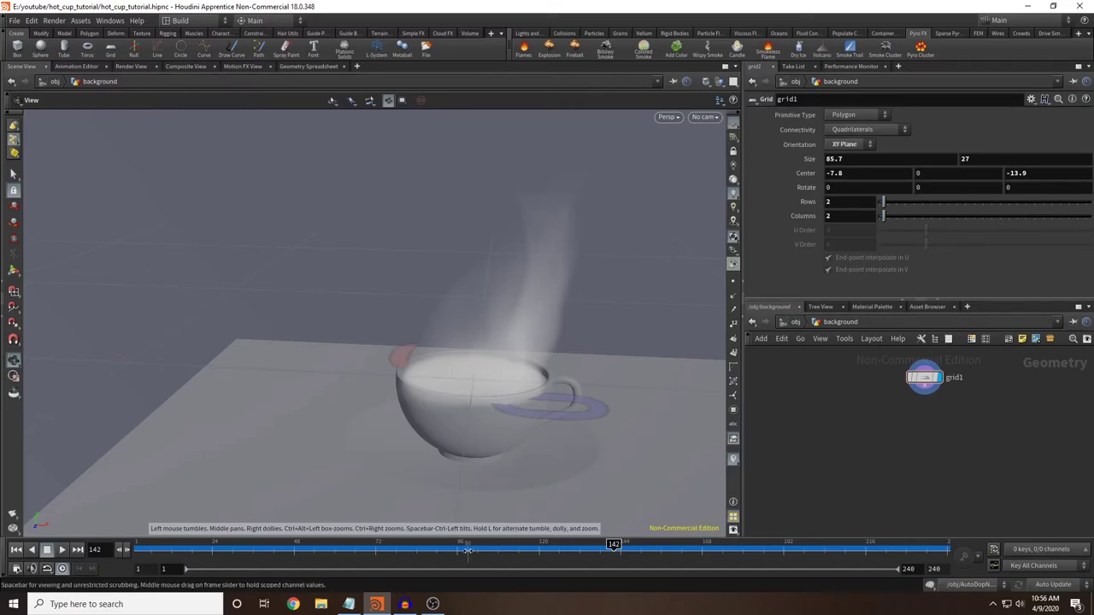
Step: Set the timeline to frame 18, return to the object level and add an environment light to the scene
mouse_move(613, 544)
mouse_down()
mouse_move(976, 545)
mouse_move(193, 544)
mouse_up()
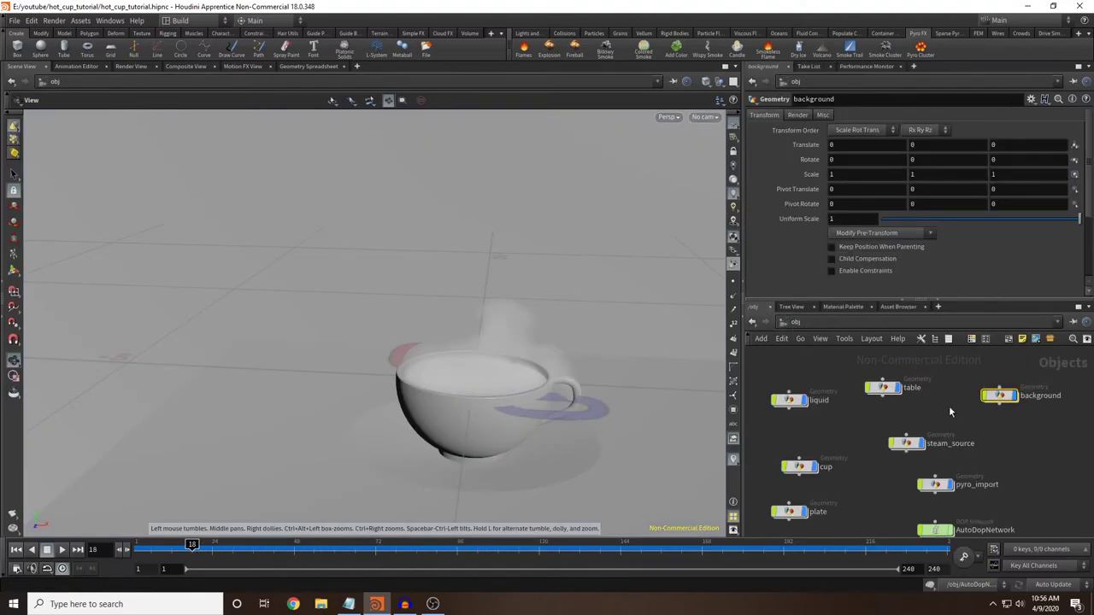
click(796, 322)
click(538, 34)
click(748, 48)
click(1026, 461)
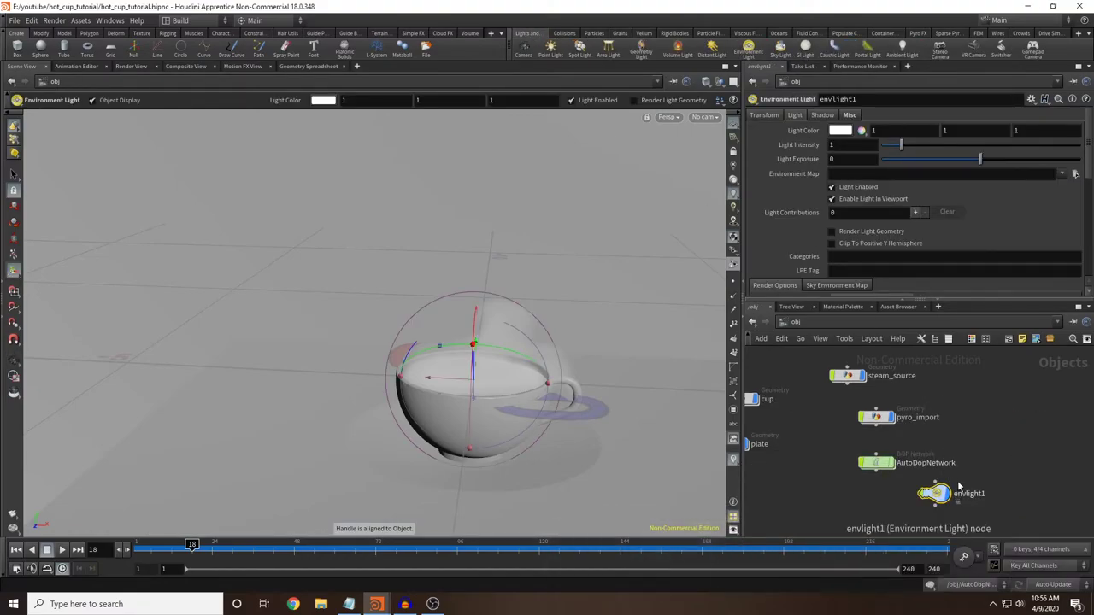
Step: Load Church_HarvestLobby_LittleBlured.hdr from the HDRS folder as the environment light's environment map
click(1076, 174)
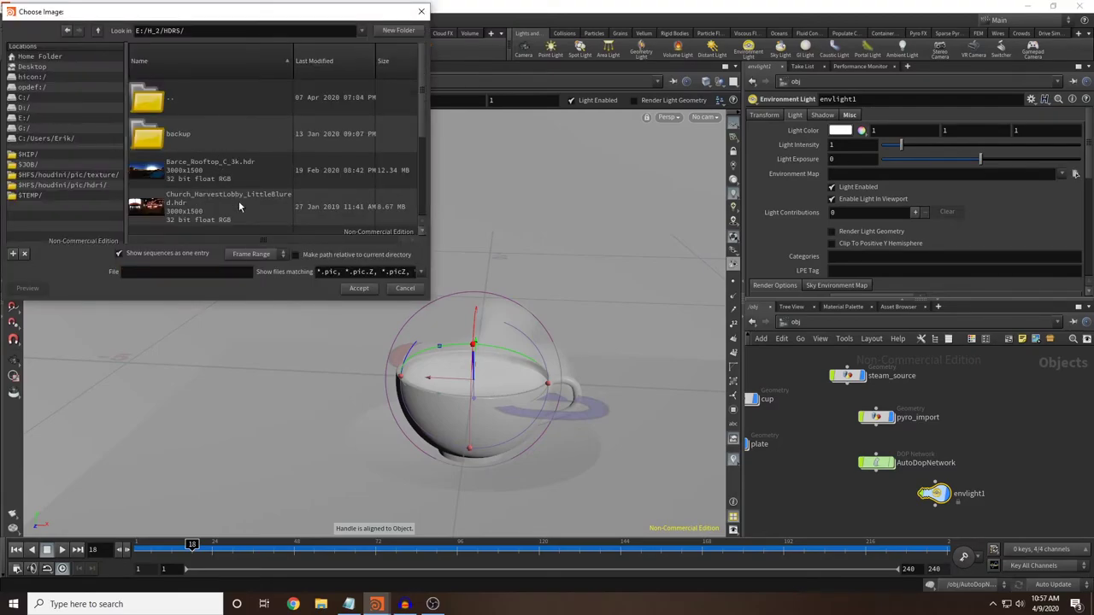
click(228, 211)
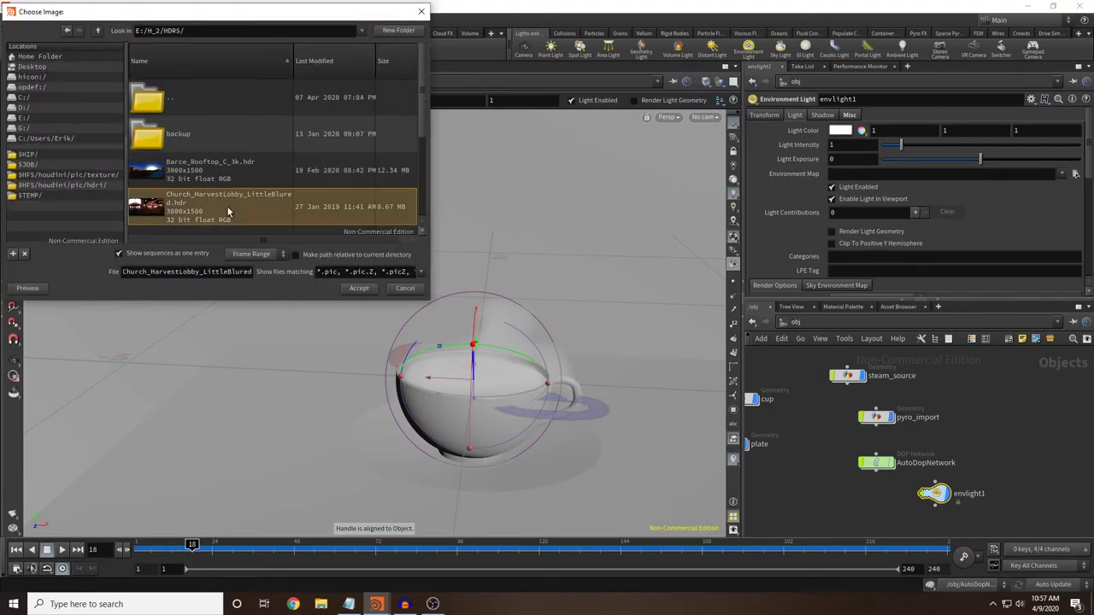
click(359, 288)
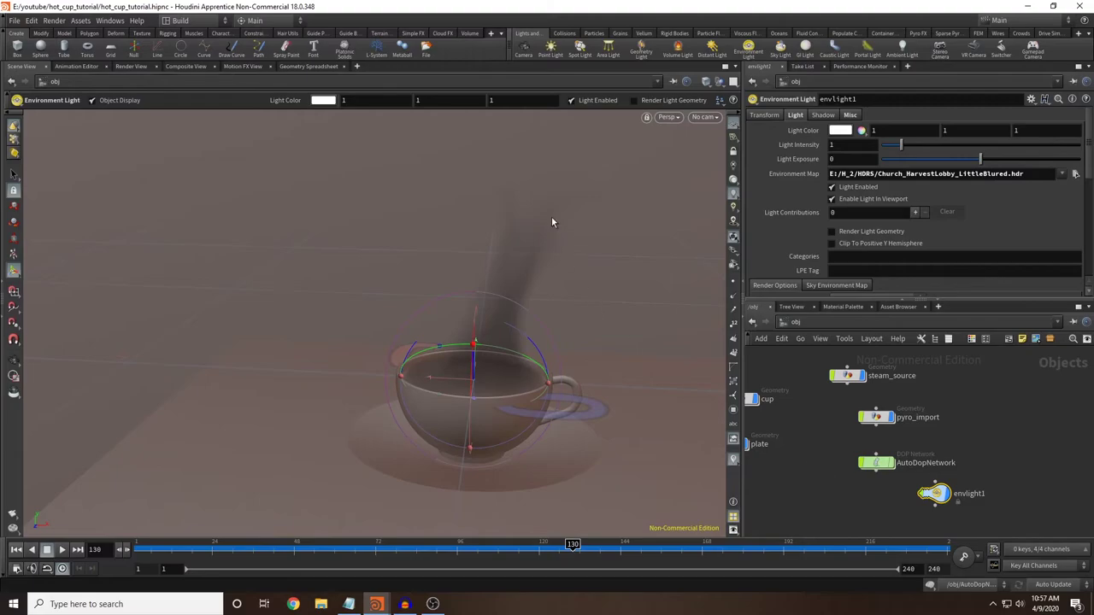
Step: Create a camera from the current view and start an interactive render of the scene at frame 129
click(524, 50)
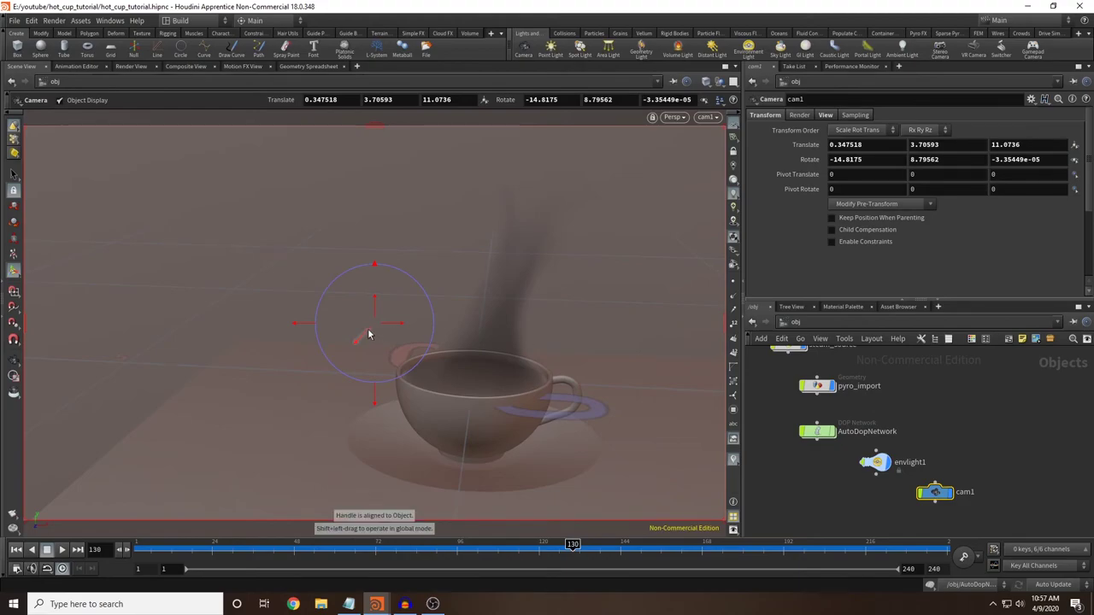
drag(573, 547, 569, 519)
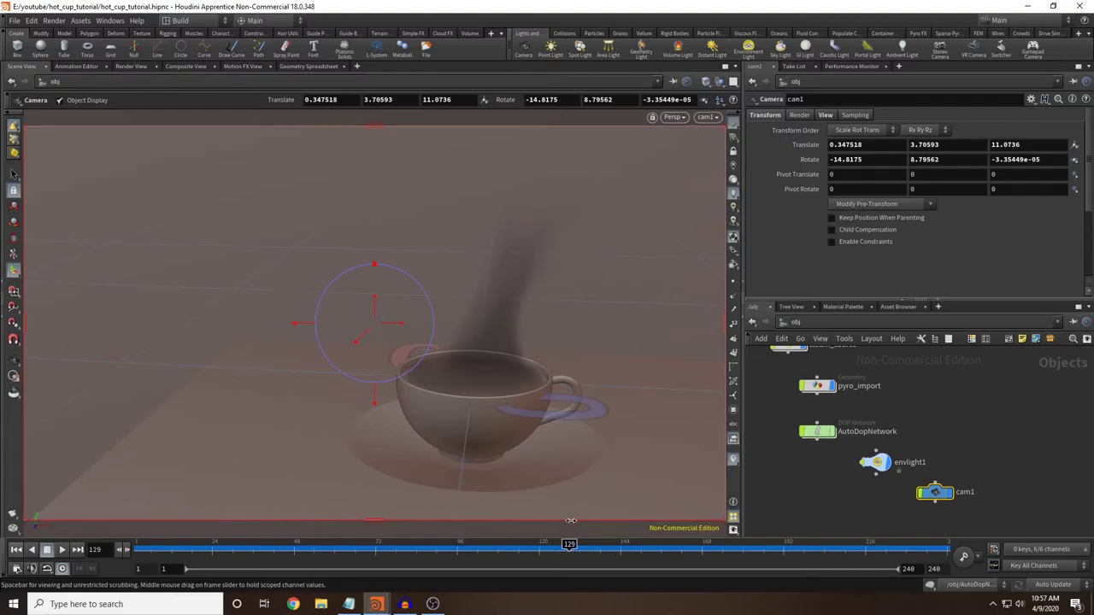
click(131, 66)
click(31, 82)
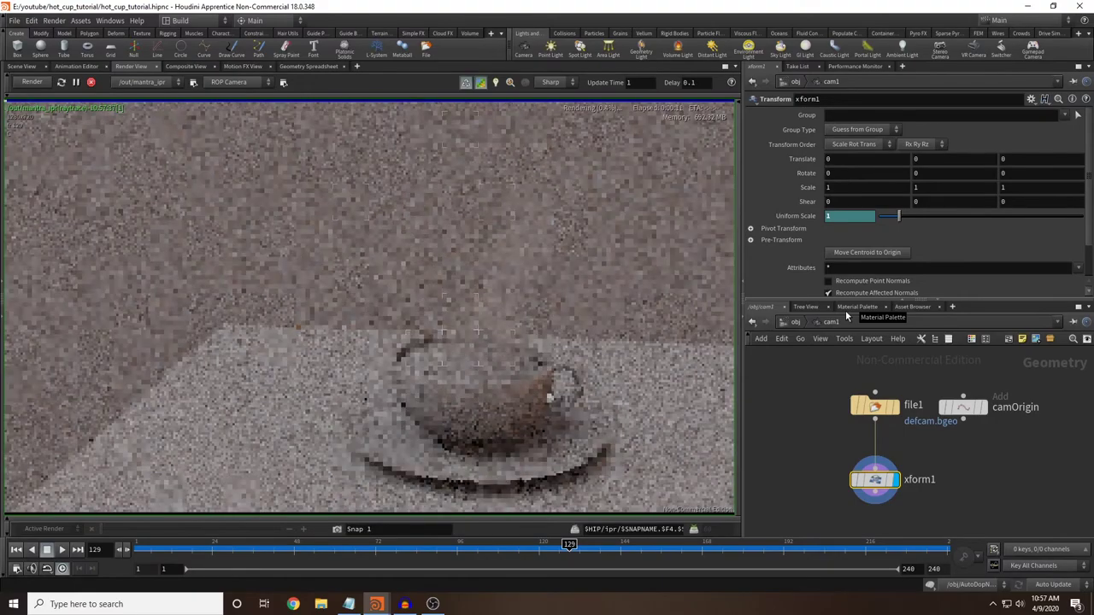
Step: Add a Principled Shader material named background and assign it to the background grid
click(856, 307)
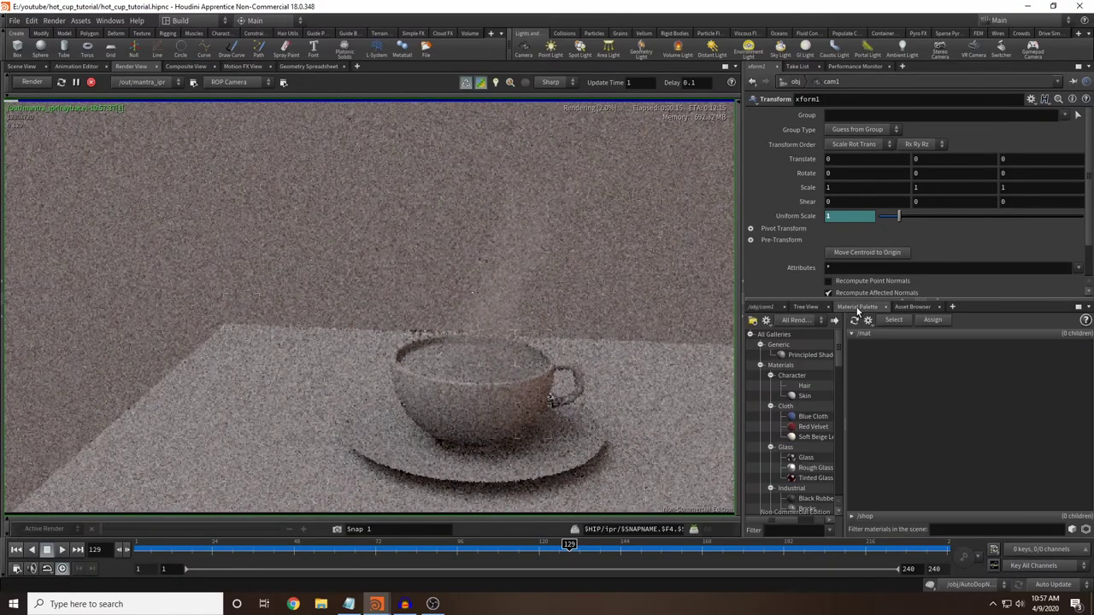
drag(804, 355, 933, 374)
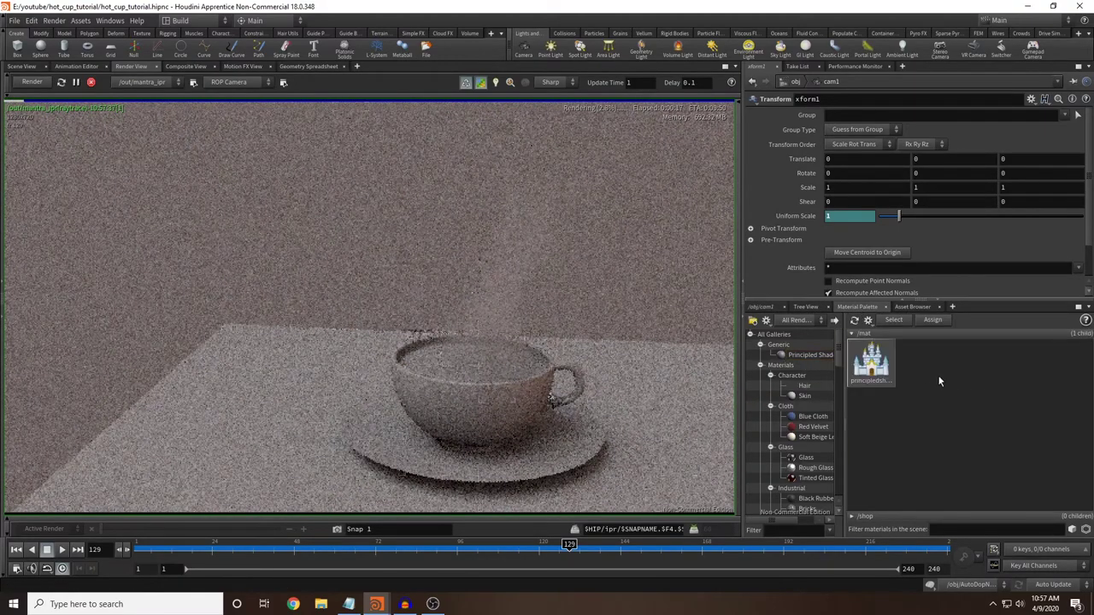
drag(894, 100, 671, 104)
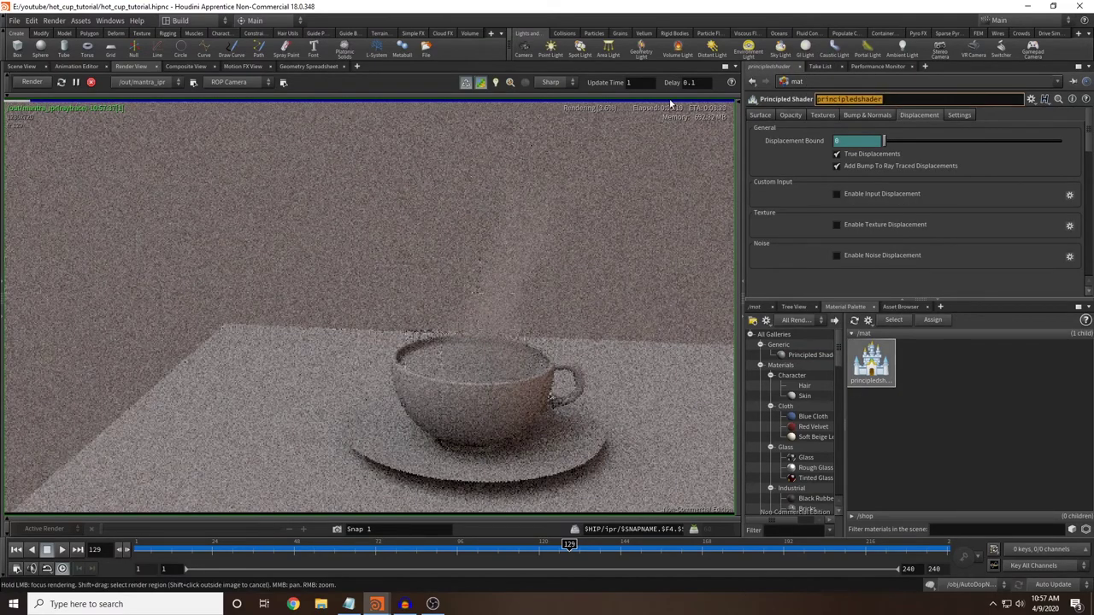
text(background)
key(Return)
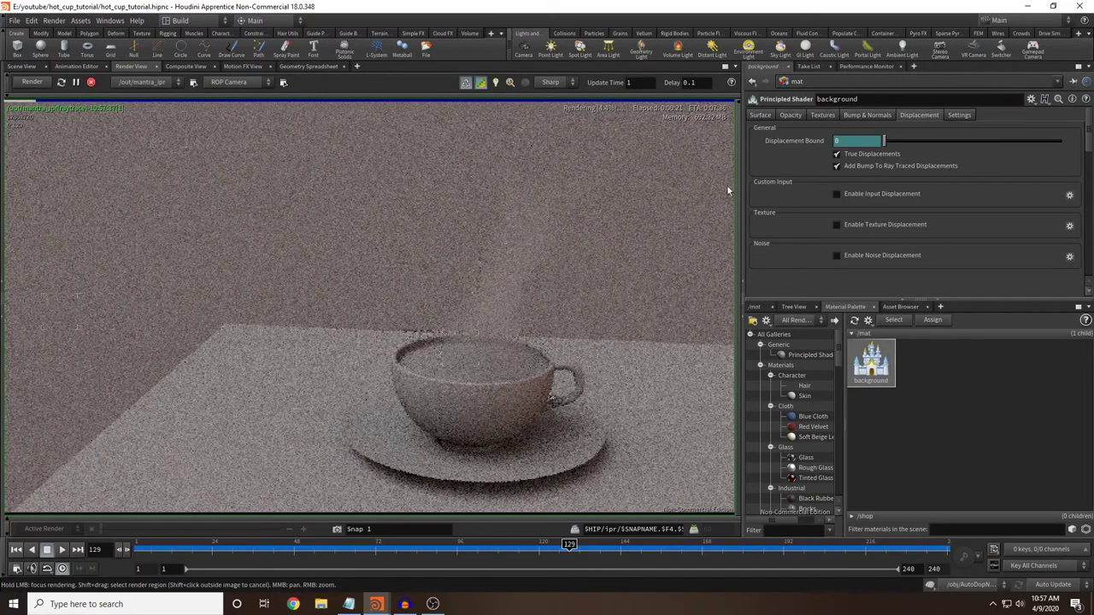
click(761, 115)
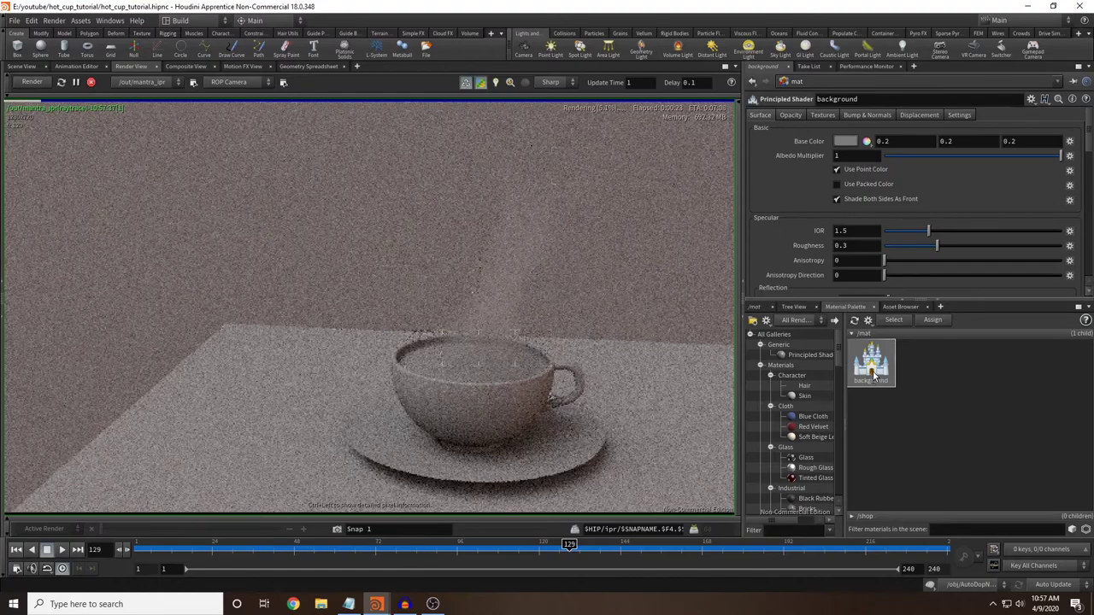
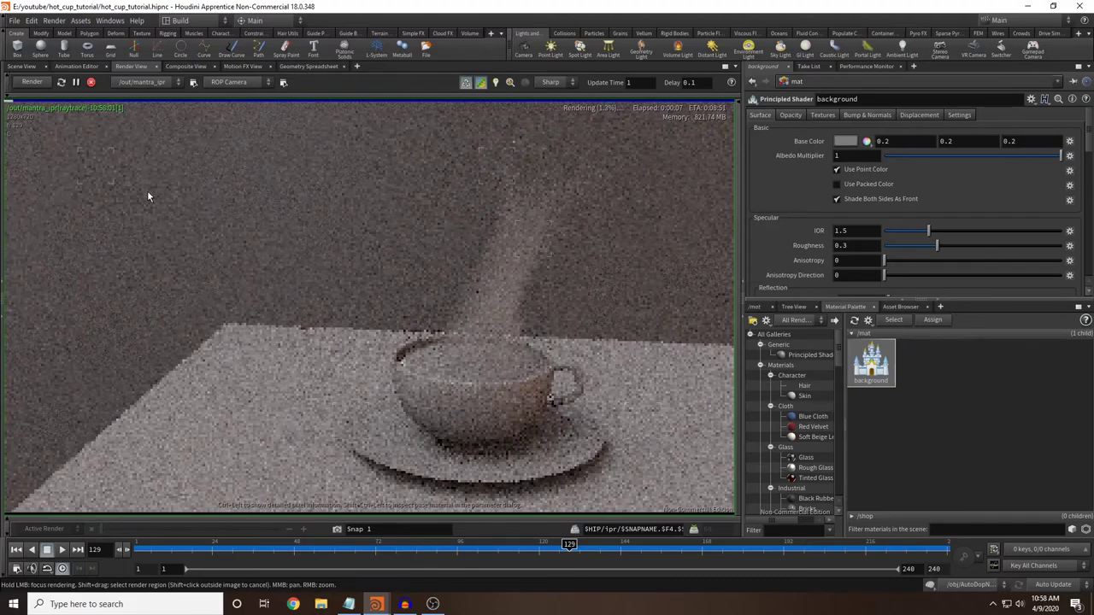
Step: Set the background material's base color to a very dark blue with RGB 0, 0, 0.059
click(849, 142)
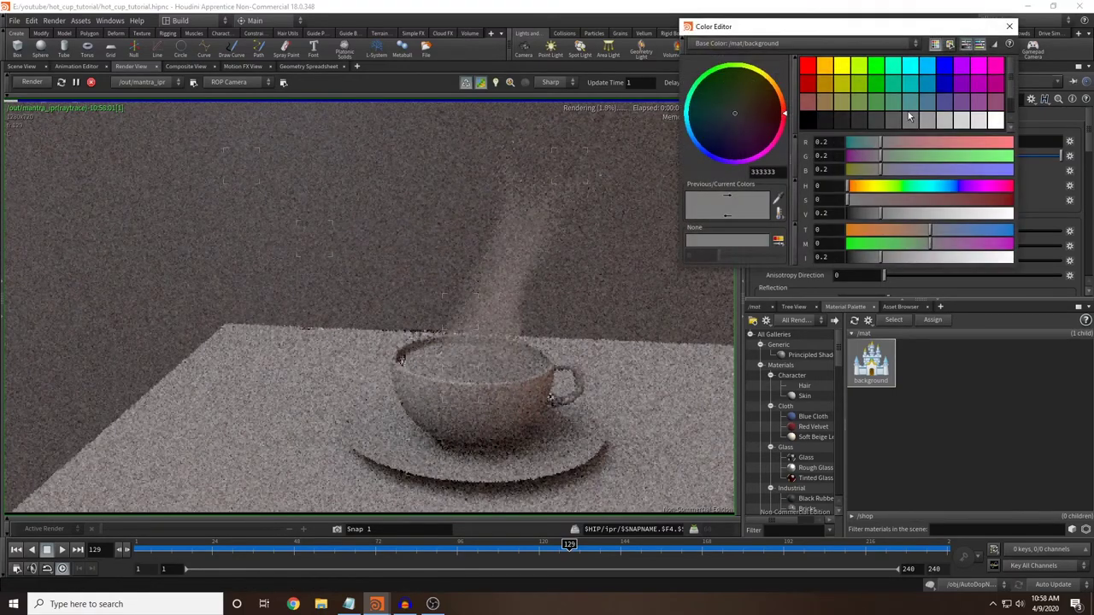
click(943, 68)
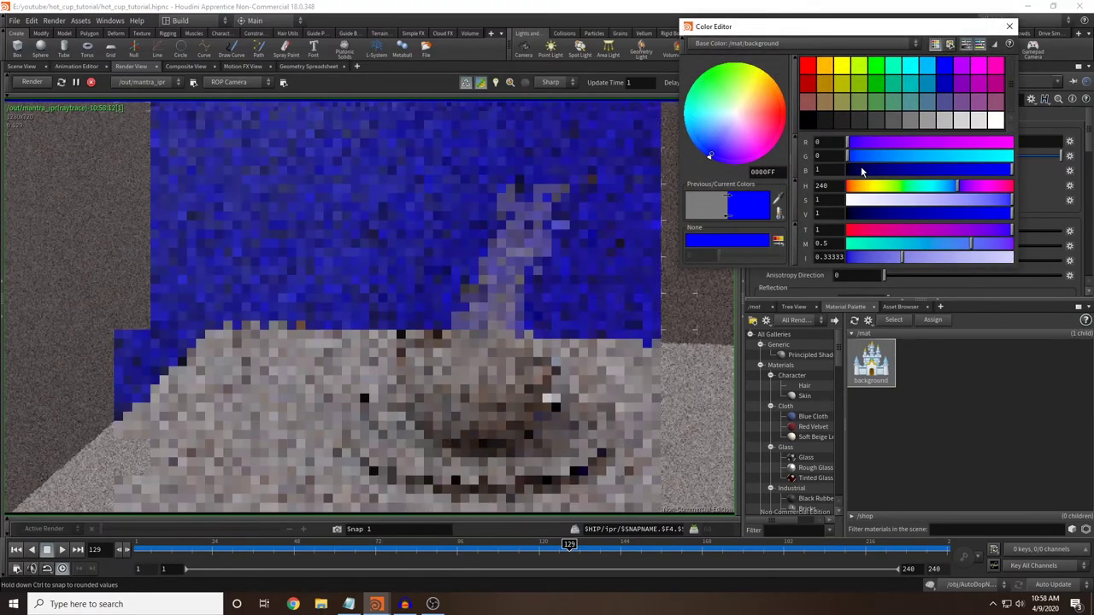
click(860, 171)
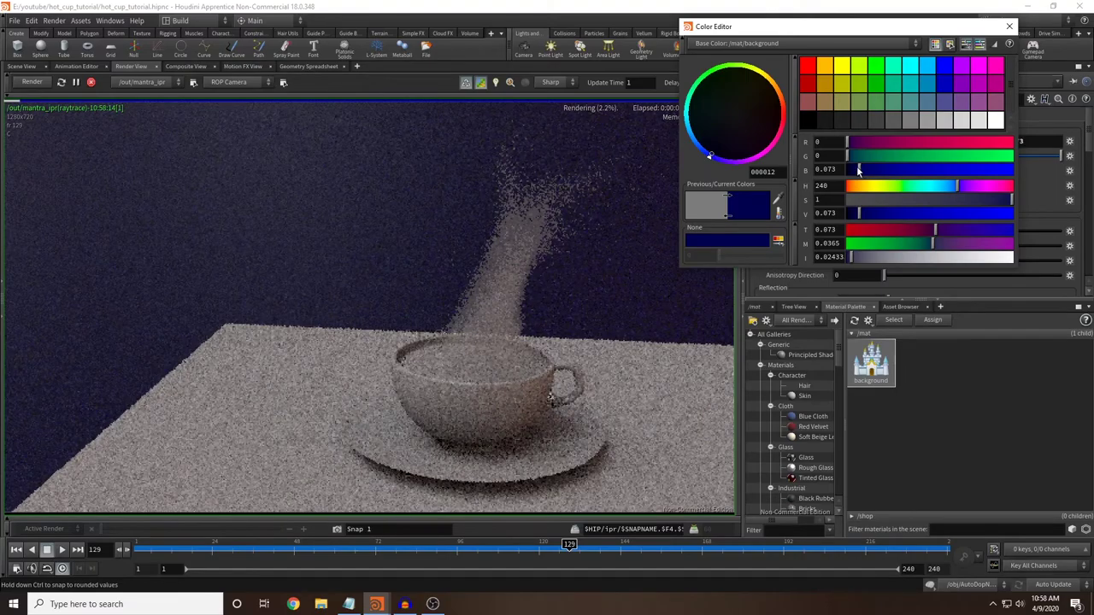
click(856, 170)
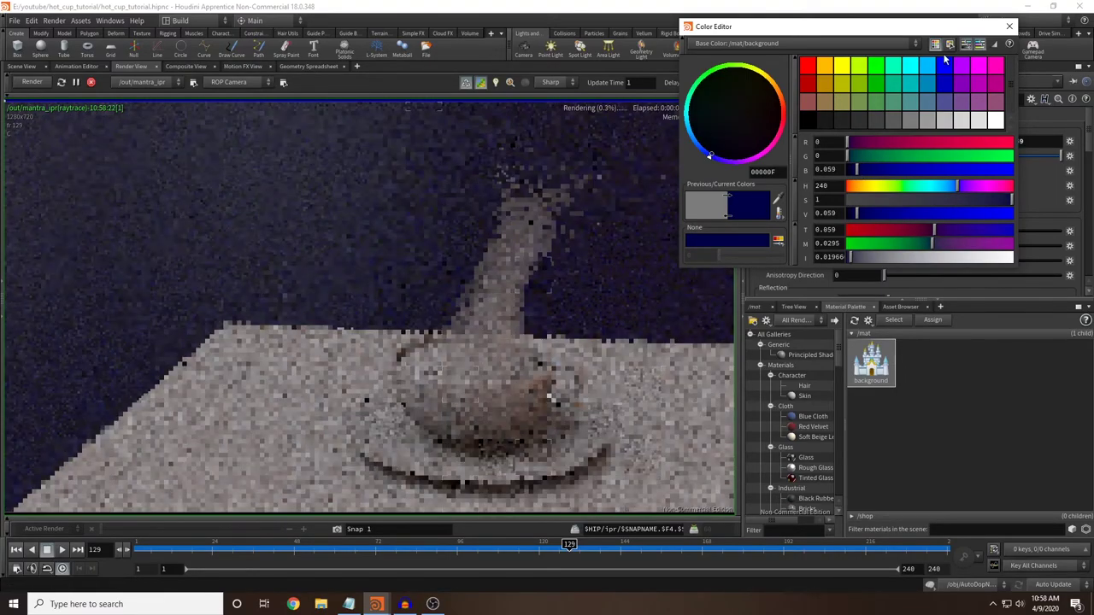
click(1009, 27)
Step: Add a second Principled Shader to the scene materials and rename it table
drag(809, 355, 922, 365)
click(922, 363)
drag(889, 99, 491, 100)
text(table)
key(Return)
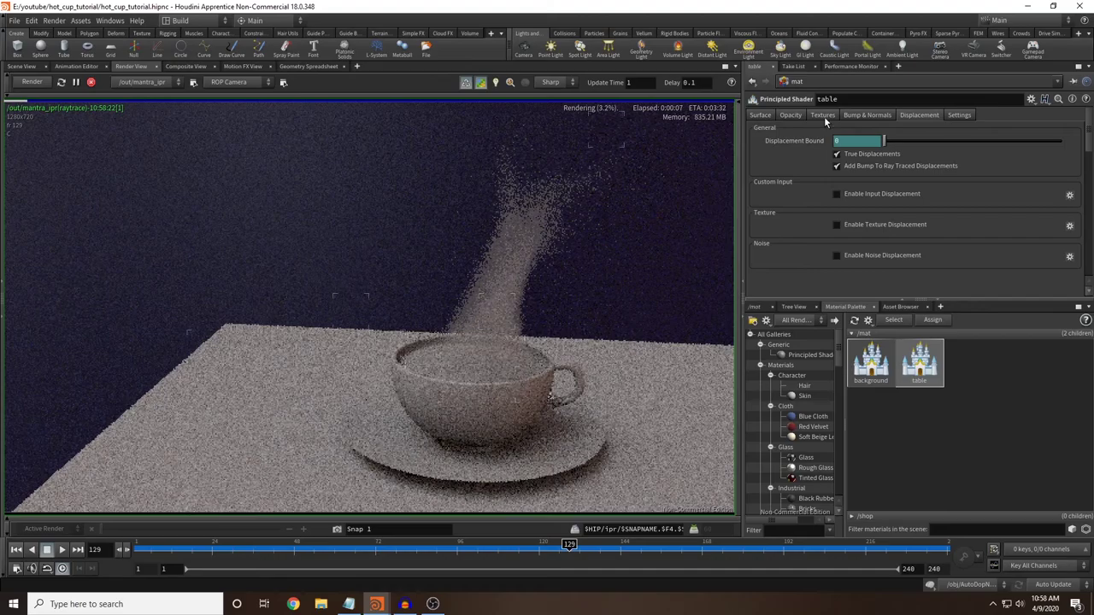
Step: Use wood.jpg from the hot_cup folder as the table material's base color texture and apply the material to the table
click(822, 115)
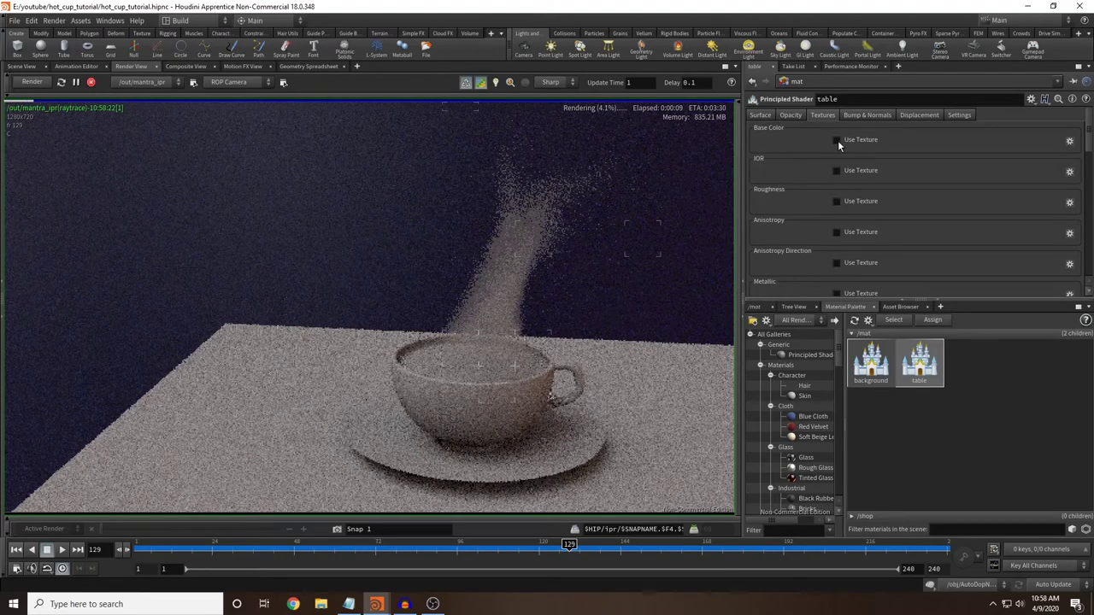
click(836, 140)
click(1058, 156)
click(226, 190)
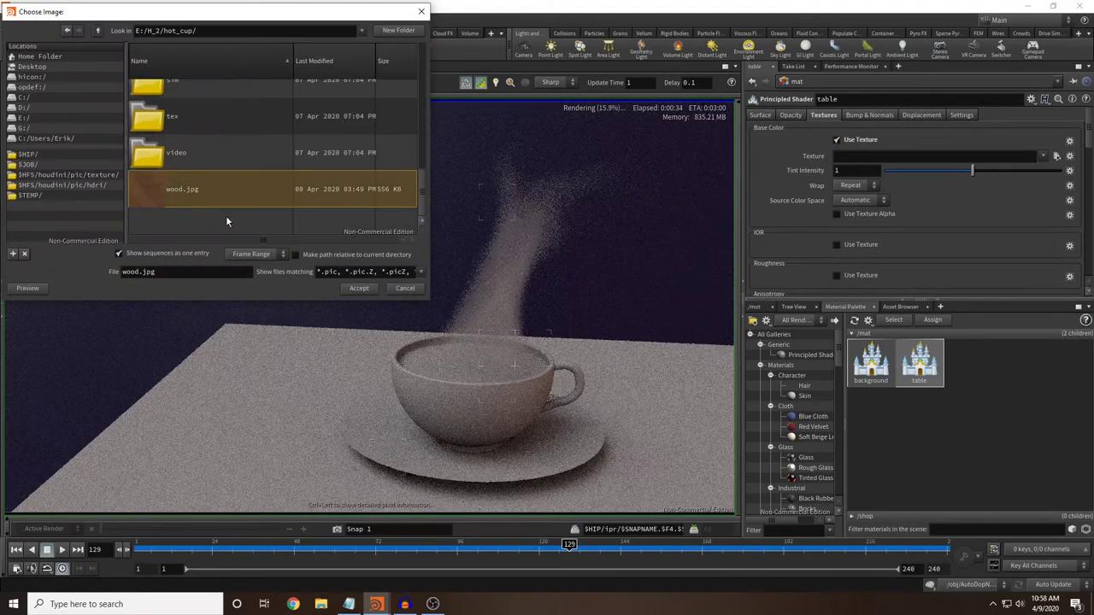
click(358, 289)
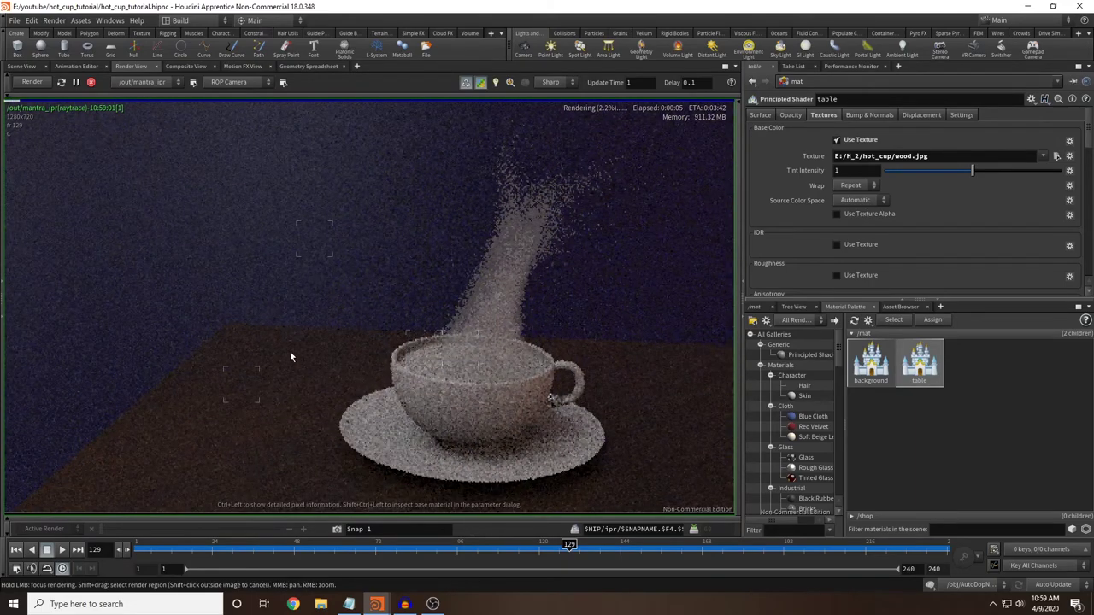
shift+drag(316, 372, 353, 397)
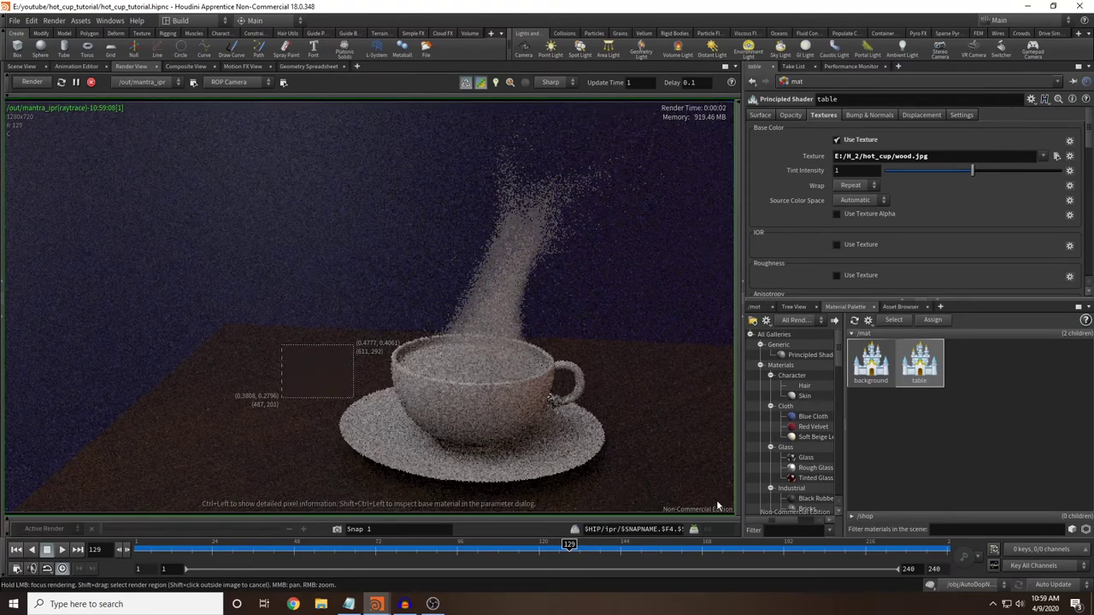
shift+click(261, 101)
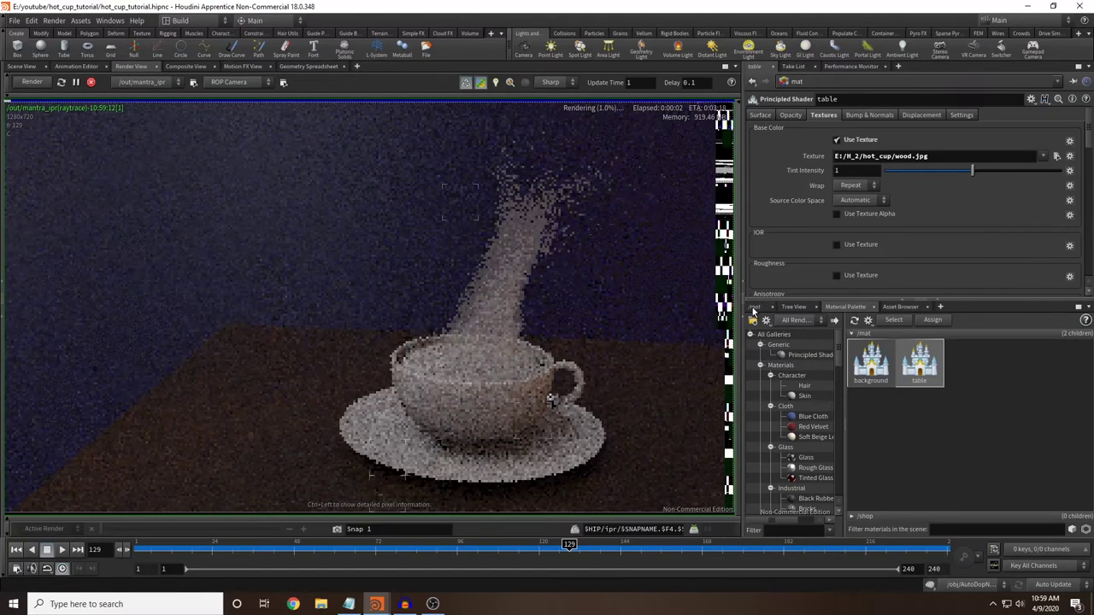
Step: Add the White Porcelain material from the gallery and assign it to the plate and cup
scroll(812, 408, down, 2)
scroll(812, 407, down, 4)
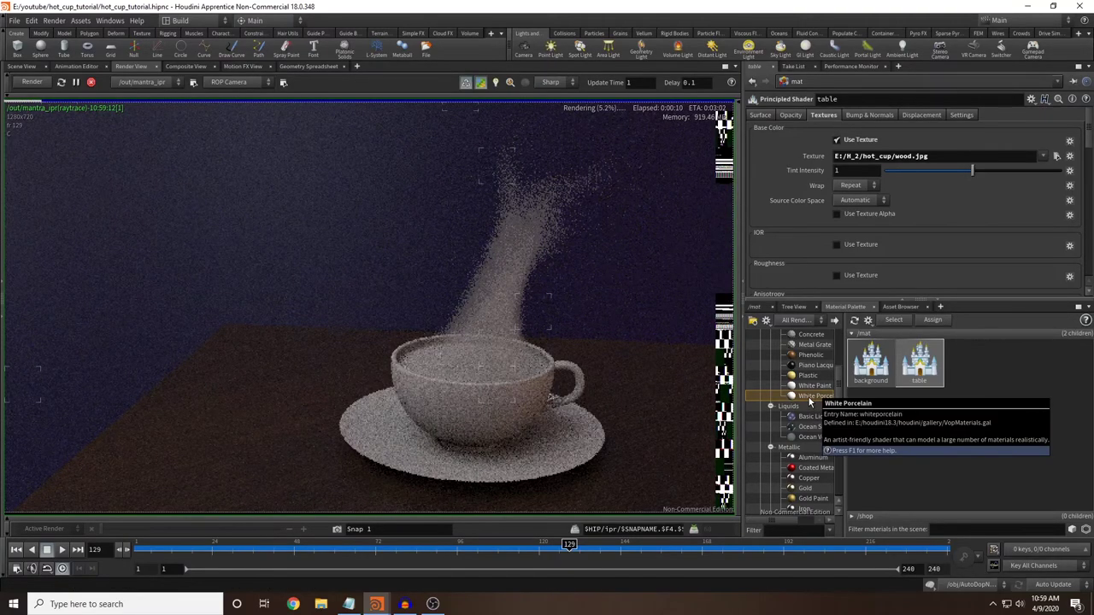
drag(812, 397, 970, 368)
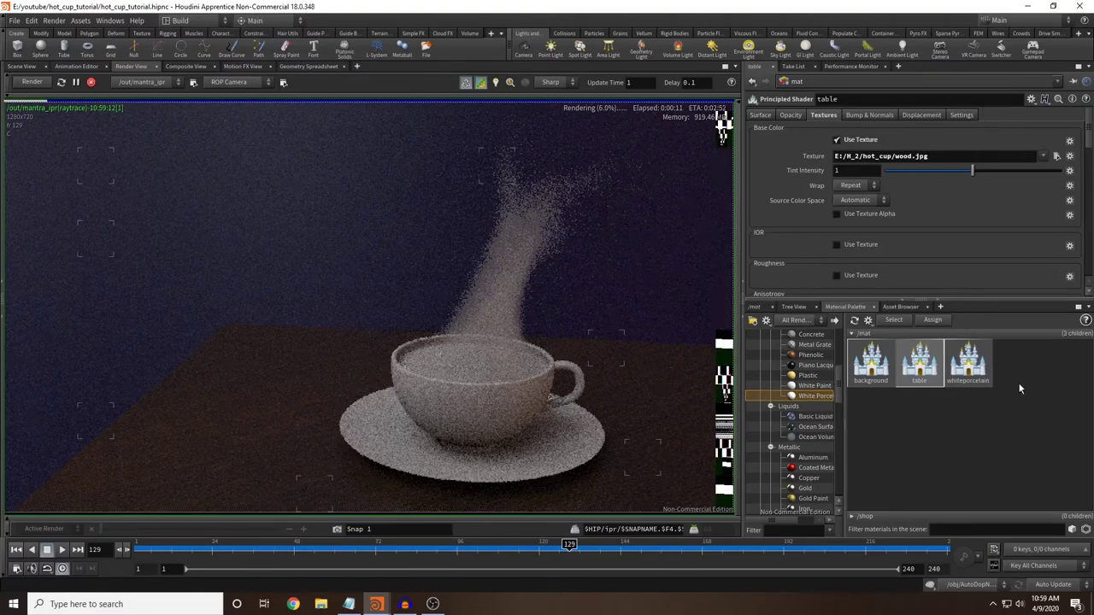
click(976, 371)
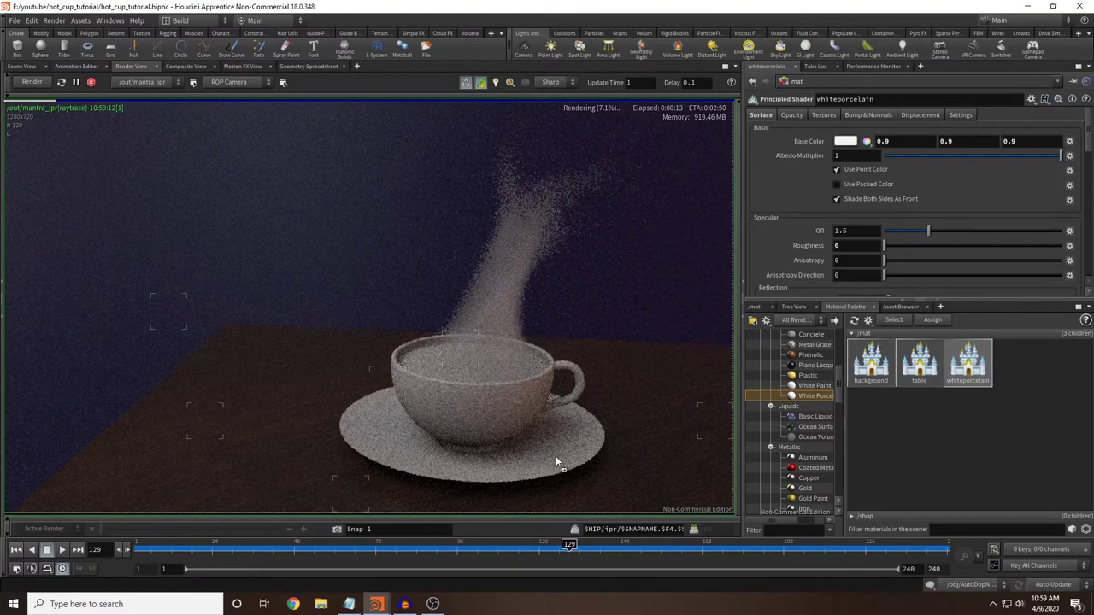
drag(961, 383, 485, 409)
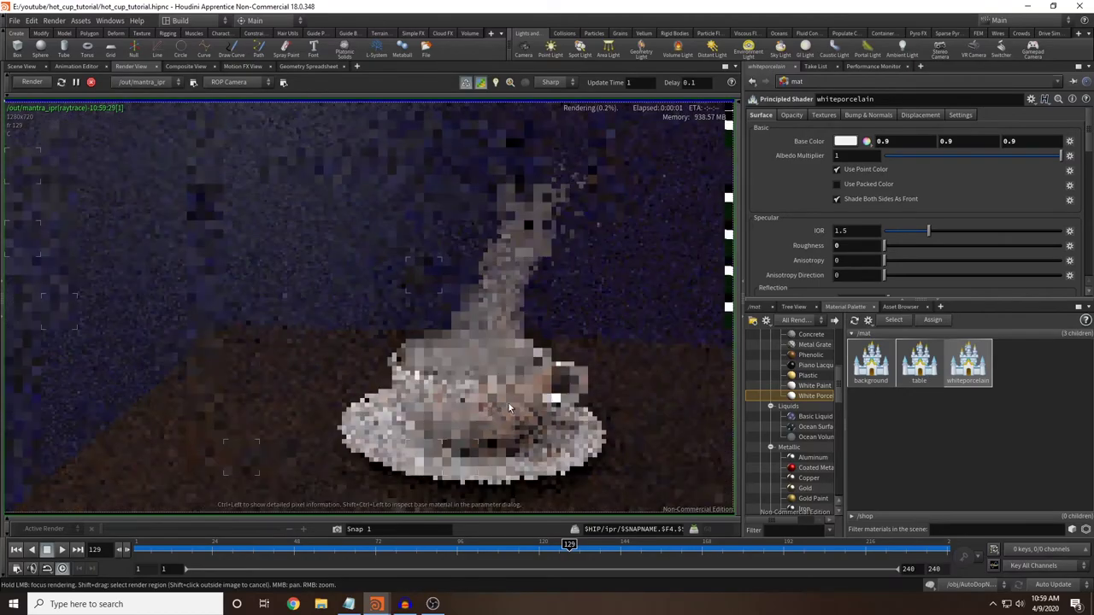
Step: Change the porcelain material's base color to a muted teal with RGB 0.218, 0.5, 0.5, previewing it in a render region around the cup
click(844, 143)
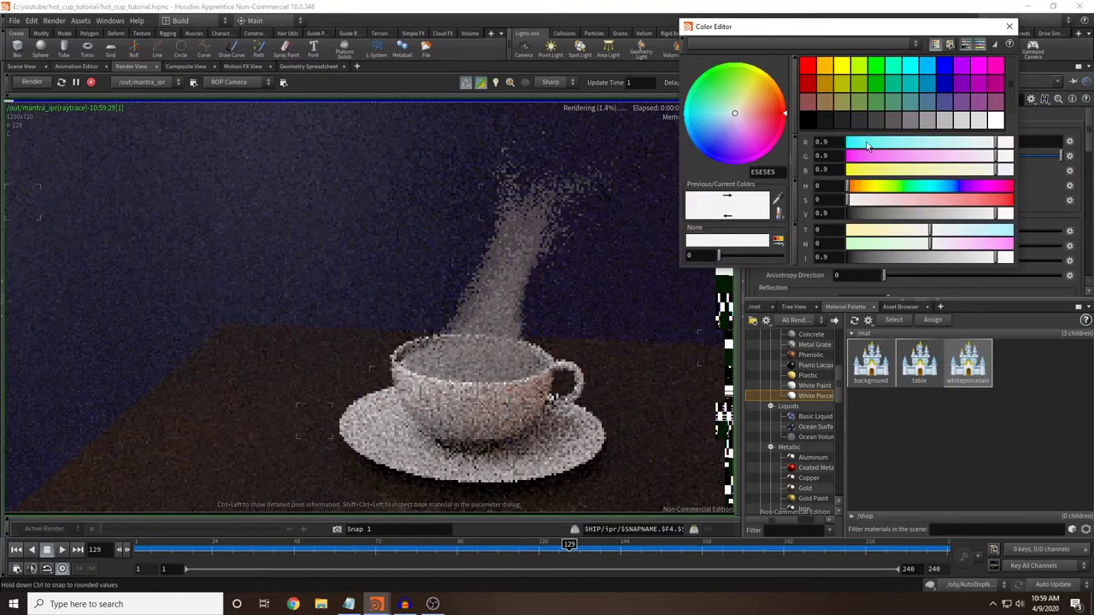
click(914, 87)
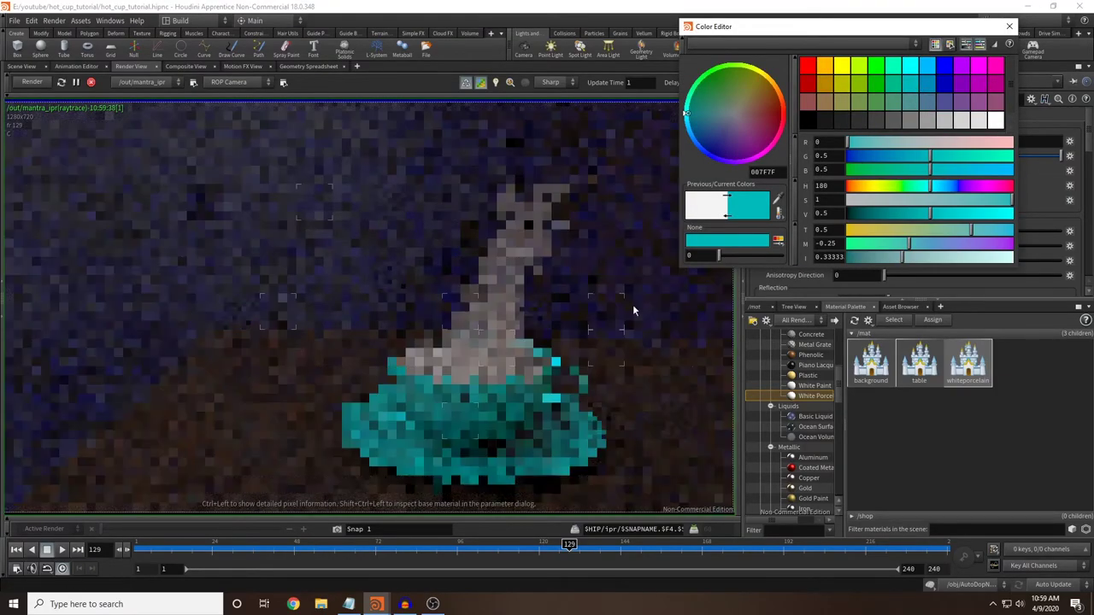
shift+drag(297, 299, 629, 489)
drag(854, 142, 885, 150)
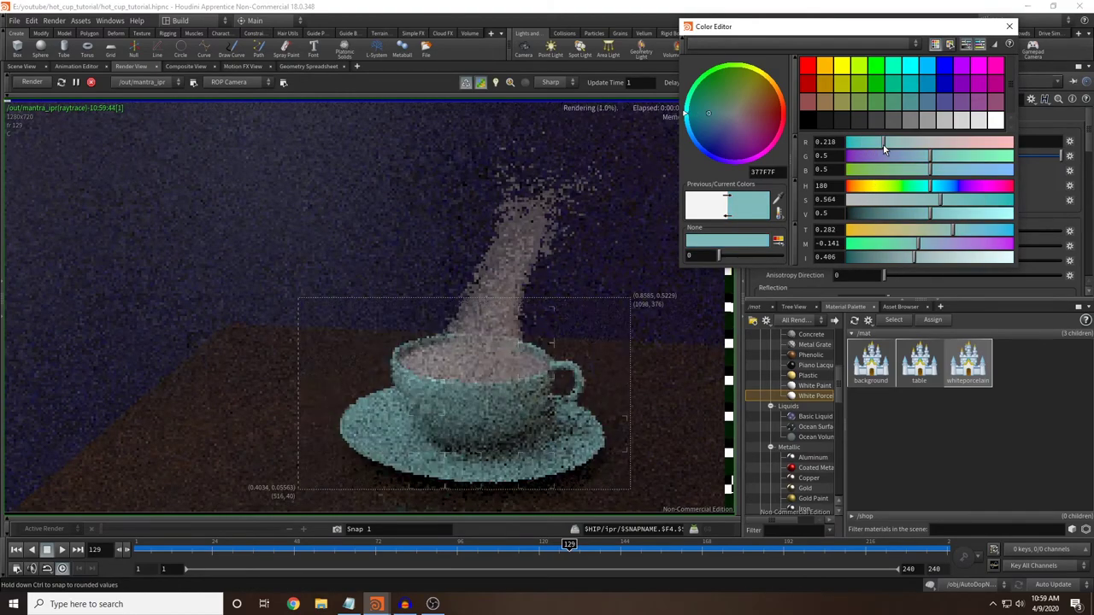
click(1009, 26)
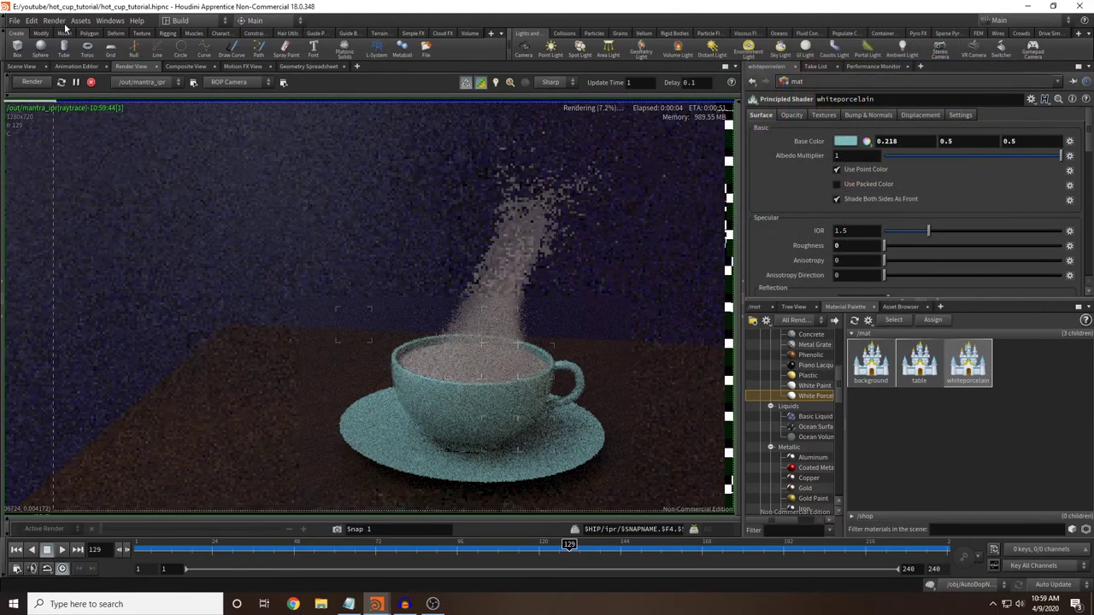
Step: Add another Principled Shader to the scene materials and set its base color to dark brown with RGB 0.017, 0.0085, 0
scroll(821, 395, up, 6)
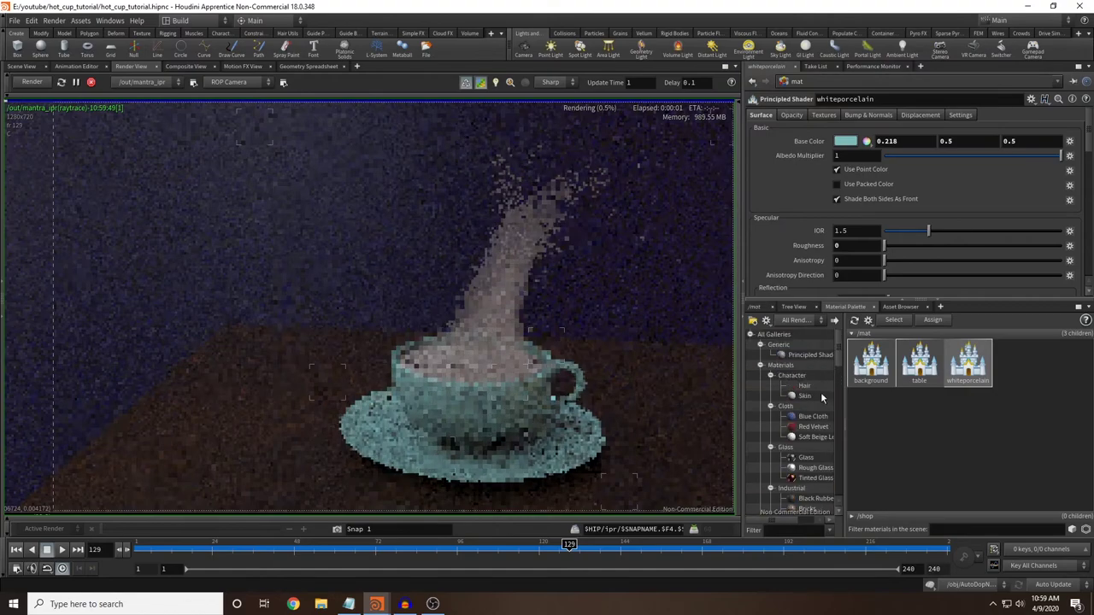
drag(1019, 369, 1022, 368)
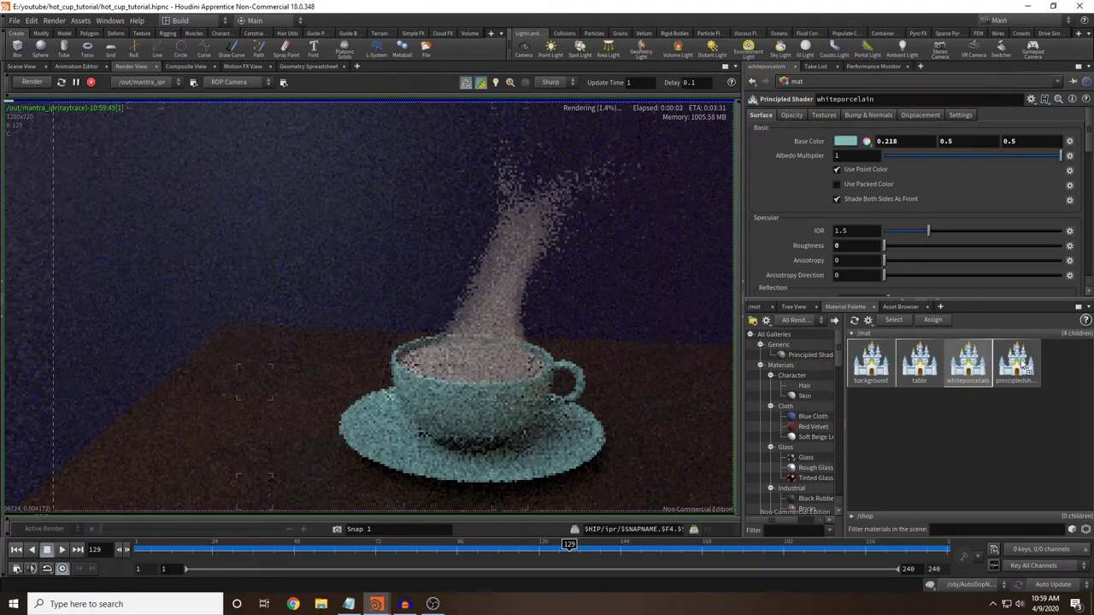
click(847, 142)
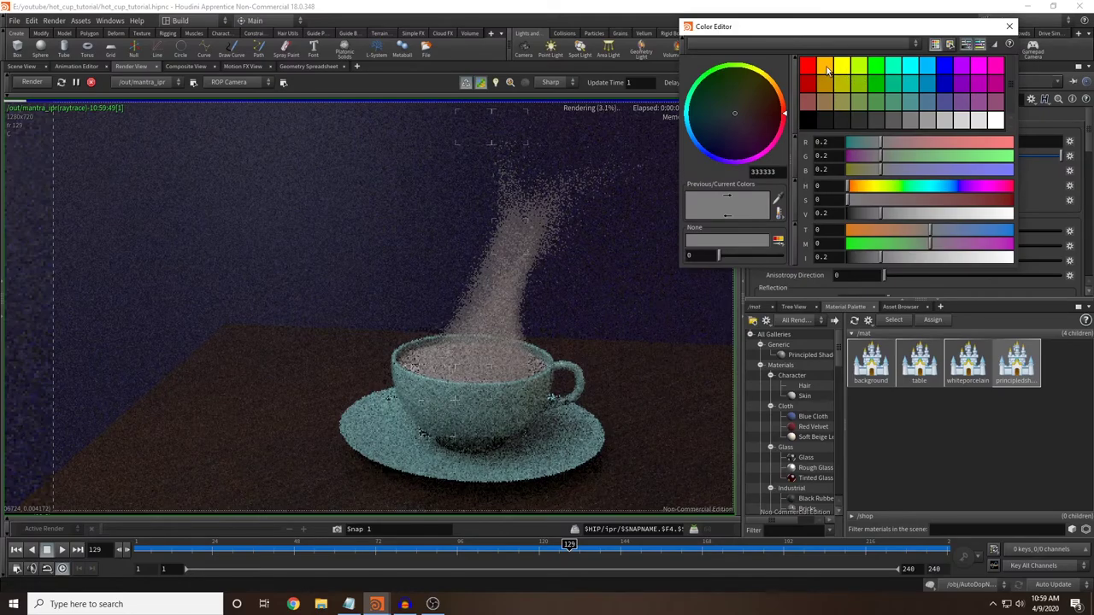
click(826, 71)
drag(859, 214, 851, 213)
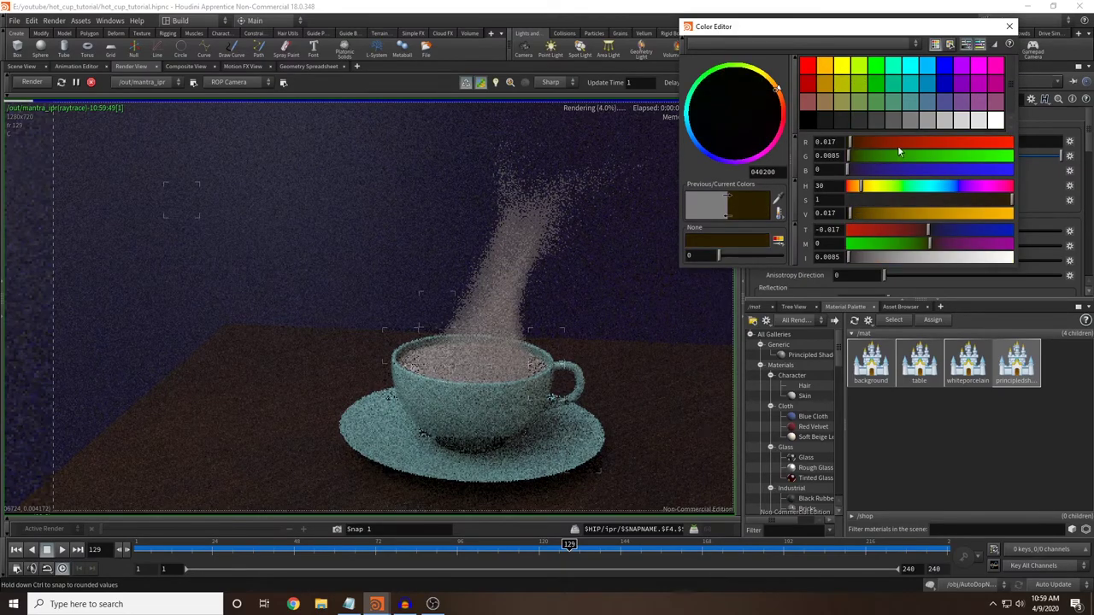
click(1009, 26)
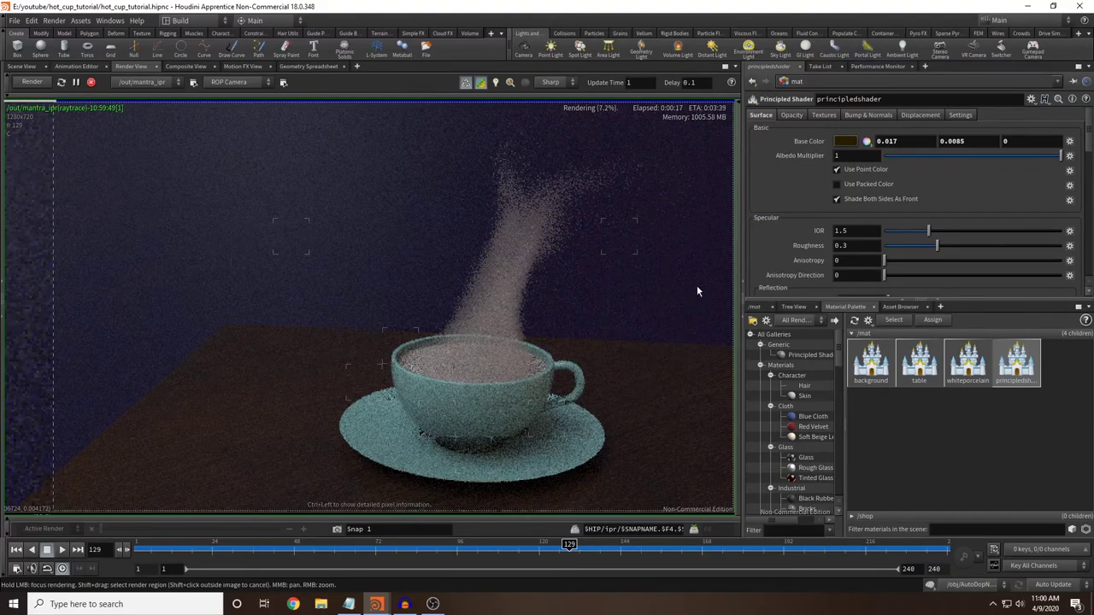
Step: Rename the new dark brown shader coffee
double_click(917, 100)
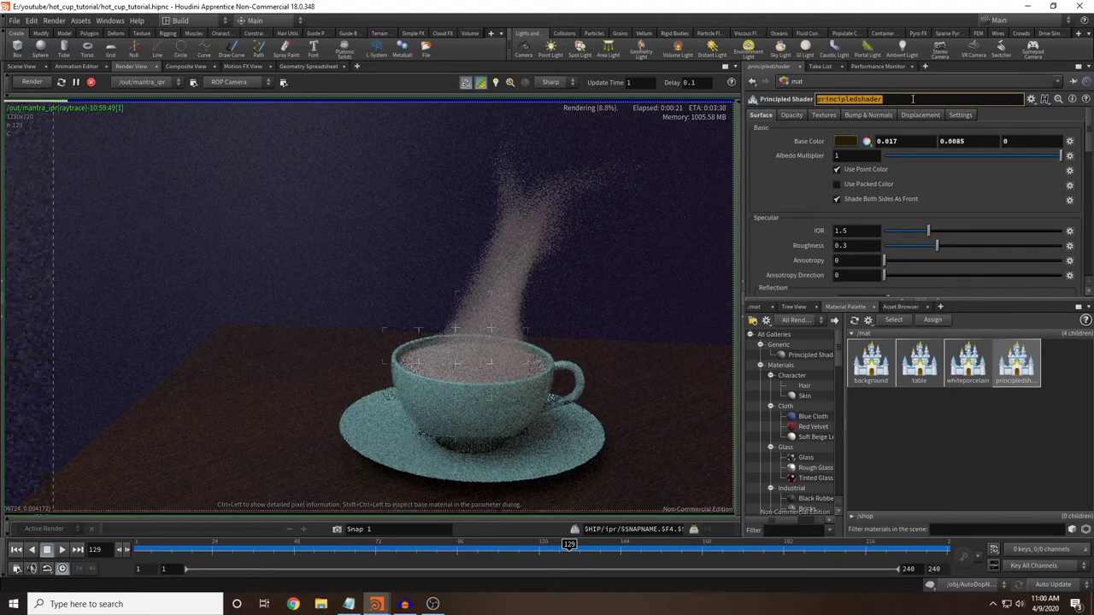
text(cof)
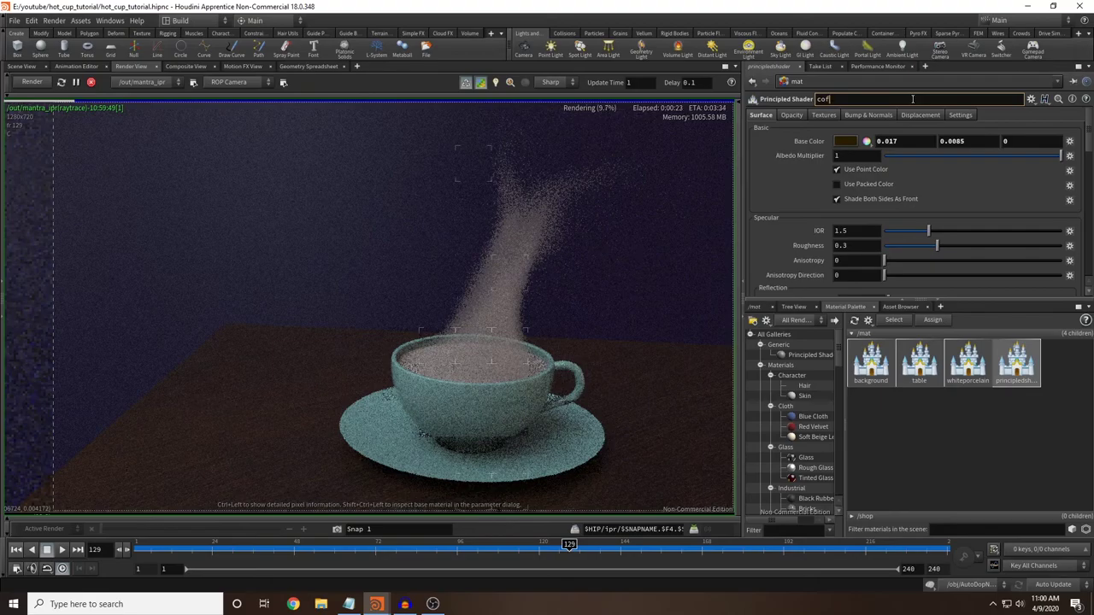
text(fee)
key(Return)
Step: Assign the coffee material to the liquid object
click(755, 306)
click(790, 321)
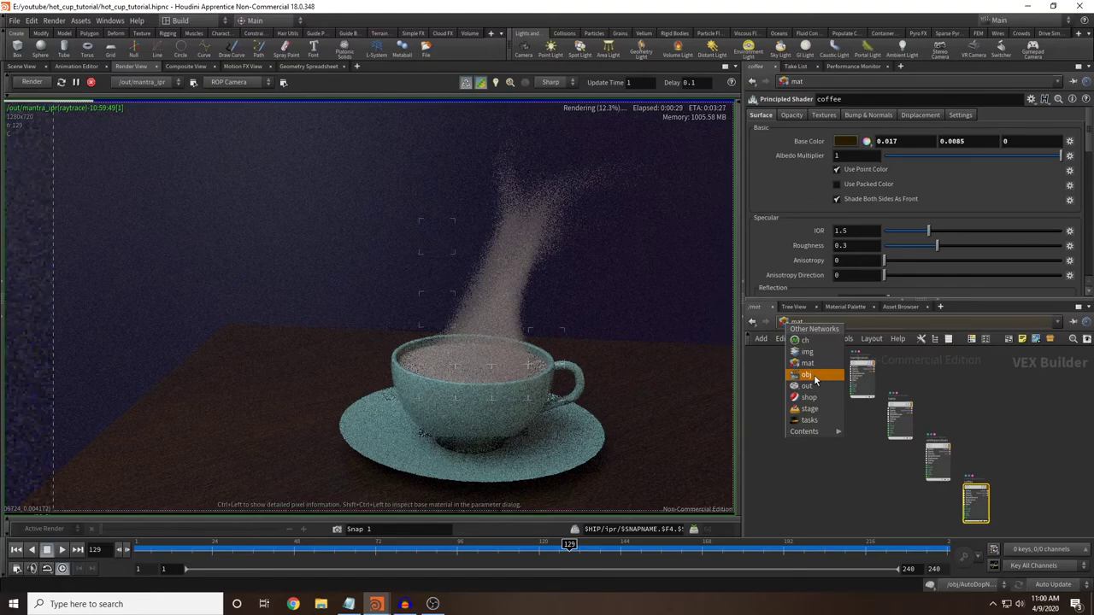
click(806, 375)
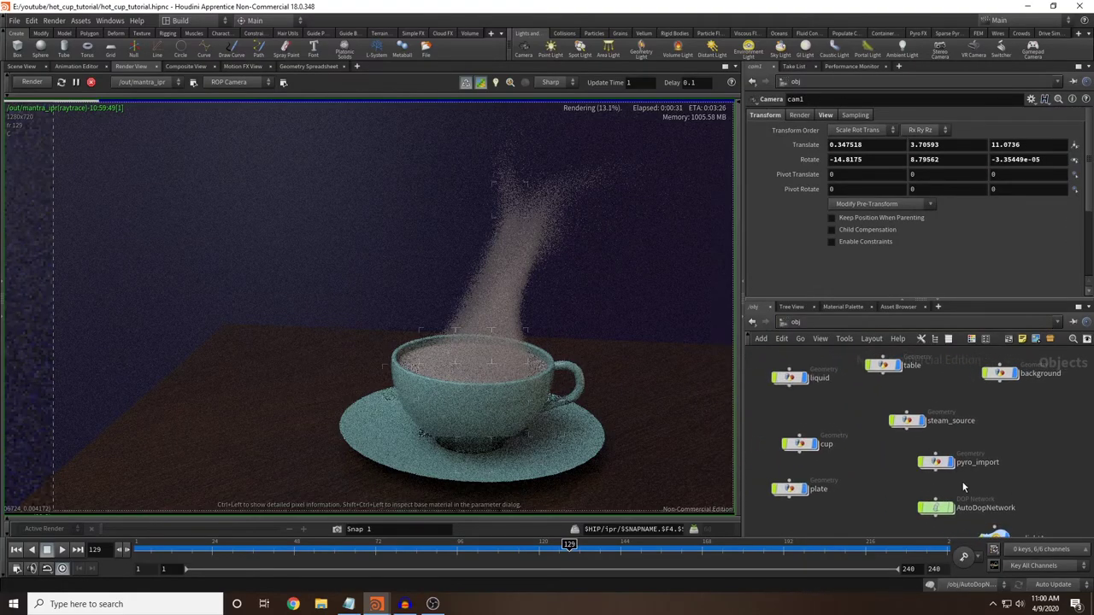
click(788, 377)
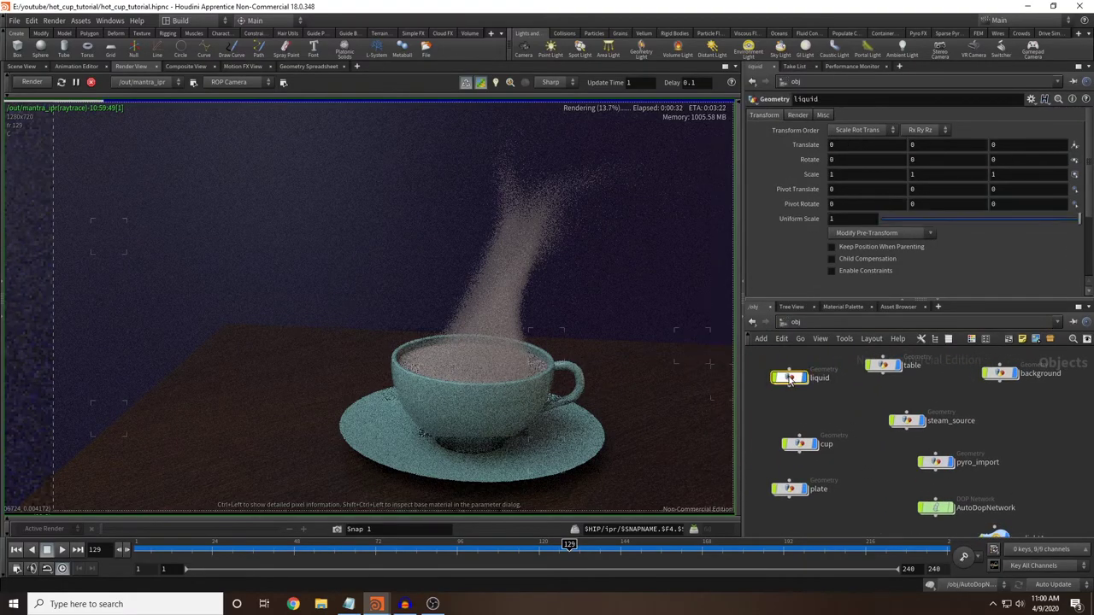
click(798, 116)
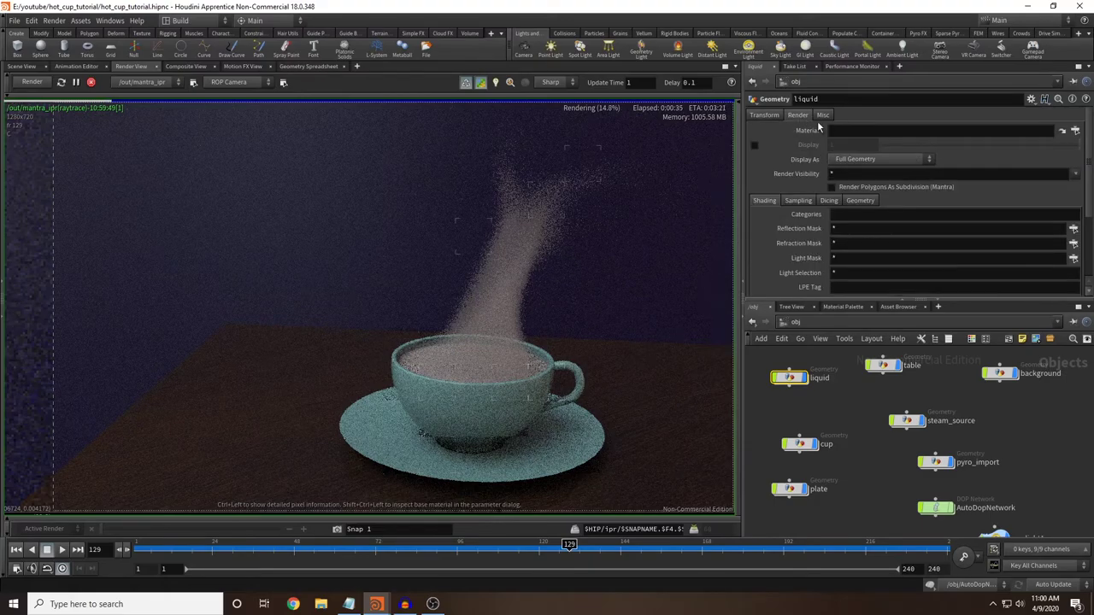
click(1076, 132)
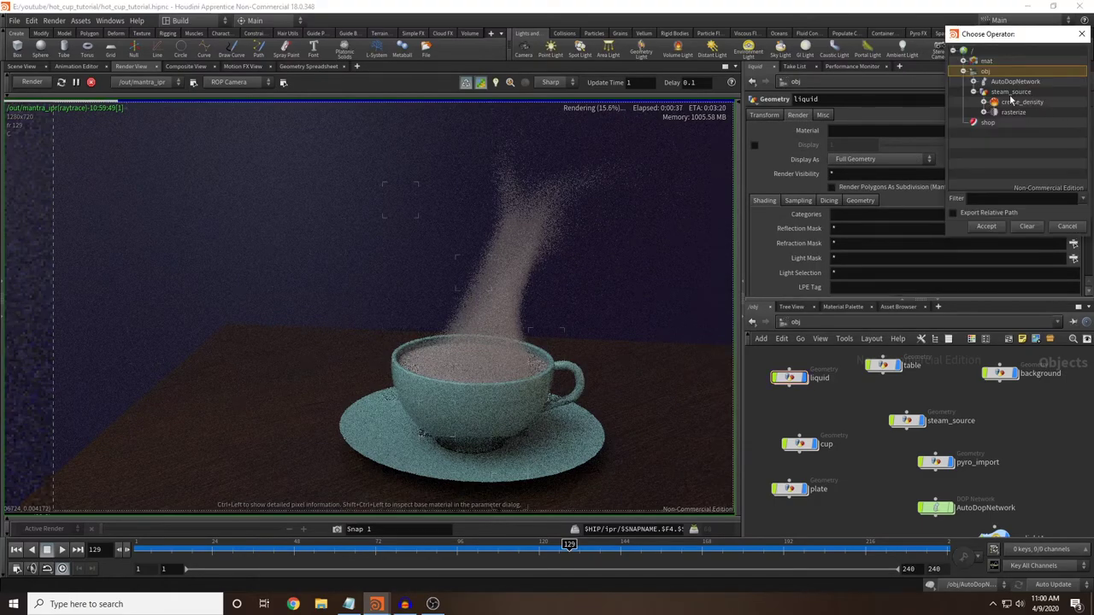
click(963, 61)
click(1003, 82)
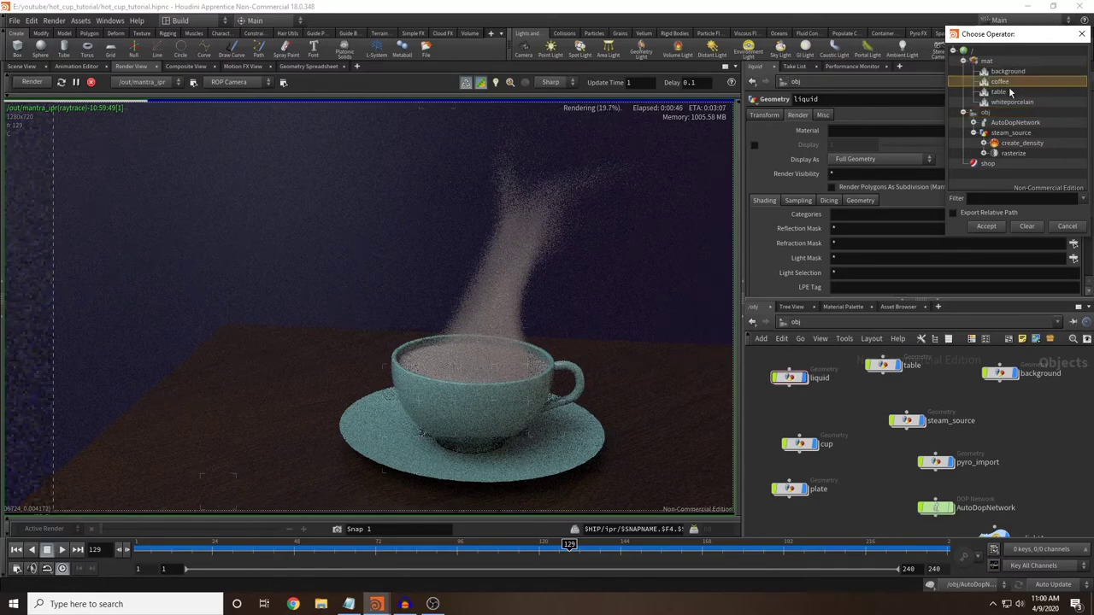
click(986, 226)
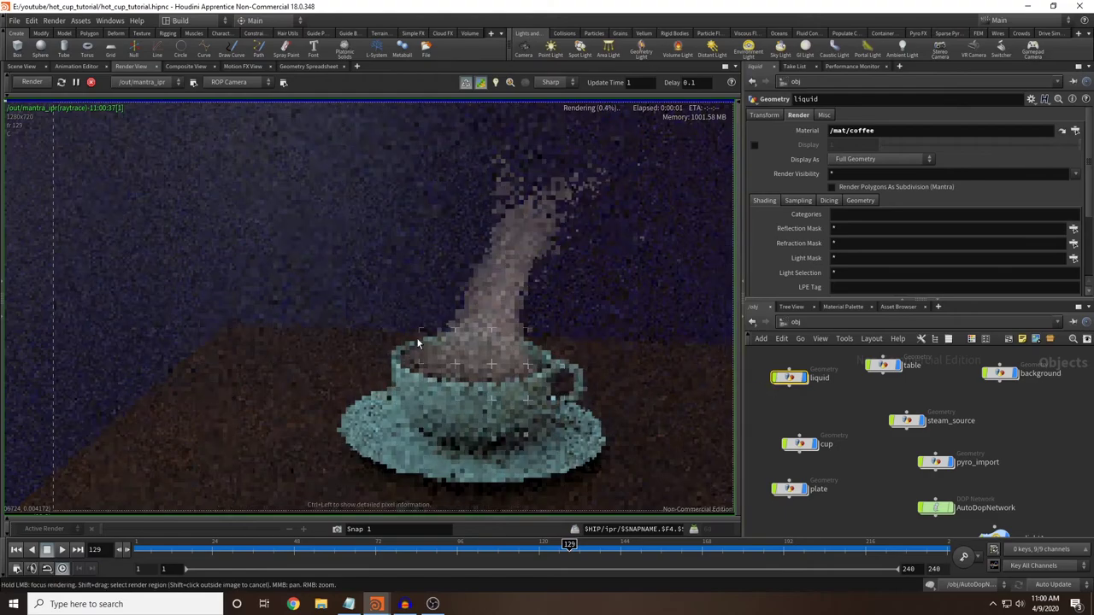
Step: Set the coffee material's transmission color to RGB 0.017, 0.0085, 0, previewing it in a render region around the cup's upper part
shift+drag(377, 313, 560, 410)
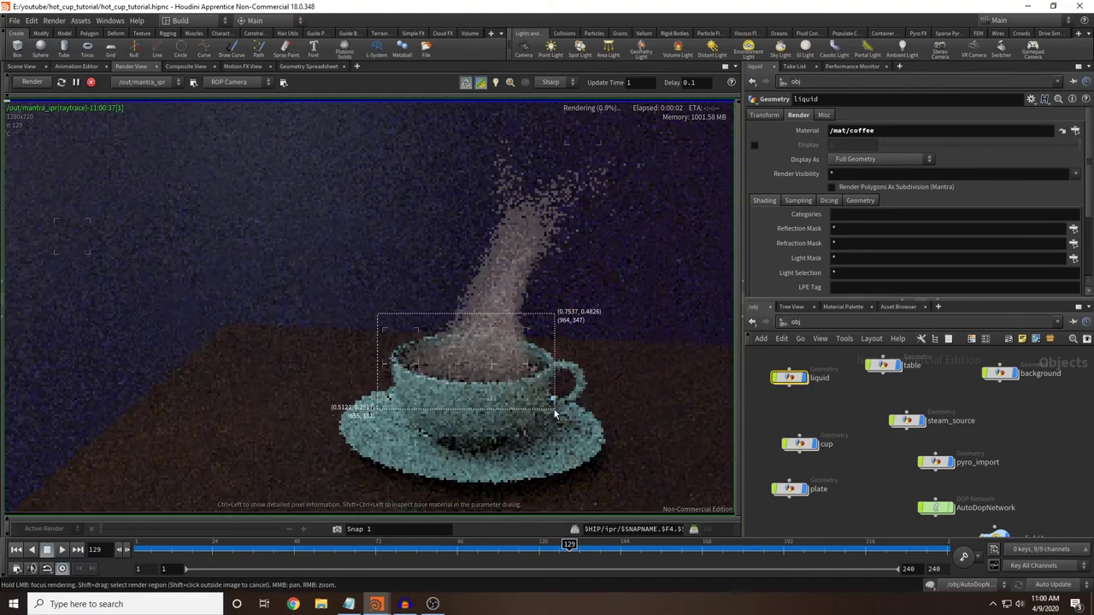
click(843, 306)
click(1016, 360)
scroll(887, 222, down, 3)
scroll(886, 222, down, 3)
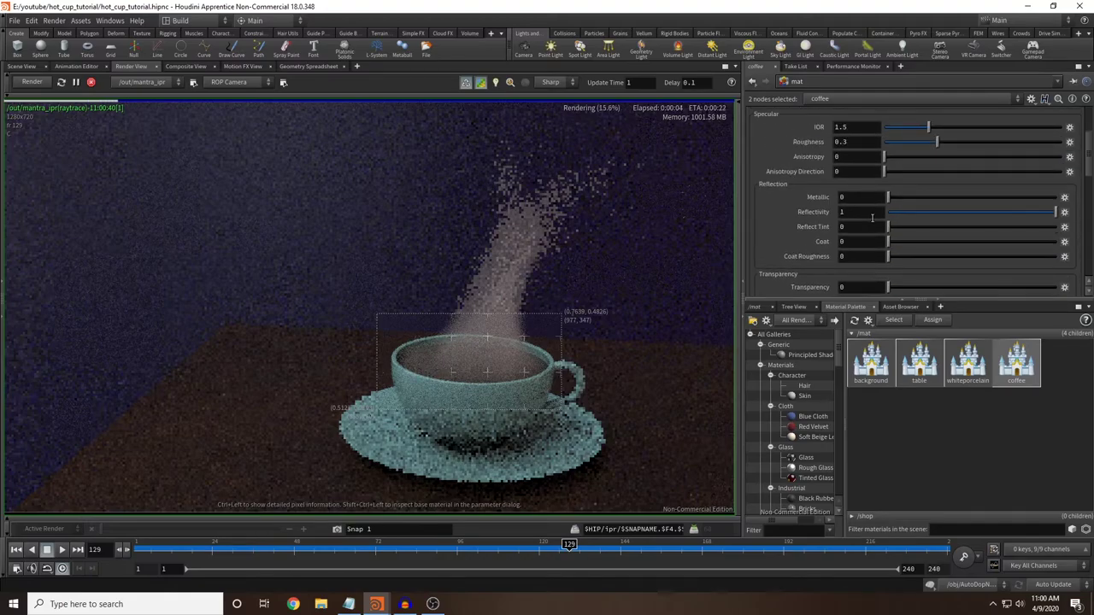
scroll(845, 164, down, 5)
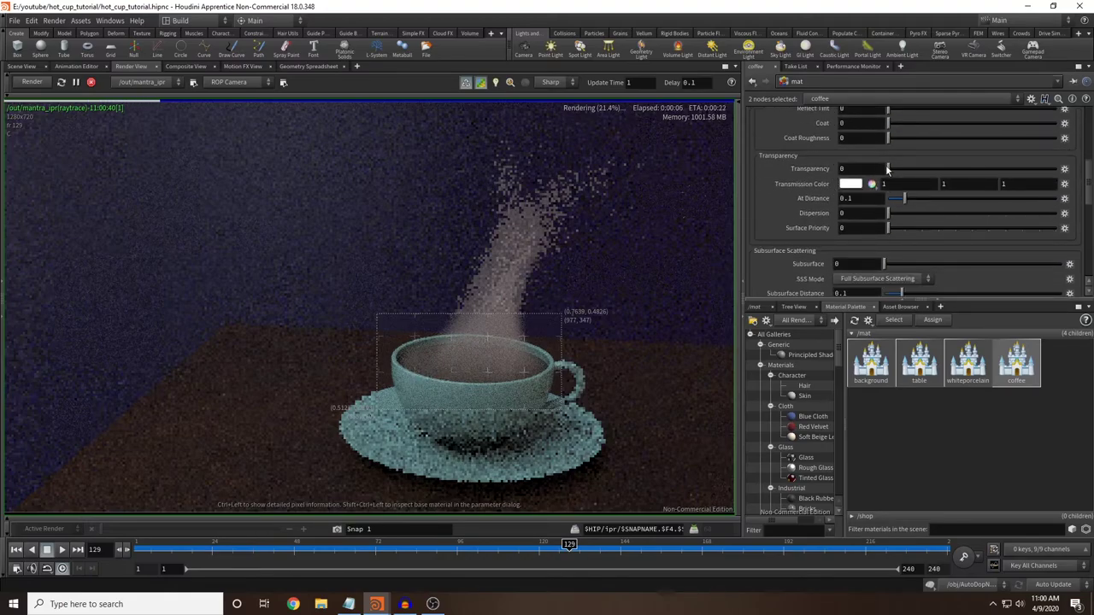
click(851, 183)
click(836, 83)
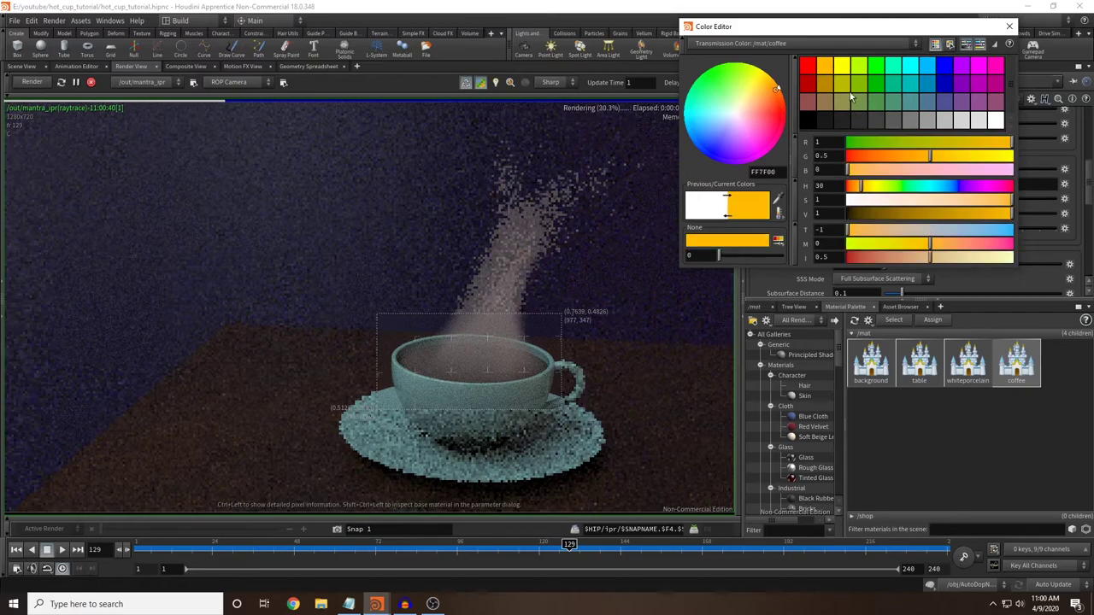
click(851, 210)
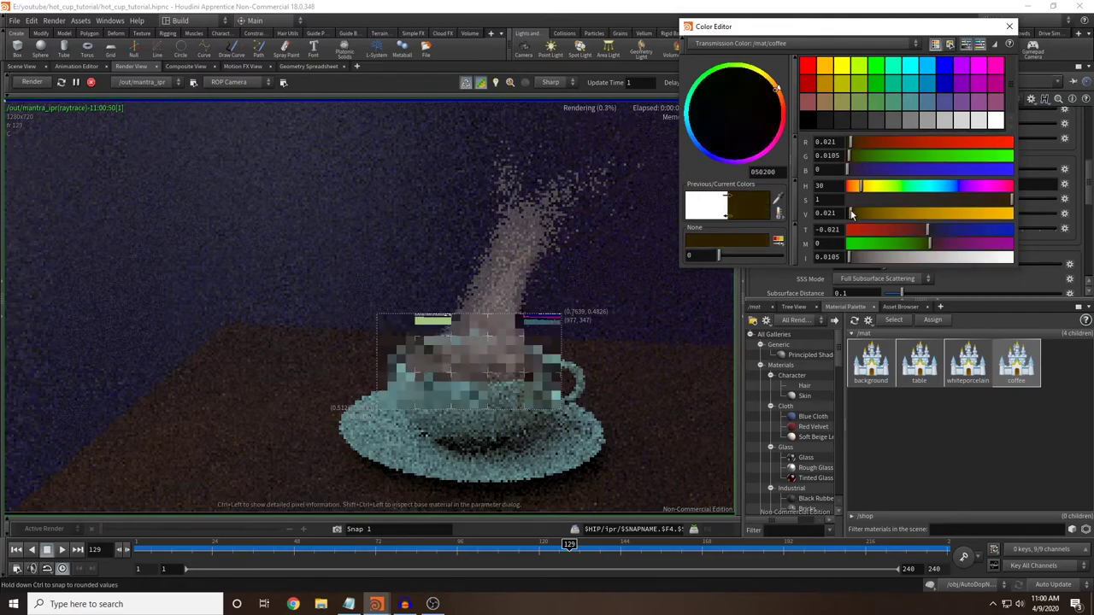
drag(851, 211, 849, 210)
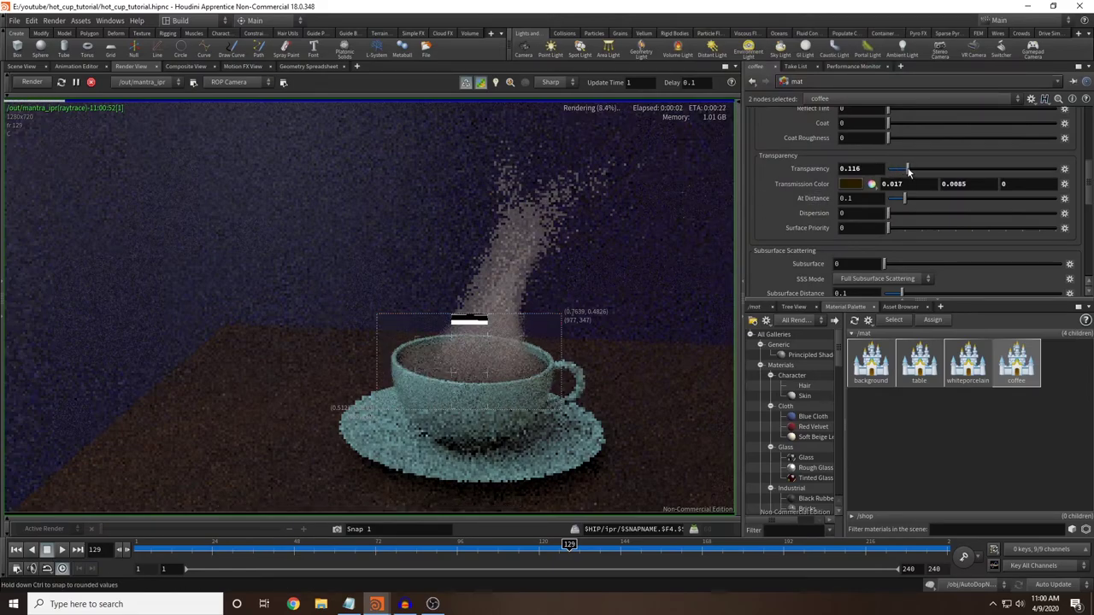
Step: Set the coffee material's transparency to 0.9
click(1038, 169)
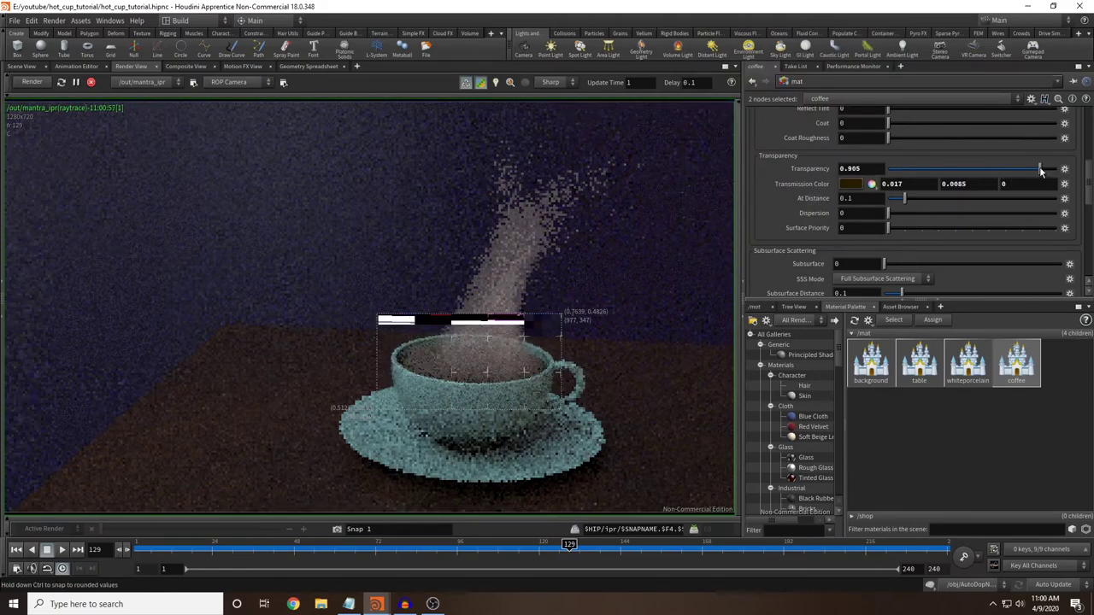
click(851, 170)
key(Return)
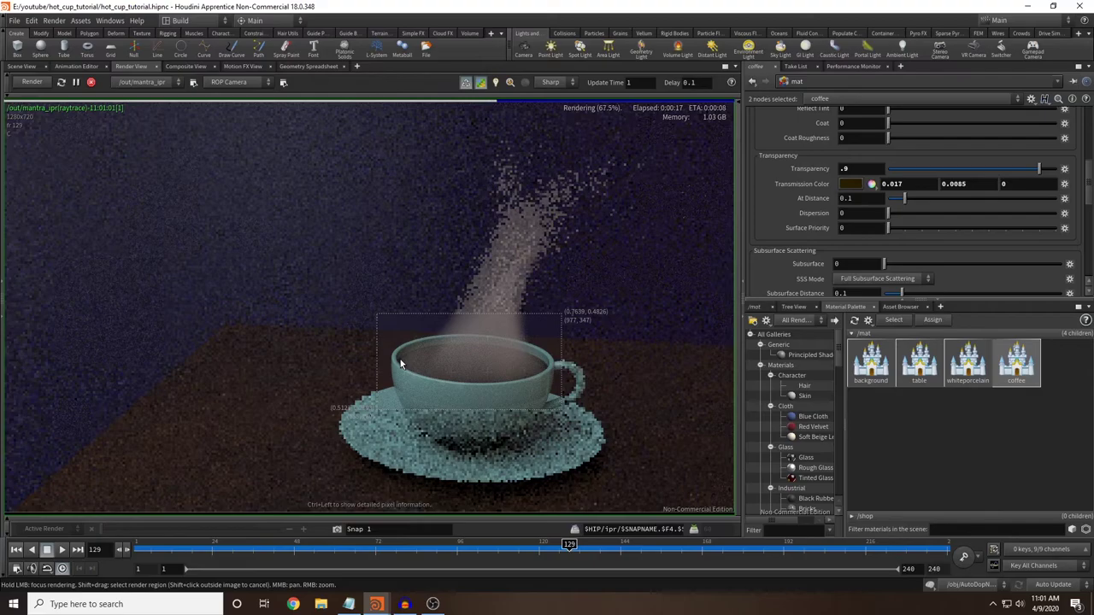
Step: Set the environment light's intensity to 2 and preview the steam in a render region above the cup
click(754, 307)
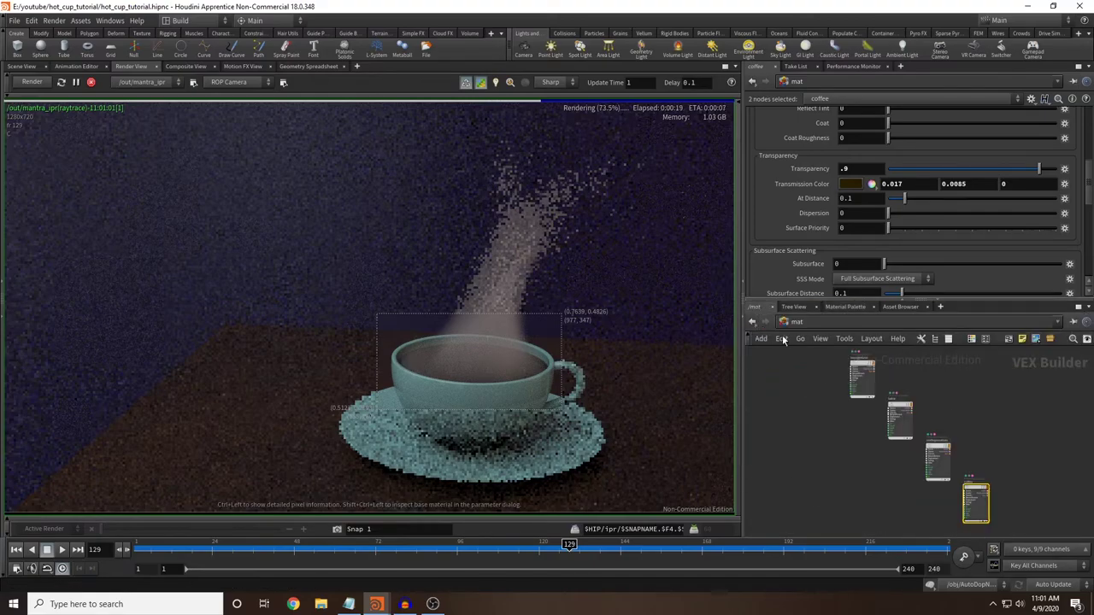
click(803, 323)
click(821, 375)
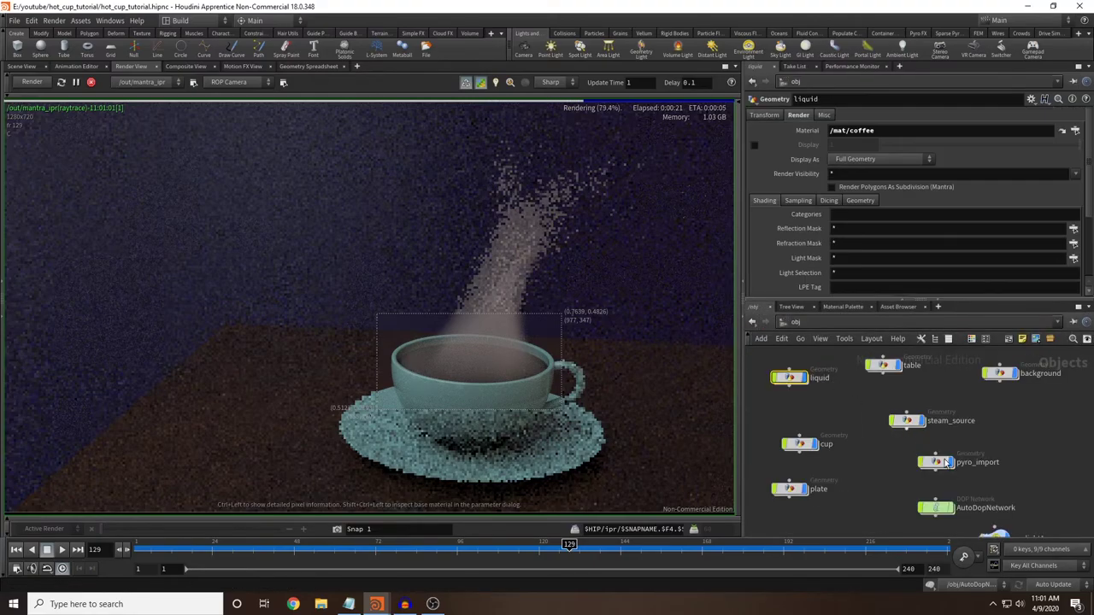
scroll(1065, 473, down, 2)
middle_drag(1068, 473, 1037, 434)
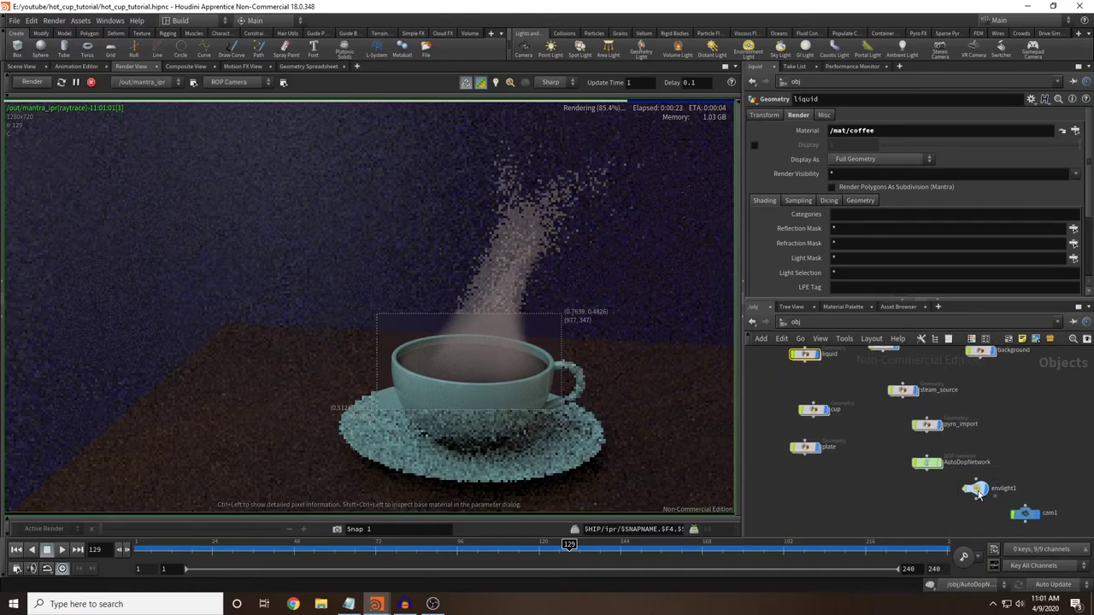
click(977, 488)
drag(865, 142, 804, 153)
text(2)
click(840, 498)
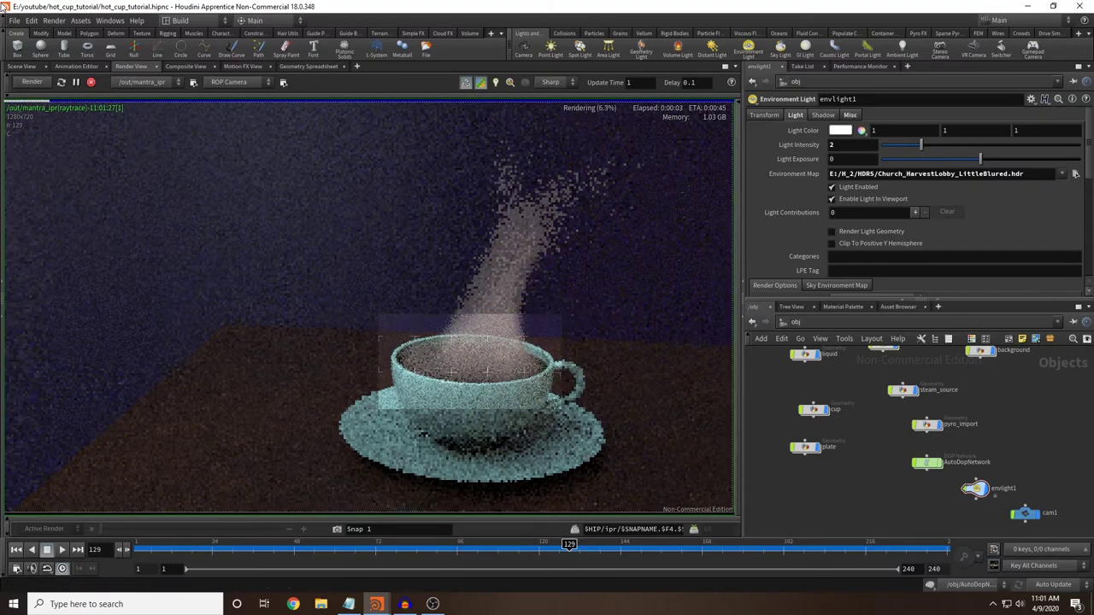
shift+drag(563, 324, 395, 391)
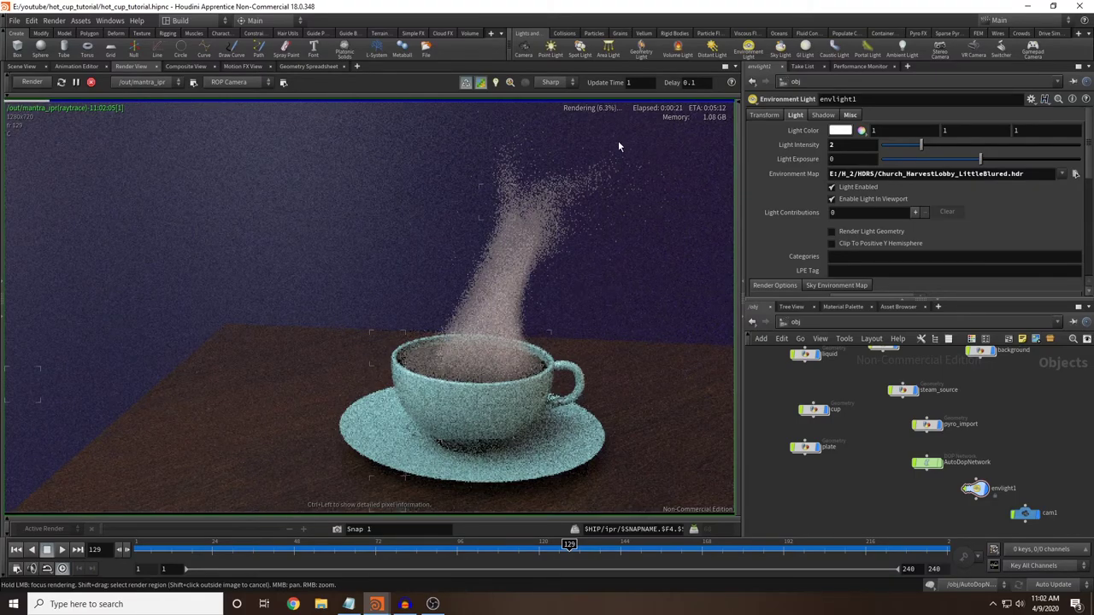
shift+drag(621, 139, 411, 382)
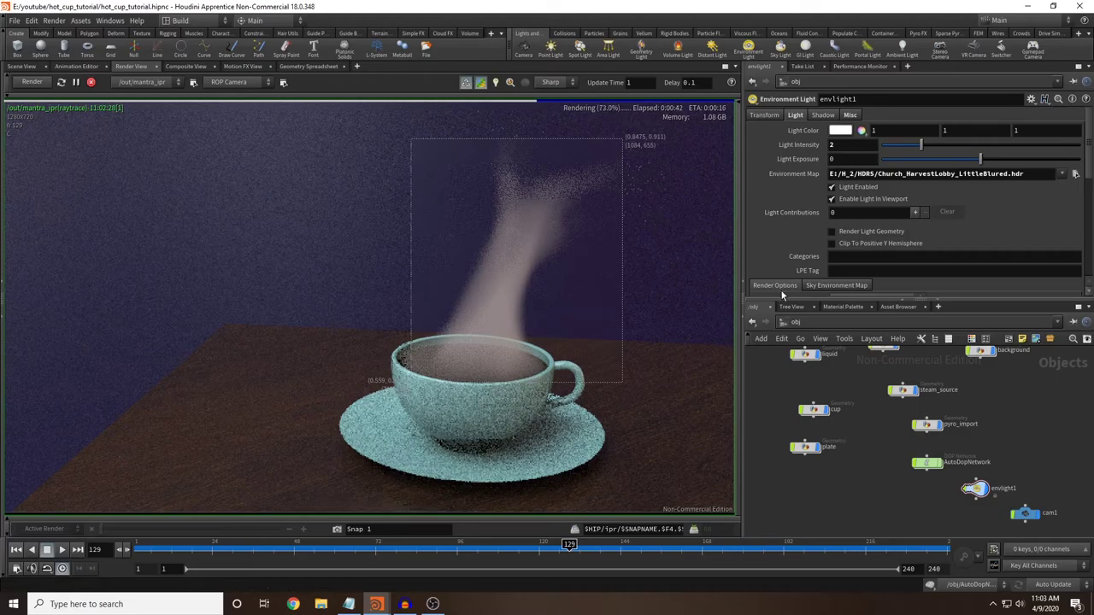
Step: Add the Wispy Smoke volume material from the gallery to the scene materials
click(841, 306)
scroll(799, 431, down, 5)
scroll(799, 431, down, 8)
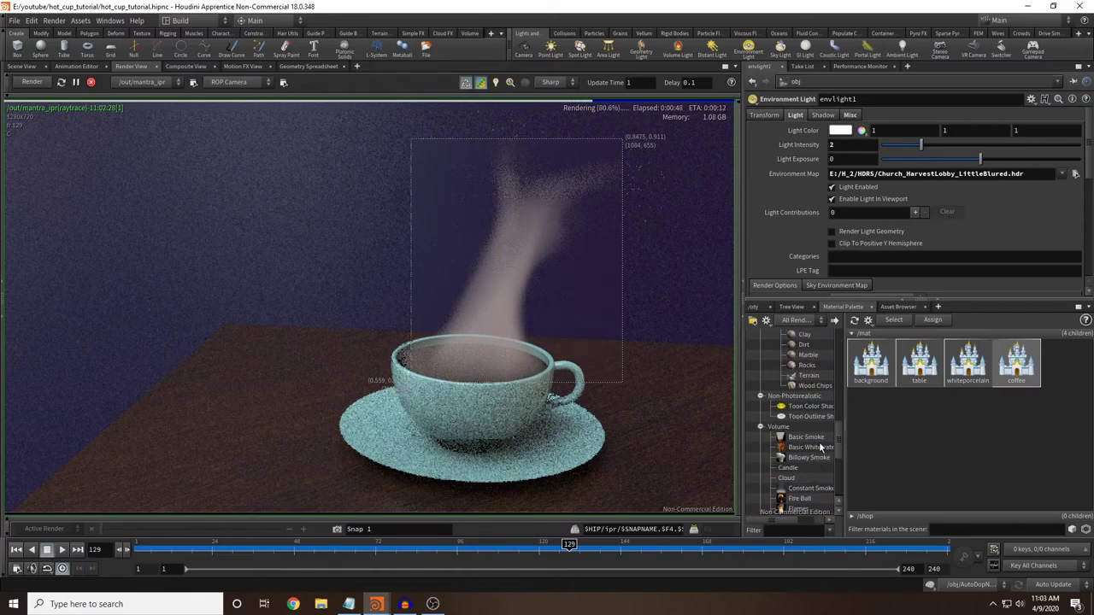
scroll(811, 496, down, 2)
drag(811, 498, 1063, 427)
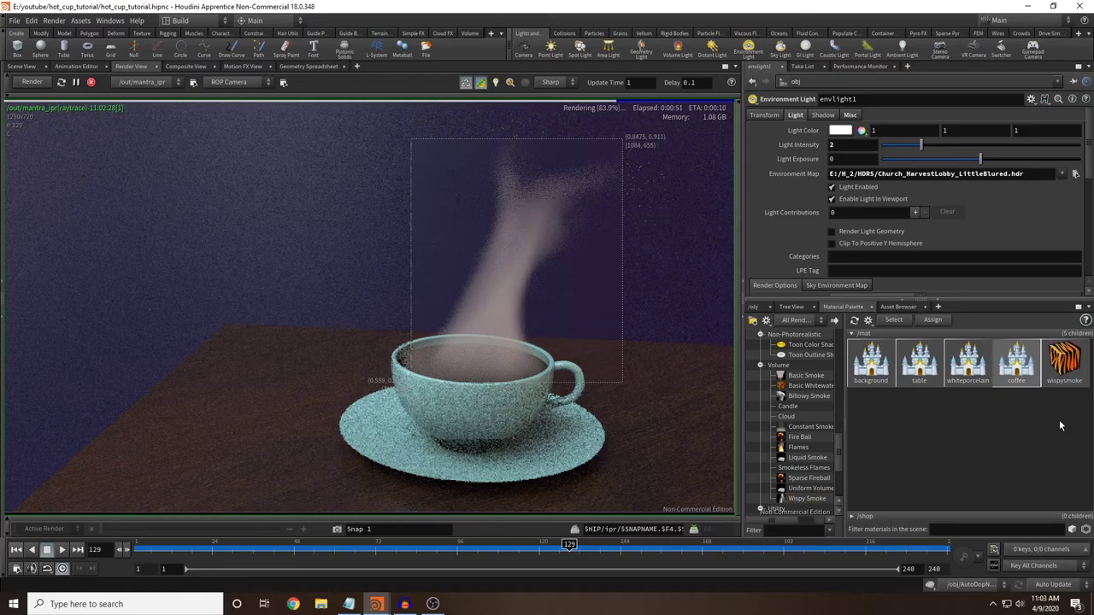
Step: Assign the wispysmoke material to the pyro_import object
click(754, 307)
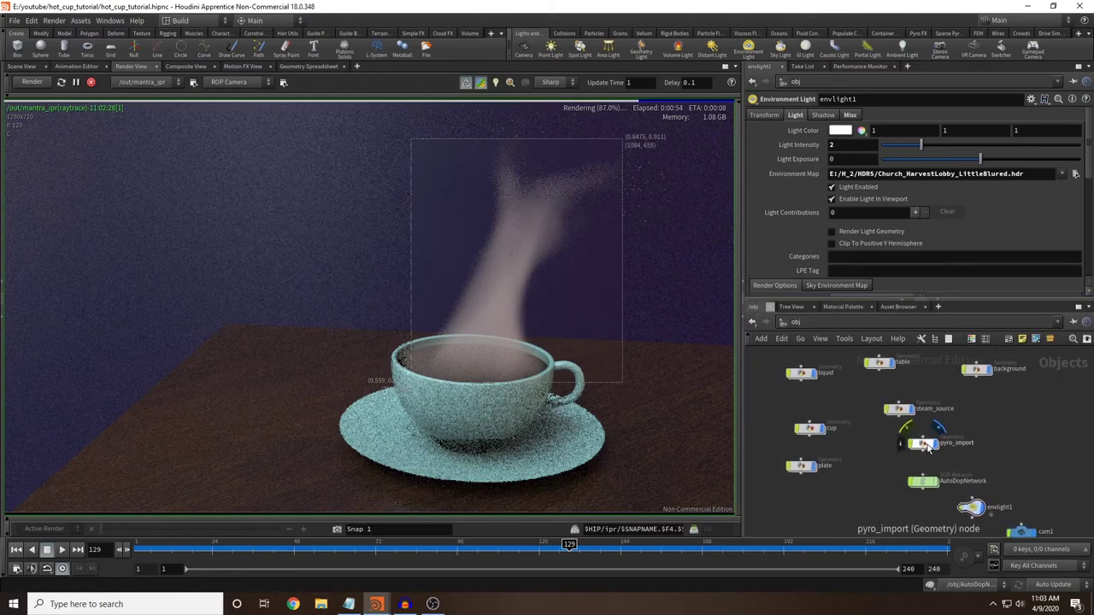
double_click(928, 445)
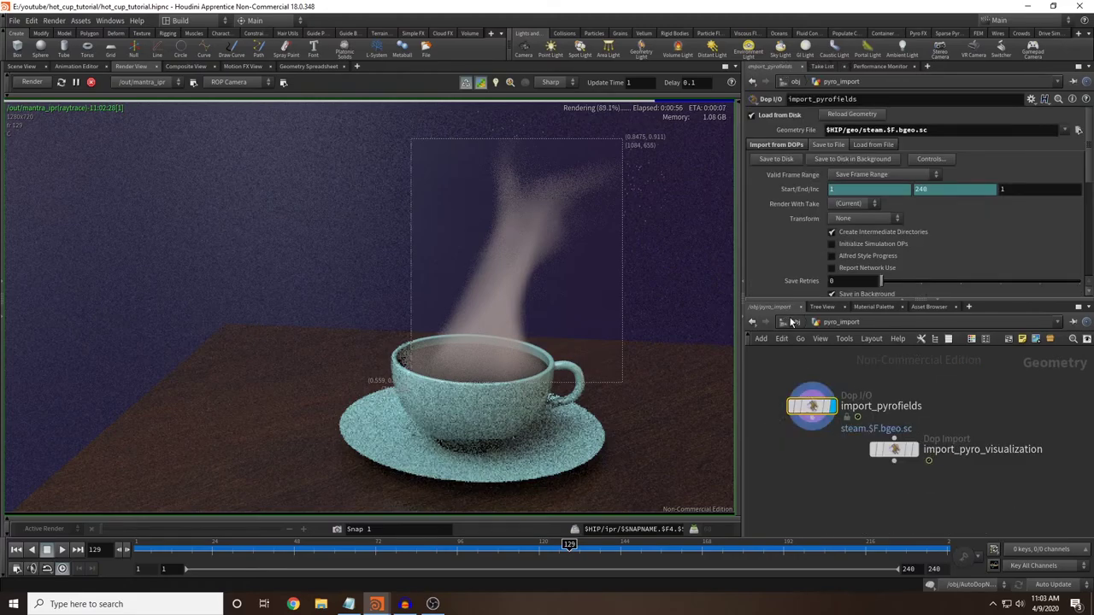
key(u)
click(798, 116)
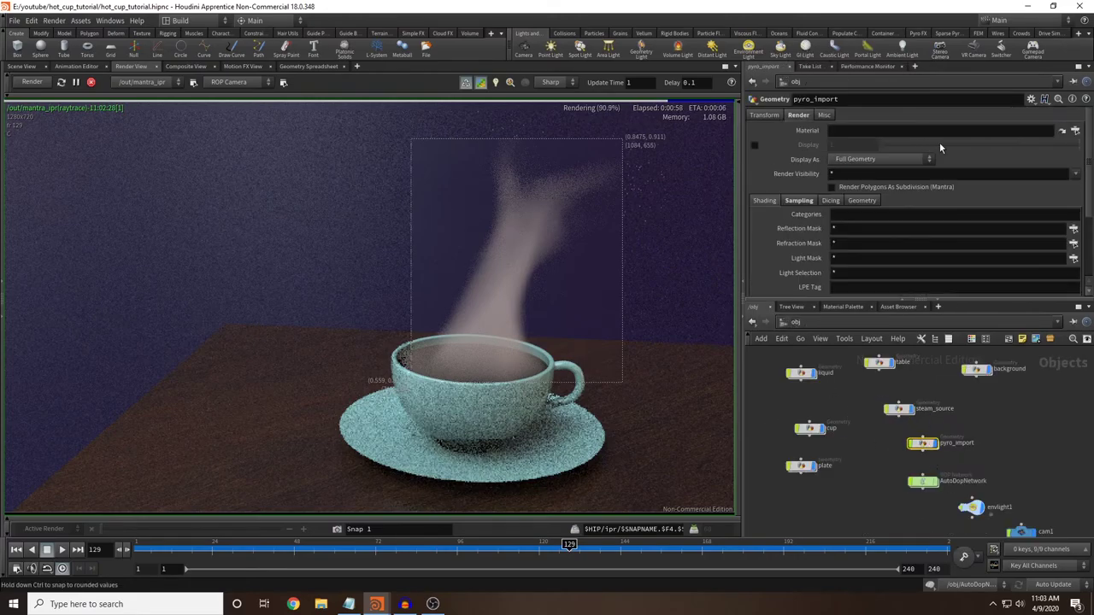
click(1075, 132)
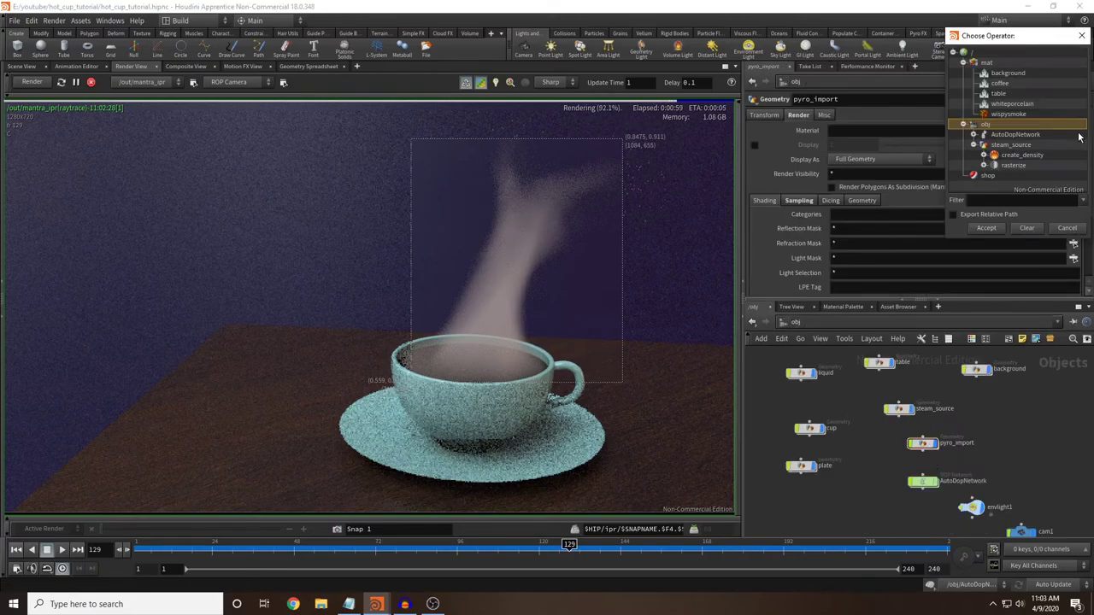
click(1010, 113)
click(987, 227)
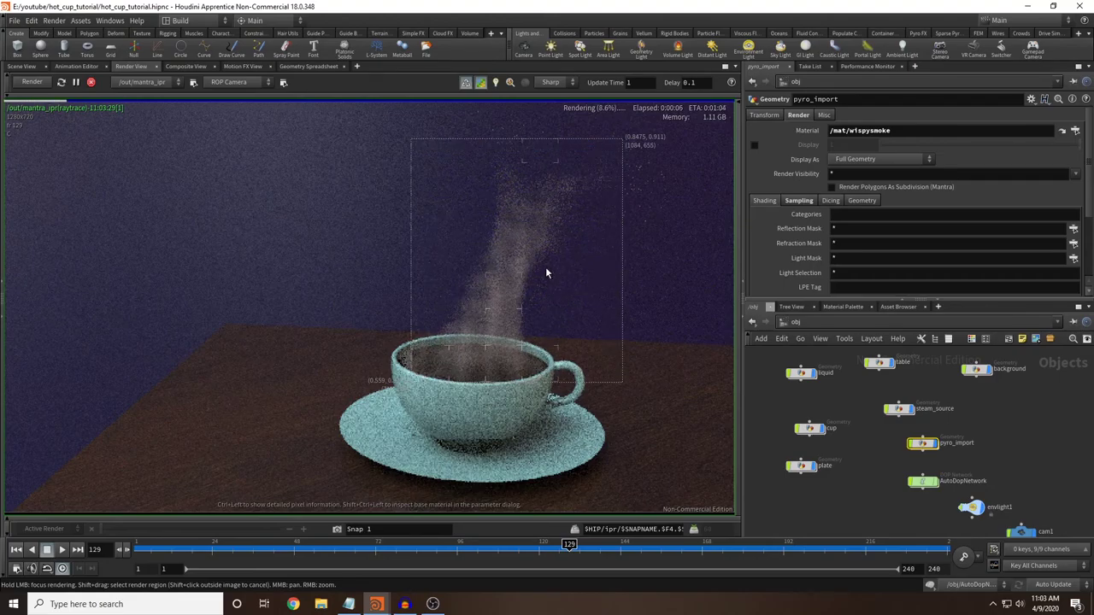
Step: Try a Smoke Intensity of 10 on the wispysmoke material, and reduce it to 5
click(842, 306)
click(1069, 368)
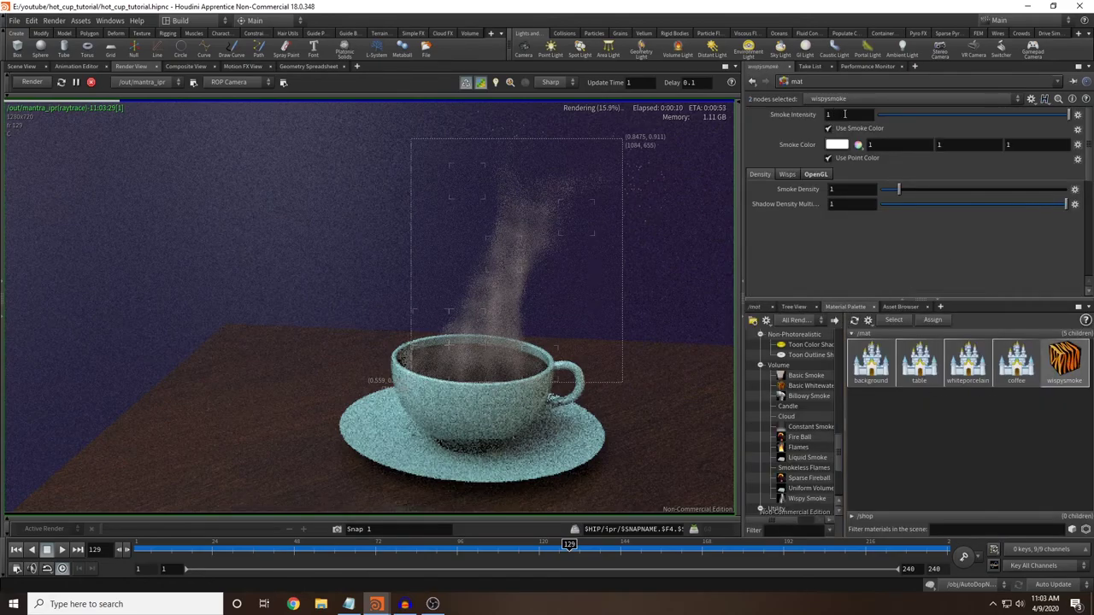
click(844, 113)
text(0)
key(Return)
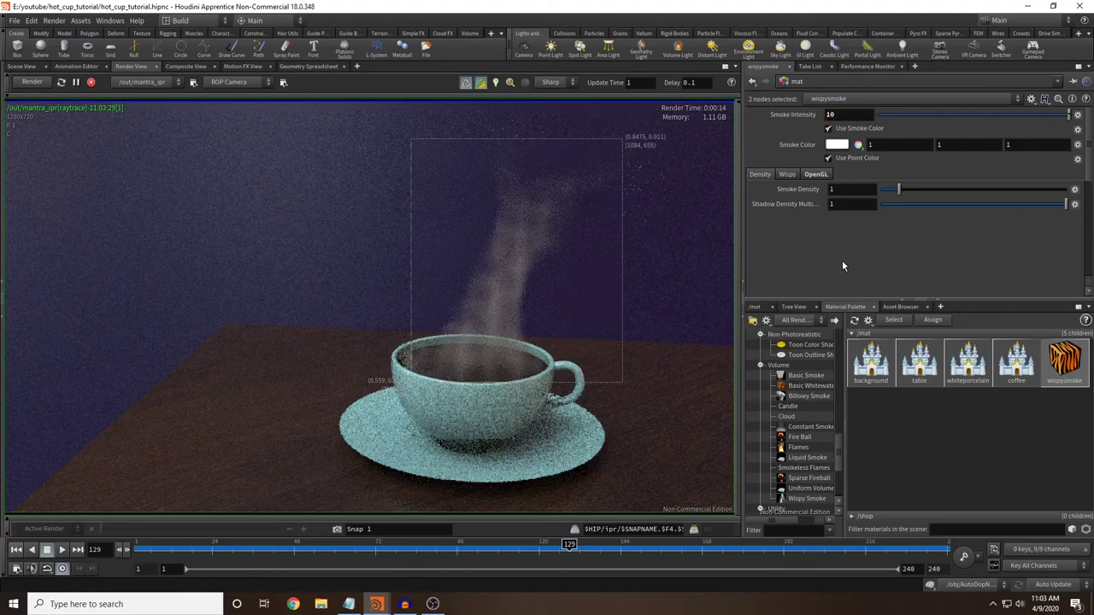
click(862, 114)
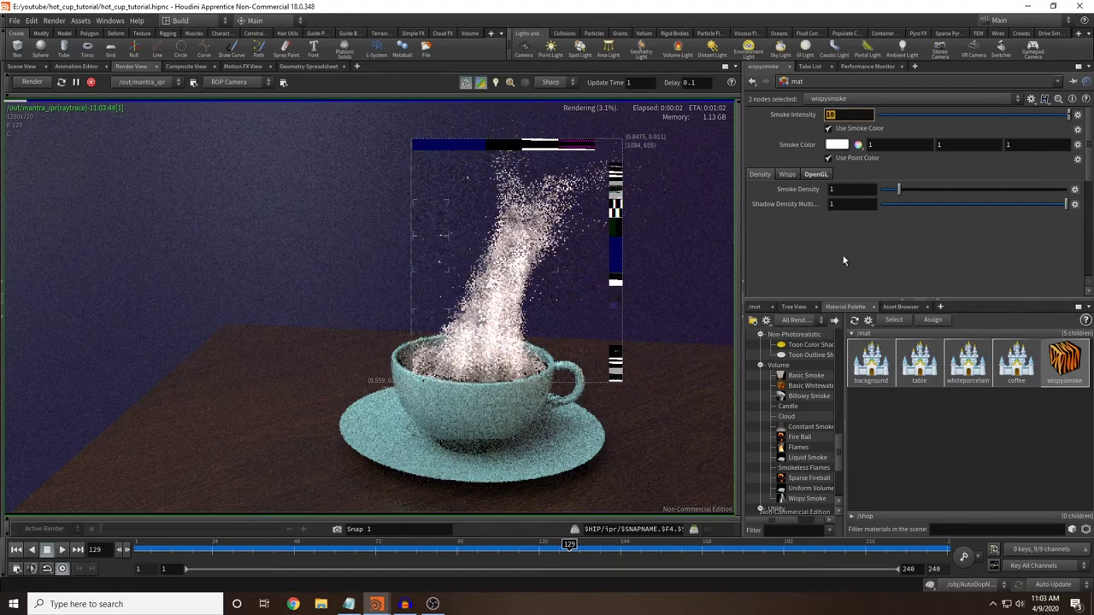
text(5)
key(Return)
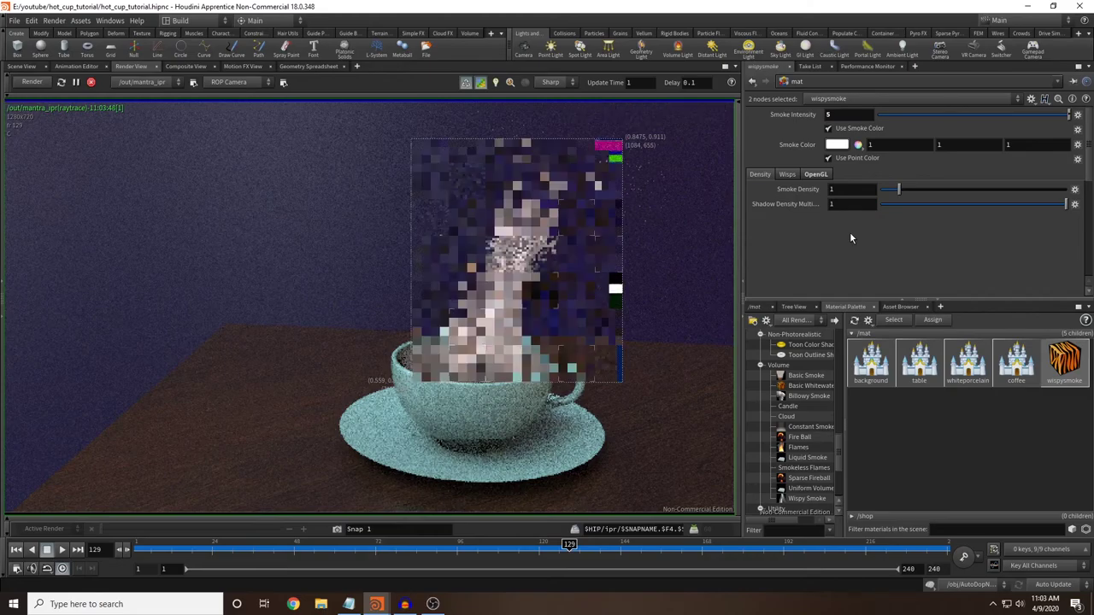
Step: Set the wispysmoke material's Smoke Density to 0.31 and its shadow density multiplier to 0, and check the wisps noise settings
click(887, 190)
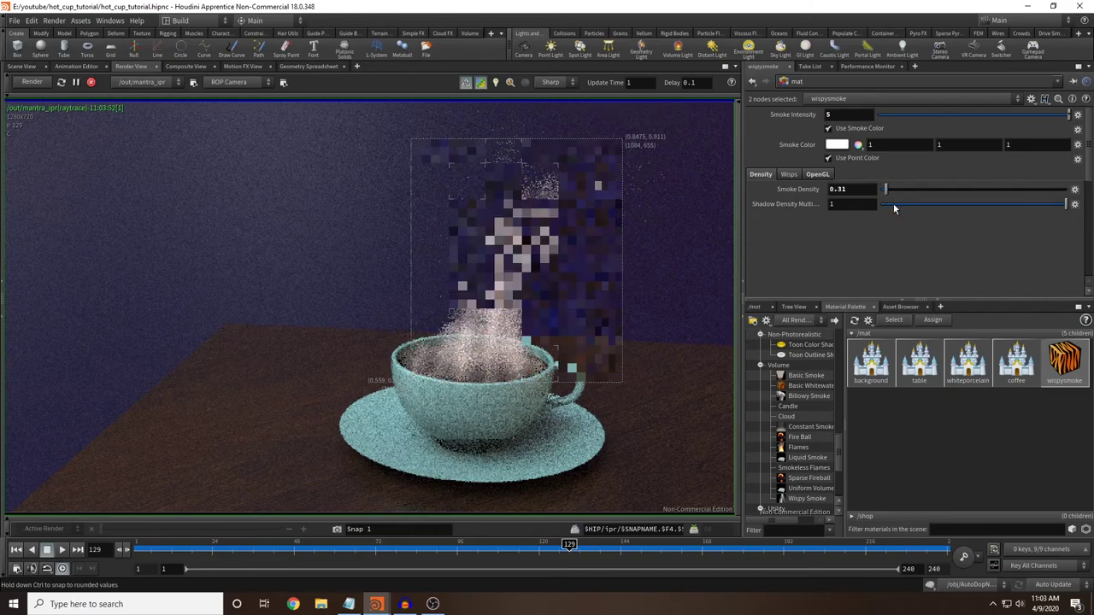
click(881, 205)
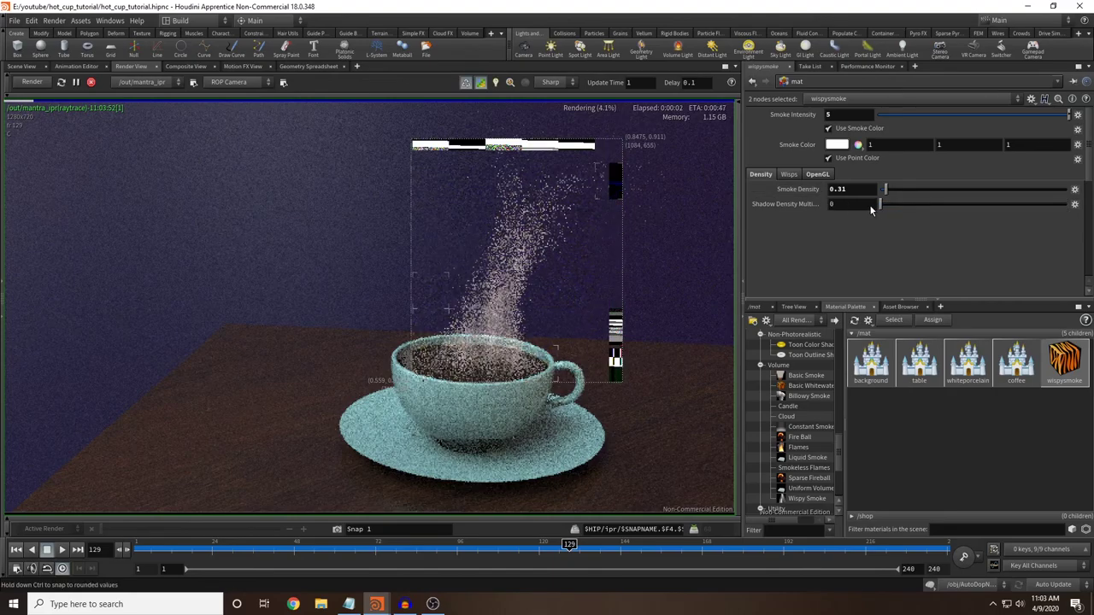
click(790, 175)
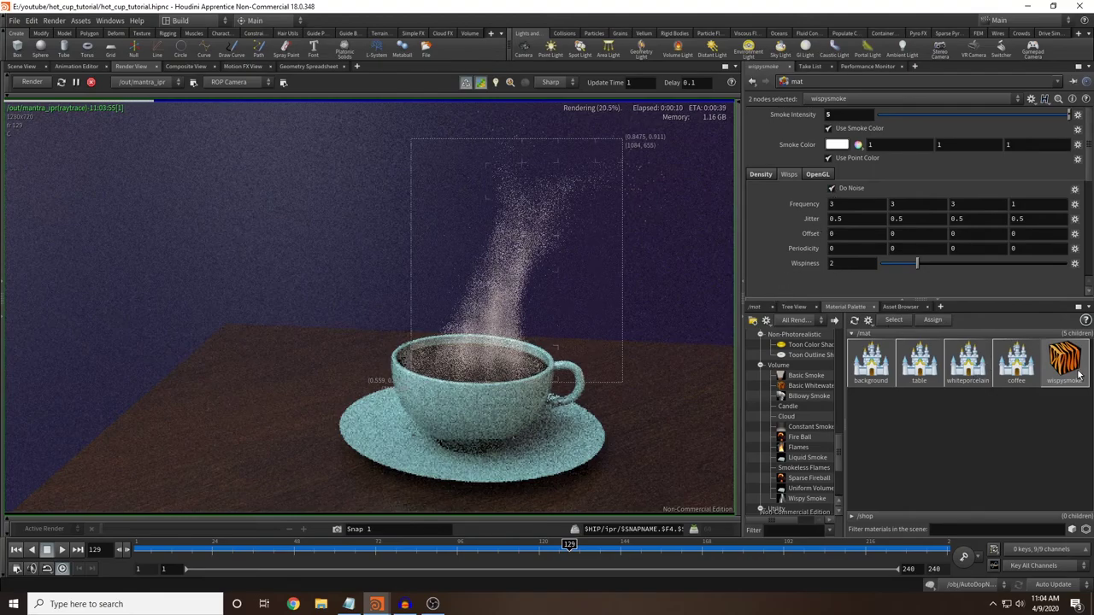
Step: Delete the wispysmoke material from the scene materials and return to the scene view
key(Delete)
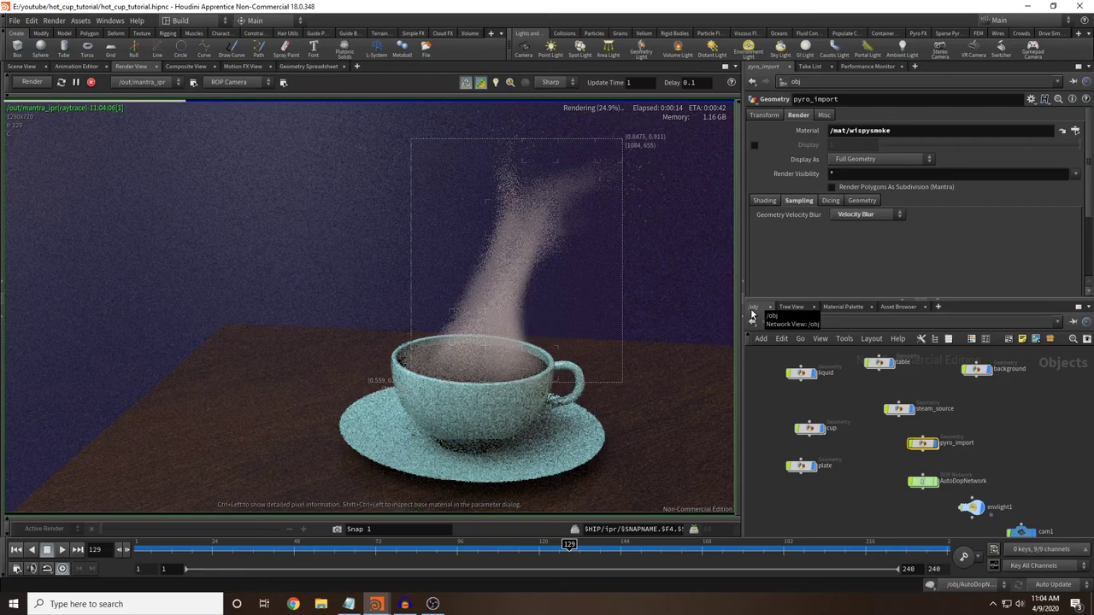
click(21, 66)
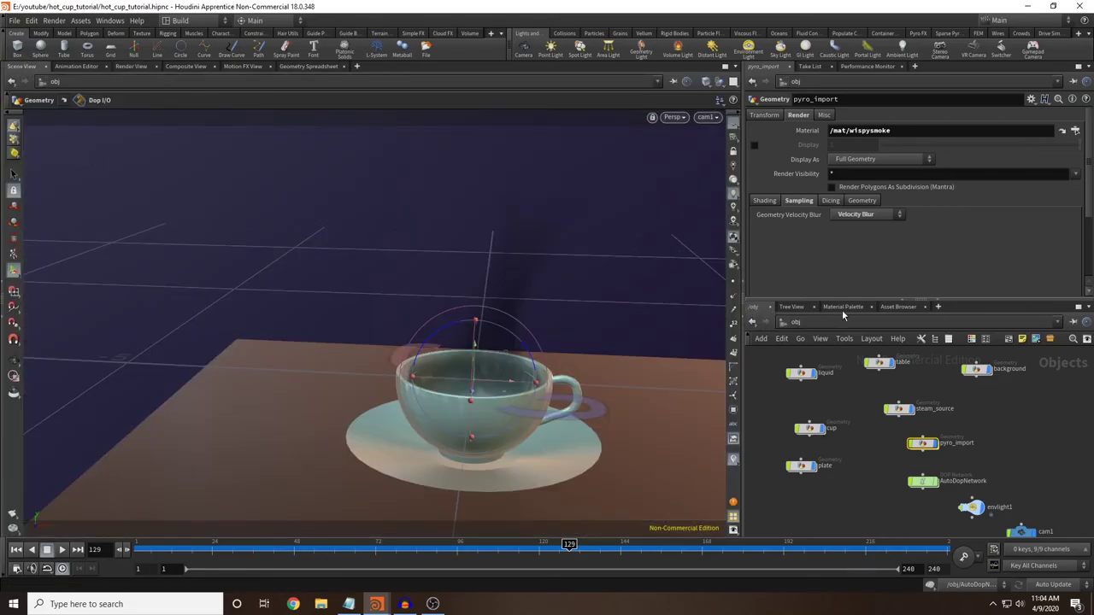
Step: Go to the out network and open the rendering settings of the mantra_ipr node
click(820, 324)
click(825, 318)
click(810, 322)
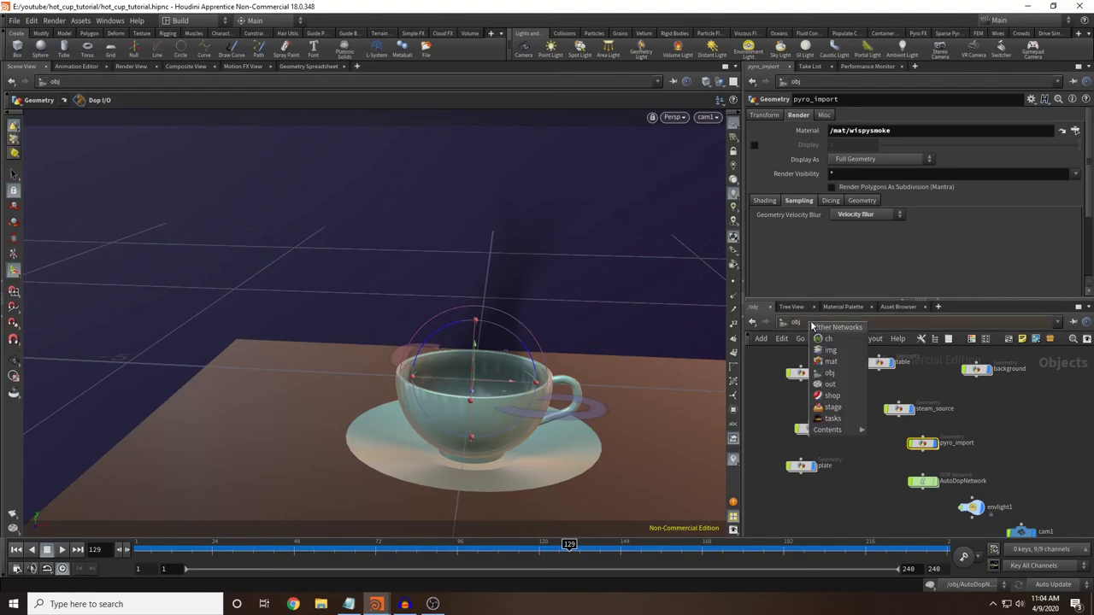
click(830, 385)
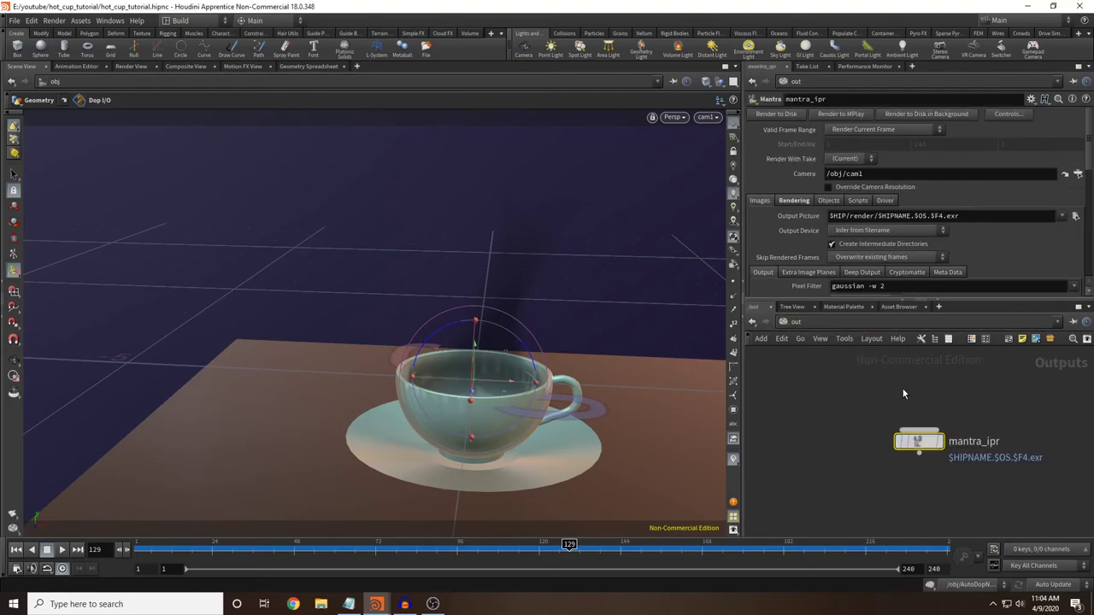
click(794, 200)
Step: Review the sampling and volume quality settings of mantra_ipr and set its pixel samples to 10 by 10
scroll(794, 205, down, 4)
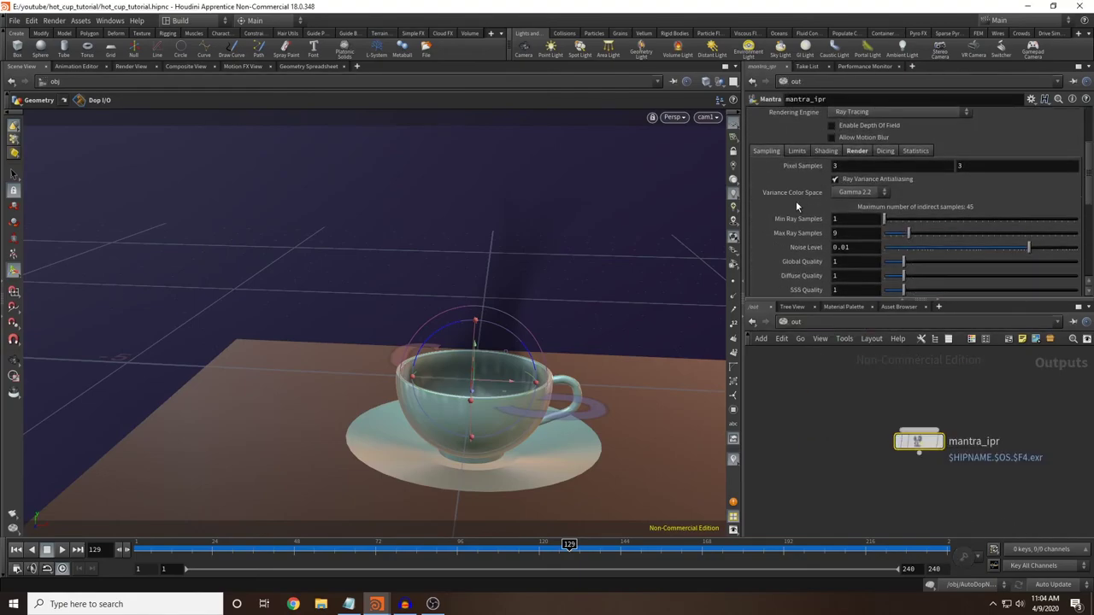
scroll(796, 206, down, 3)
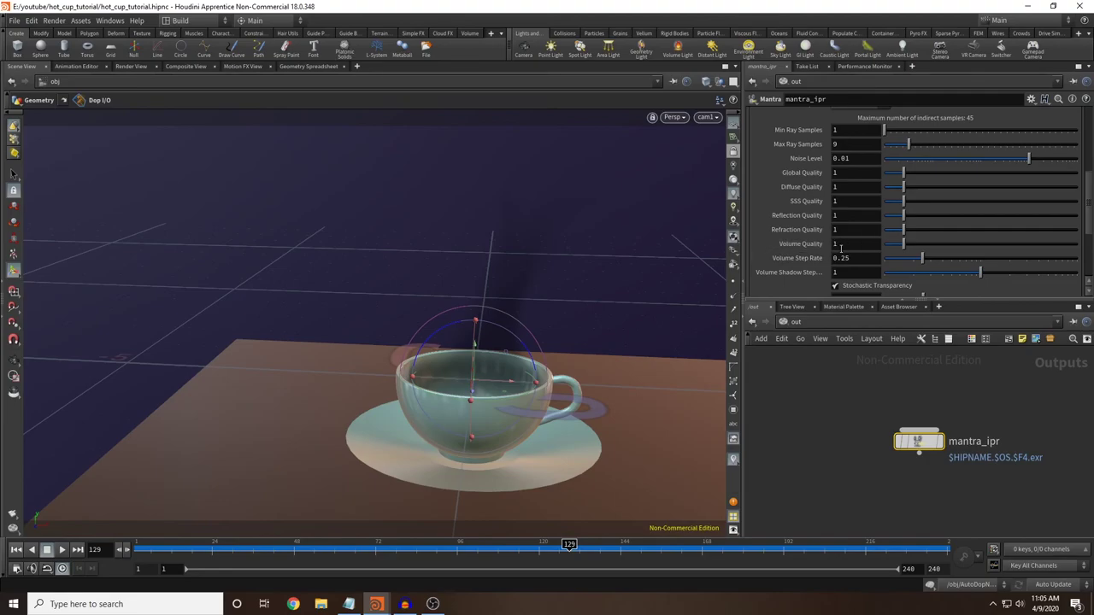
scroll(870, 226, up, 5)
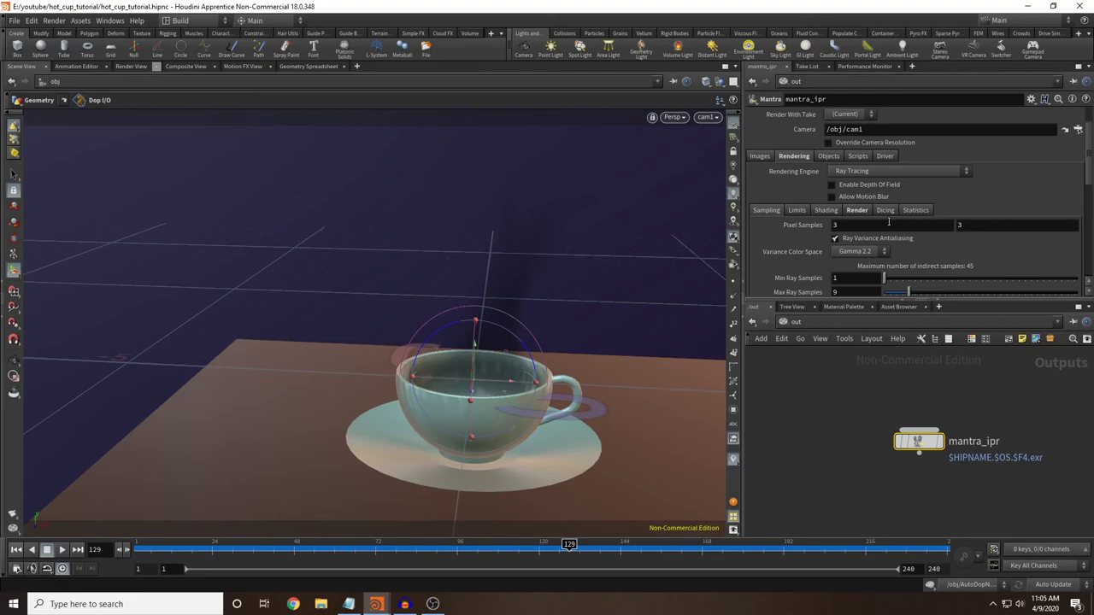
scroll(817, 266, down, 5)
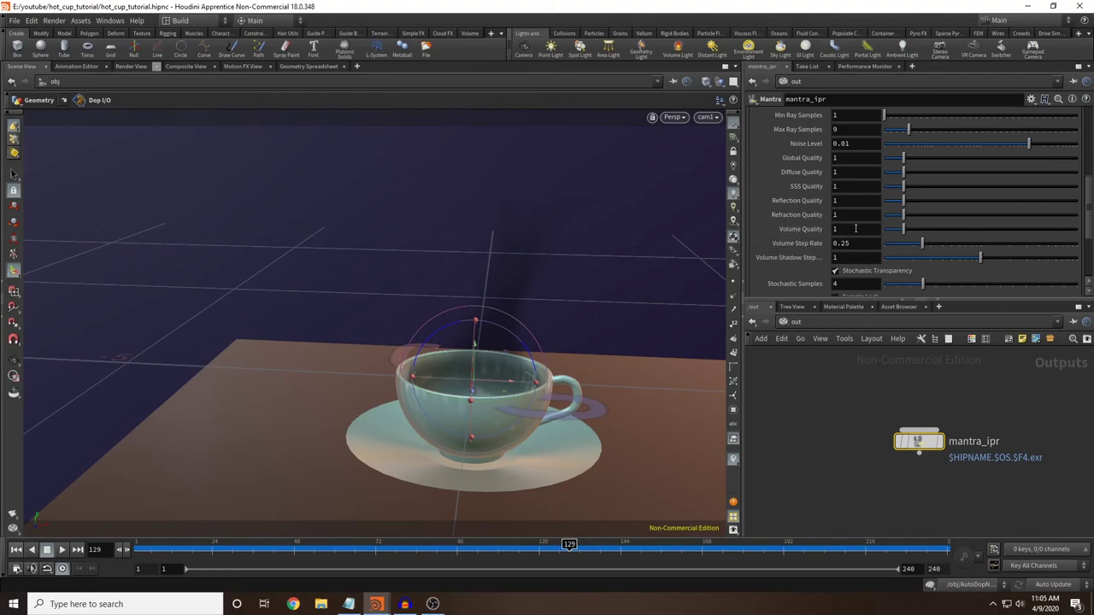
scroll(812, 205, up, 5)
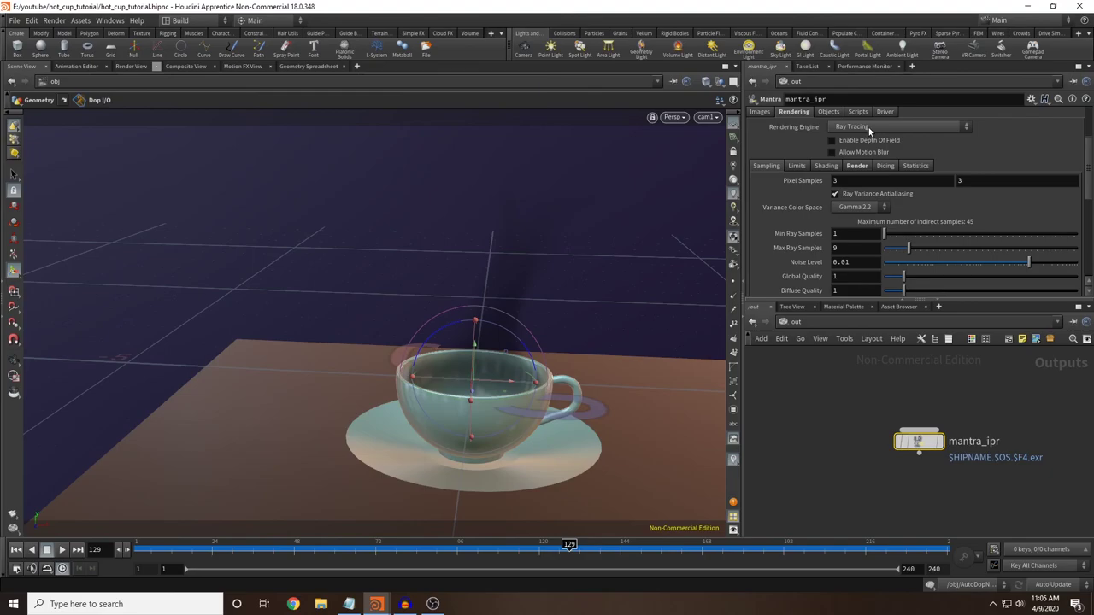
click(867, 185)
text(10)
key(Return)
Step: Change the mantra_ipr node's rendering engine to Physically Based Rendering
click(880, 126)
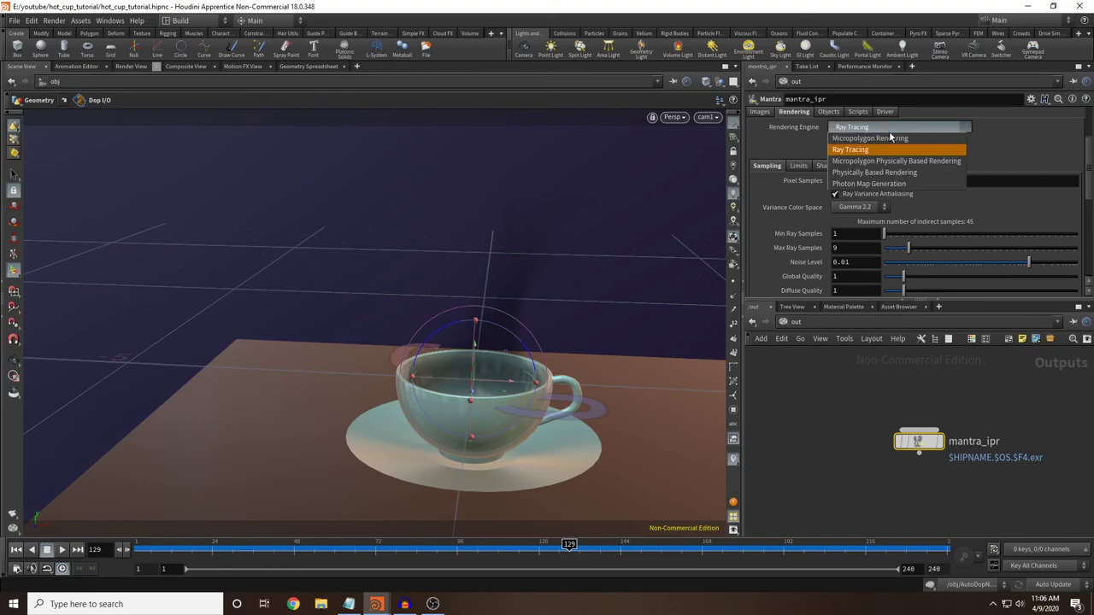
click(910, 173)
scroll(995, 157, up, 3)
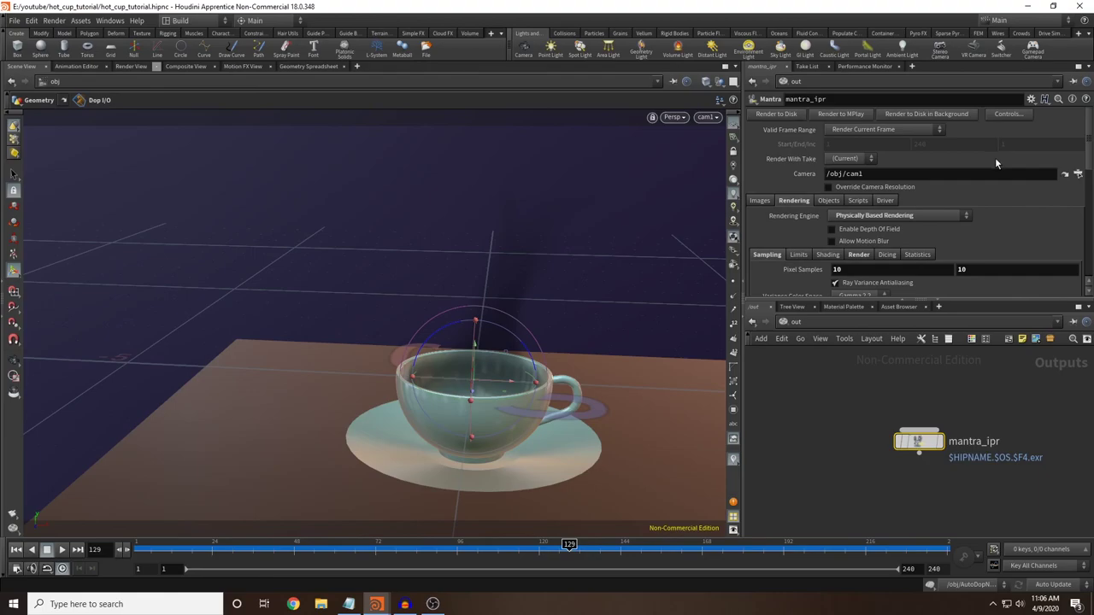